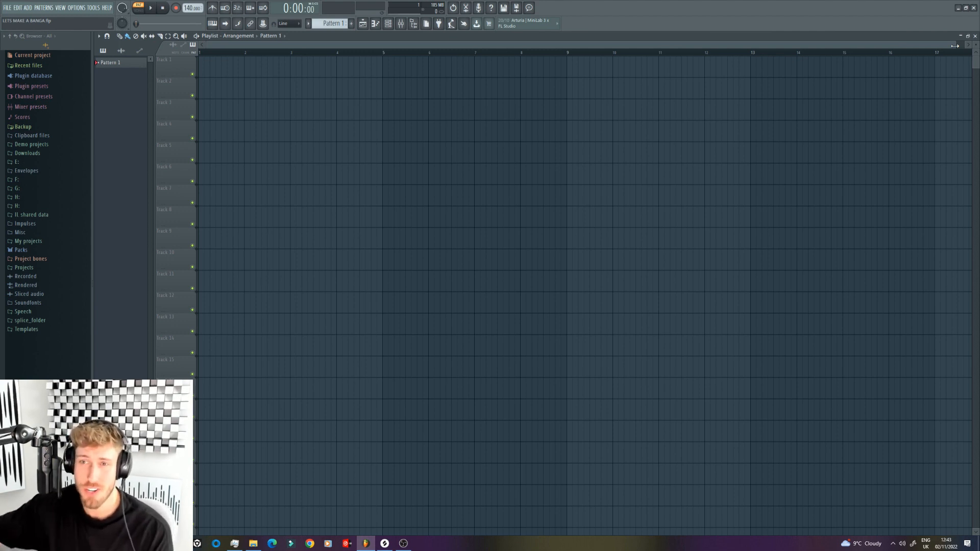
Step: Browse the H: sample drive to the Drums folder inside KSHMR Vol.4
left_click(18, 197)
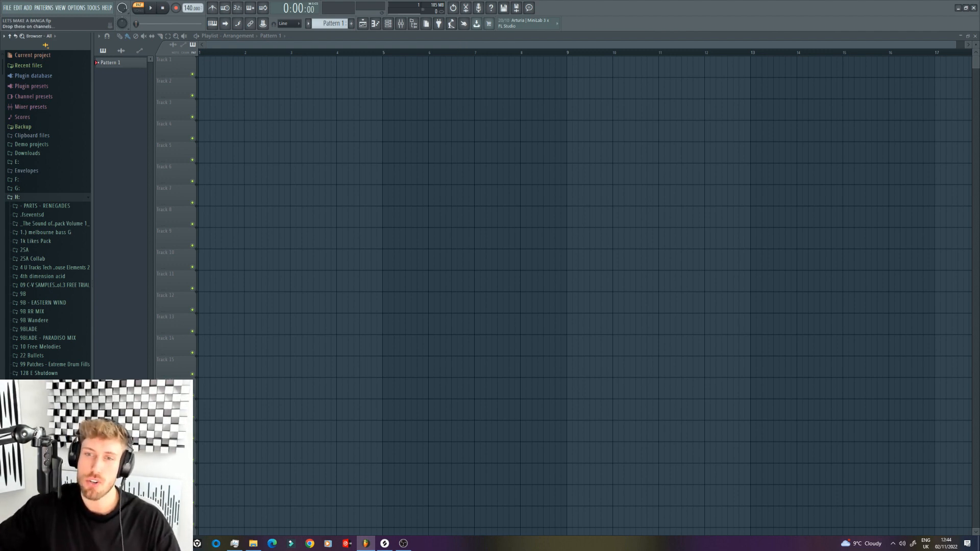
left_click_drag(1, 70, 19, 199)
scroll(19, 199, "down", 3)
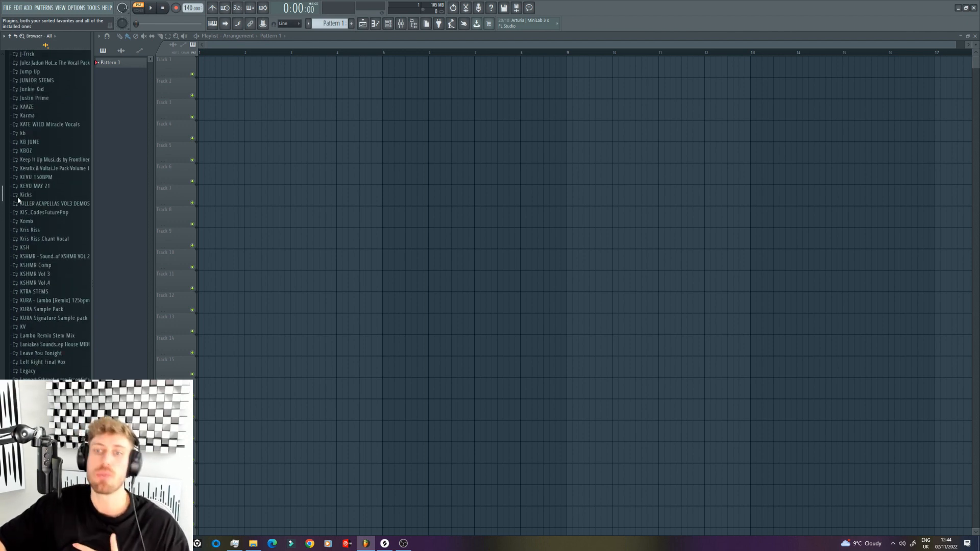
left_click(41, 283)
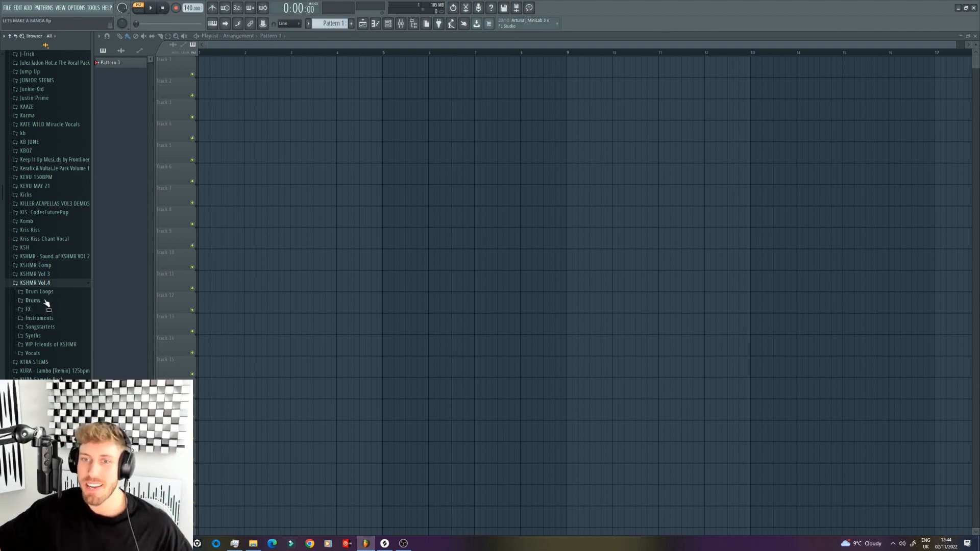
left_click(45, 301)
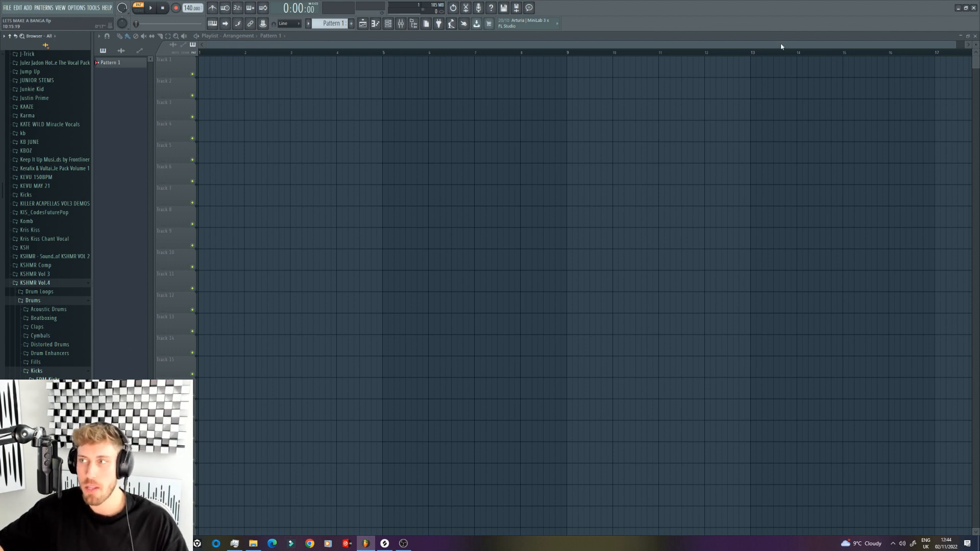
Step: Audition several samples from the Big Kicks folder within the EDM Kicks collection
left_click_drag(956, 45, 650, 68)
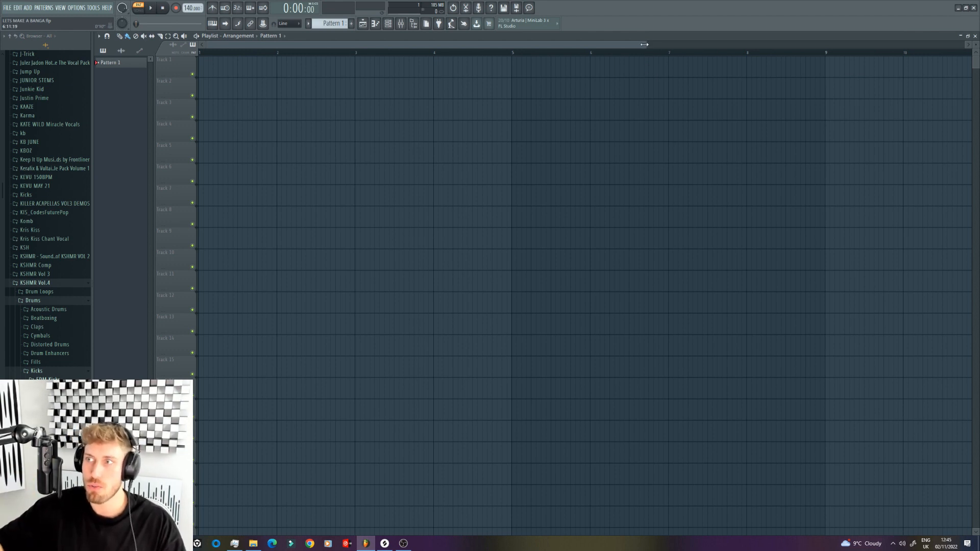
left_click_drag(644, 44, 606, 45)
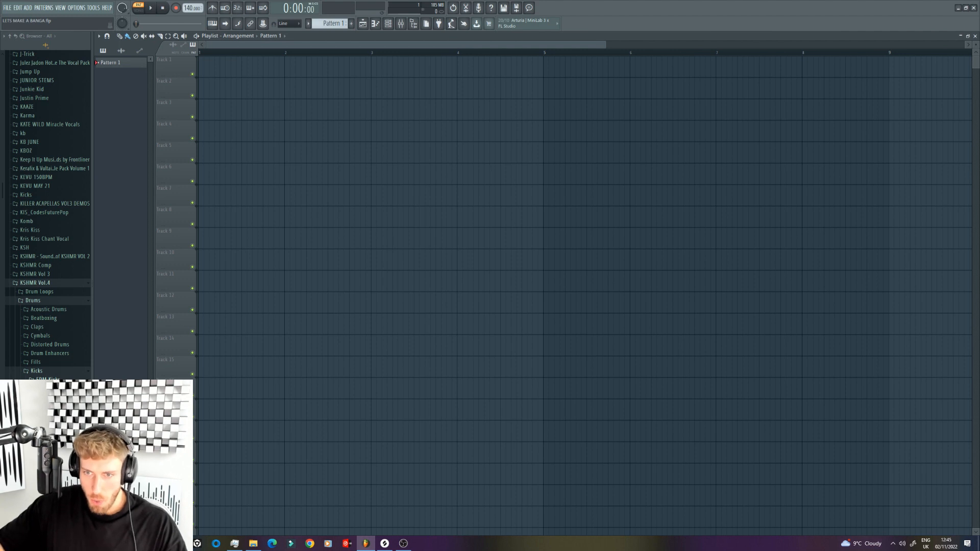
scroll(62, 409, "down", 2)
left_click(62, 393)
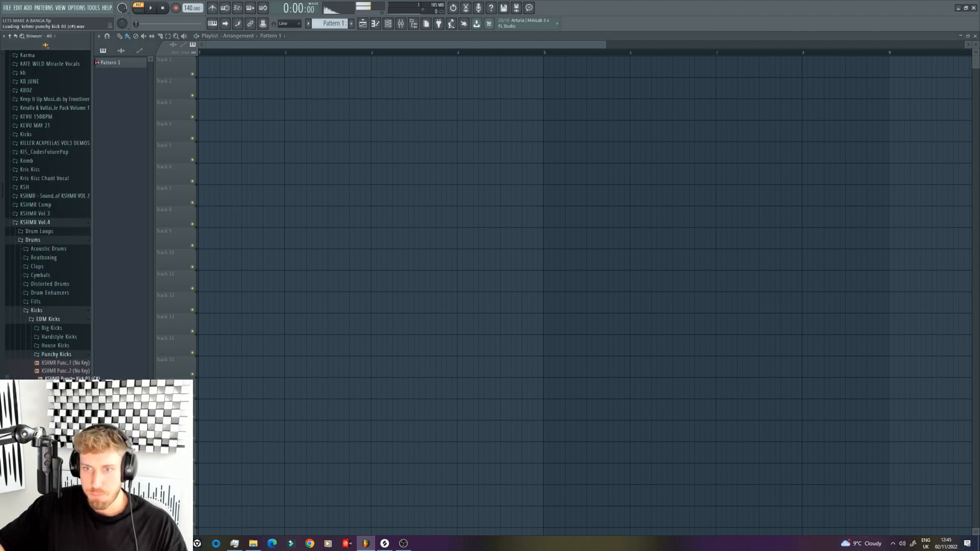
left_click(60, 355)
left_click(58, 329)
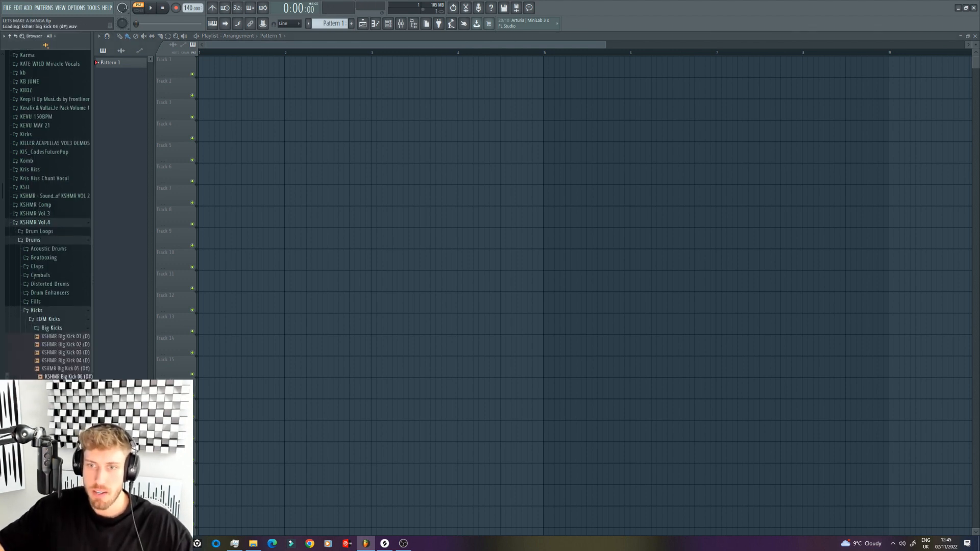
left_click(63, 385)
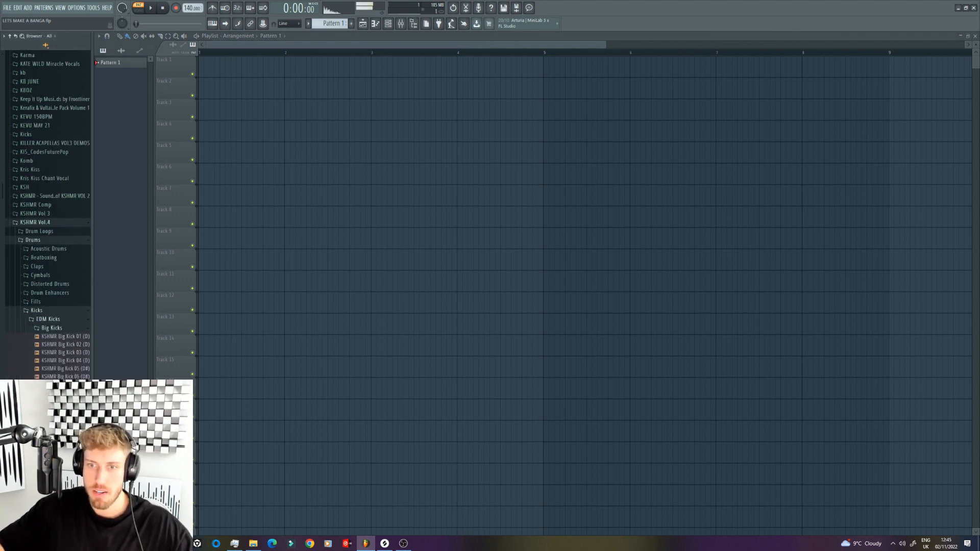
left_click(58, 361)
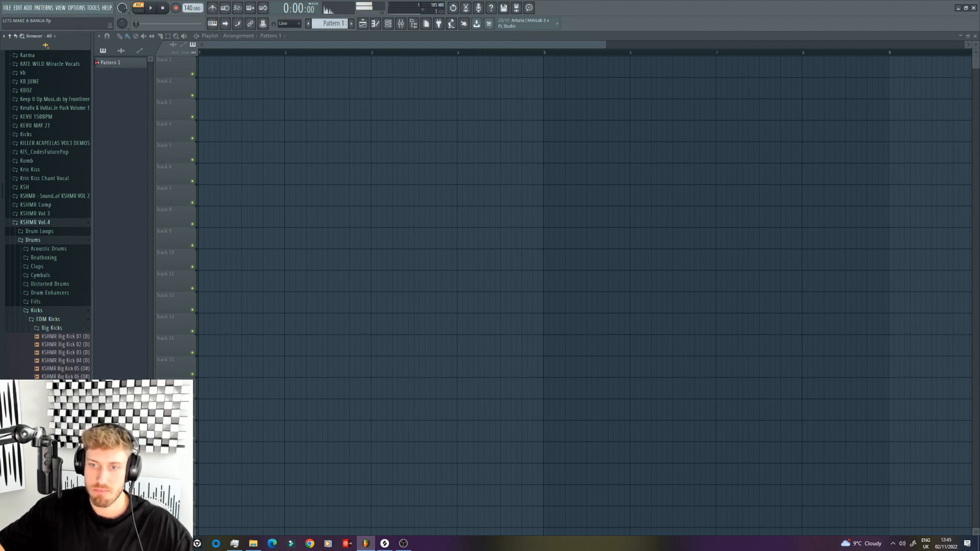
left_click(52, 328)
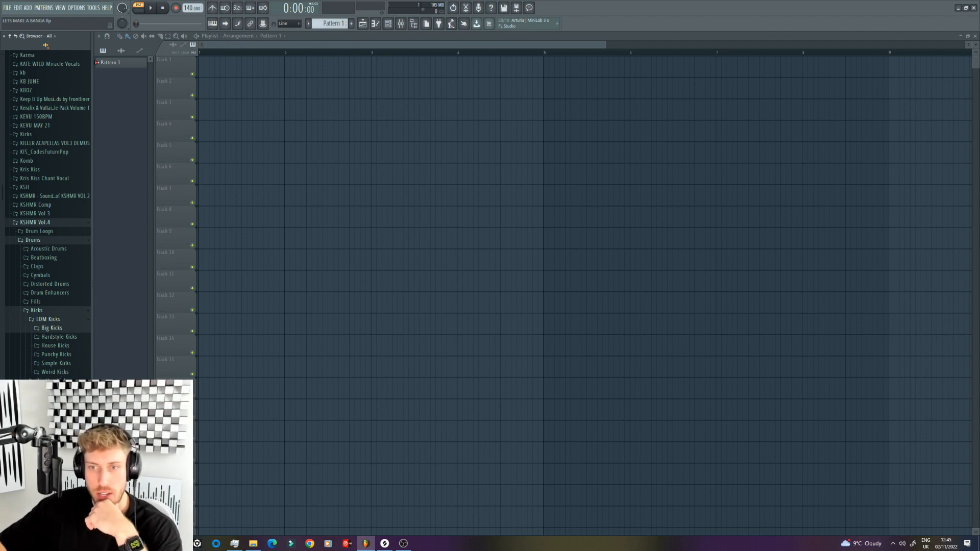
Step: Audition the samples in the Signature Kicks folder of KSHMR Vol.4 one after another
scroll(46, 215, "up", 2)
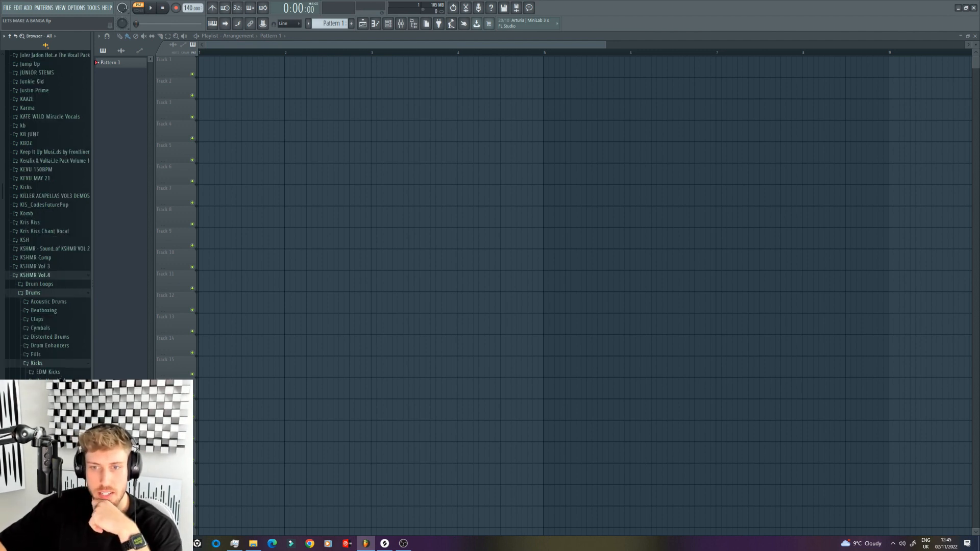
left_click(53, 407)
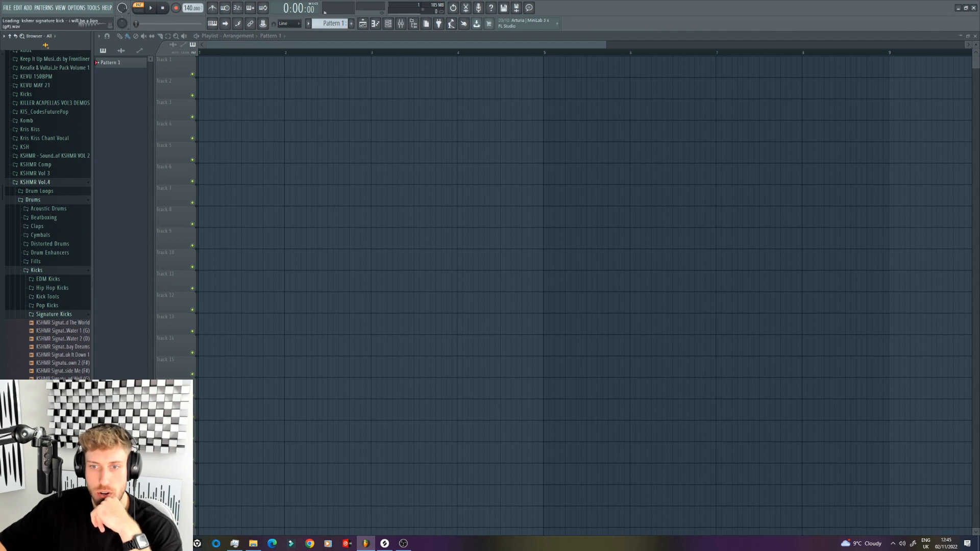
left_click(58, 395)
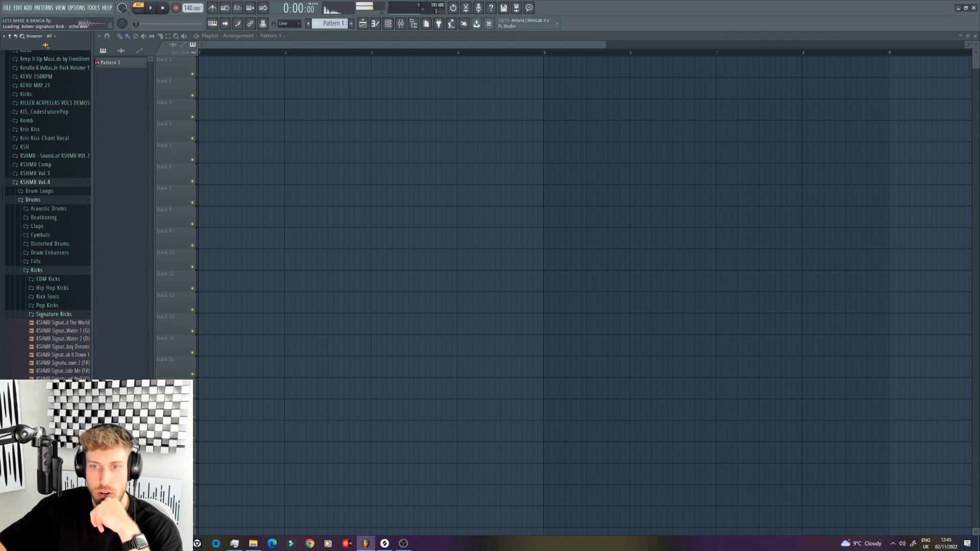
left_click(78, 327)
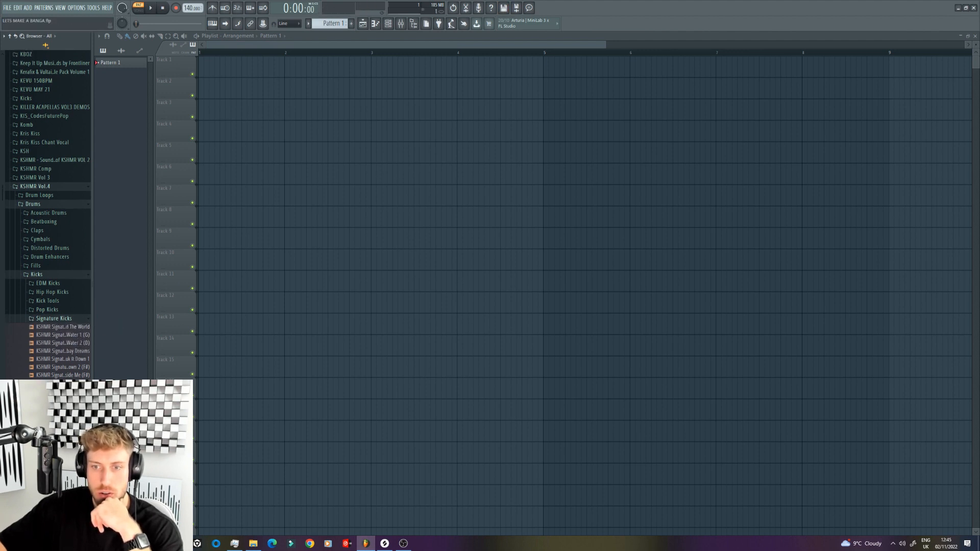
key("Down")
key("Down")
key("Down")
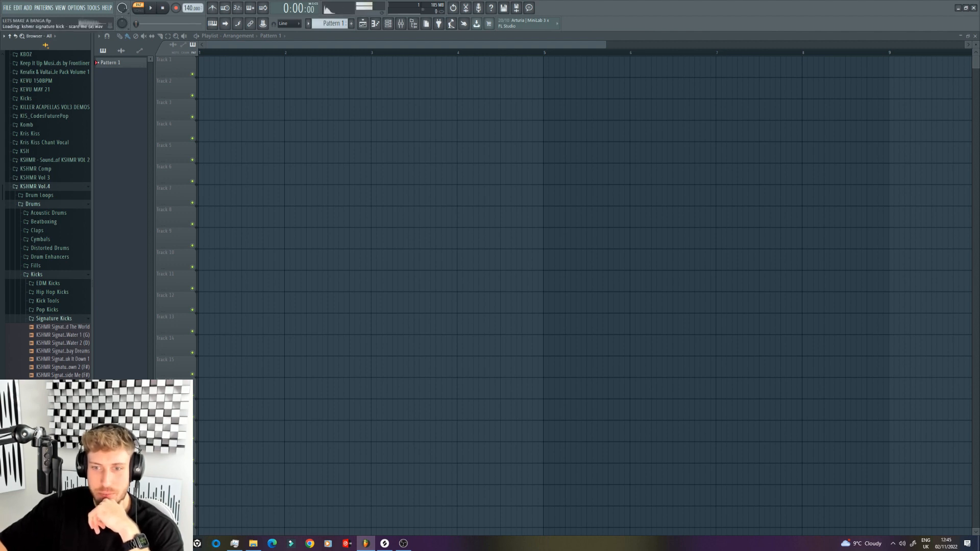
key("Down")
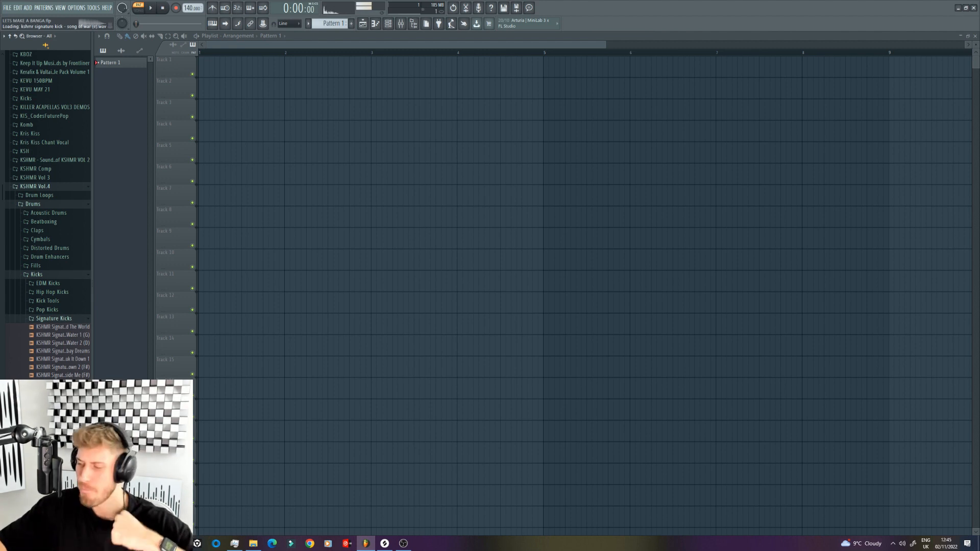
Step: Place the KSHMR Signature Kick - Song of War sample on Track 1 and repeat it on every beat from bar 1 to bar 8
left_click(58, 456)
mouse_move(57, 455)
left_mouse_down()
mouse_move(268, 87)
mouse_move(196, 68)
mouse_move(219, 84)
mouse_move(556, 70)
mouse_move(618, 46)
mouse_move(780, 47)
left_mouse_up()
left_click(128, 36)
right_click(221, 69)
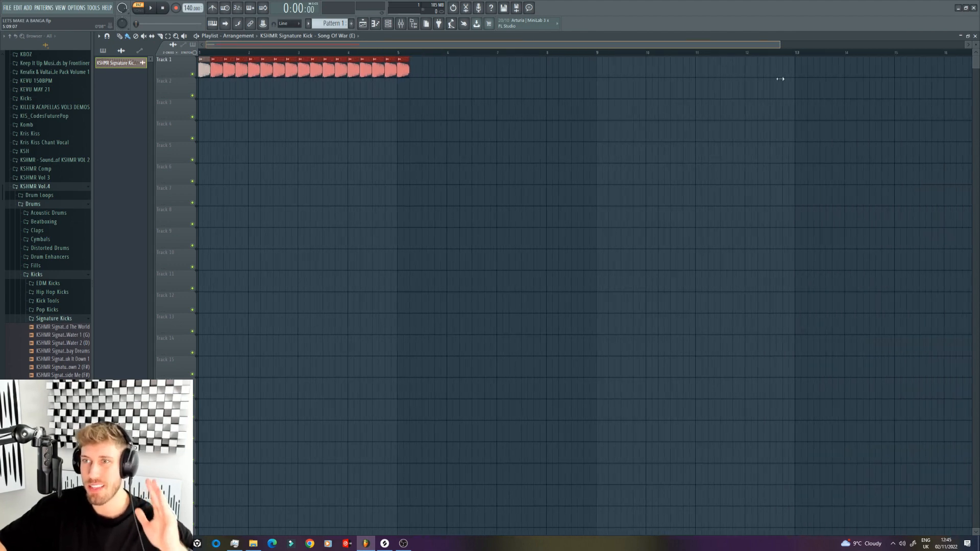
mouse_move(408, 74)
left_mouse_down()
mouse_move(586, 72)
mouse_move(537, 72)
left_mouse_up()
Step: Insert a new pattern named LEAD and place its clip at the start of Track 3
left_click(309, 24)
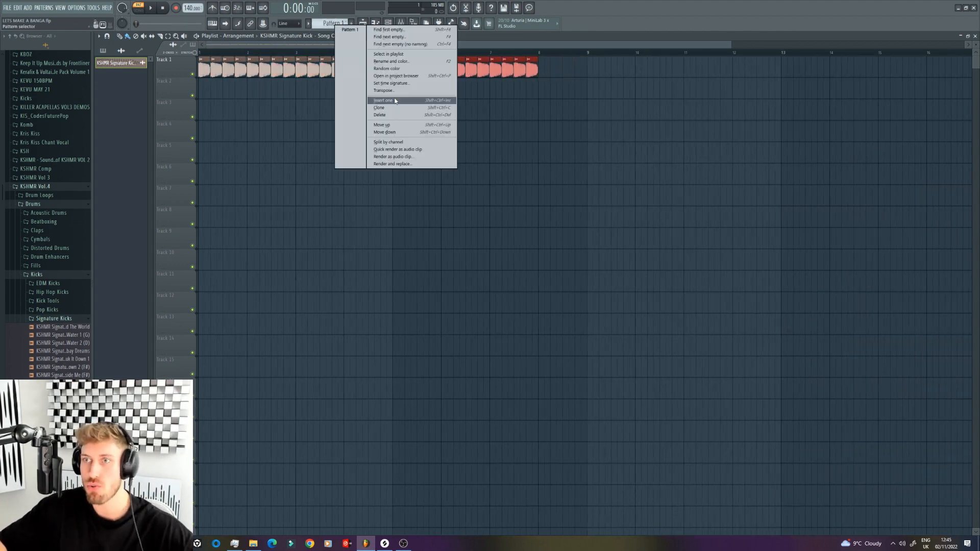
left_click(396, 100)
key("Return")
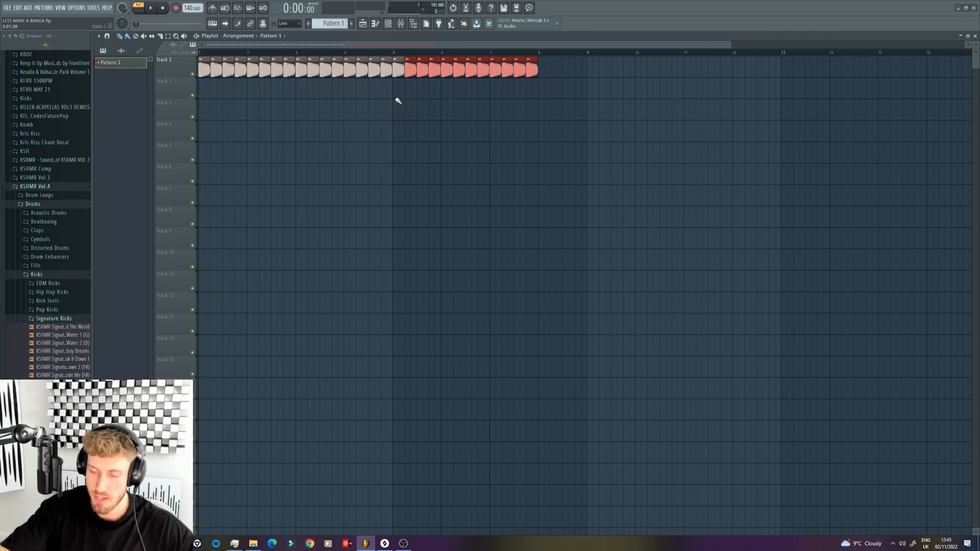
left_click(328, 22)
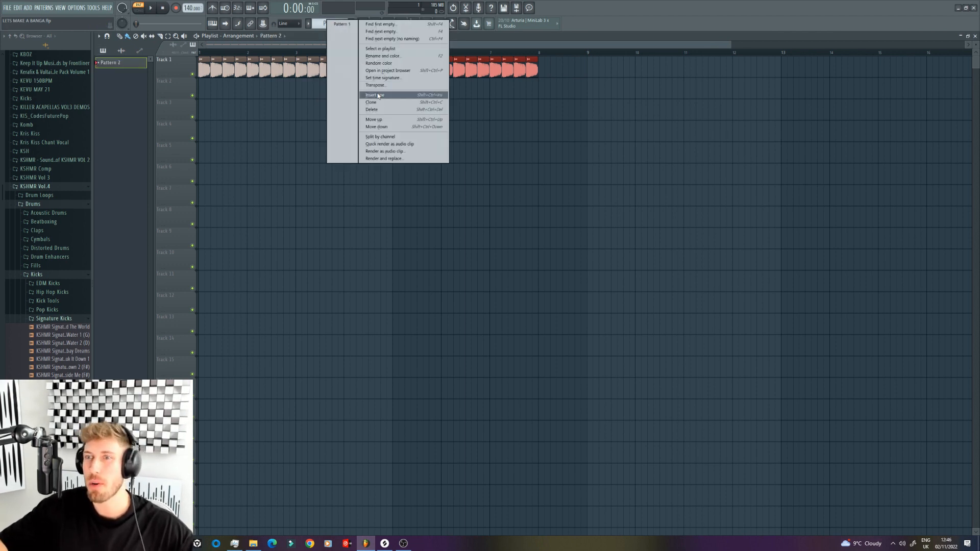
left_click(386, 57)
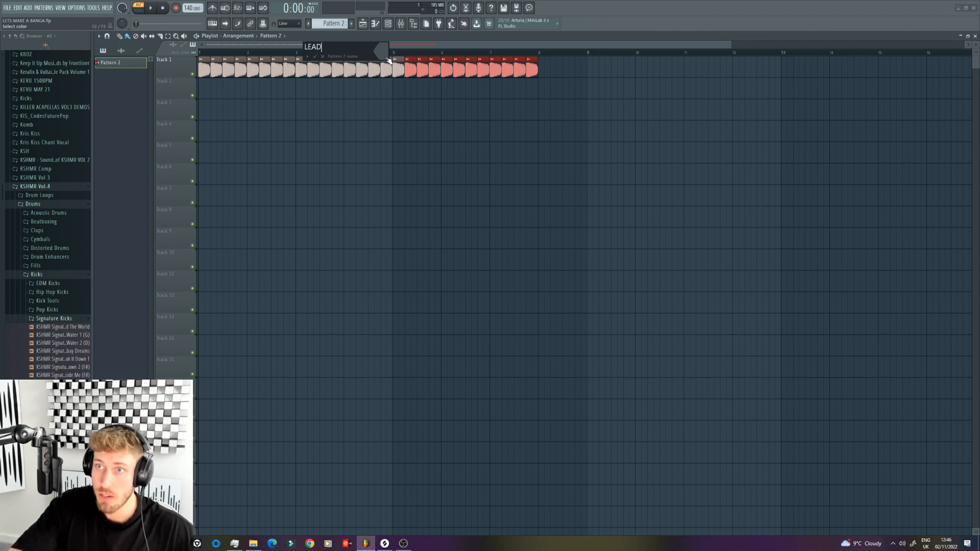
key("Return")
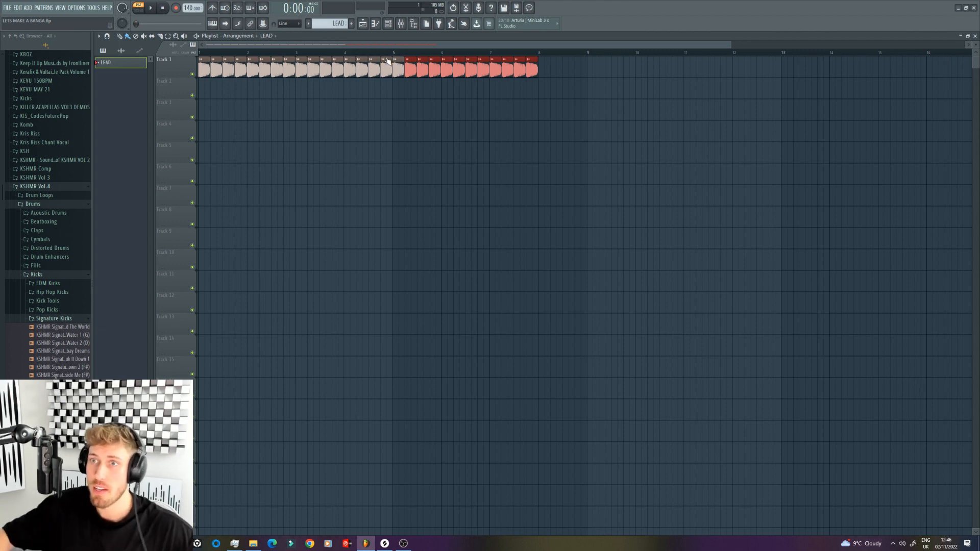
left_click(203, 109)
double_click(212, 110)
Step: Add KSHMR Synth Shot 21 (F) from the KSHMR Vol.4 SYNTH - Shots folder to the channel rack as a new channel
left_click(390, 25)
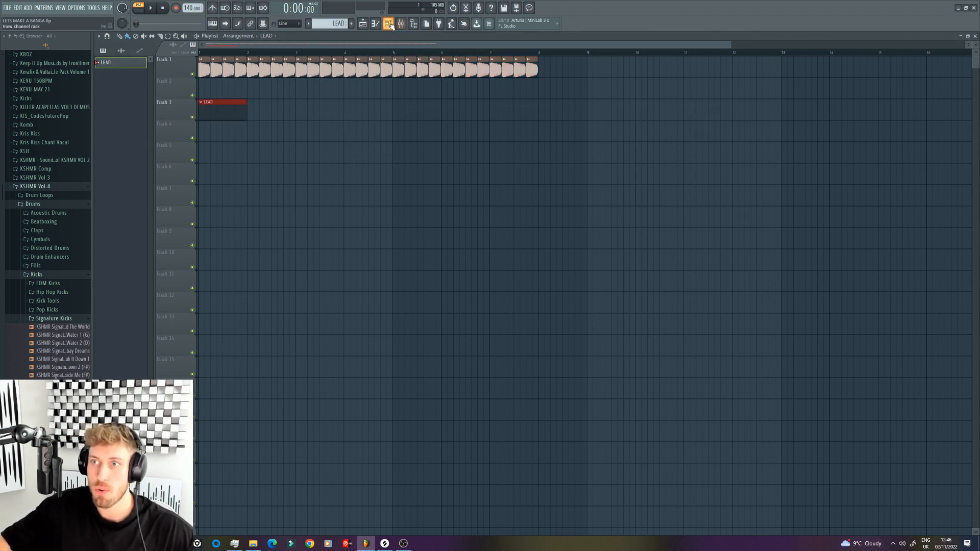
left_click(390, 24)
left_click(57, 318)
left_click(47, 274)
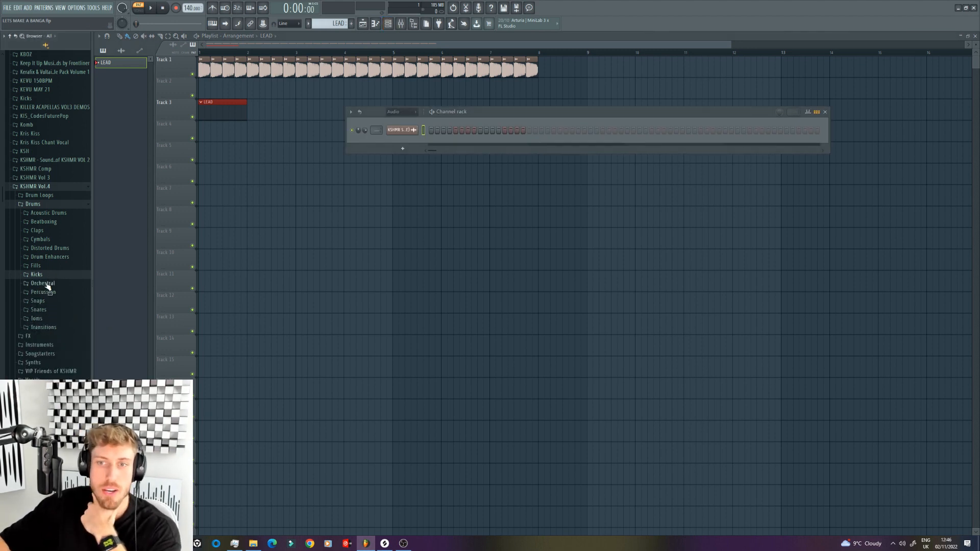
left_click(44, 362)
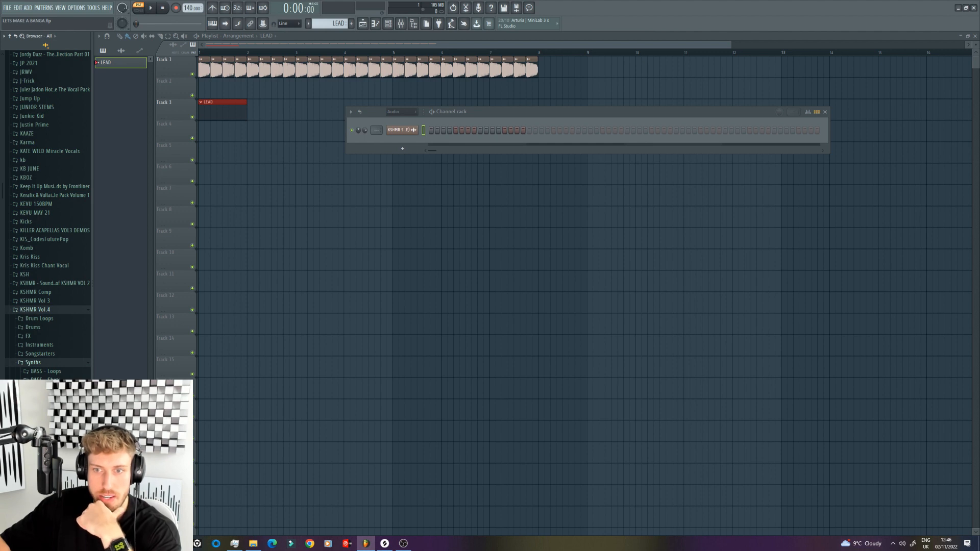
left_click(47, 450)
left_click(51, 451)
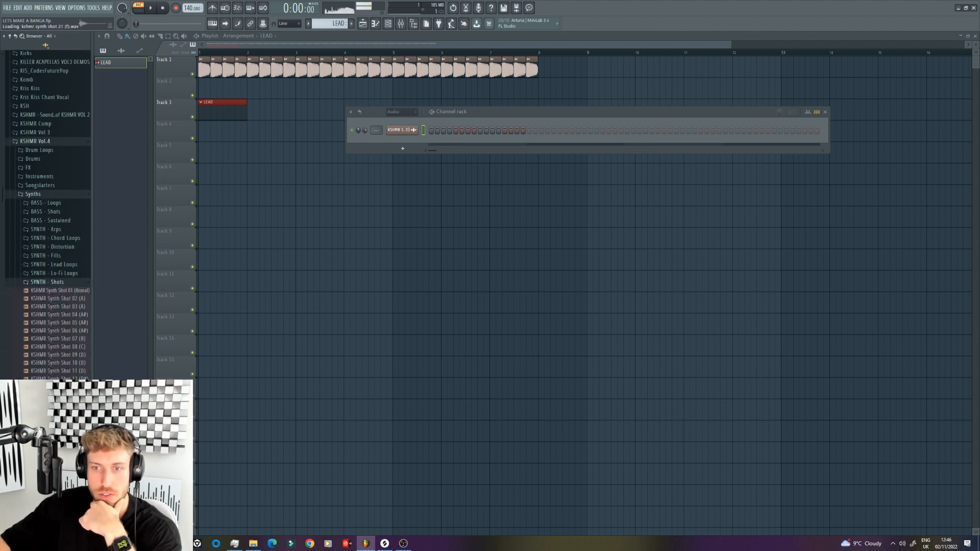
left_click_drag(53, 452, 402, 148)
Step: Enter four short C5 notes for the synth shot in the piano roll, two per bar across bars 1 and 2, while playing with the metronome
right_click(412, 180)
left_click(431, 175)
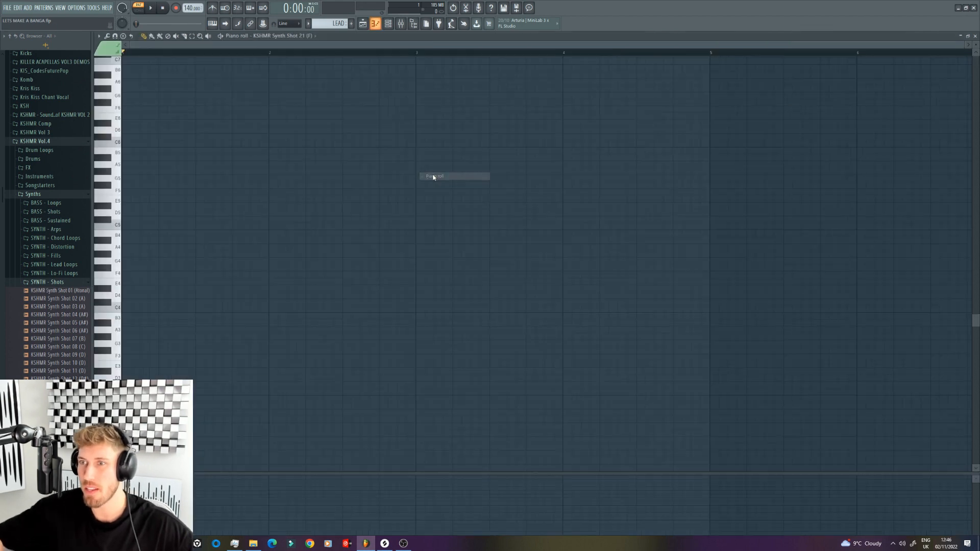
left_click(179, 226)
left_click(224, 226)
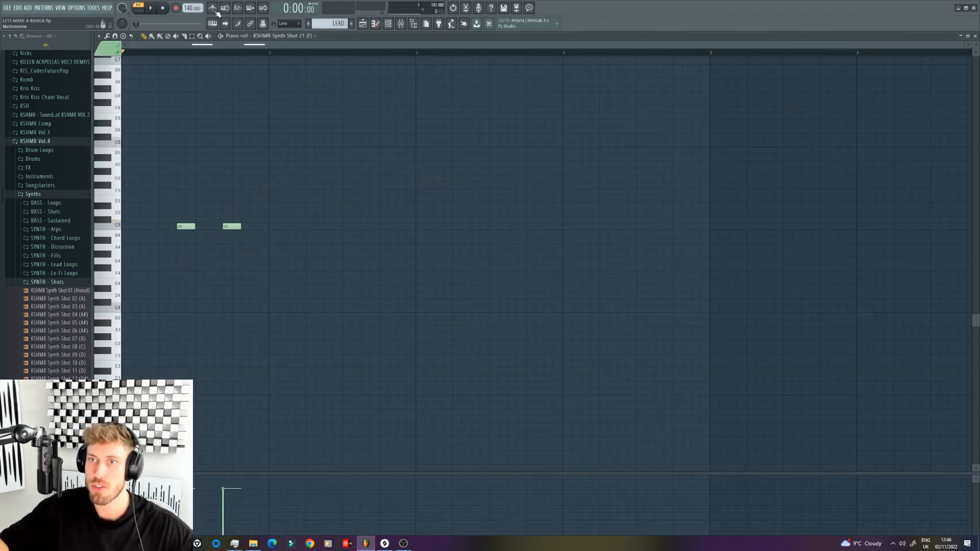
left_click(326, 226)
left_click(213, 7)
key("space")
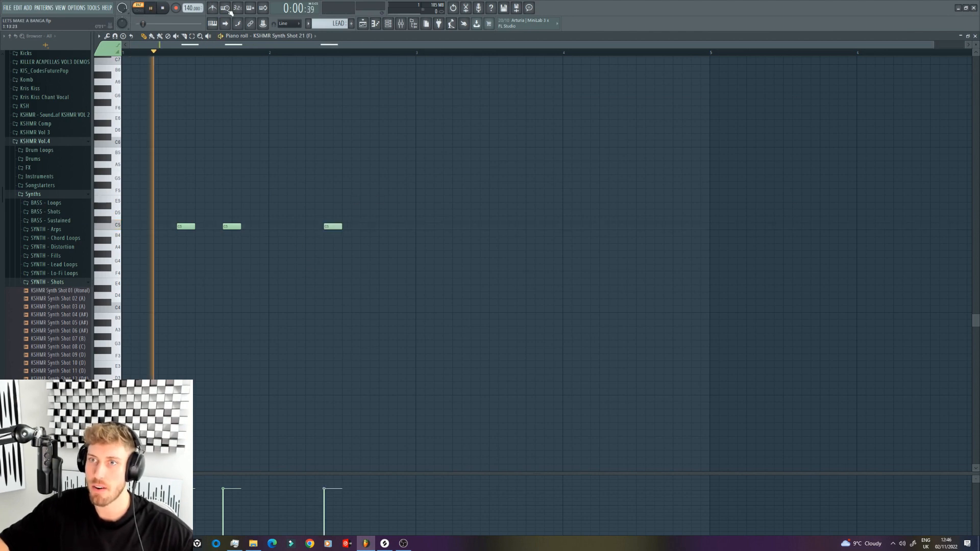
left_click(375, 227)
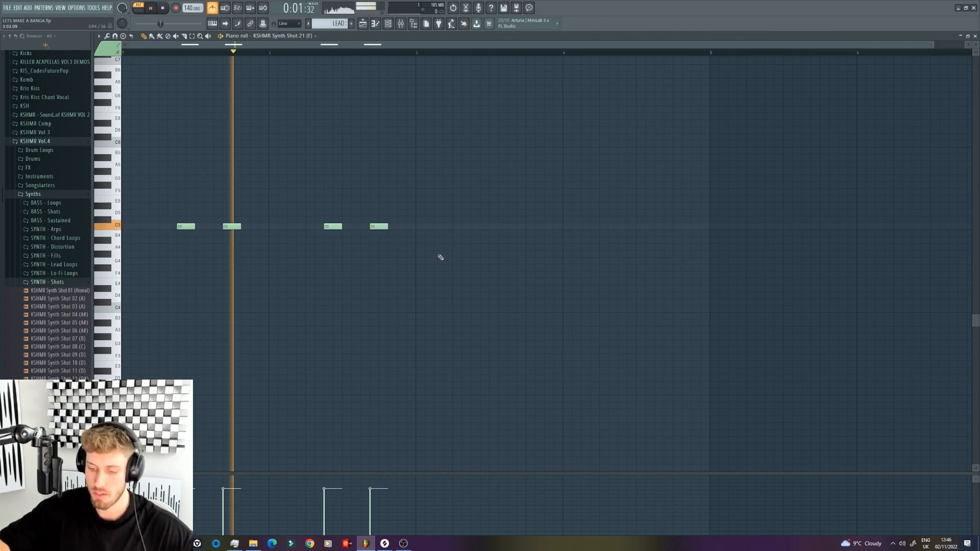
Step: Transpose the four synth shot notes down one semitone to B4, turn off the metronome and stop playback
key("shift+Down")
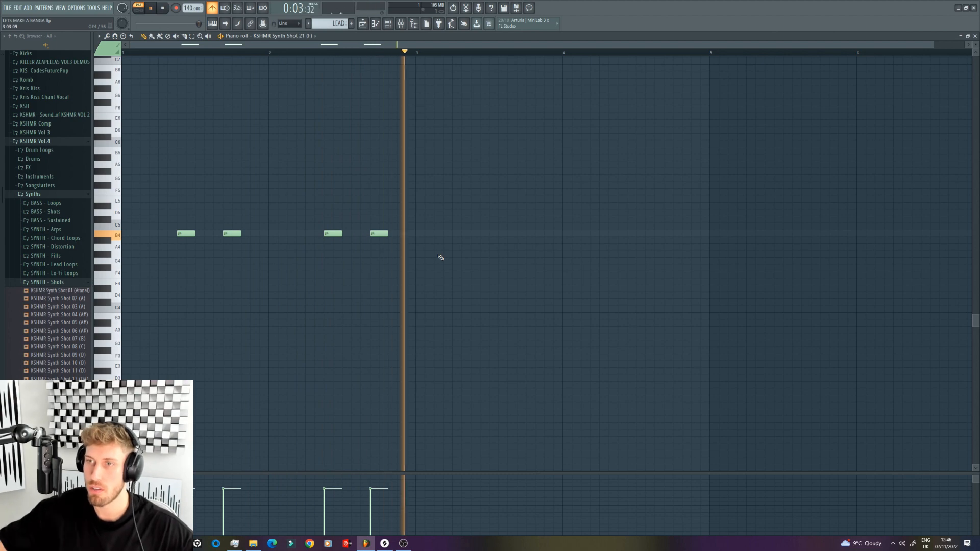
left_click(214, 7)
key("space")
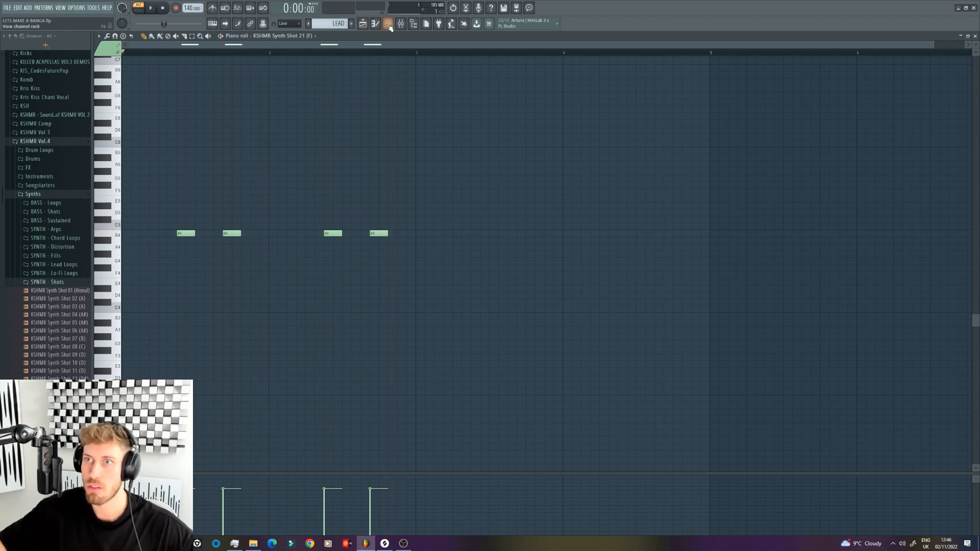
Step: Duplicate the LEAD clip three times along Track 3 up to bar 9 in the playlist and play the arrangement
left_click(363, 23)
key("ctrl+b")
key("ctrl+b")
key("ctrl+b")
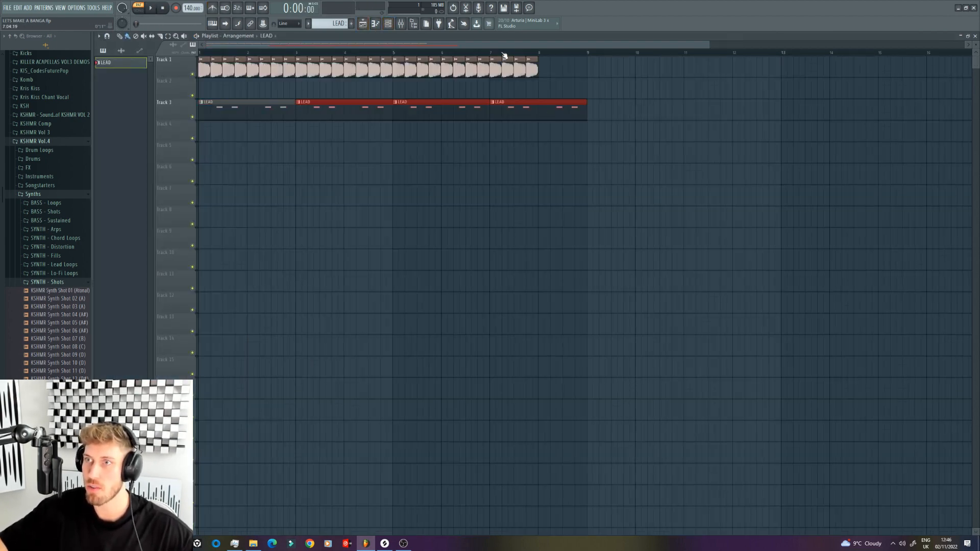
key("space")
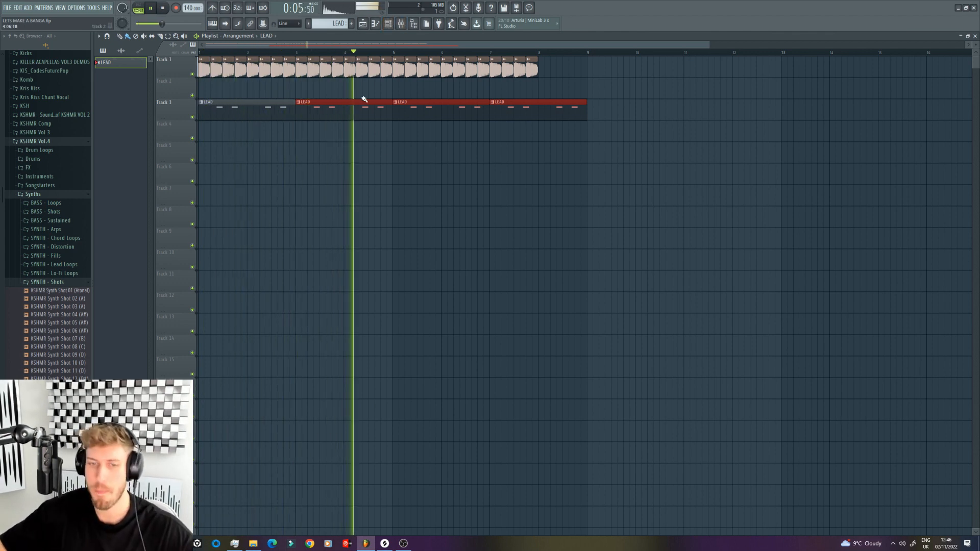
key("space")
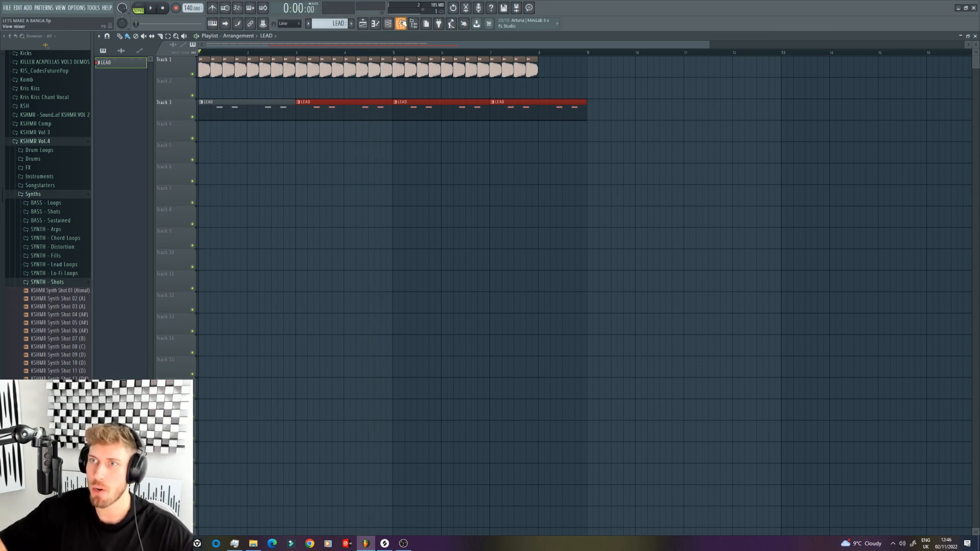
left_click(401, 24)
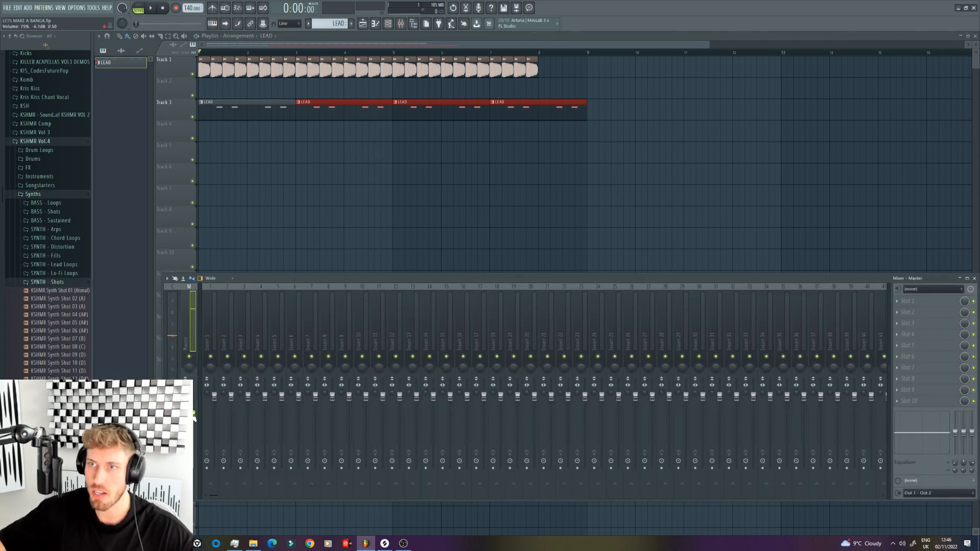
key("F9")
double_click(348, 71)
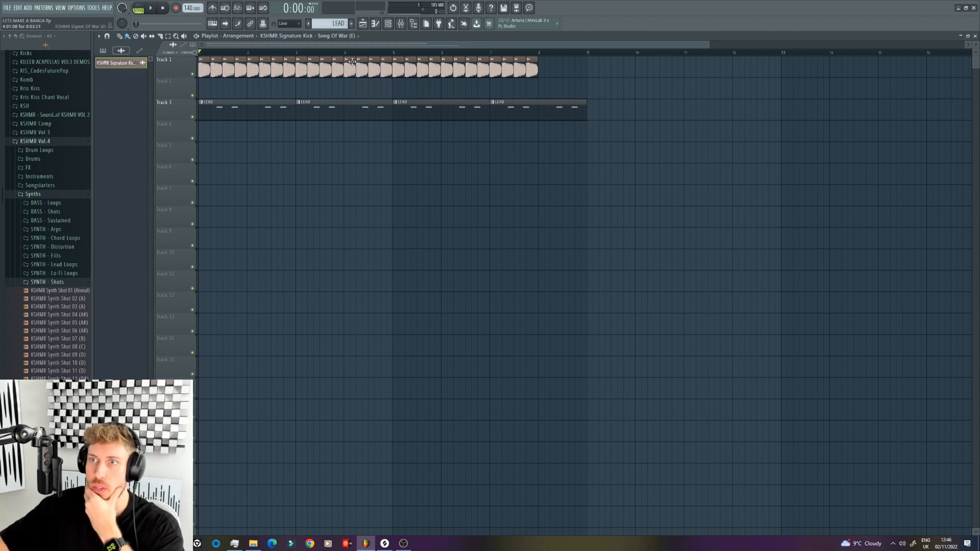
left_click(490, 172)
right_click(490, 172)
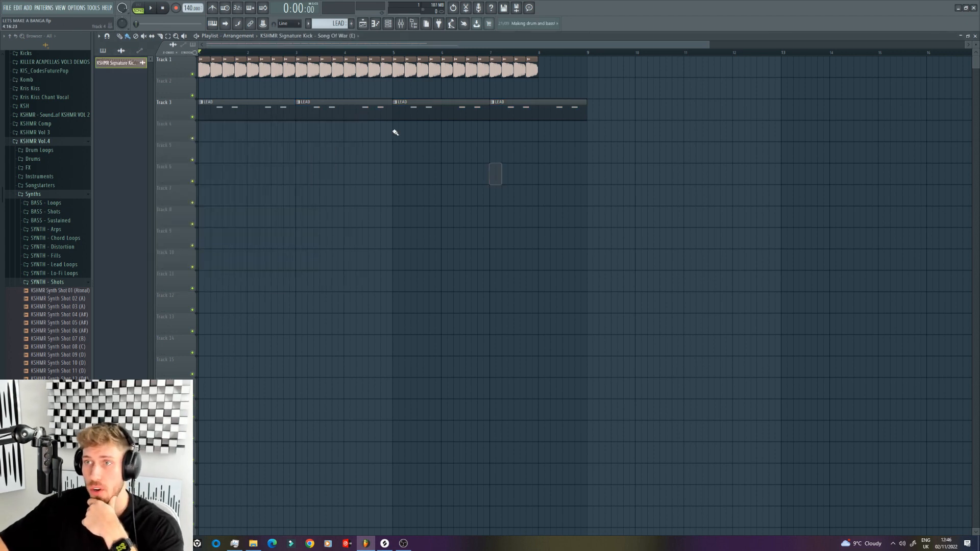
Step: Create a new pattern named BASS SHOT for the bass part
double_click(372, 108)
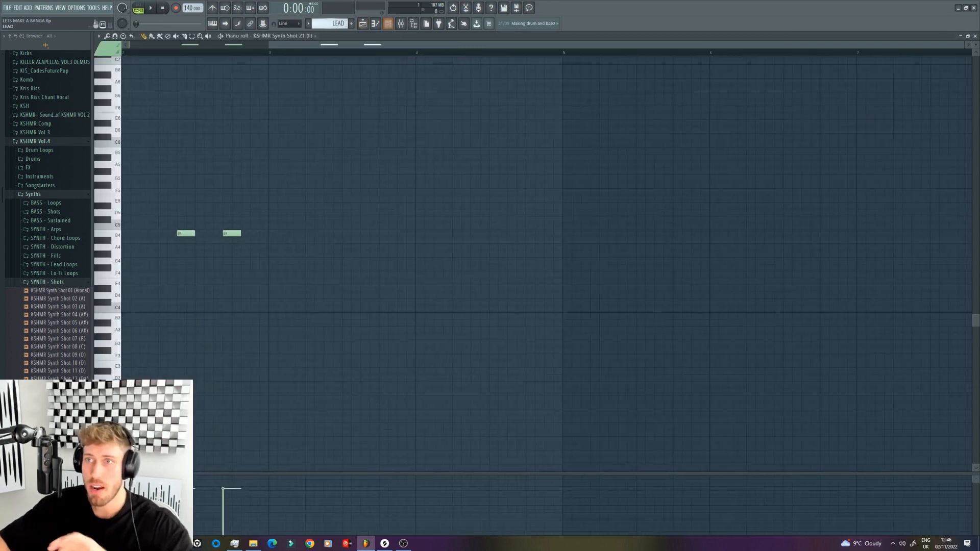
left_click(332, 23)
left_click(421, 105)
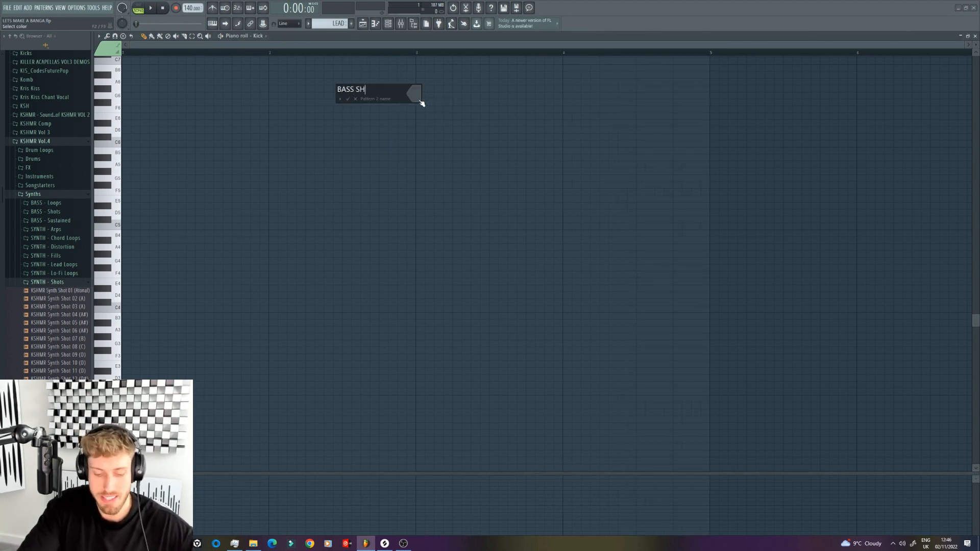
key("Return")
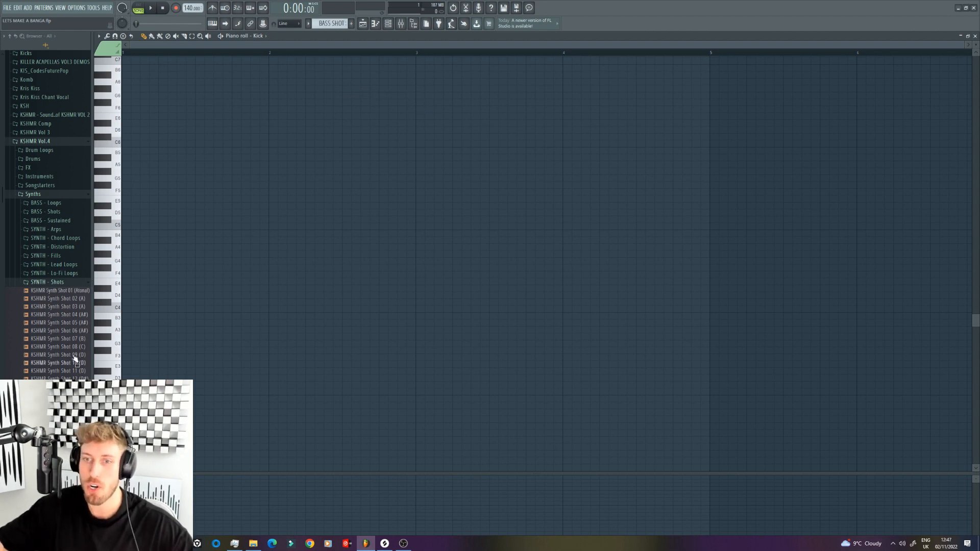
Step: Audition the KSHMR Vol.4 BASS - Shots plucks, add Pluck 12 (F) as a new channel and open its piano roll
left_click(47, 282)
left_click(49, 211)
left_click(51, 256)
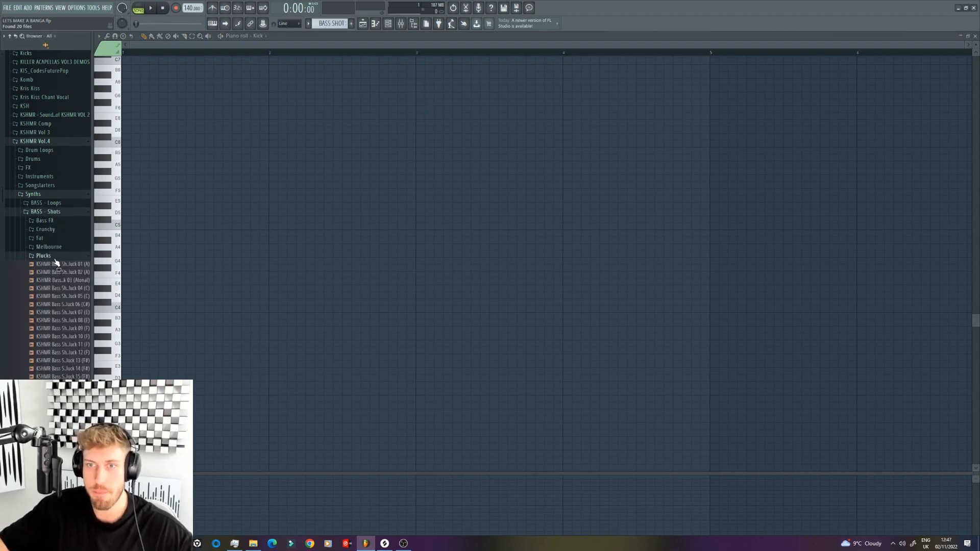
left_click(61, 336)
left_click(62, 352)
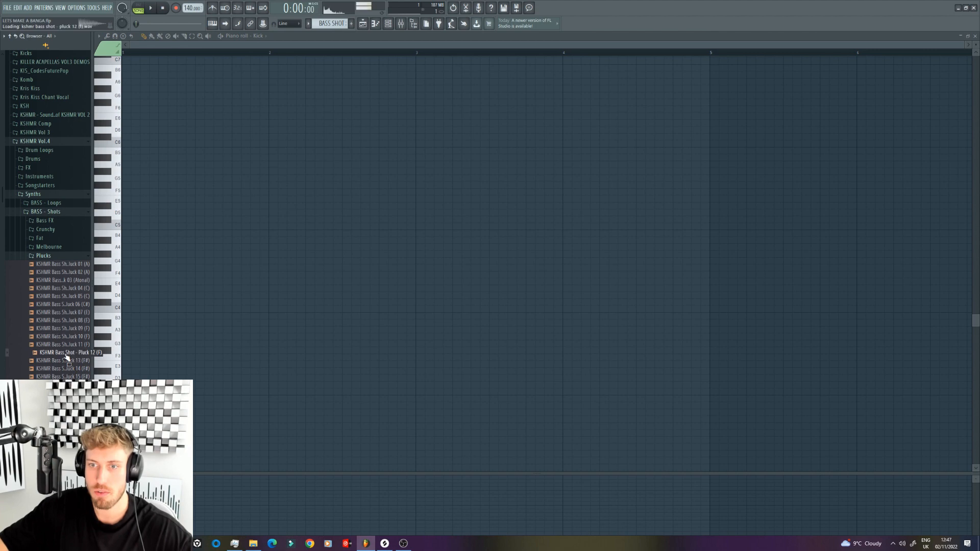
left_click(388, 23)
left_click_drag(93, 347, 410, 190)
right_click(411, 188)
left_click(429, 188)
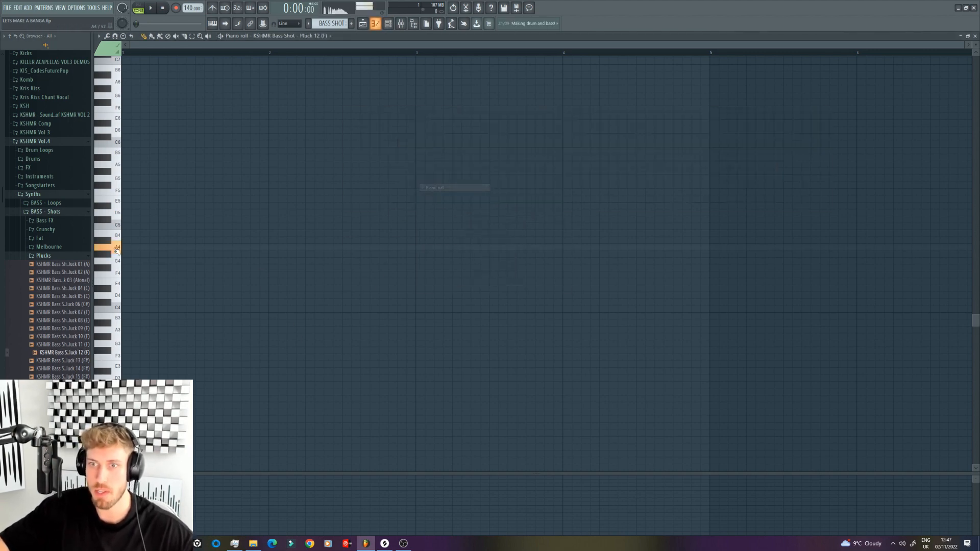
Step: Enter three short B4 notes at the start of bar 1, placing the middle one off the grid with snapping disabled
left_click(132, 226)
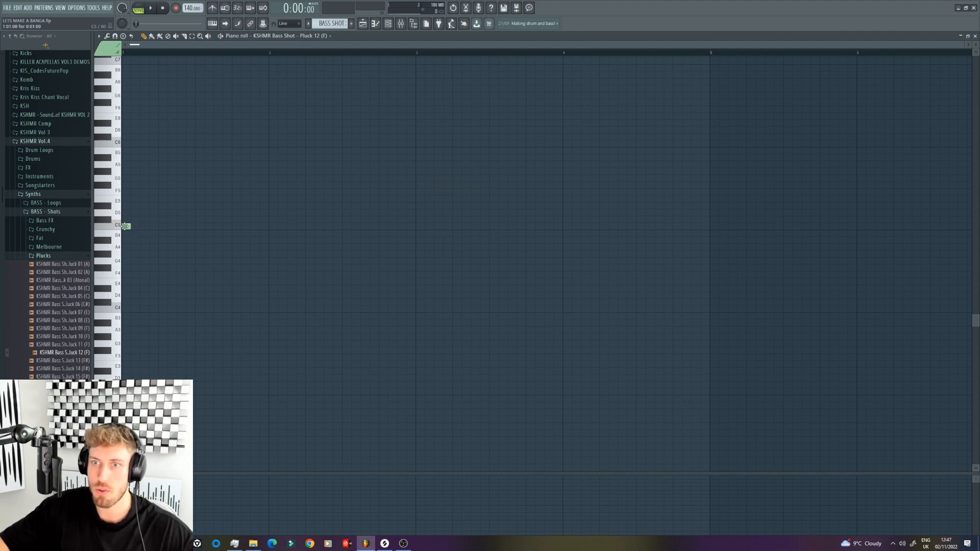
left_click_drag(126, 226, 126, 233)
left_click(298, 24)
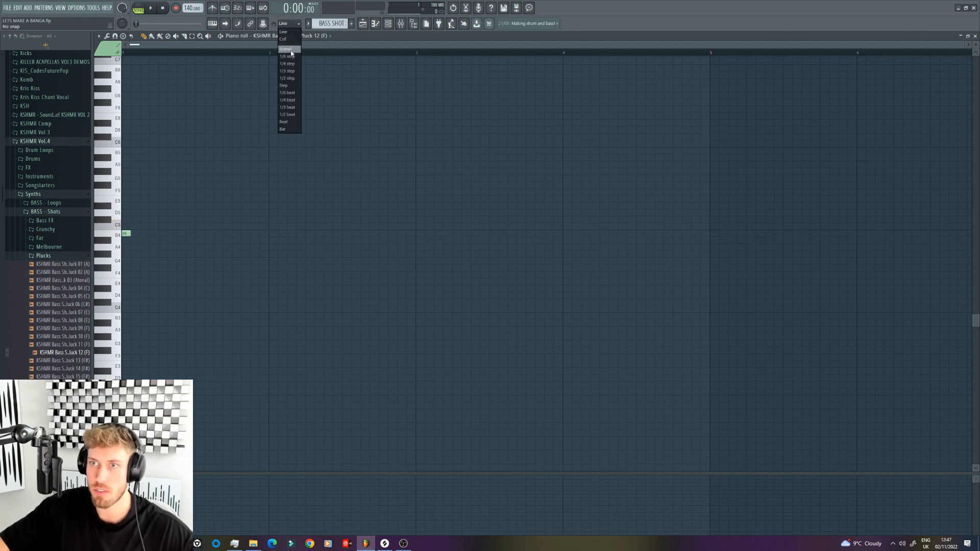
left_click(289, 51)
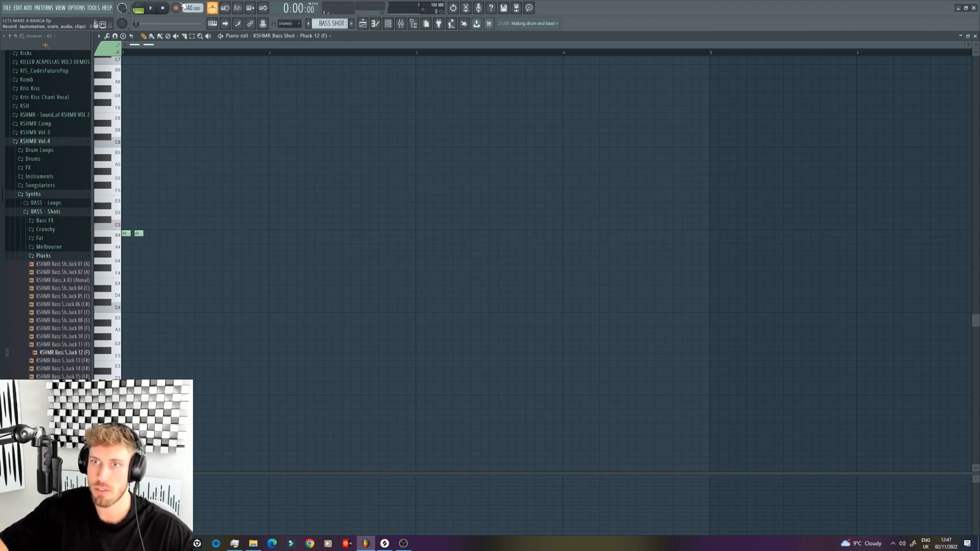
left_click(138, 234)
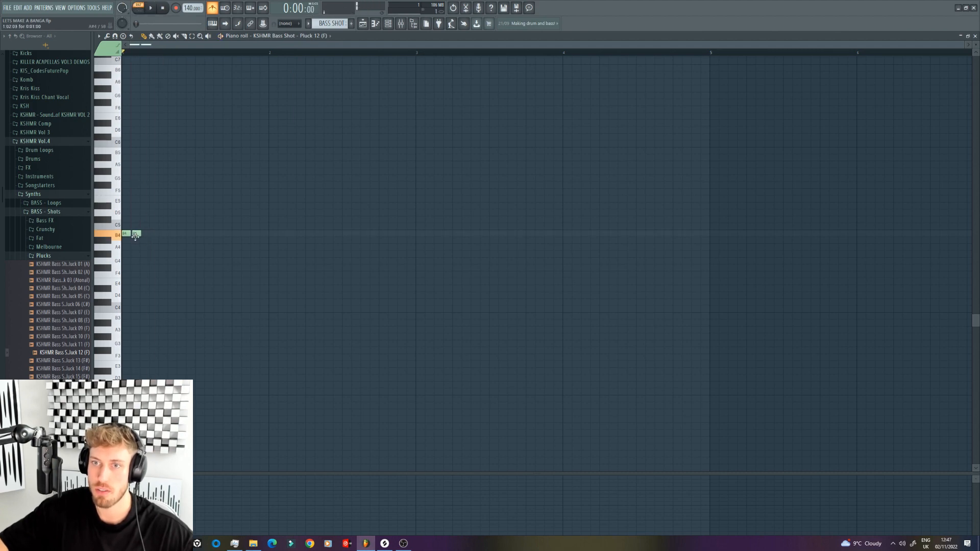
key("space")
left_click(144, 234)
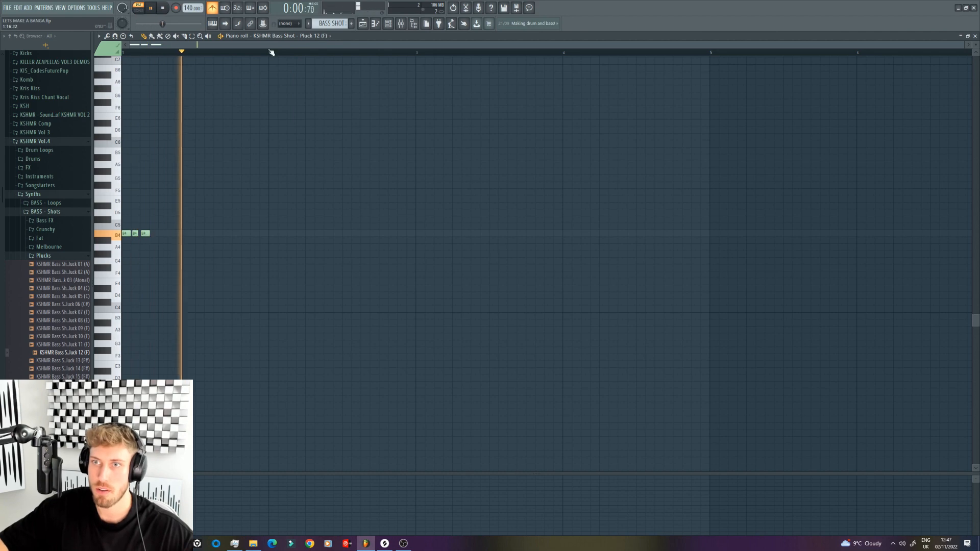
key("space")
left_click(288, 24)
left_click(289, 31)
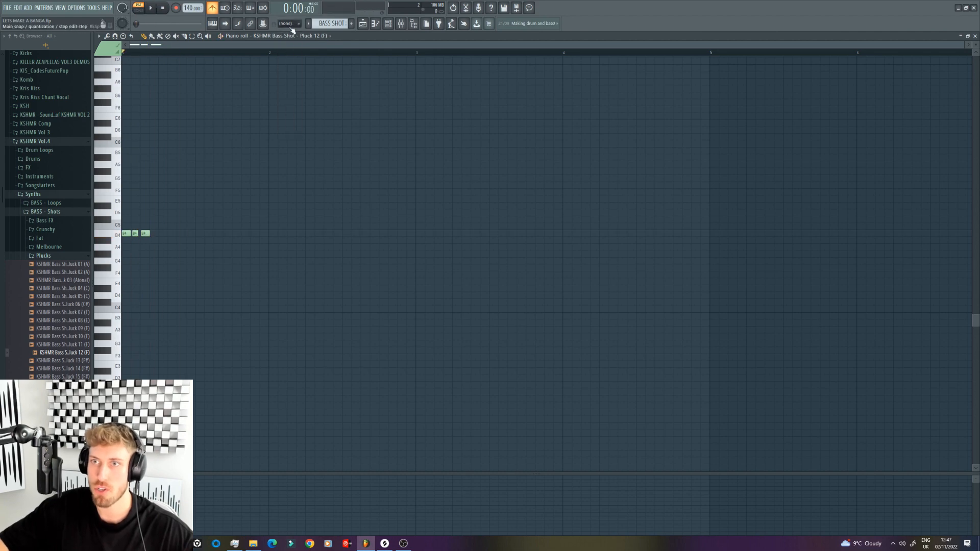
Step: Shorten the second bass note and nudge it slightly earlier with snapping off, checking by ear, and restore snap to Line
left_click(143, 234)
left_click_drag(964, 46, 219, 172)
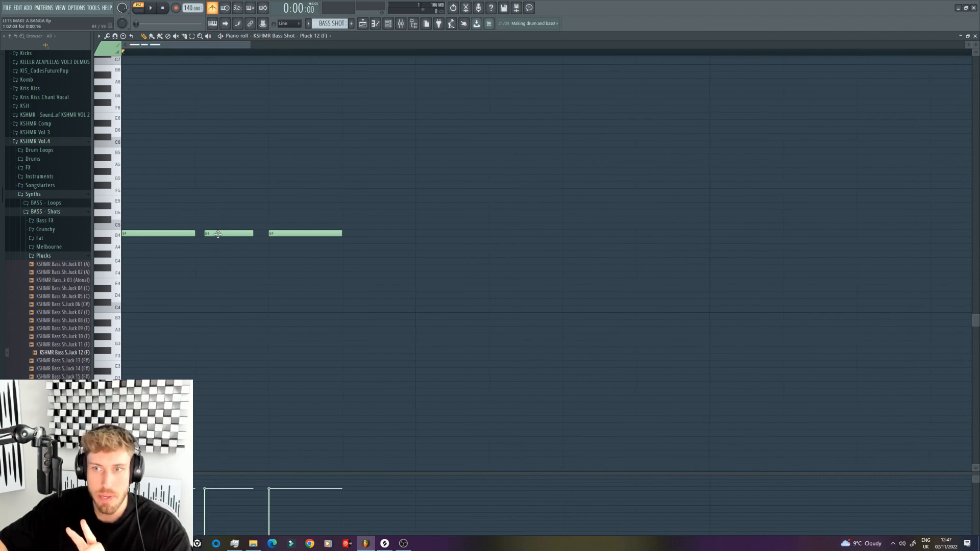
left_click(289, 24)
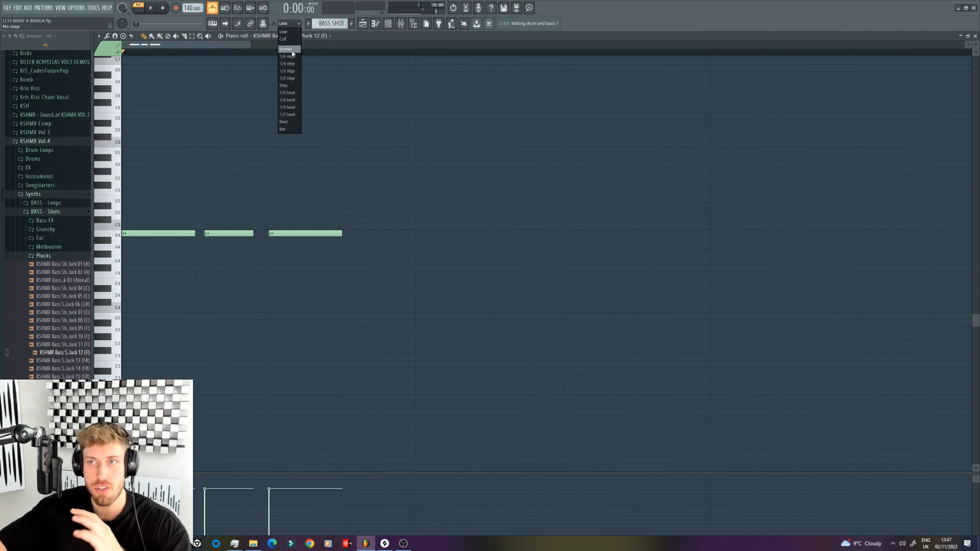
left_click(289, 48)
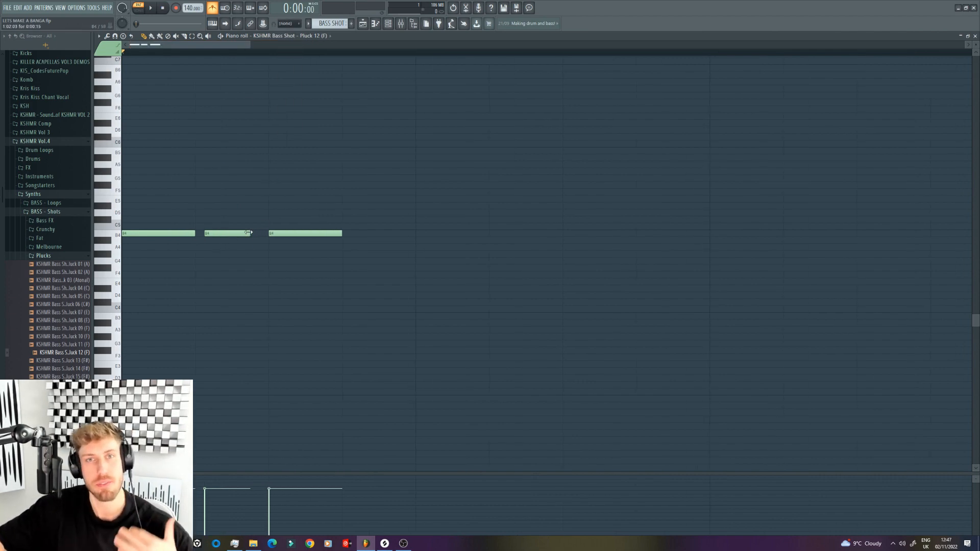
key("space")
left_click_drag(250, 46, 240, 92)
key("space")
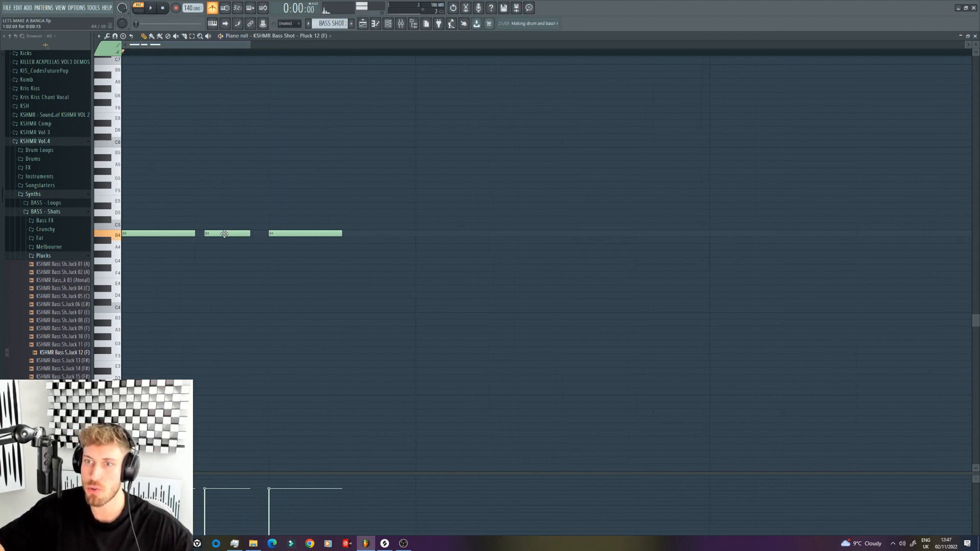
left_click_drag(225, 234, 222, 233)
key("space")
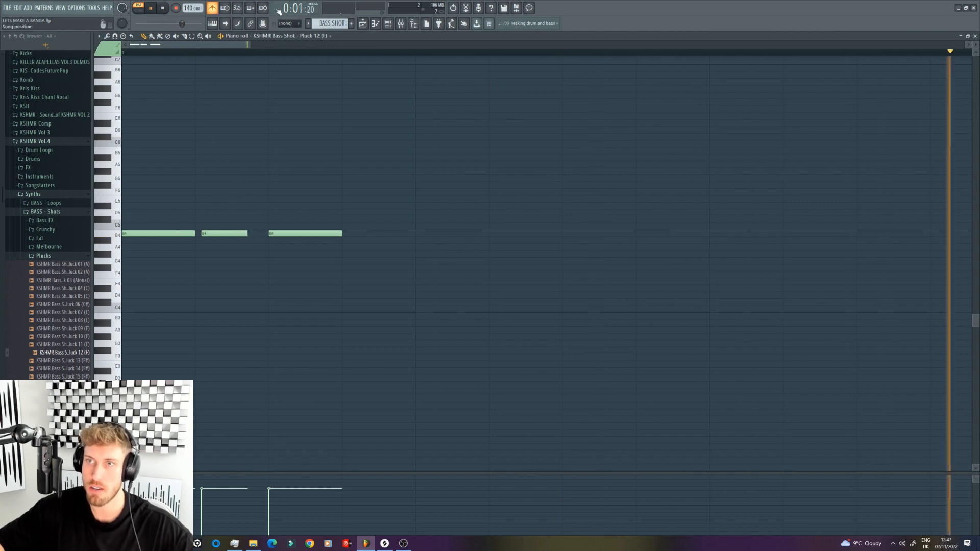
key("space")
left_click(287, 24)
left_click(284, 32)
left_click(286, 24)
left_click(283, 33)
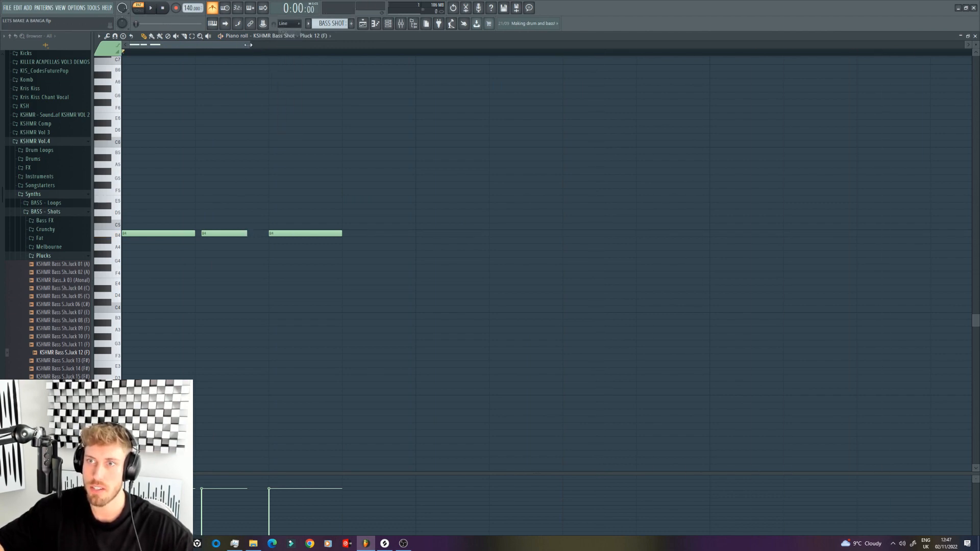
Step: Add three more one-step B4 notes at steps 7, 12 and 15 of bar 1 while playing the pattern
left_click_drag(248, 45, 556, 54)
key("space")
left_click_drag(266, 235, 282, 234)
key("space")
key("space")
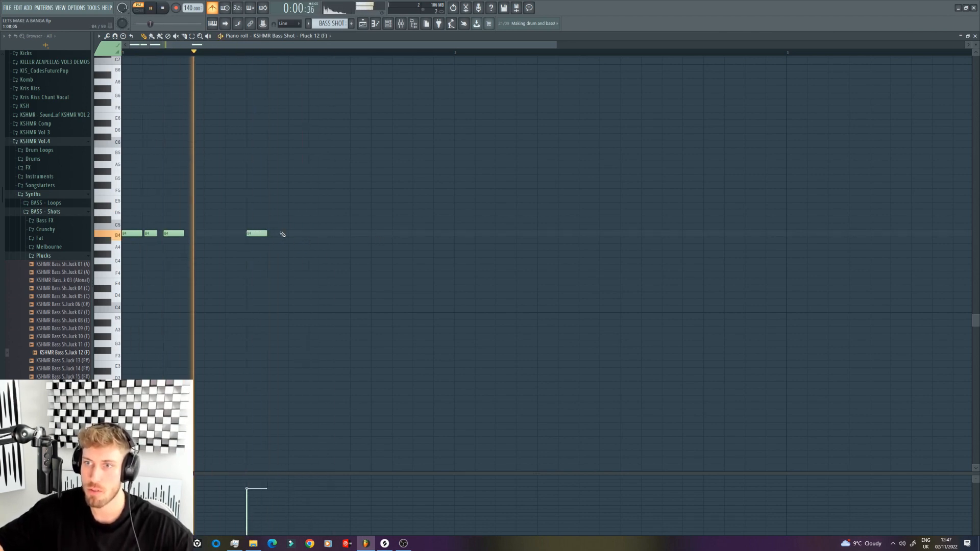
left_click(359, 234)
left_click(419, 233)
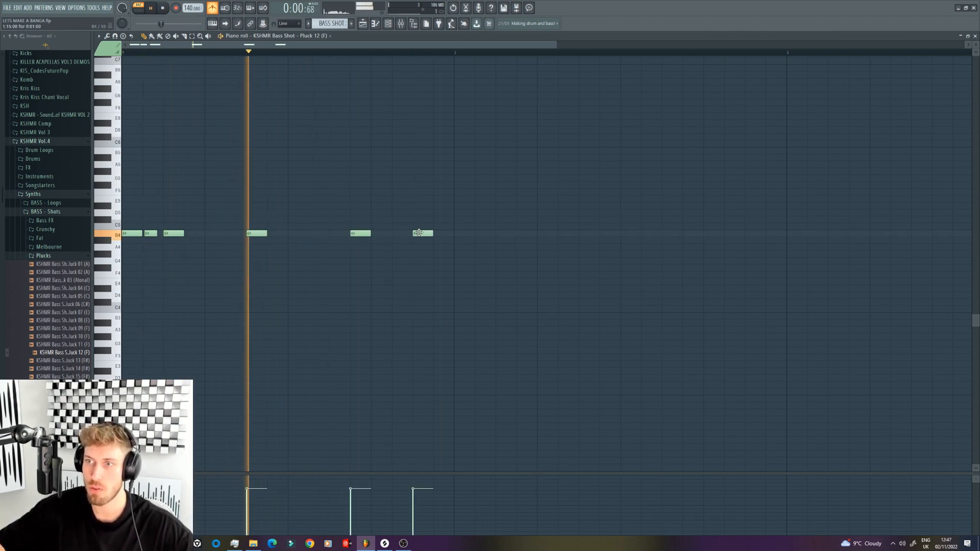
Step: Enable the volume envelope in the sampler settings of the bass pluck channel
left_click(389, 27)
left_click(402, 187)
key("space")
left_click(194, 155)
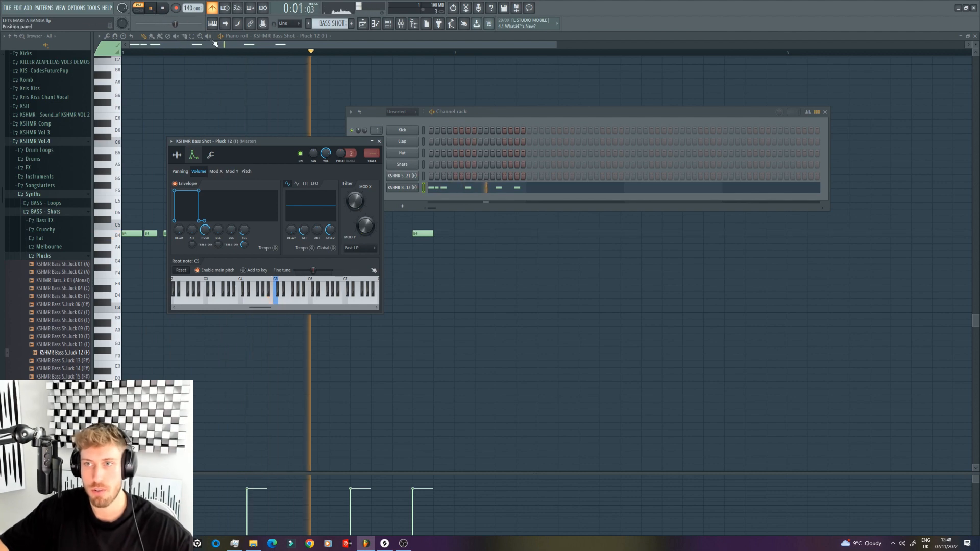
left_click(260, 88)
right_click(261, 89)
Step: Lengthen the B4 notes at steps 7 and 15 to two steps each while listening to the pattern
key("space")
key("space")
left_click_drag(263, 233, 278, 234)
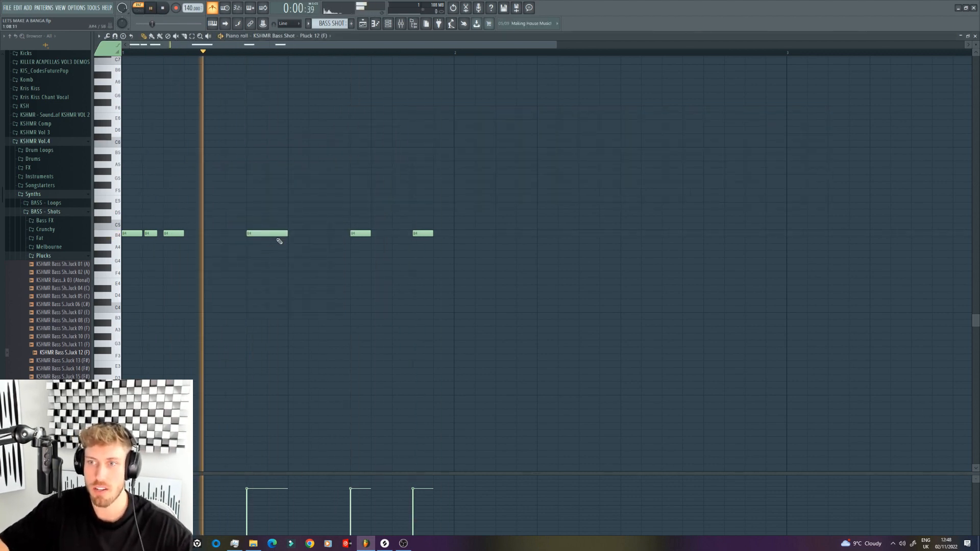
left_click_drag(431, 234, 443, 234)
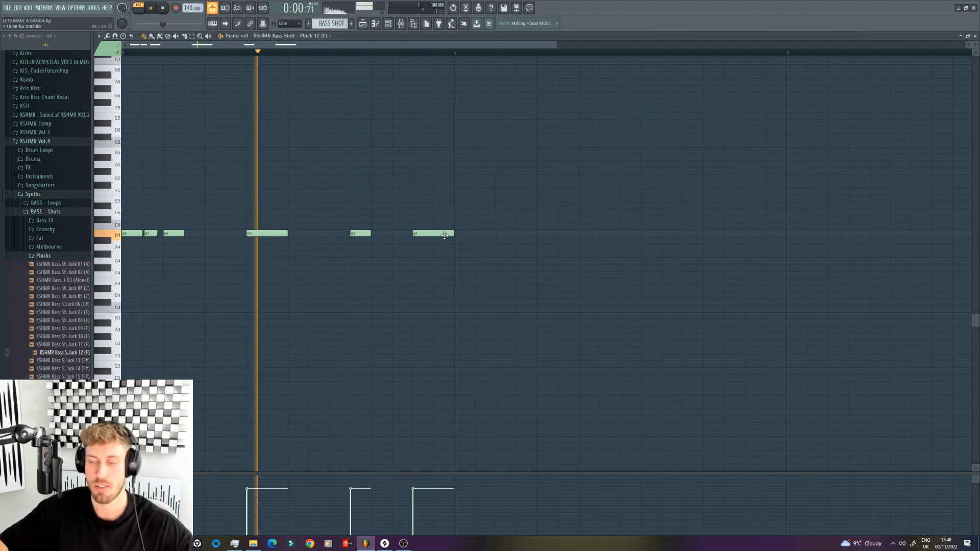
key("space")
Step: Place a BASS SHOT clip at the start of Track 4 and repeat it up to bar 9, with the LEAD track muted
key("F5")
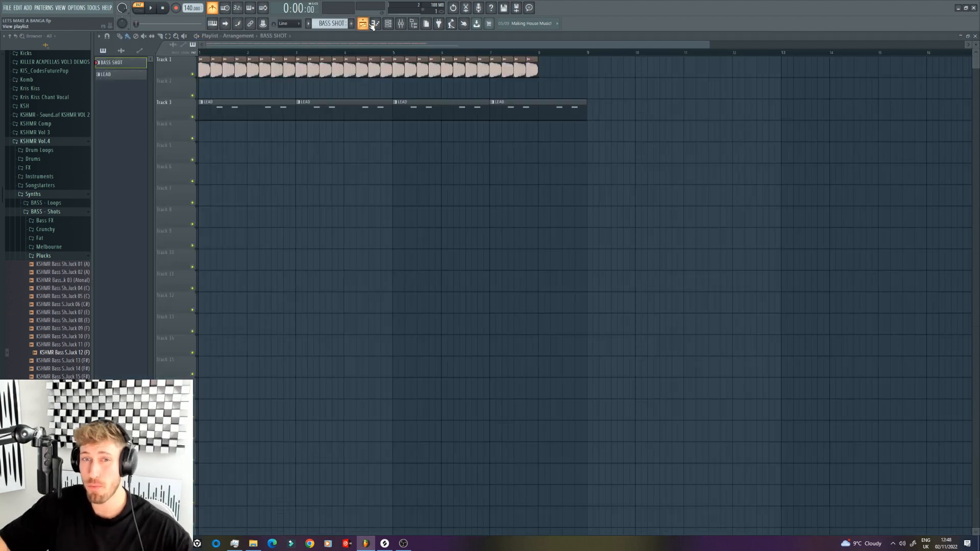
left_click_drag(223, 158, 211, 137)
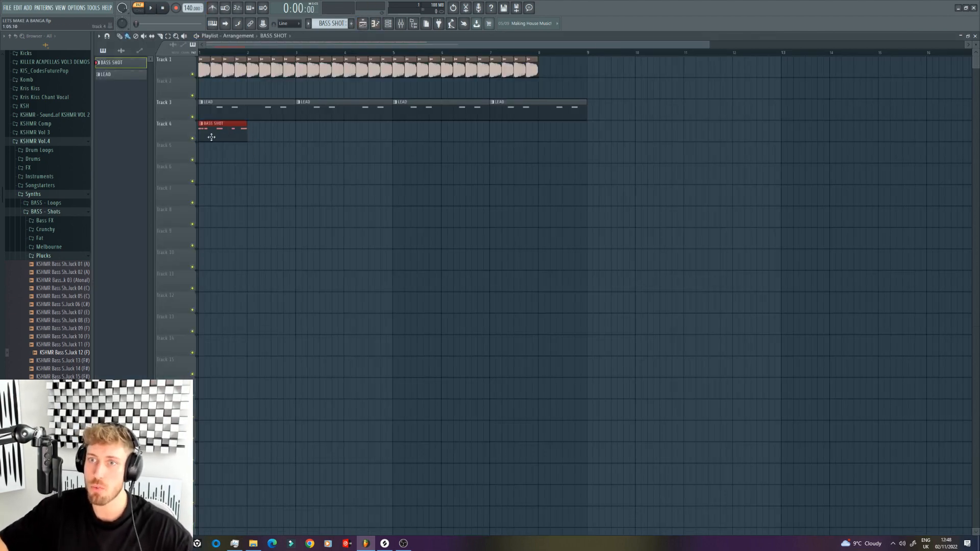
left_click(196, 117)
key("ctrl+b")
key("ctrl+b")
key("ctrl+b")
key("ctrl+b")
key("ctrl+b")
key("ctrl+b")
key("ctrl+b")
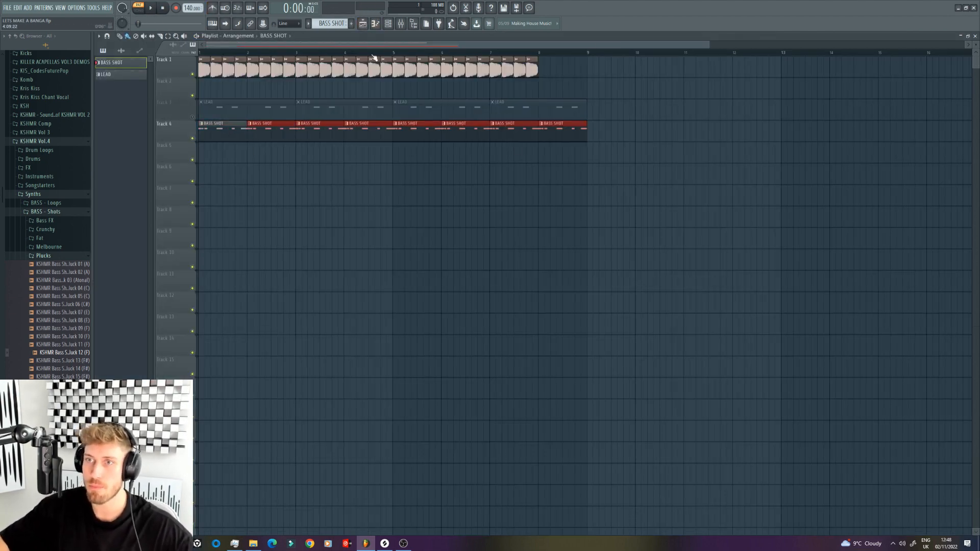
Step: Delete the last BASS SHOT clip at bar 8 on Track 4 and unmute the LEAD track during song playback
left_click(373, 53)
key("space")
right_click(573, 137)
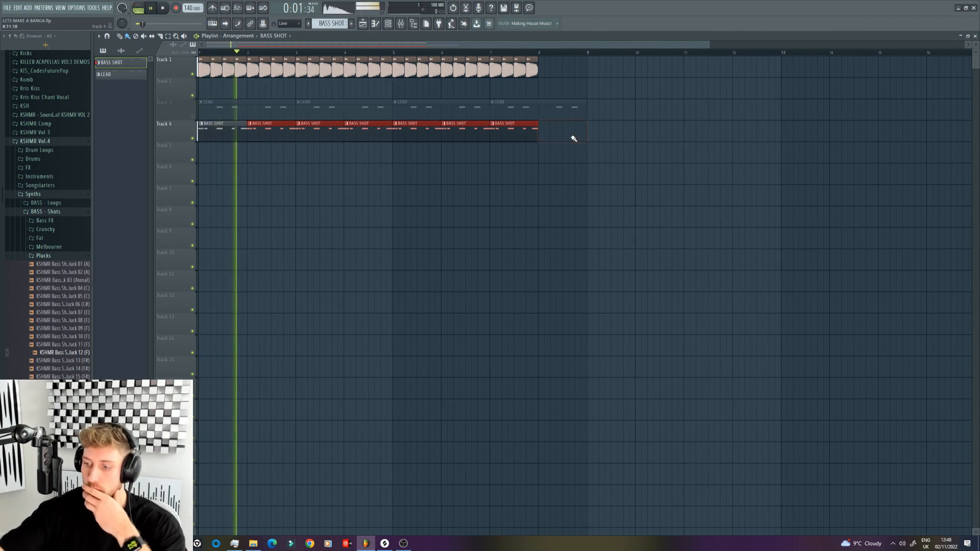
left_click(193, 118)
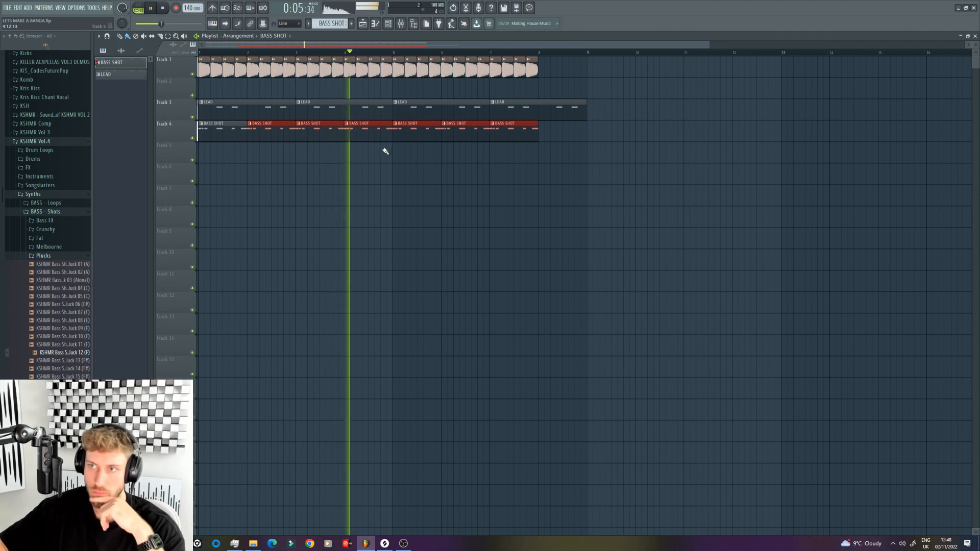
Step: Examine the BASS SHOT notes in the piano roll and the channel rack, and listen with the kick track muted
double_click(377, 132)
key("F6")
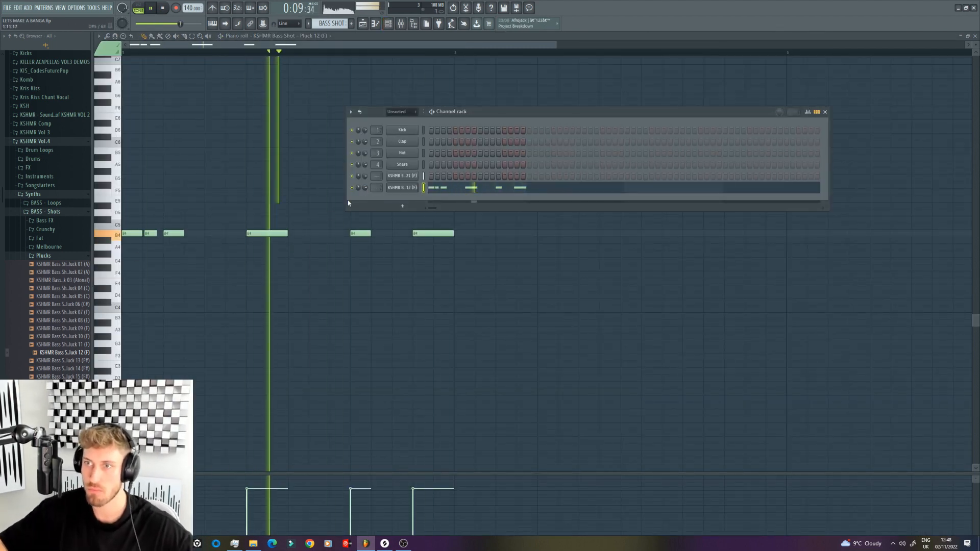
key("F5")
key("space")
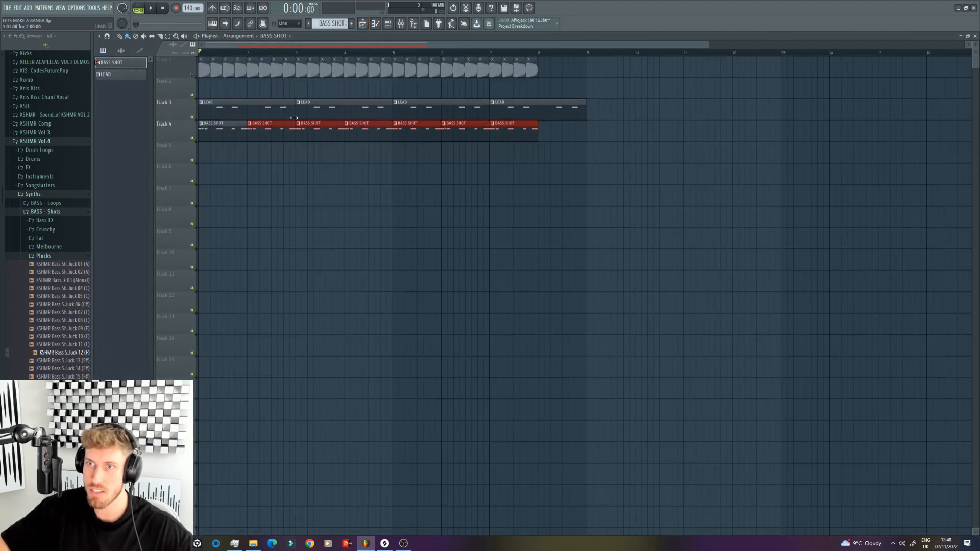
right_click(298, 128)
double_click(283, 133)
key("space")
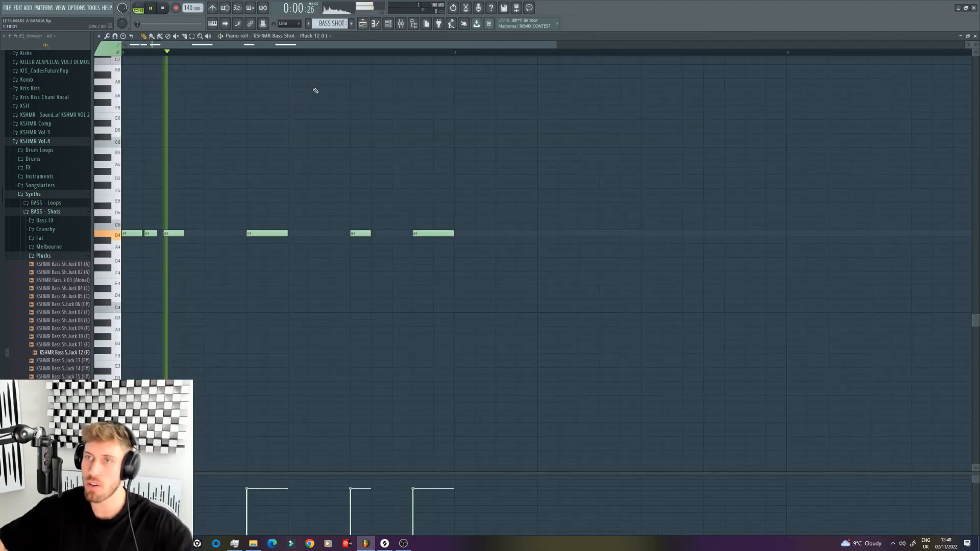
Step: Try KSHMR Bass Shot Pluck 13 (F#) and Pluck 14 (F#) in the bass channel while the pattern plays
key("F6")
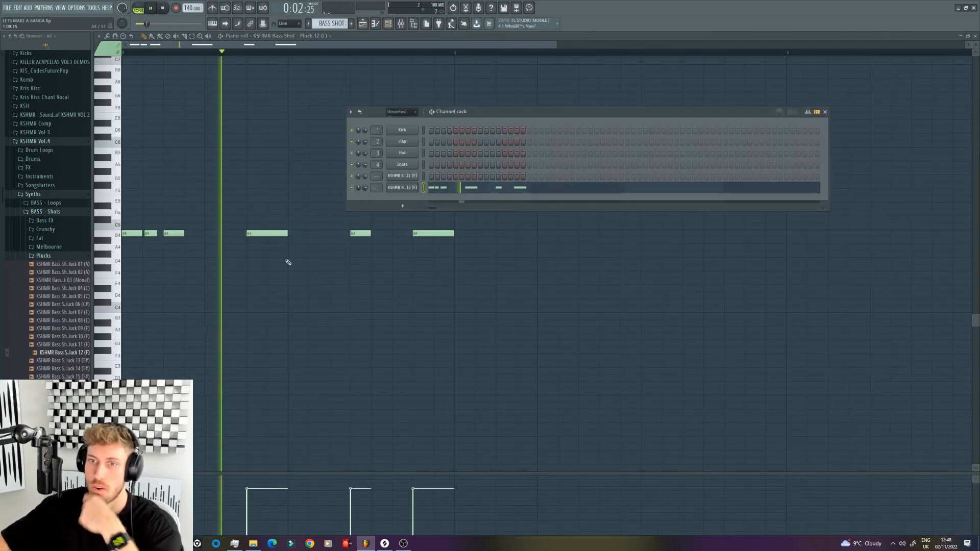
key("space")
left_click_drag(61, 360, 410, 189)
key("space")
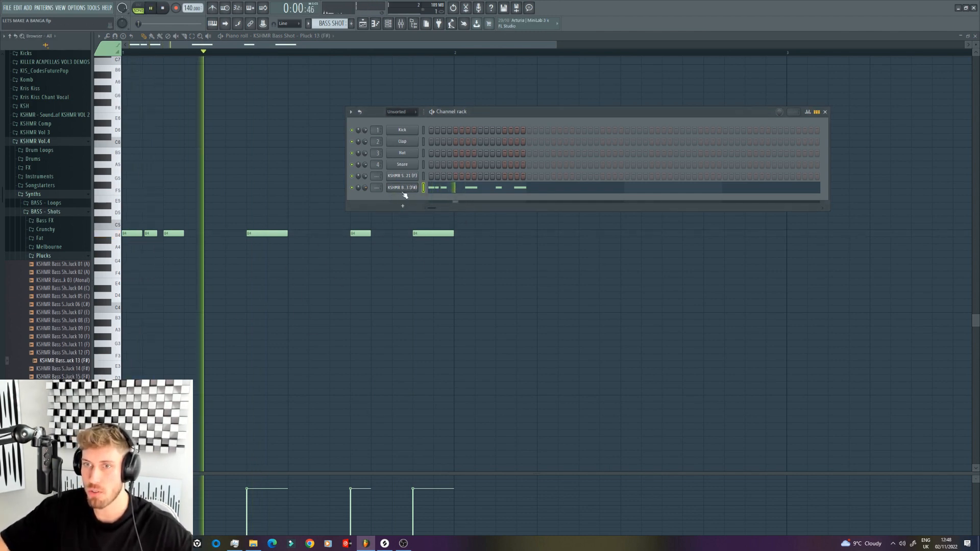
left_click_drag(62, 368, 407, 190)
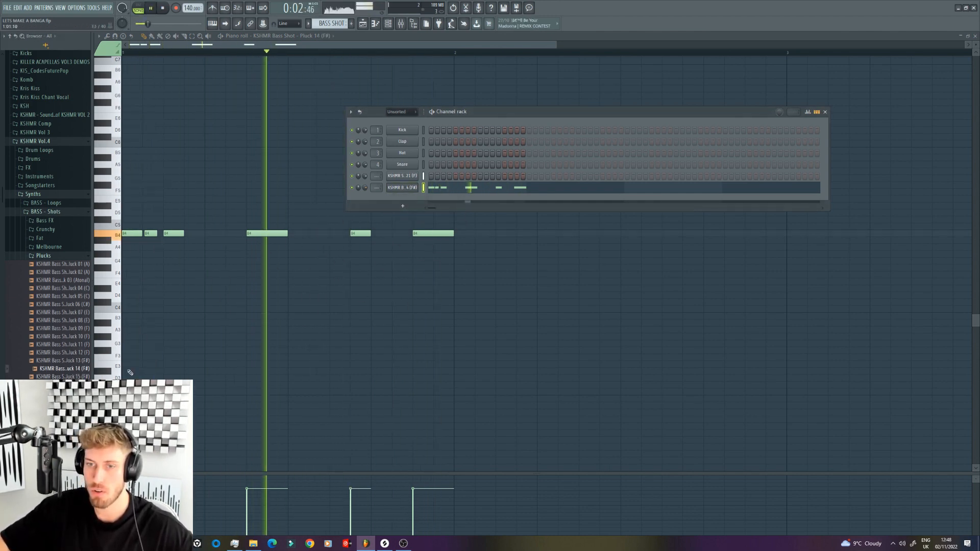
key("space")
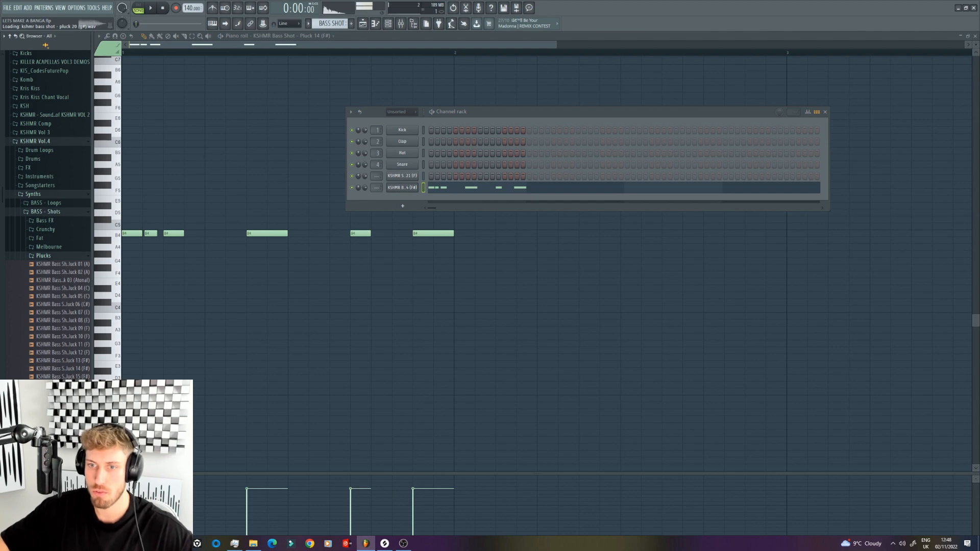
Step: Preview several pluck samples, replace the bass channel's sample with Pluck 03 (Atonal), and listen to the pattern with it
left_click(82, 305)
left_click(66, 328)
left_click(70, 305)
left_click(70, 280)
left_click(71, 272)
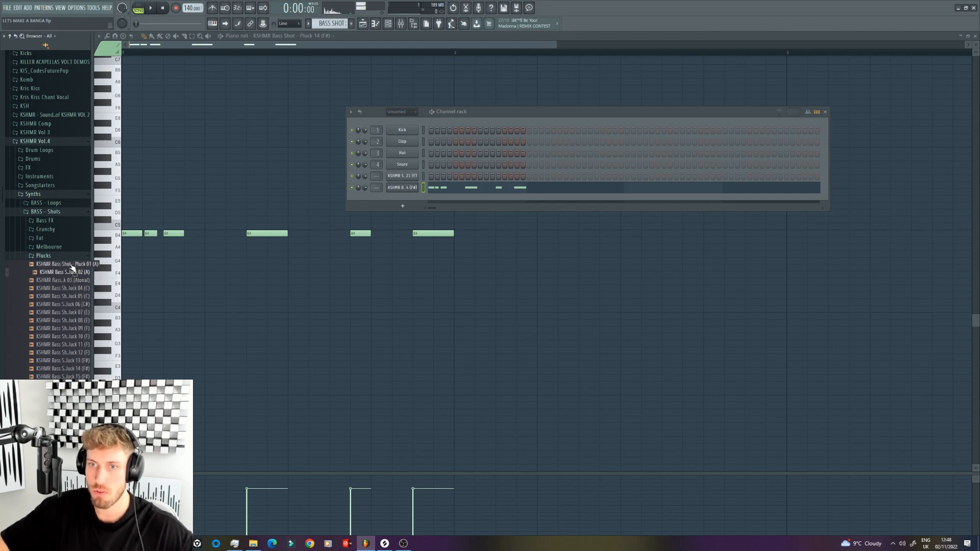
left_click_drag(71, 280, 406, 190)
key("space")
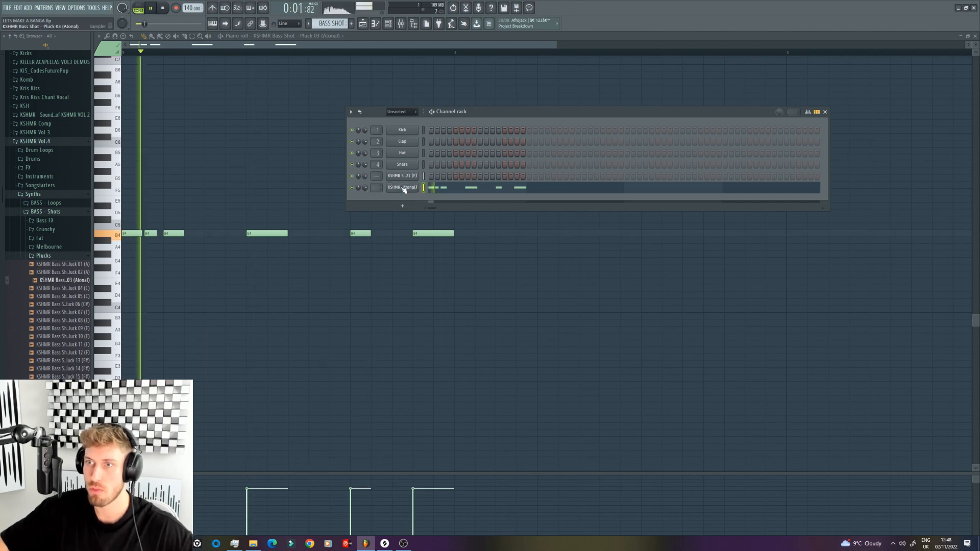
left_click(404, 187)
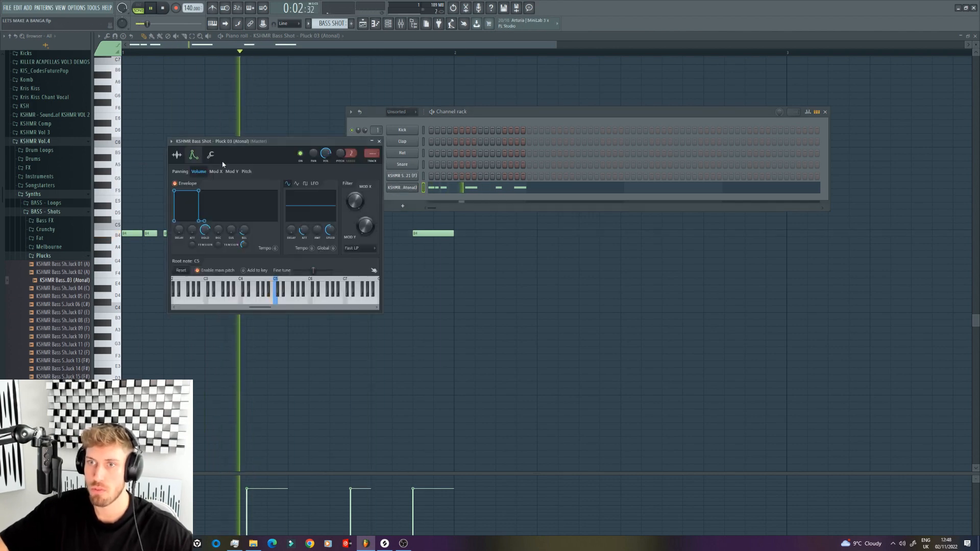
left_click(421, 200)
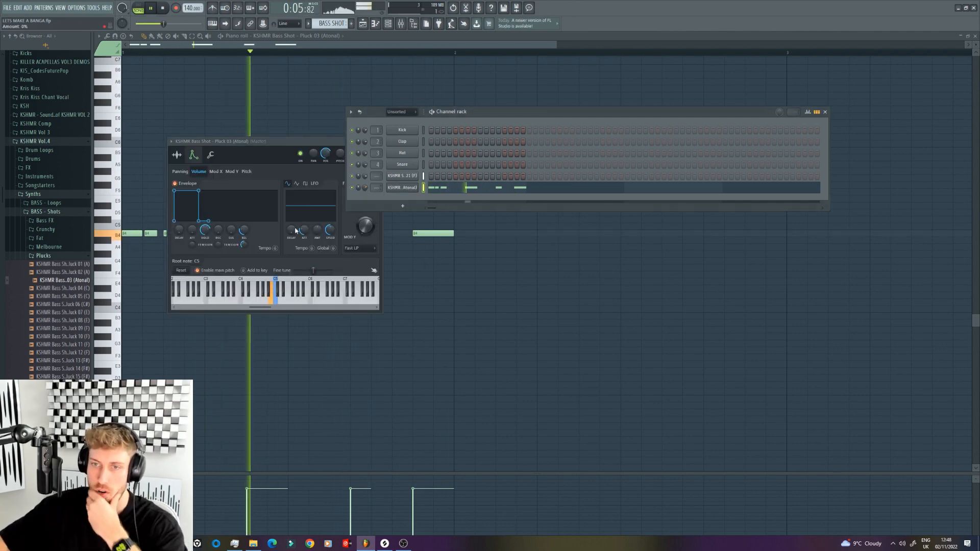
key("space")
Step: Preview the Melbourne bass shots and add KSHMR Bass Shot Melbourne 08 (F) as a new channel
left_click(48, 246)
left_click(65, 310)
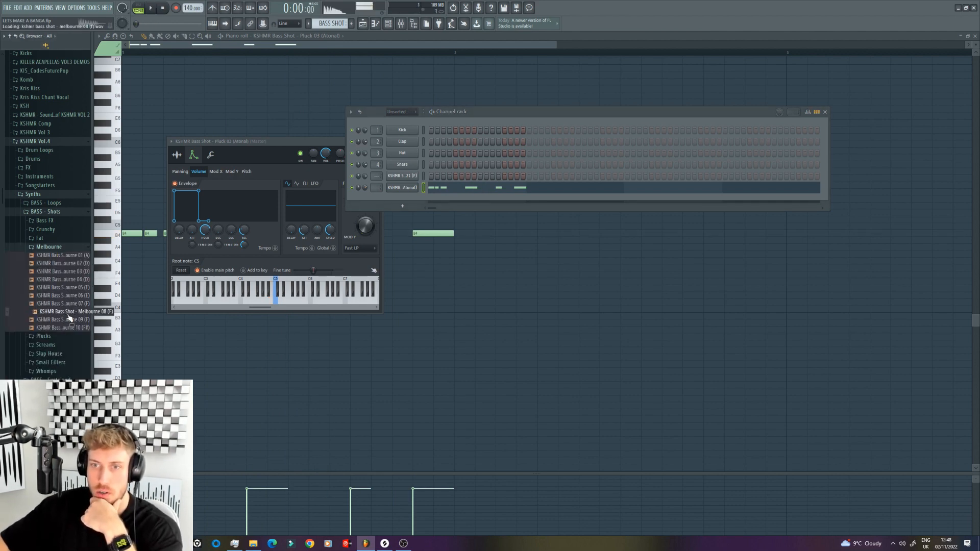
left_click_drag(67, 315, 422, 201)
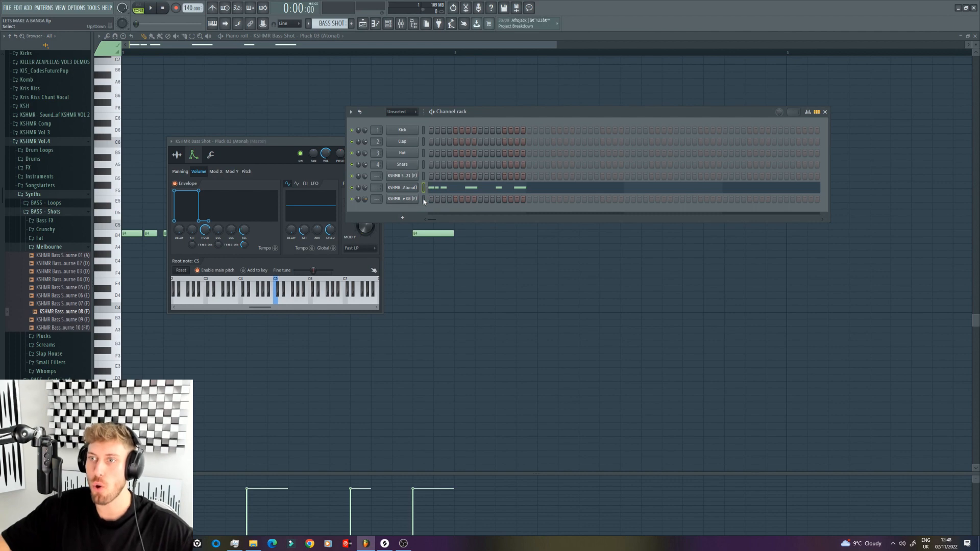
Step: Copy the bass pattern's notes into the Melbourne 08 channel, lower them one semitone to B4, and listen to both layers
right_click(423, 200)
left_click(431, 203)
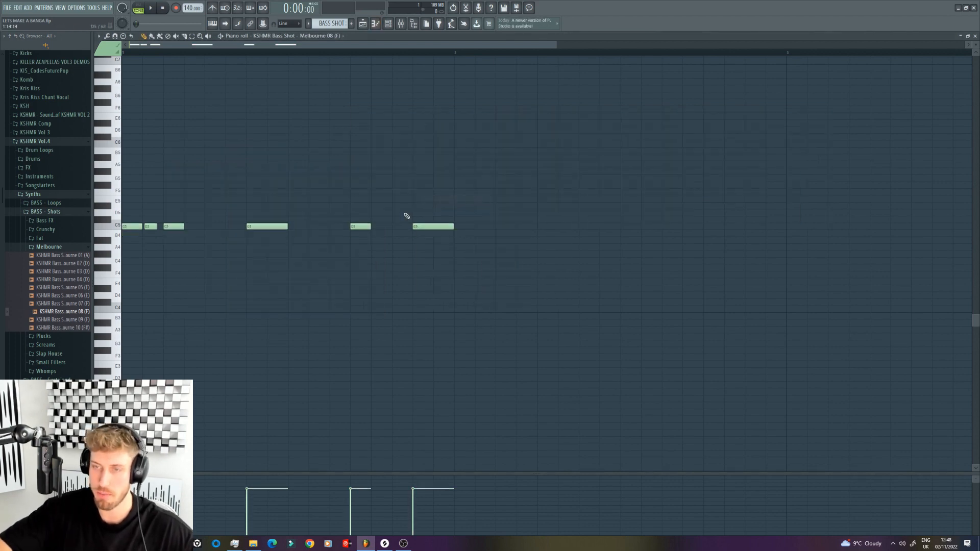
key("shift+Down")
left_click(388, 23)
key("space")
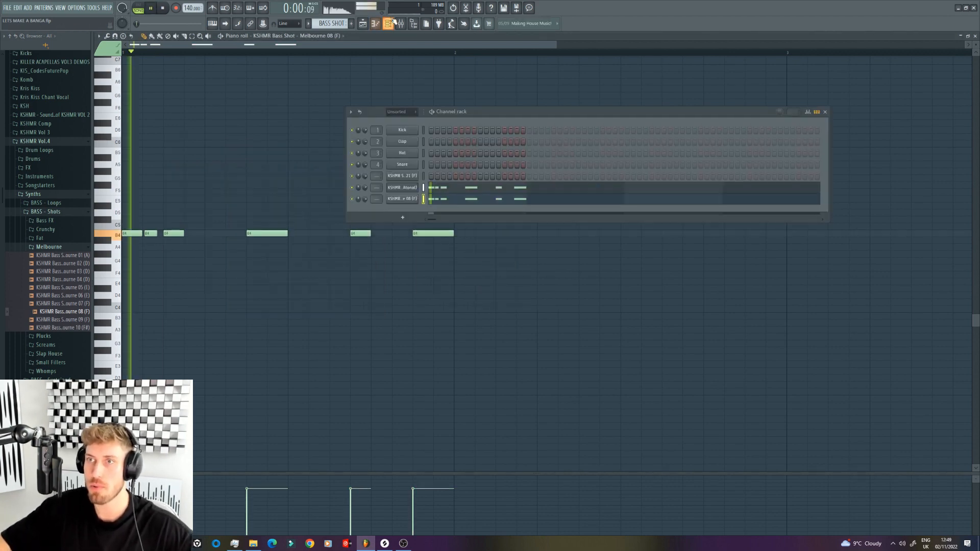
key("space")
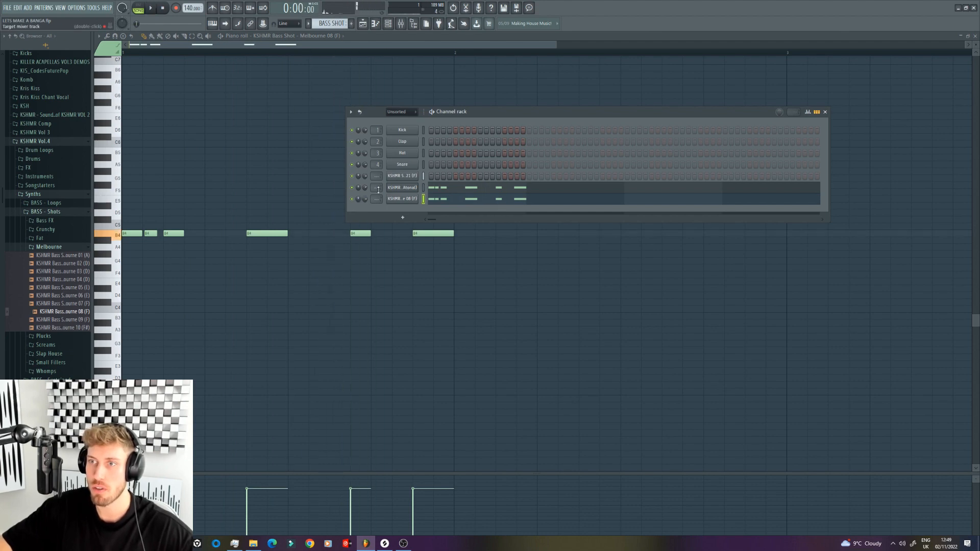
Step: Lower the Melbourne 08 channel's volume to about 69% while listening to the pattern
left_click(351, 199)
key("space")
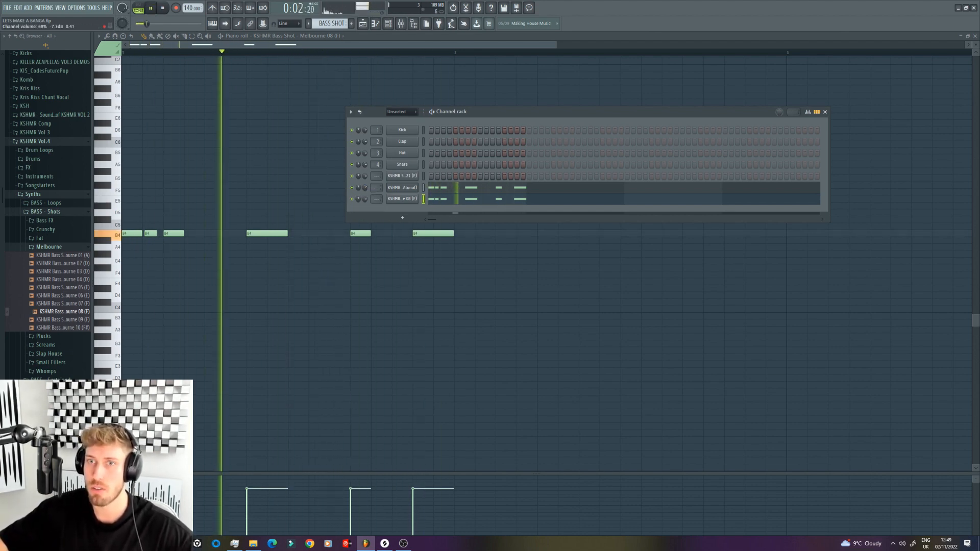
key("space")
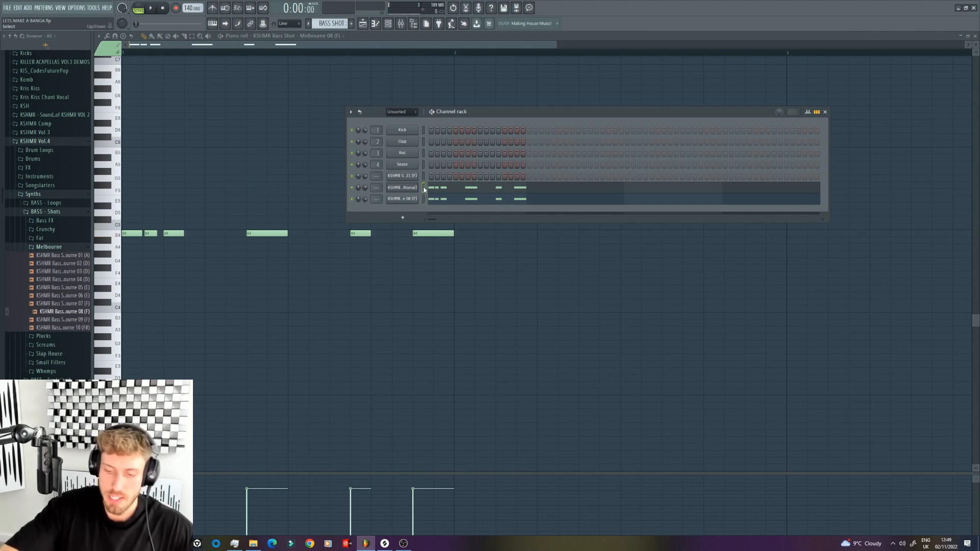
Step: Route the Pluck 03 bass channel to mixer track 5 and name that track BASS SHOT 1
key("ctrl+l")
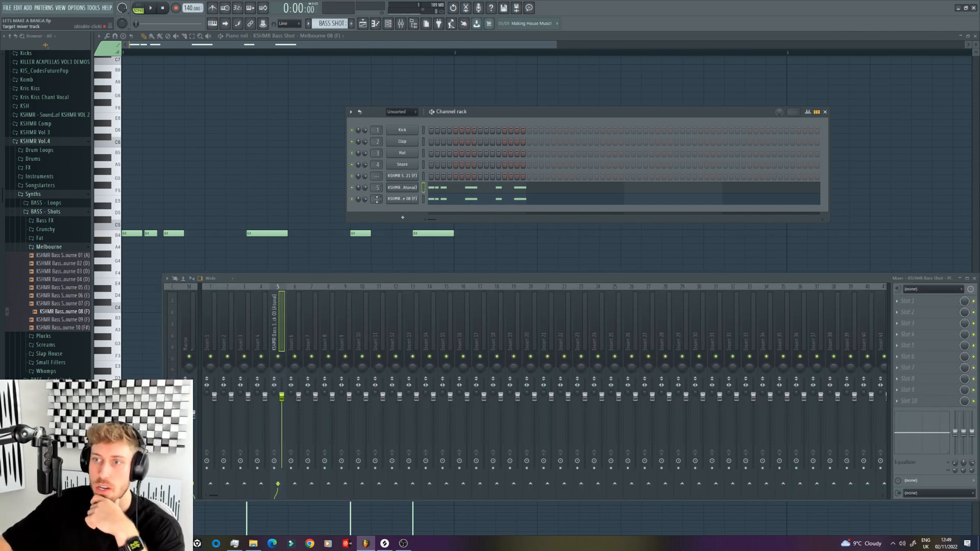
right_click(284, 283)
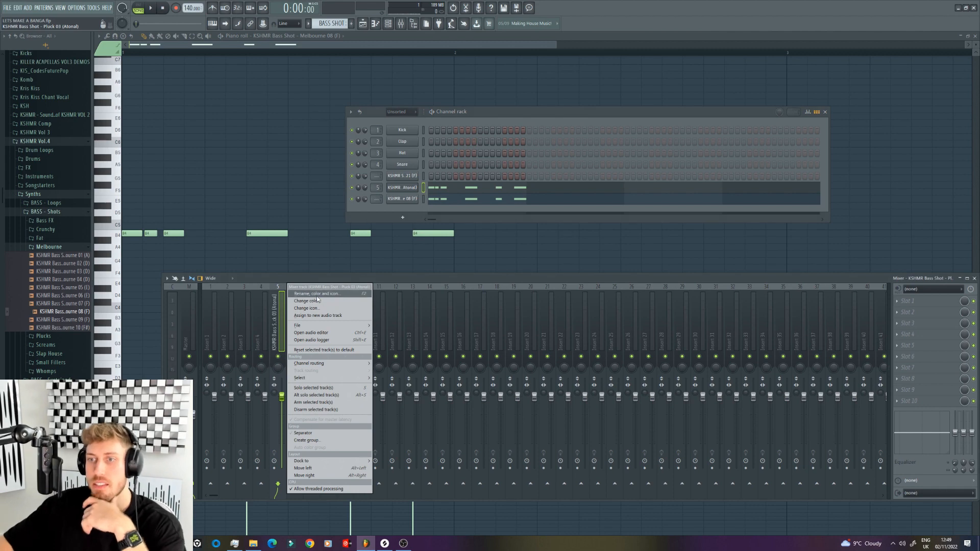
left_click(316, 296)
type("bA")
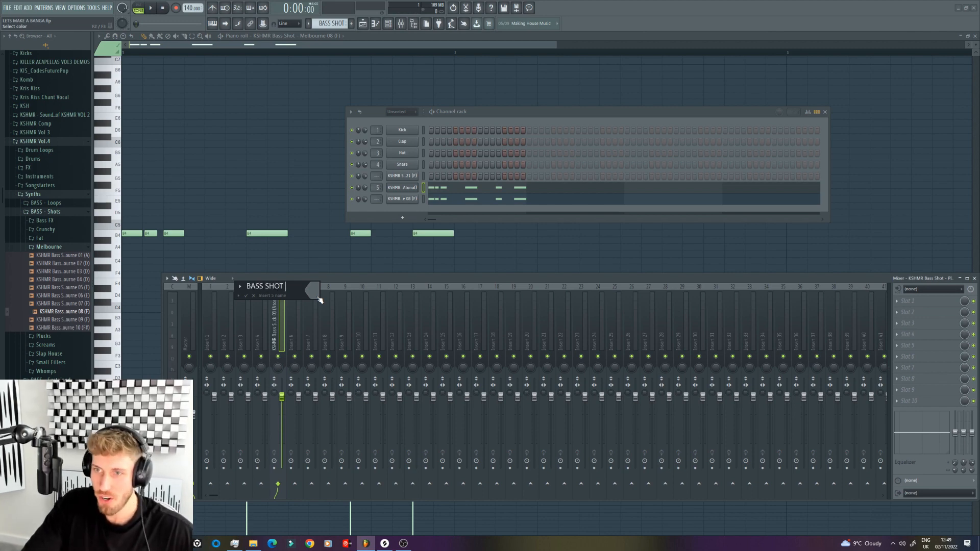
type("SS SHOT 1")
key("Return")
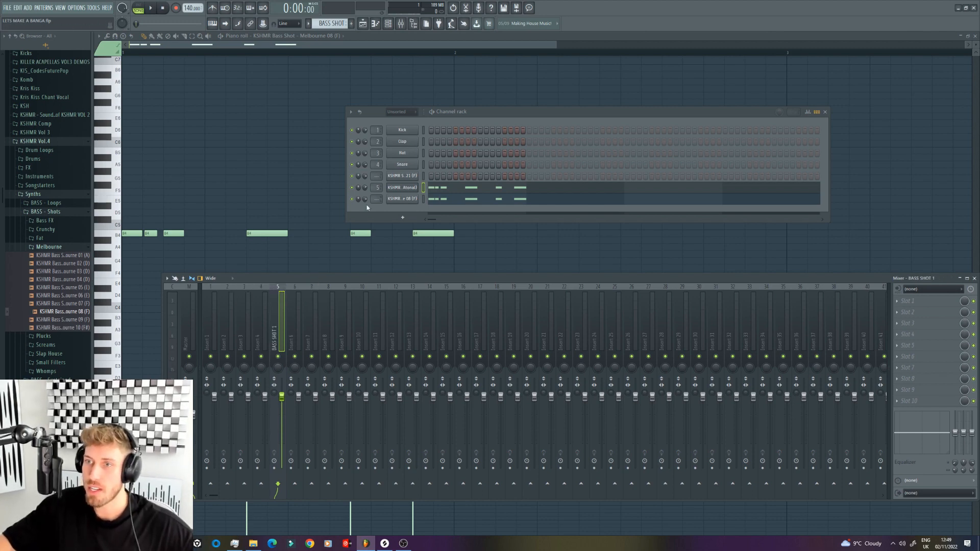
Step: Route the Melbourne 08 channel to mixer track 6 and name that track BASS SHOT 2
scroll(379, 199, "down", 1)
scroll(378, 199, "up", 2)
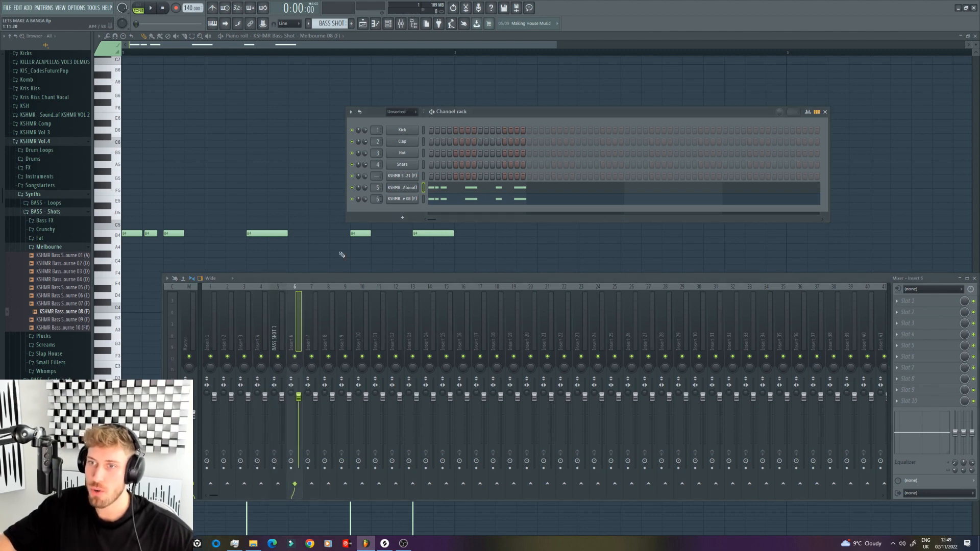
right_click(303, 303)
left_click(340, 295)
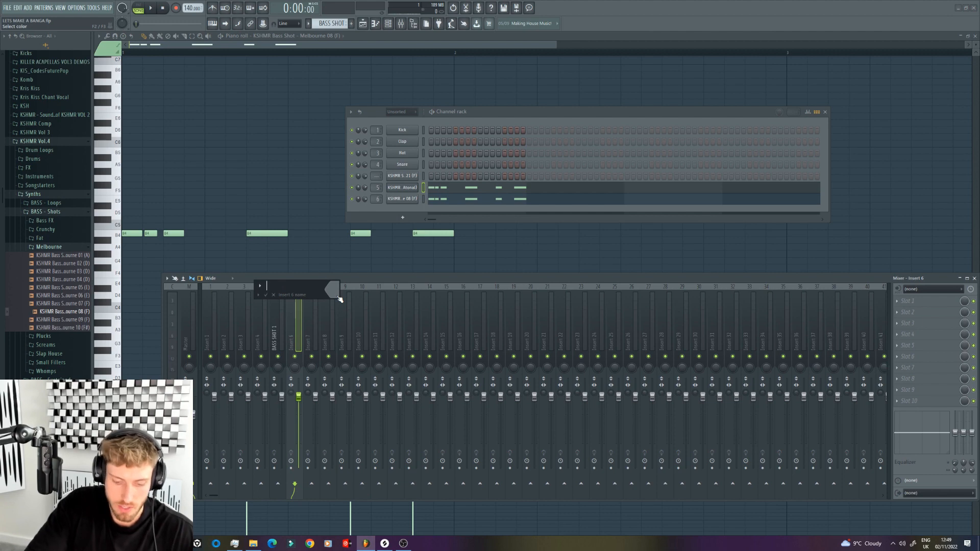
key("Return")
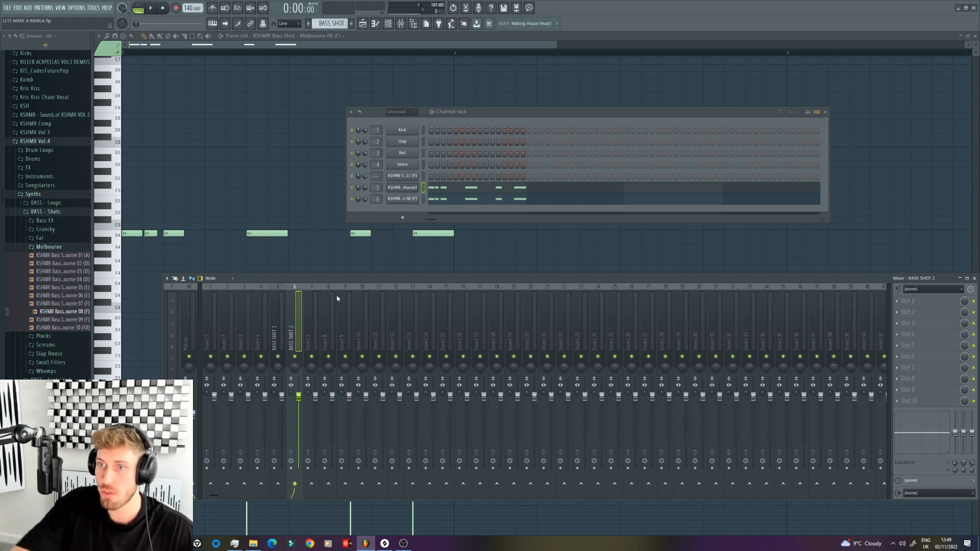
Step: Route the BASS SHOT 1 and BASS SHOT 2 mixer tracks exclusively to mixer track 7
left_click(277, 328)
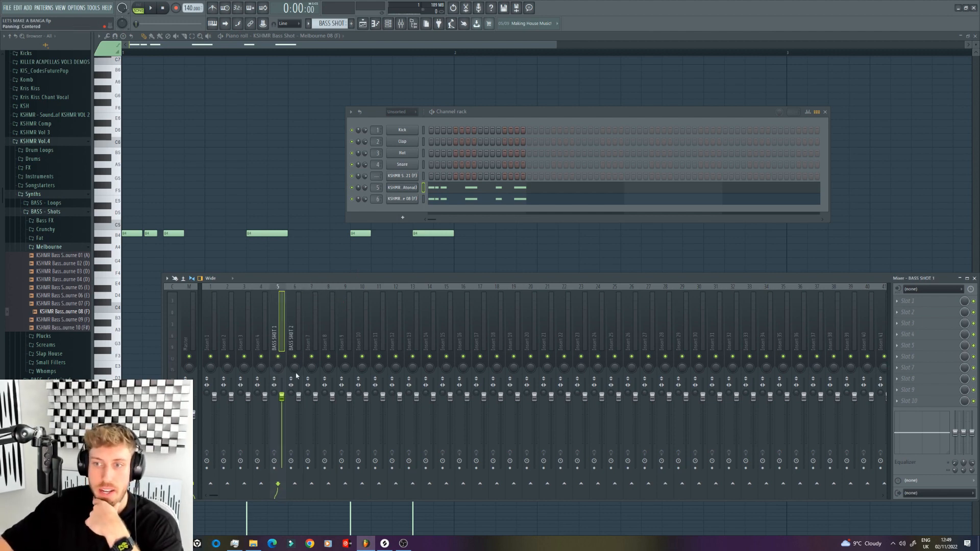
right_click(312, 484)
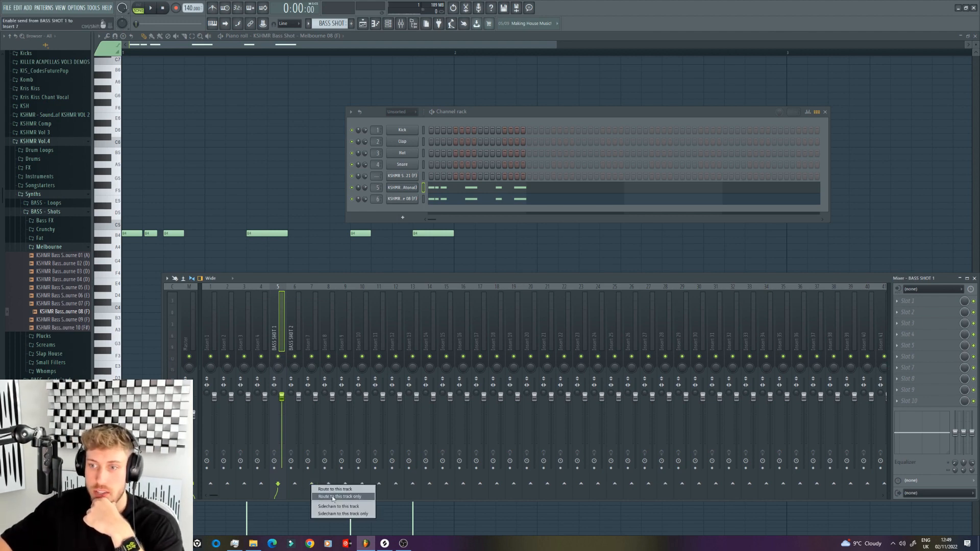
left_click(340, 496)
left_click(294, 328)
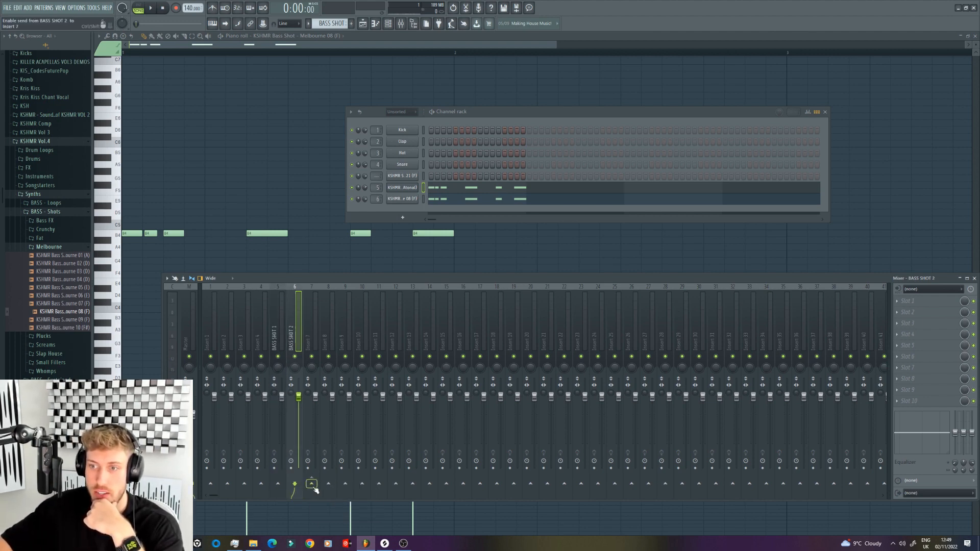
right_click(312, 484)
left_click(339, 496)
Step: Rename mixer track 7 as BASS BUS
right_click(314, 287)
left_click(346, 293)
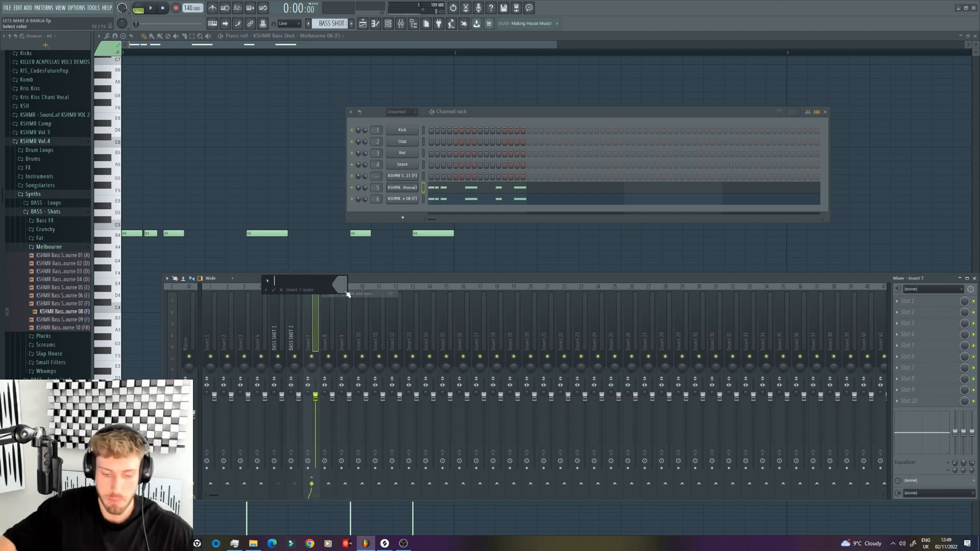
type("BASS BUS")
key("Return")
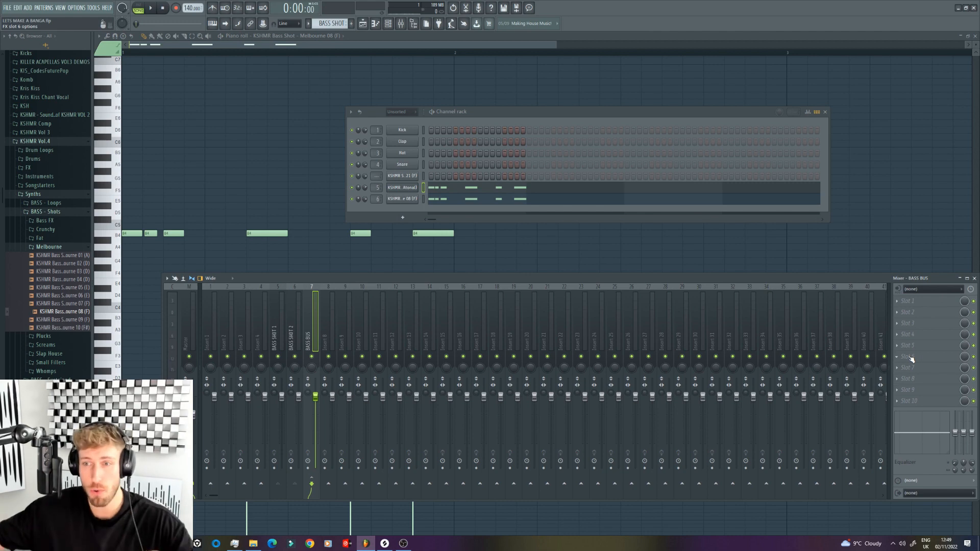
Step: Load FabFilter Pro-Q 3 into effect slot 6 of the BASS SHOT 1 mixer track
left_click(284, 344)
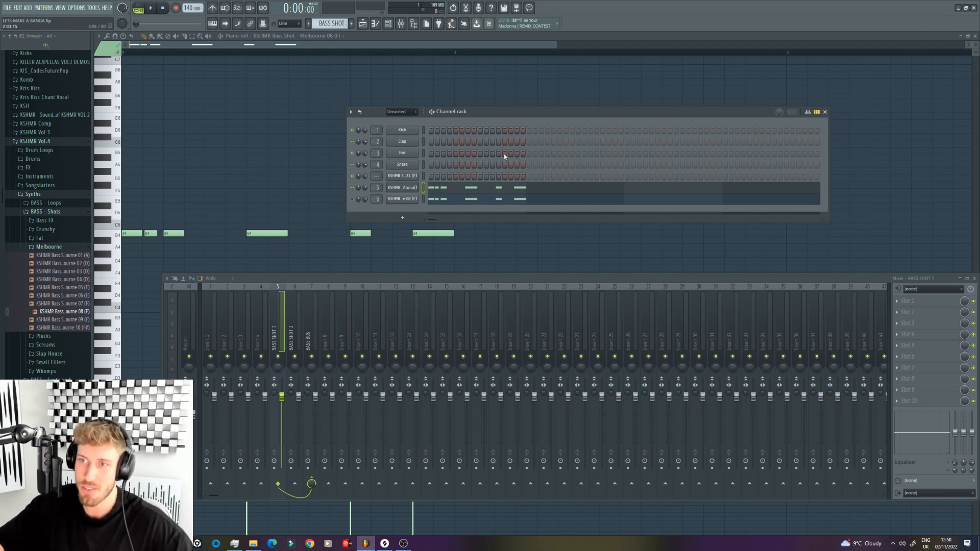
key("space")
left_click(907, 357)
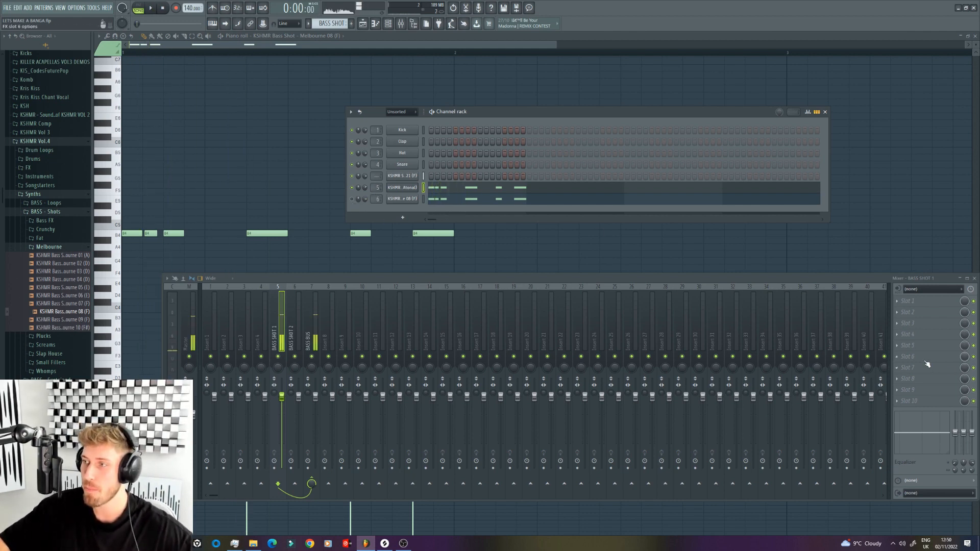
mouse_move(904, 363)
left_click(809, 371)
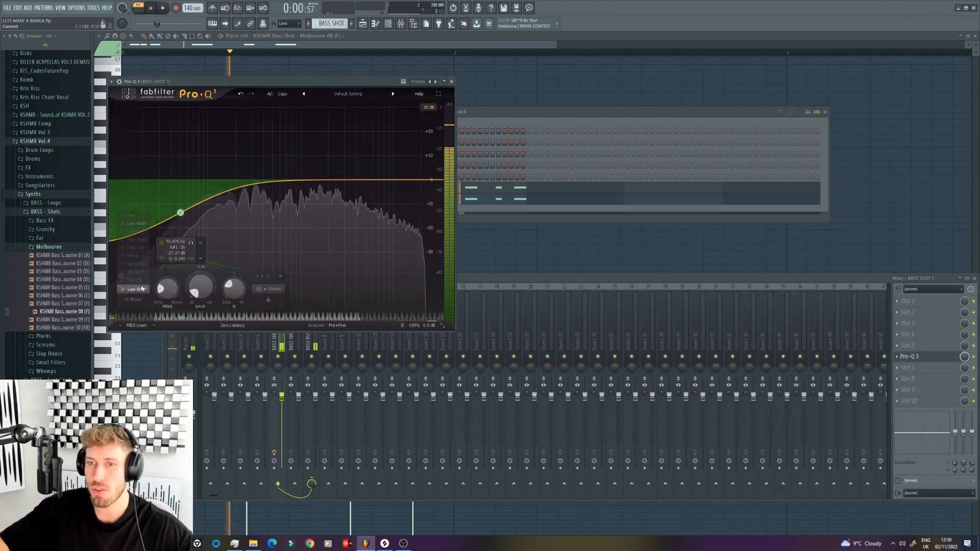
Step: Add a low-frequency EQ band around 50 Hz on BASS SHOT 1 and adjust its shape while the song plays
left_click(133, 288)
left_click(135, 248)
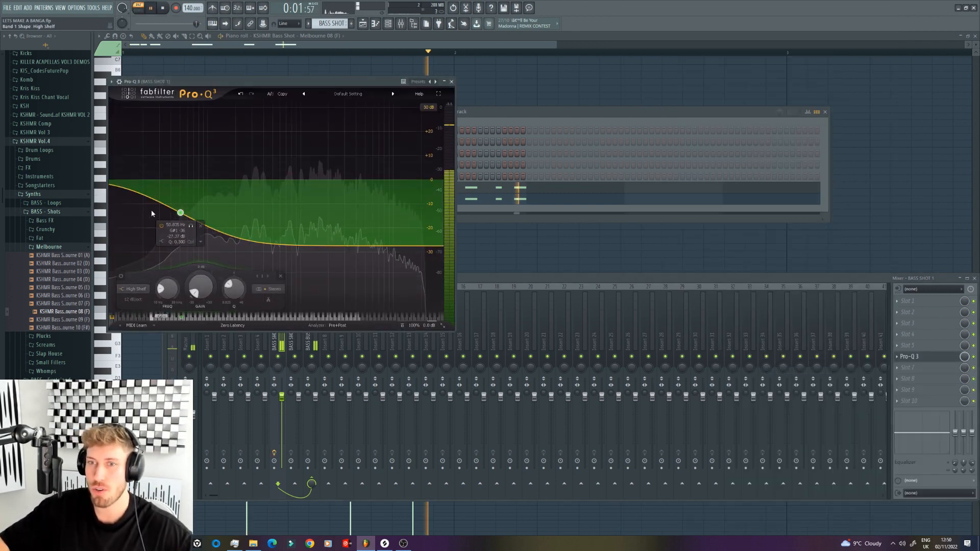
left_click(162, 241)
left_click(176, 249)
key("space")
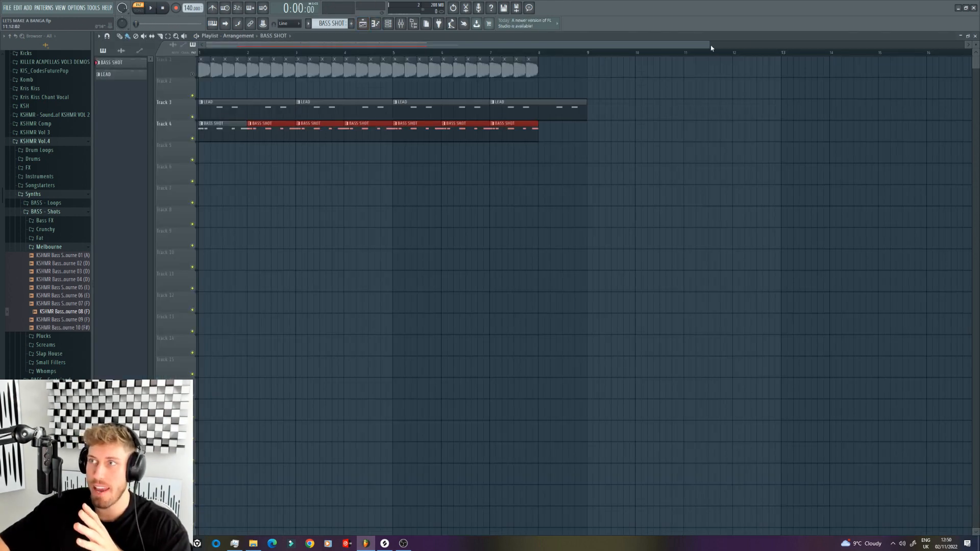
Step: Mute the LEAD track and unmute the kick on Track 1 in the playlist
left_click_drag(712, 48, 394, 47)
left_click(193, 117)
left_click(192, 74)
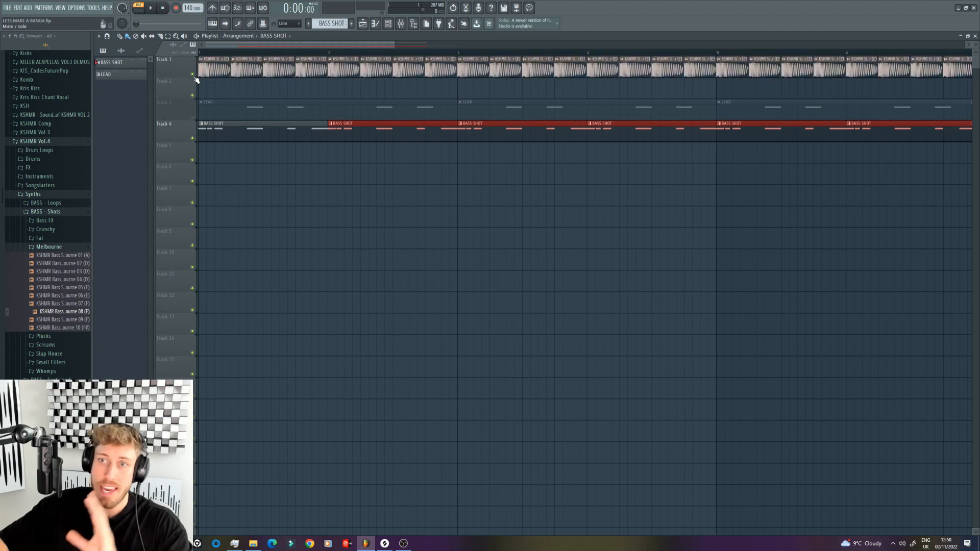
Step: Select bar 1 of the playlist as the playback loop and listen briefly with the mixer open
left_click_drag(326, 54, 200, 54)
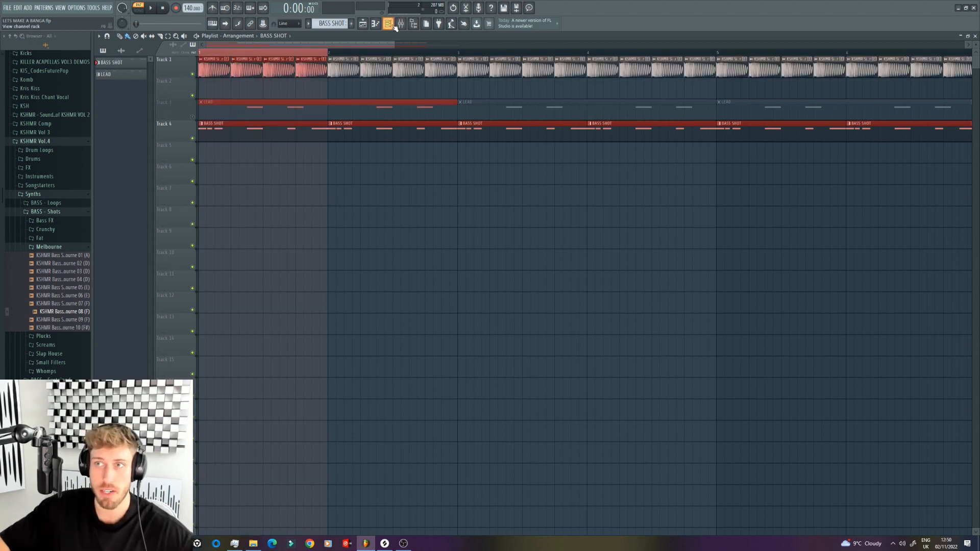
left_click(400, 24)
key("space")
key("space")
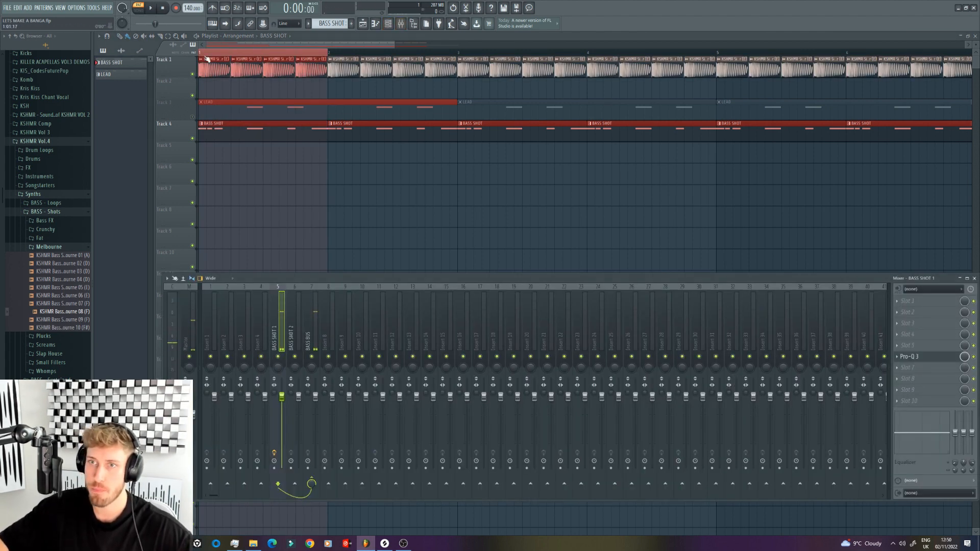
Step: Reshape the Pro-Q 3 low cut on BASS SHOT 1 to about 60 Hz with a 72 dB/oct slope while the loop plays
left_click(152, 14)
left_click(910, 356)
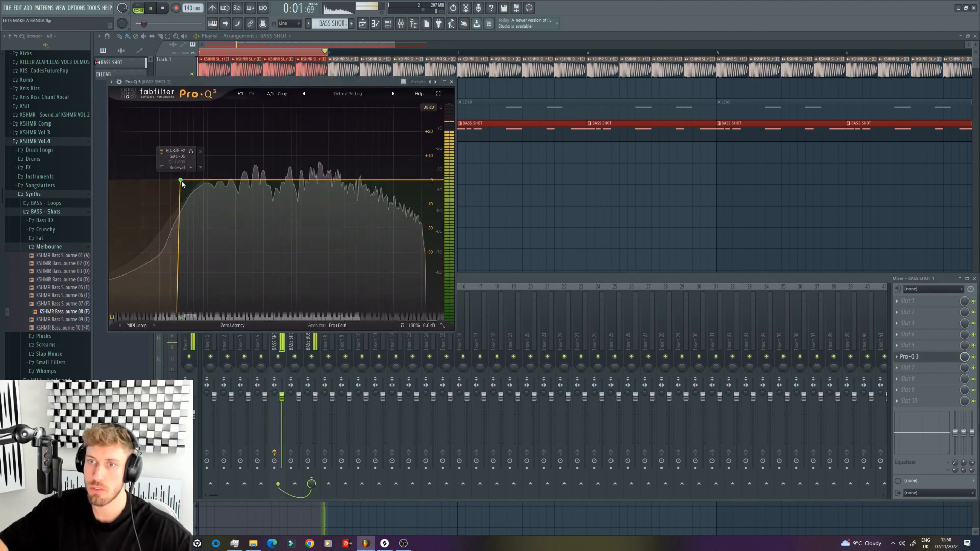
left_click_drag(181, 181, 188, 204)
key("space")
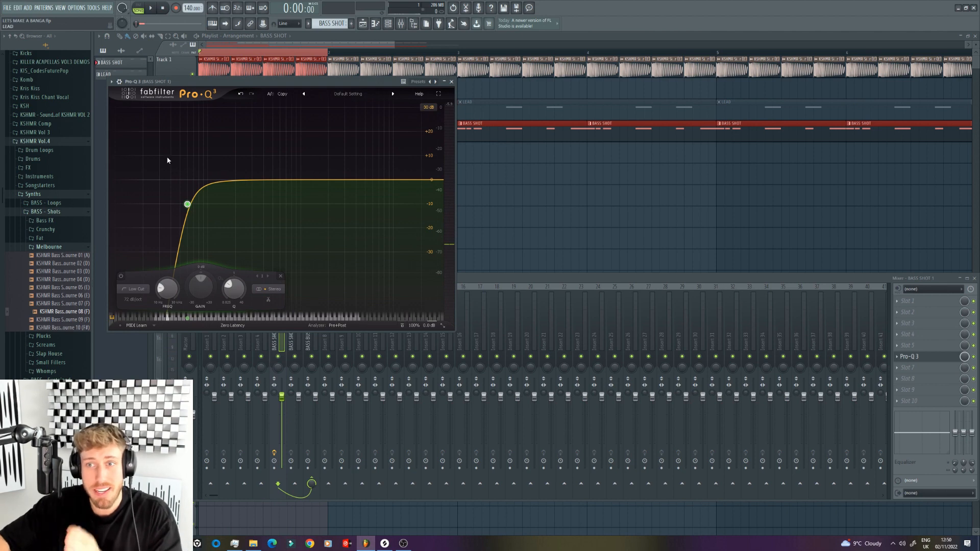
mouse_move(187, 212)
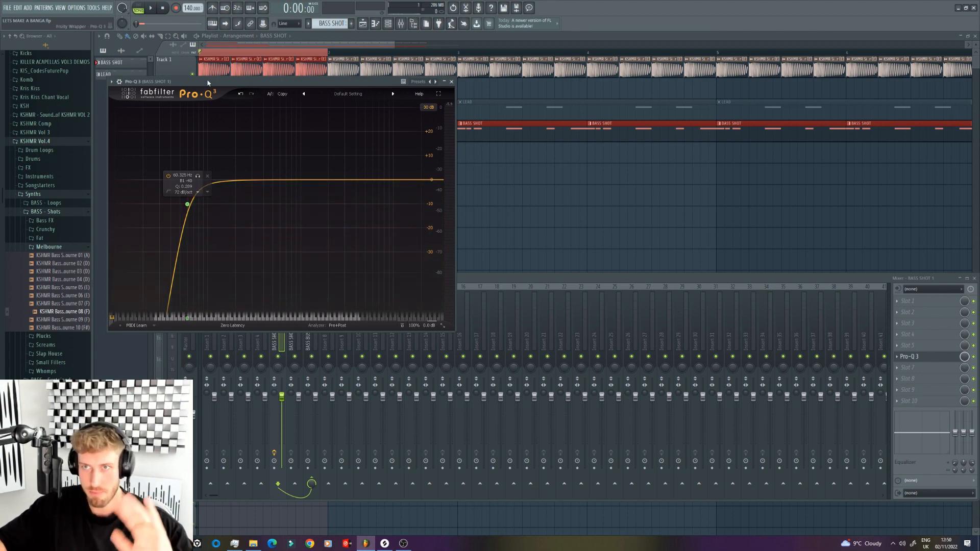
key("space")
left_click_drag(187, 204, 188, 209)
key("space")
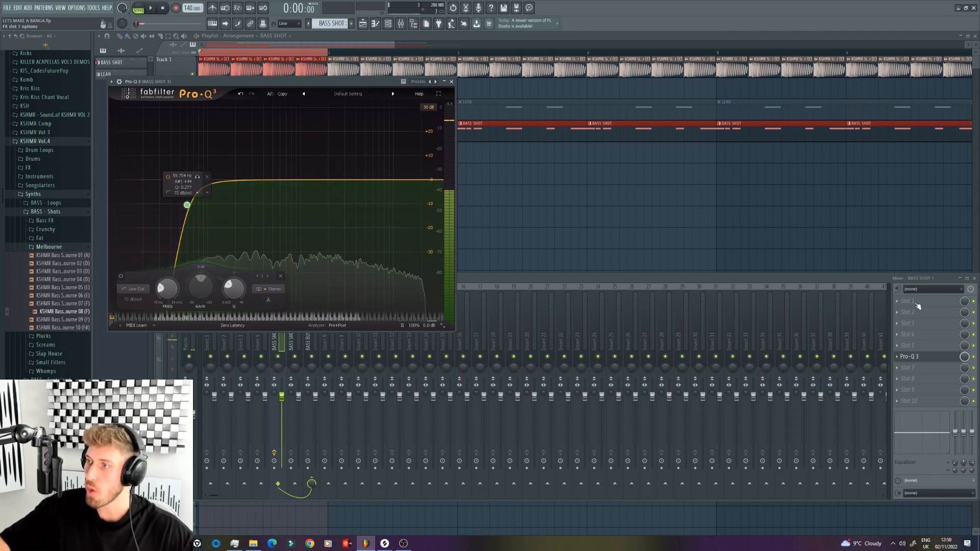
Step: Load CamelCrusher into effect slot 1 of BASS SHOT 1 and audition it over the loop
left_click(914, 301)
left_click(742, 351)
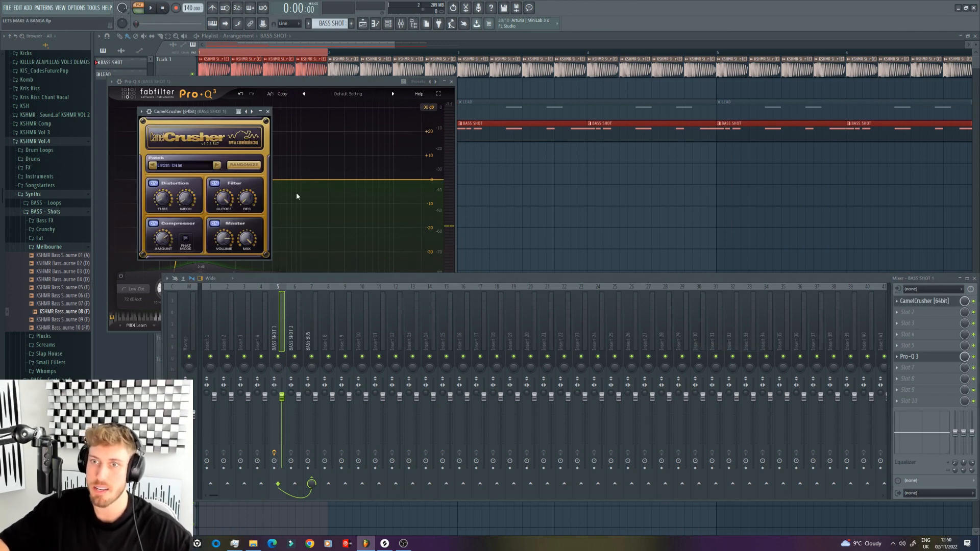
key("space")
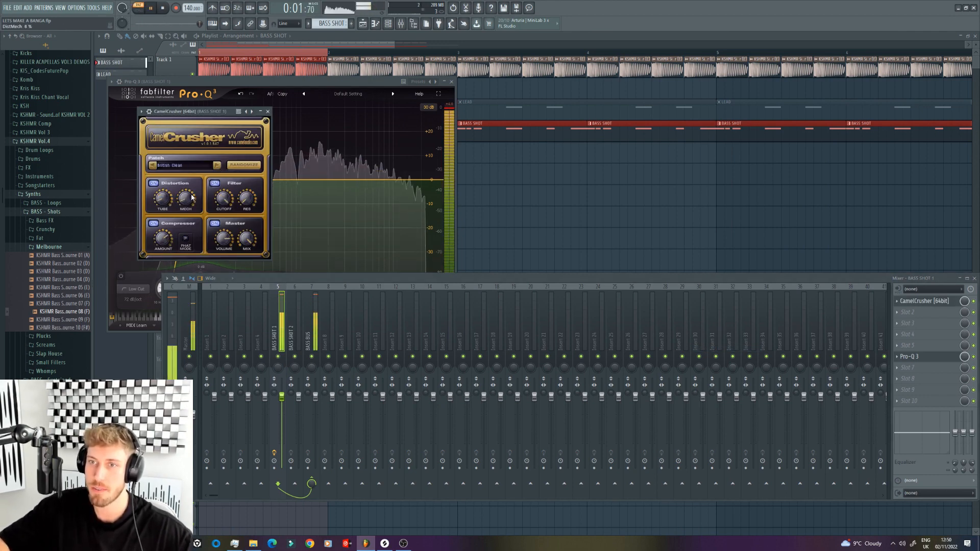
key("space")
Step: Load Fruity Blood Overdrive into effect slot 2 of BASS SHOT 1 and audition it over the loop
left_click(930, 313)
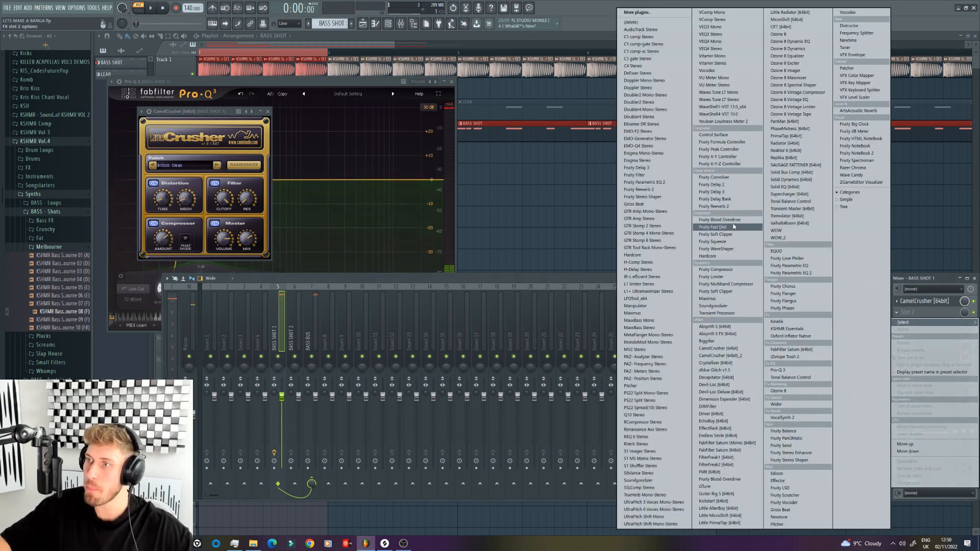
left_click(725, 219)
key("space")
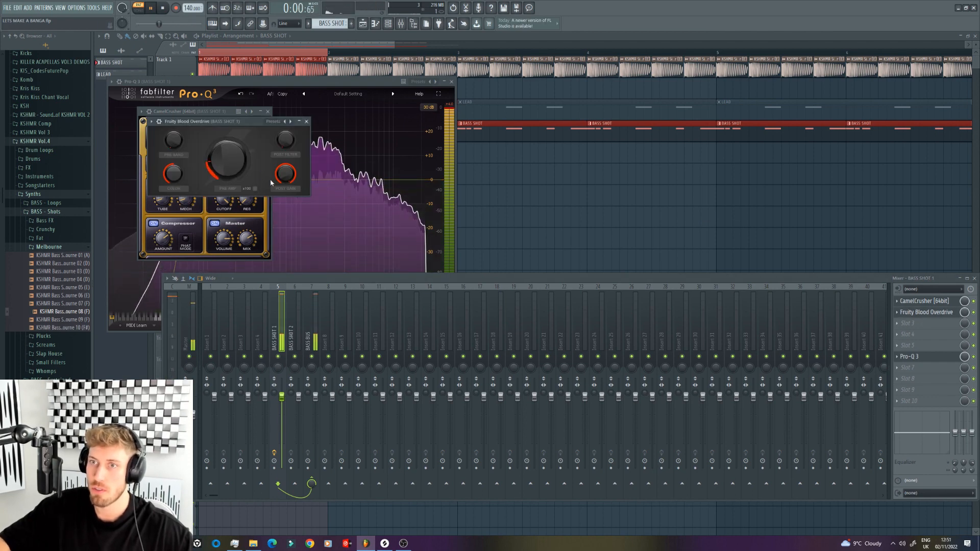
key("space")
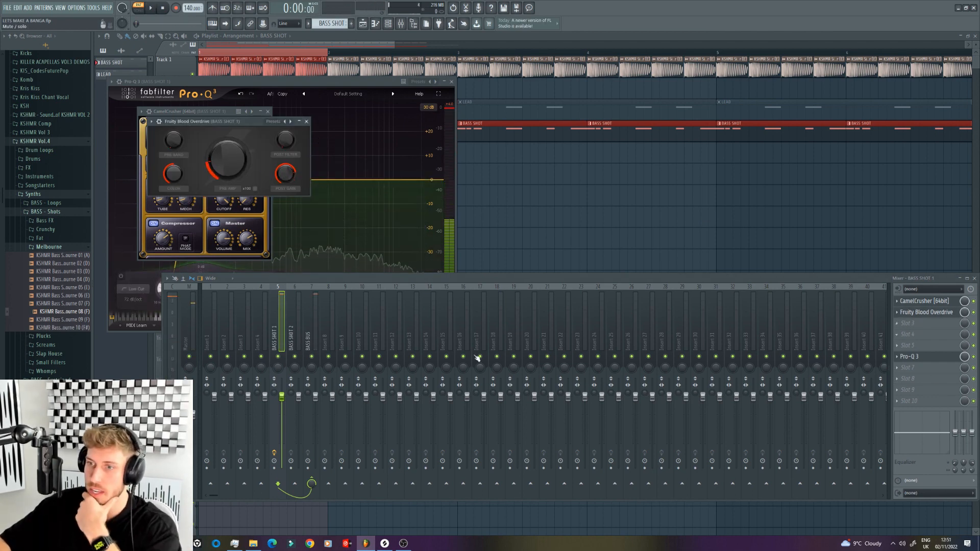
Step: Load iZotope Trash 2 into slot 3 of BASS SHOT 1 with Push Pull distortion, and compare the loop with effects off and on
left_click(313, 376)
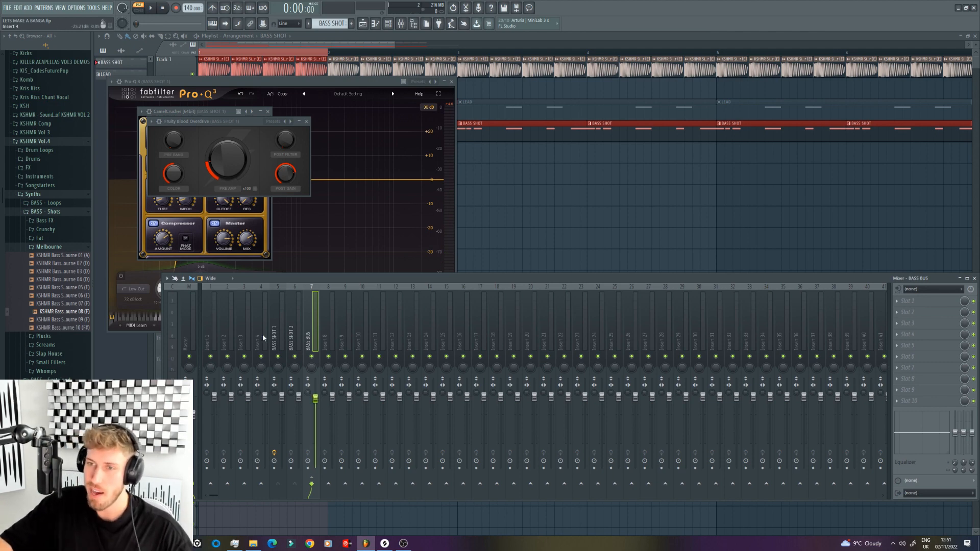
left_click(283, 329)
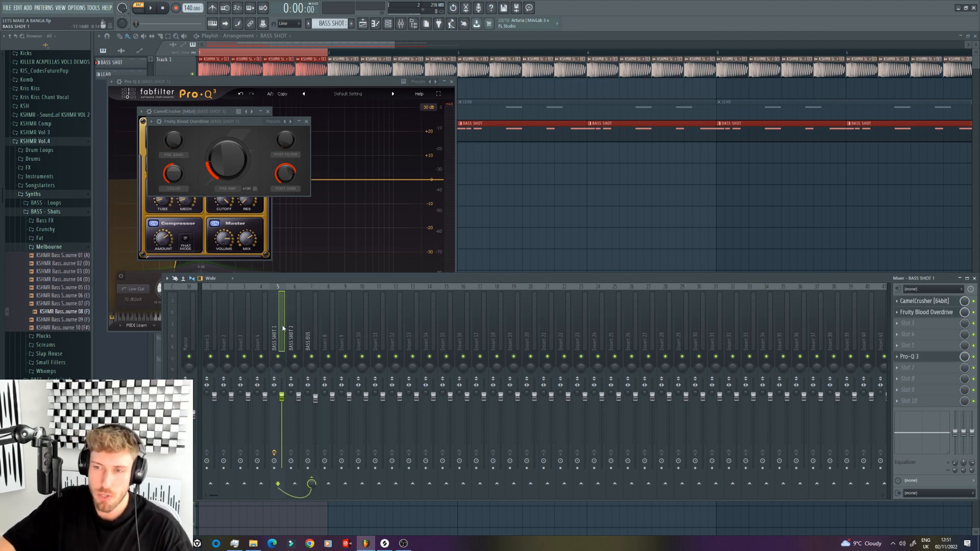
left_click(911, 330)
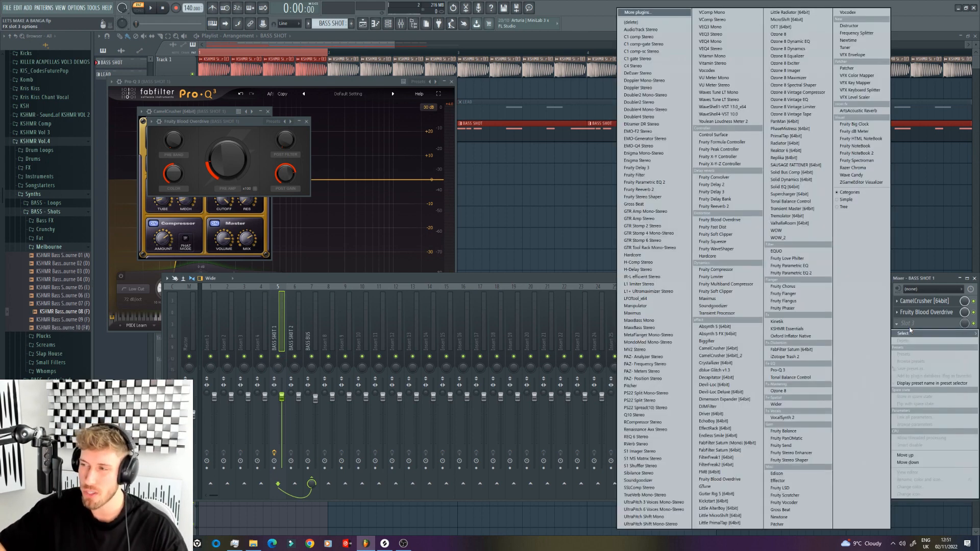
left_click(796, 357)
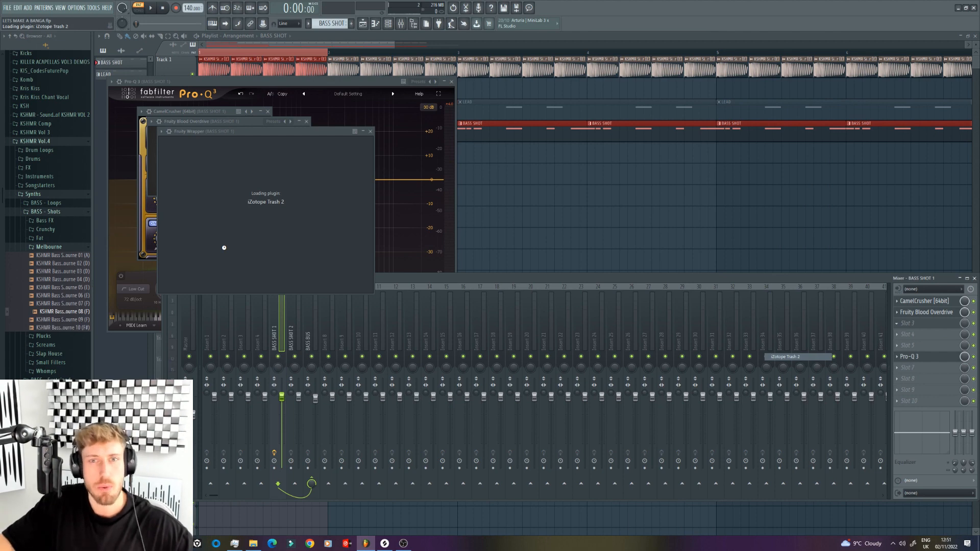
left_click(198, 285)
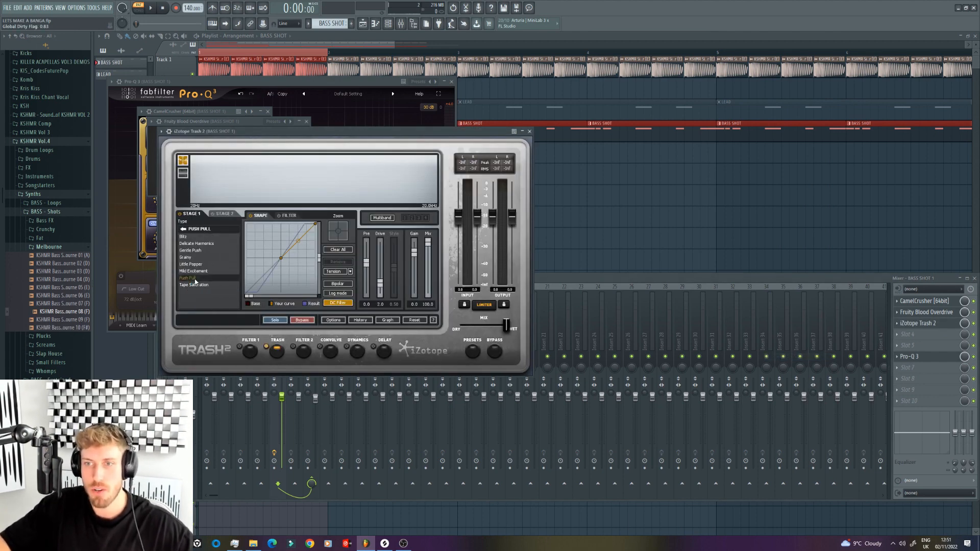
key("space")
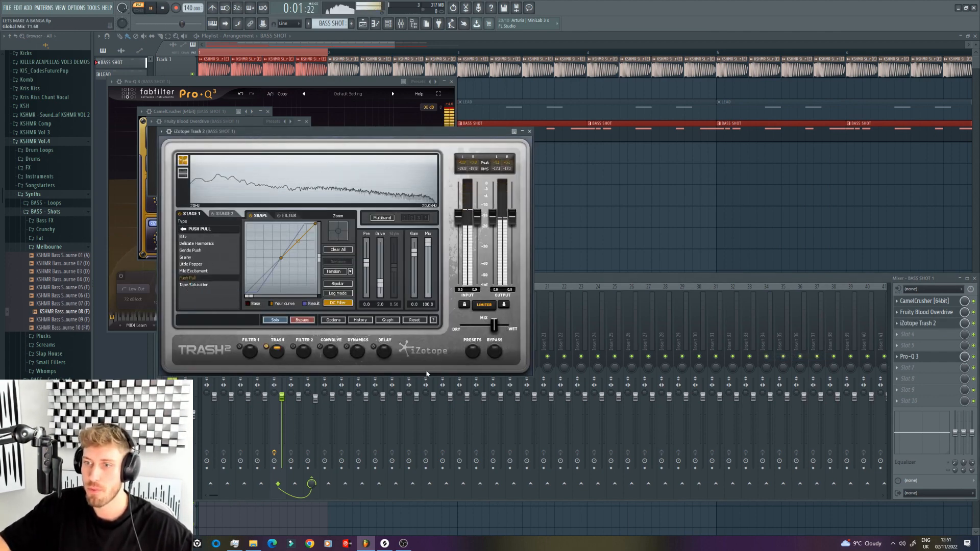
left_click(274, 453)
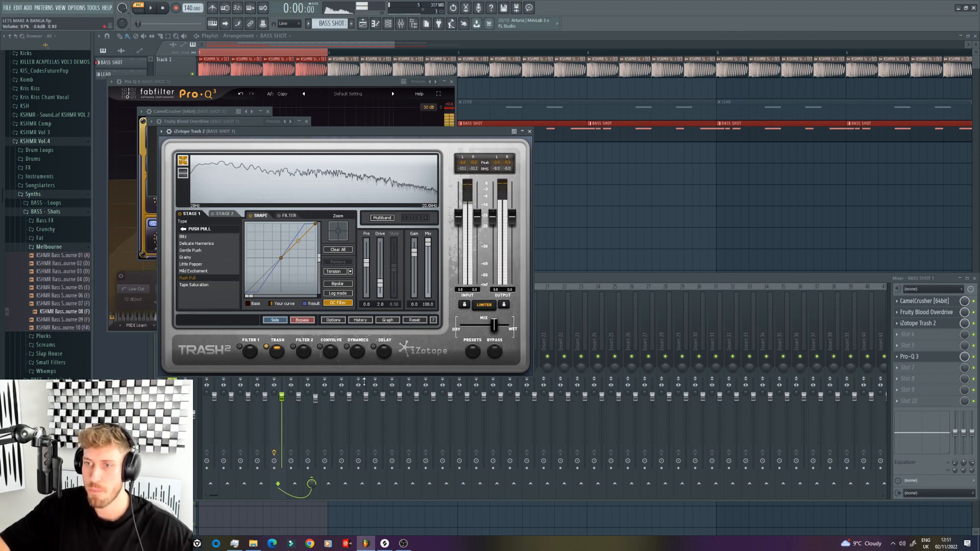
Step: Load Transient Processor into effect slot 5 of BASS SHOT 1
left_click(636, 278)
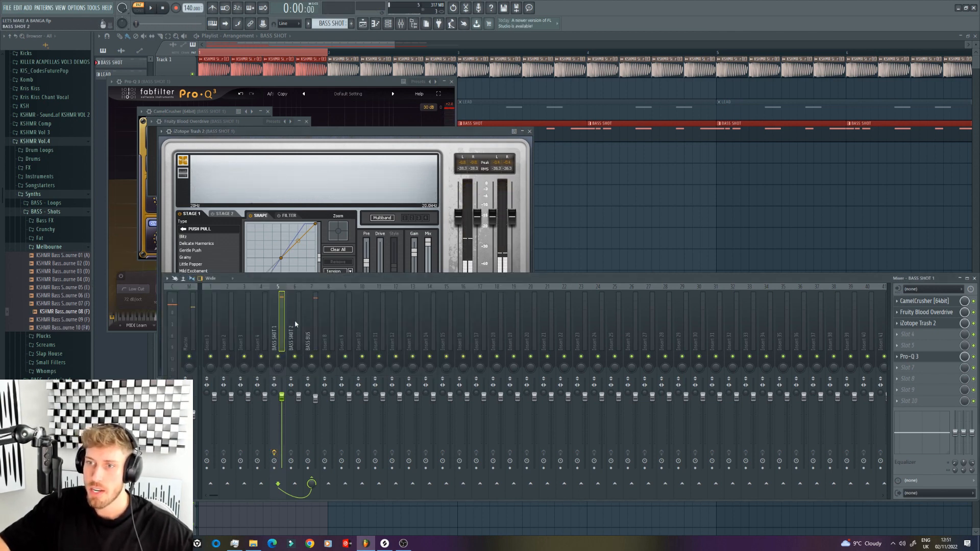
left_click(914, 345)
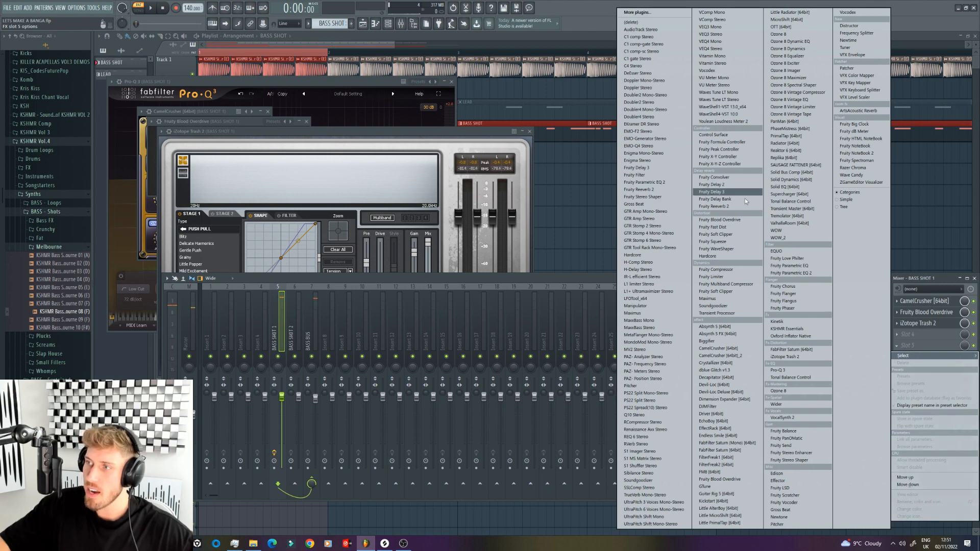
left_click(723, 317)
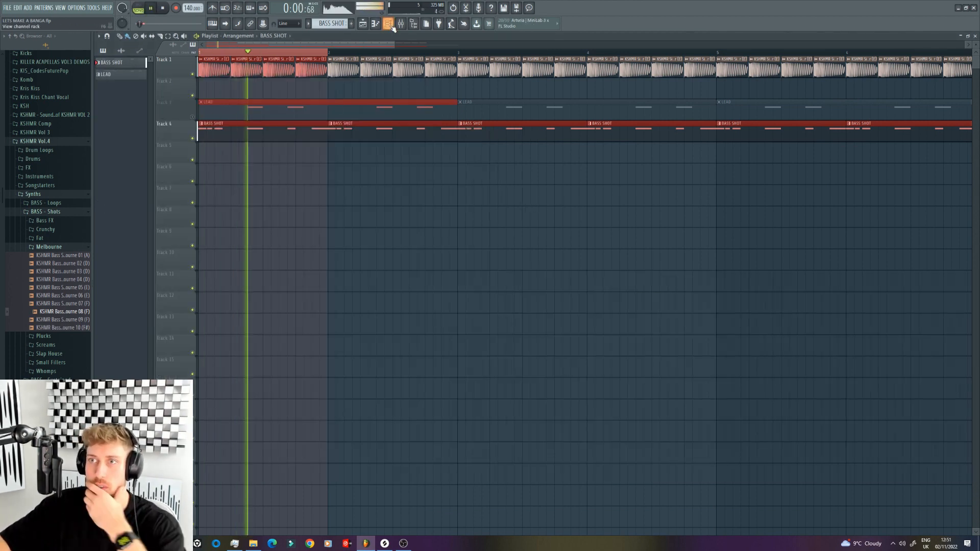
Step: Lower the first bass shot's channel volume to about 64% and pull its BASS SHOT 1 mixer fader down slightly
left_click(389, 24)
left_click_drag(365, 188, 365, 194)
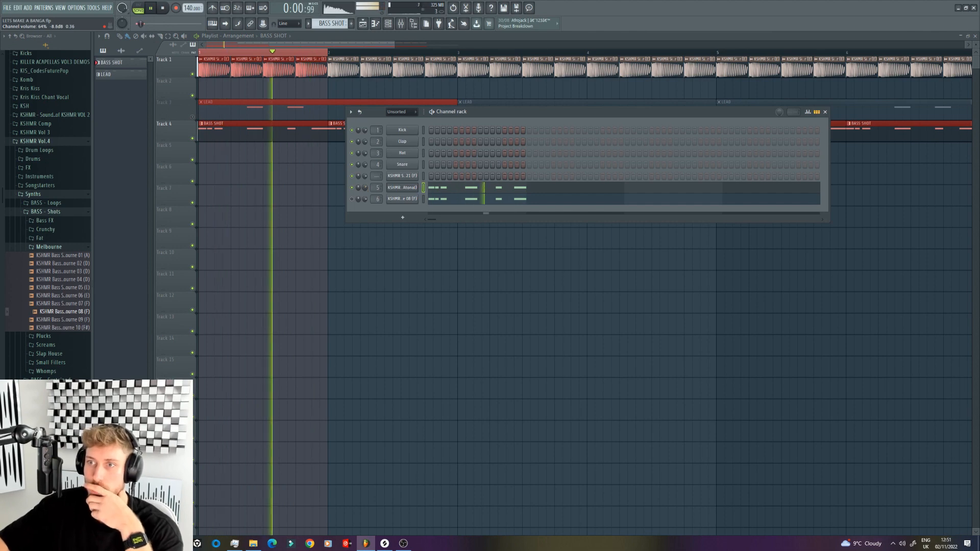
key("F9")
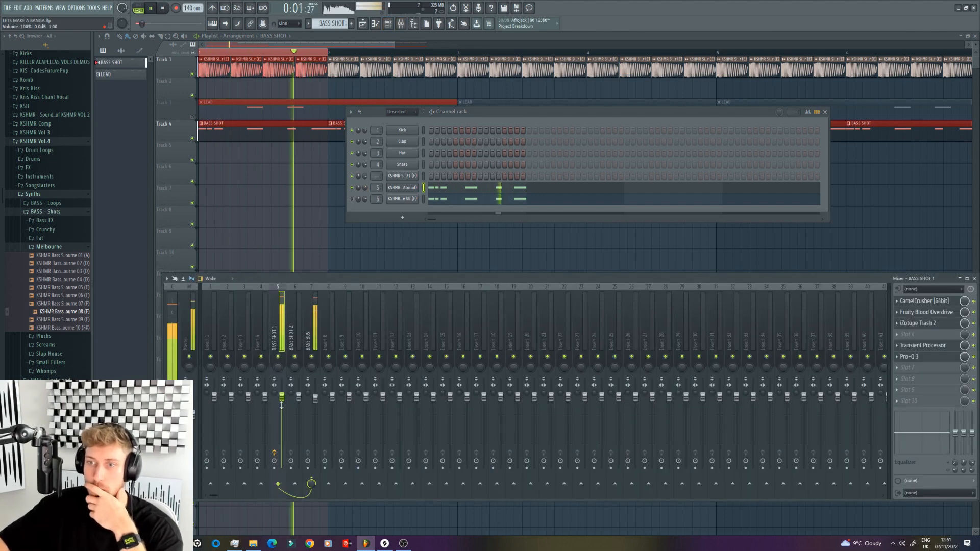
left_click(312, 392)
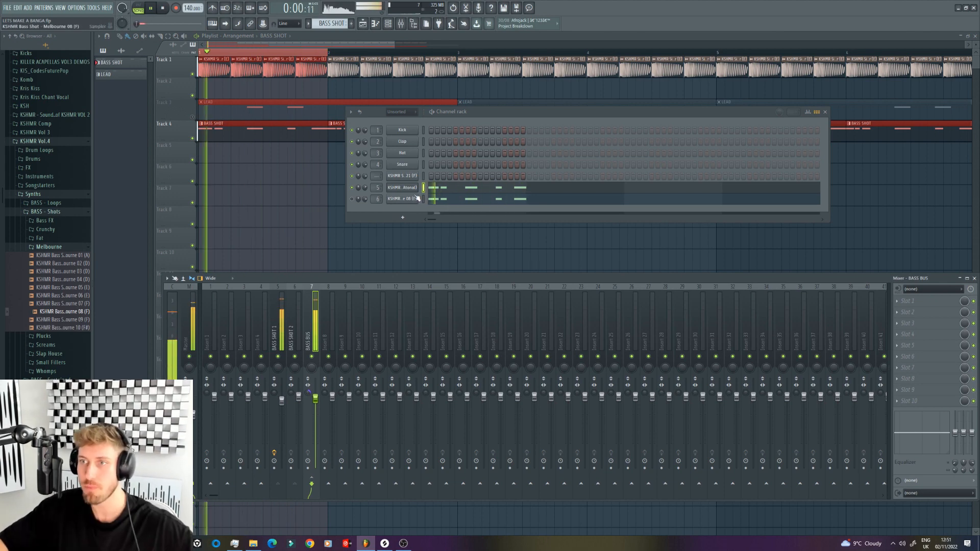
Step: Unmute the second bass shot channel and play the loop with both basses
key("space")
left_click(352, 199)
key("space")
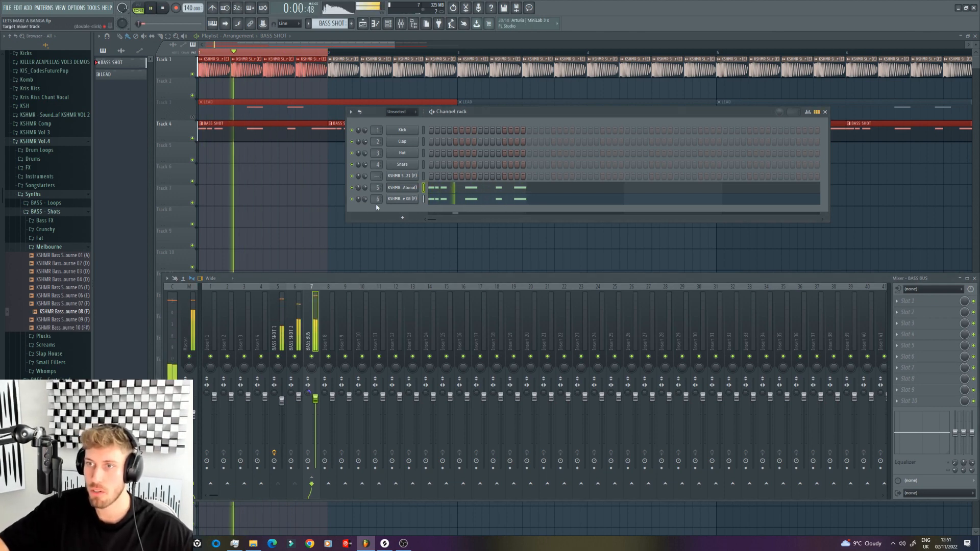
Step: Try CamelCrusher in effect slot 5 of BASS SHOT 2 and delete it again
left_click(301, 313)
left_click(947, 351)
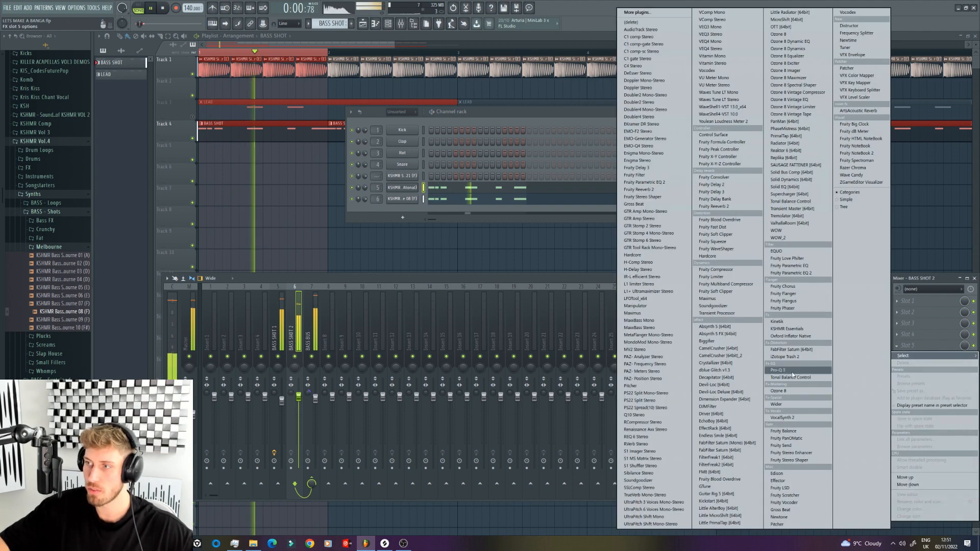
left_click(719, 348)
left_click(138, 8)
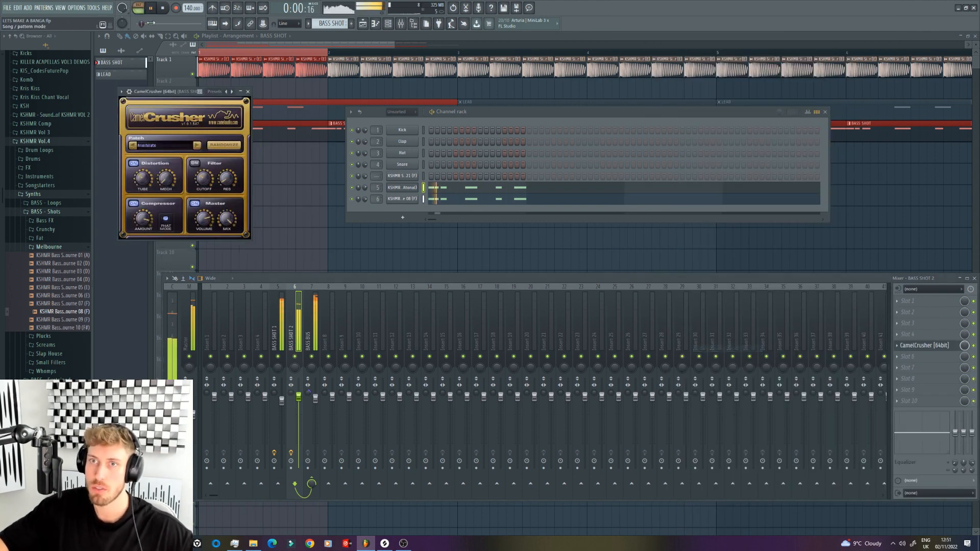
left_click(899, 348)
left_click(906, 364)
left_click(528, 296)
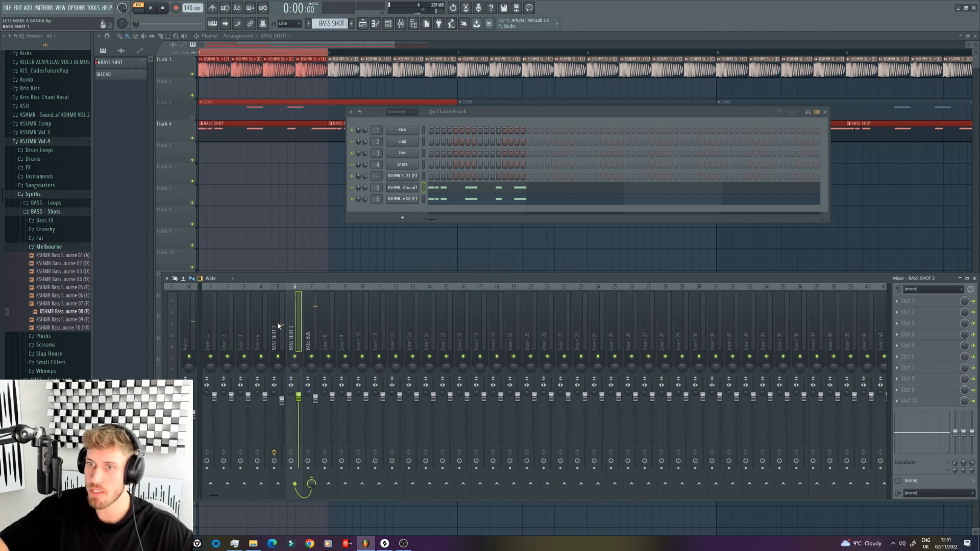
Step: Copy CamelCrusher and Fruity Blood Overdrive with their settings from BASS SHOT 1 onto the BASS BUS track
left_click(276, 332)
left_click(897, 302)
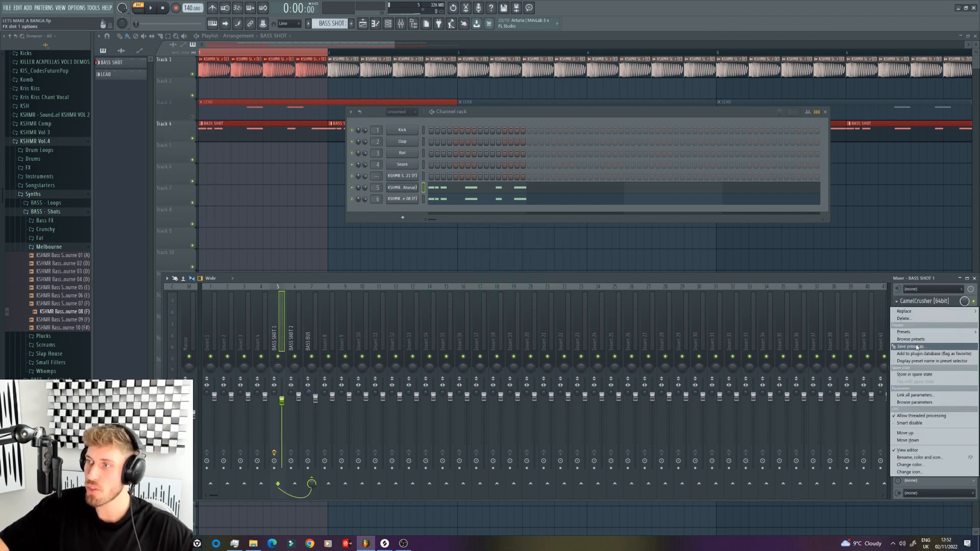
left_click_drag(917, 347, 306, 334)
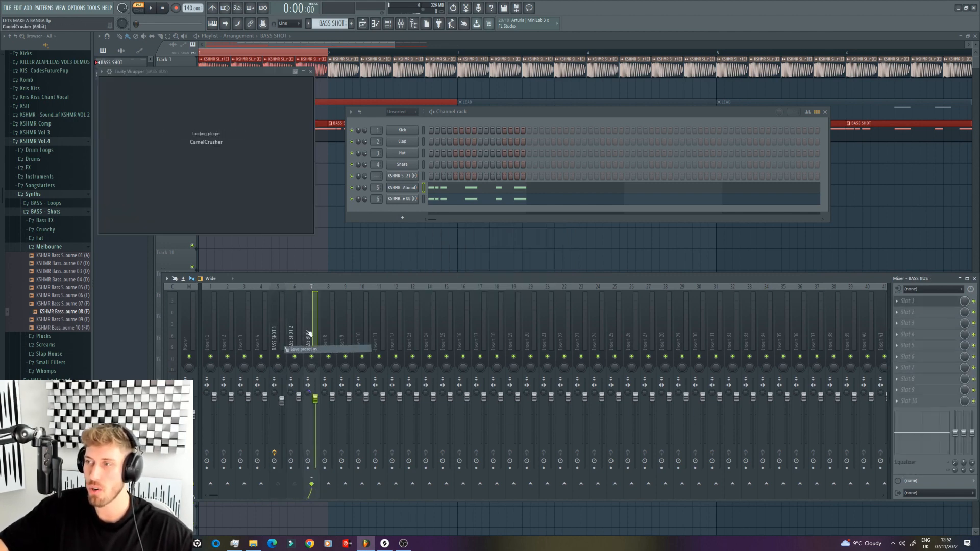
left_click(897, 313)
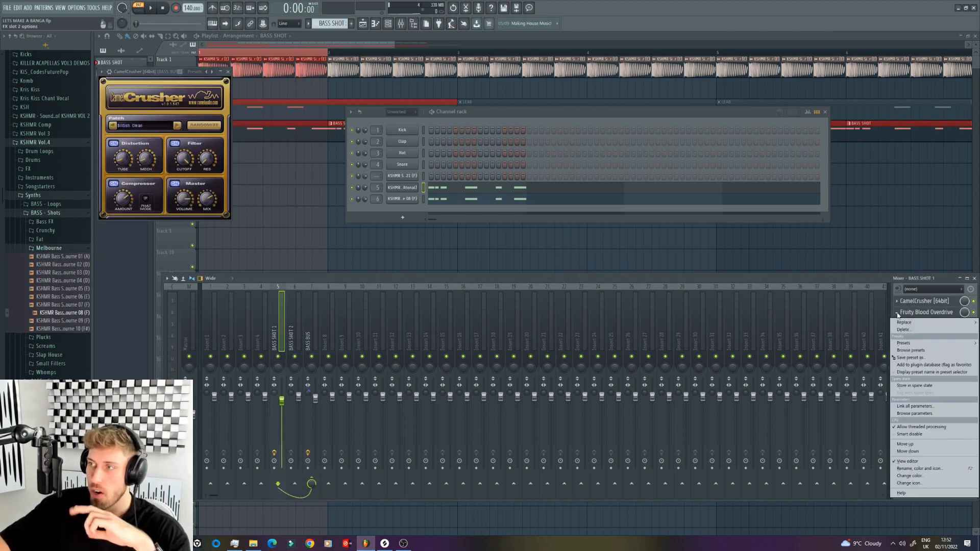
left_click_drag(918, 358, 300, 365)
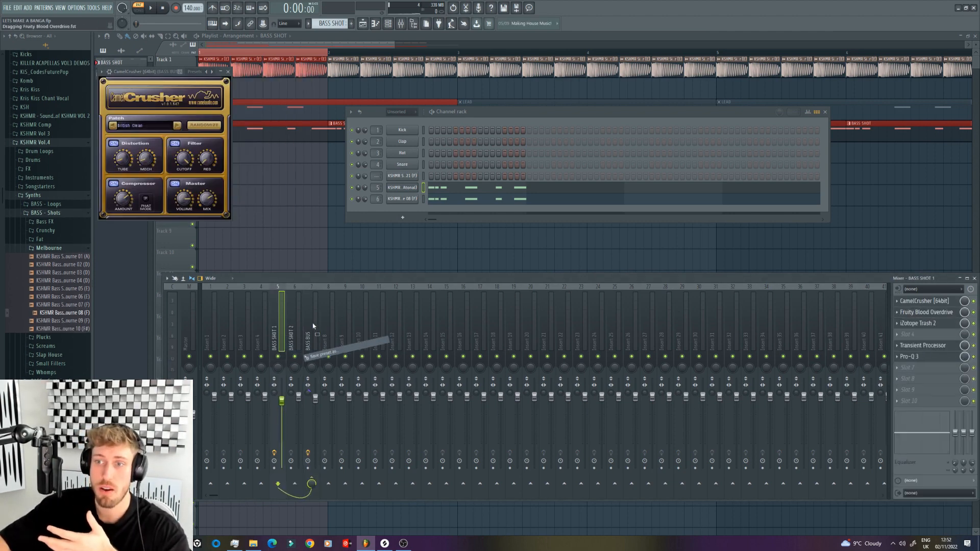
left_click_drag(313, 325, 308, 333)
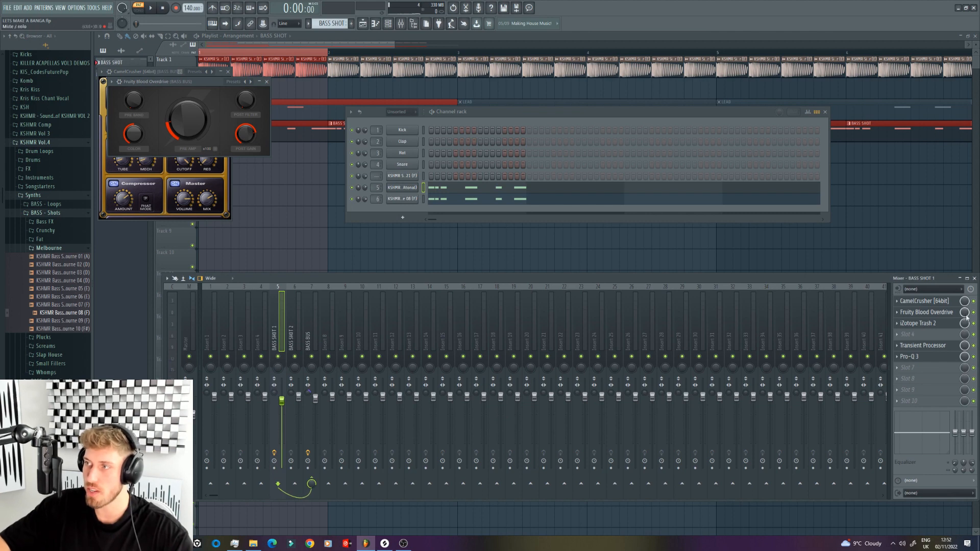
Step: Delete Fruity Blood Overdrive and CamelCrusher from the BASS SHOT 1 track
left_click(898, 313)
left_click(911, 331)
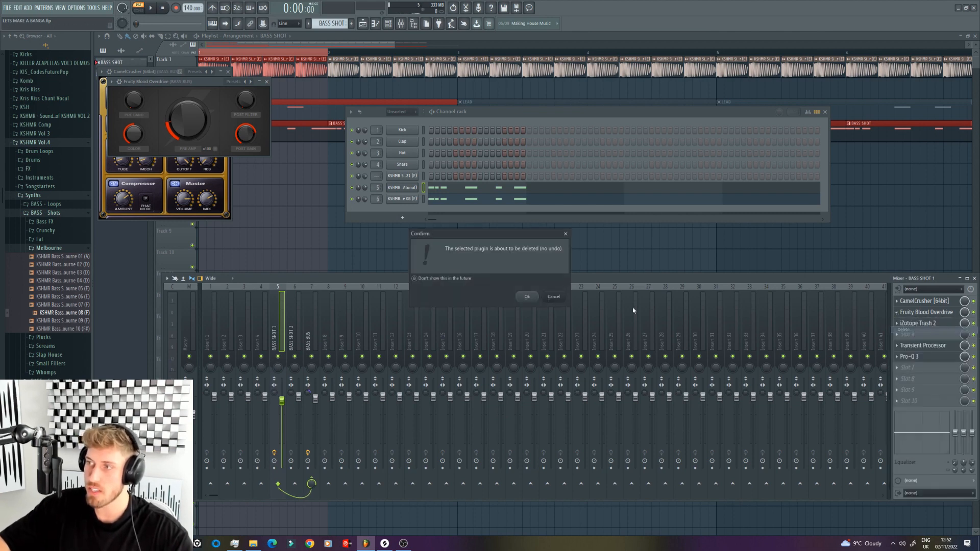
left_click(527, 296)
left_click(896, 301)
left_click(906, 318)
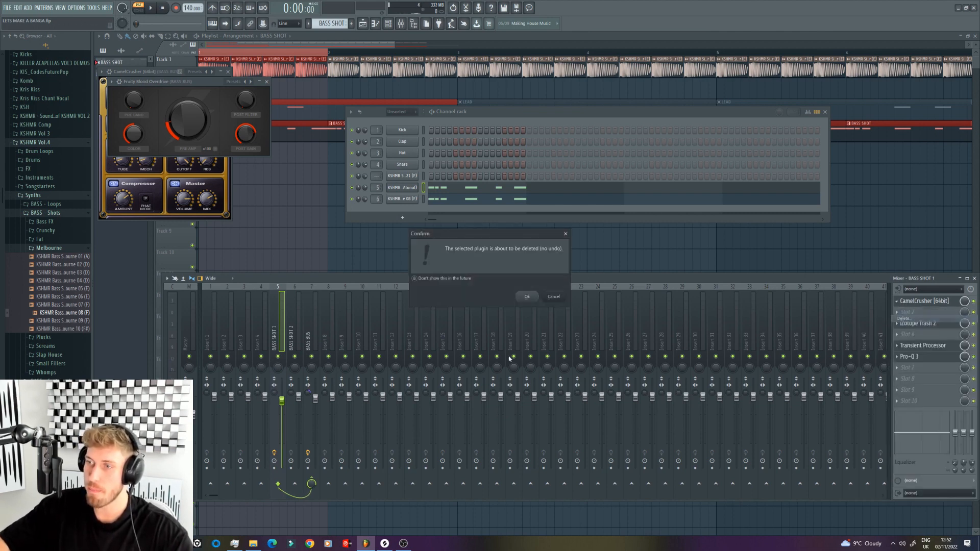
left_click(533, 301)
Step: Listen to both bass shots running through BASS BUS and reselect the BASS SHOT 1 track
key("space")
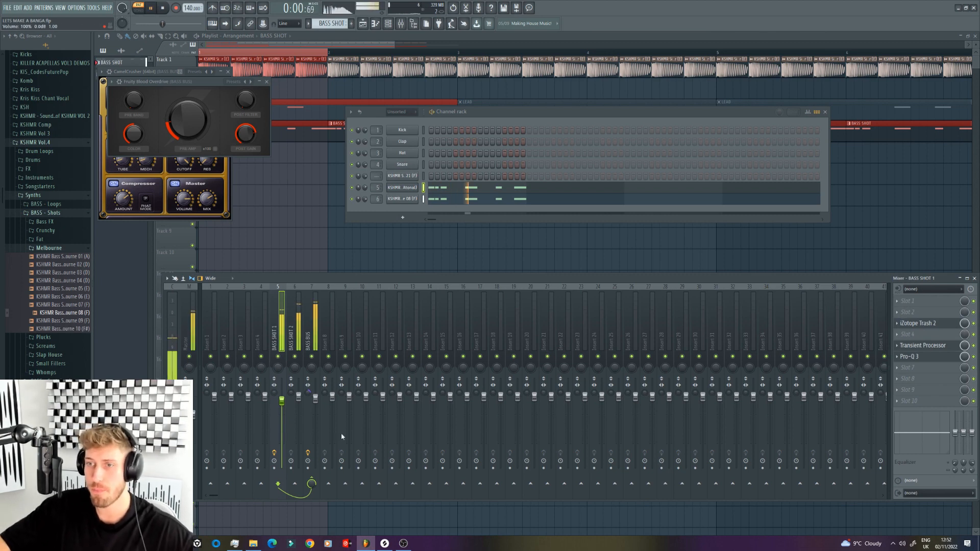
left_click(313, 330)
left_click(277, 325)
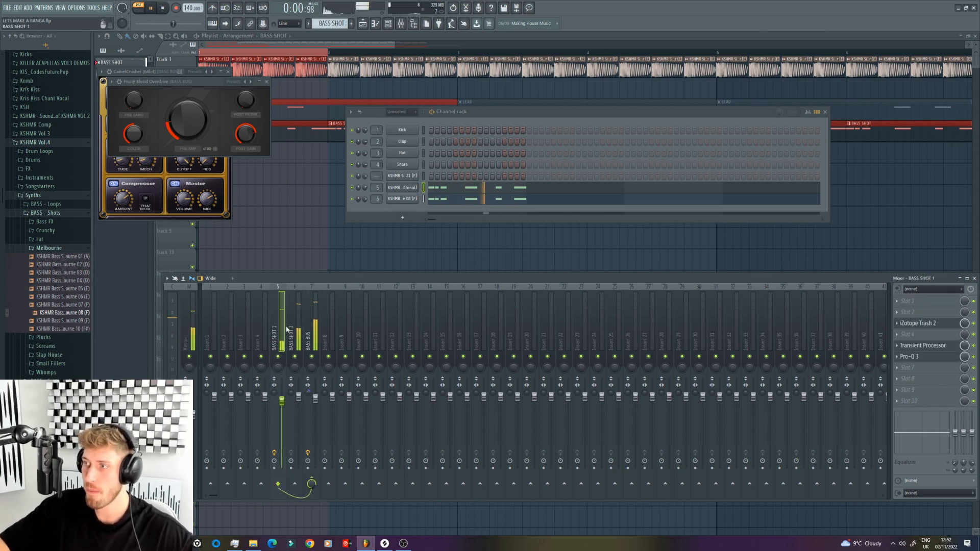
Step: Copy the Pro-Q 3 with its settings from BASS SHOT 1 onto BASS BUS, and from there onto BASS SHOT 2
left_click(897, 357)
left_click_drag(908, 400, 428, 397)
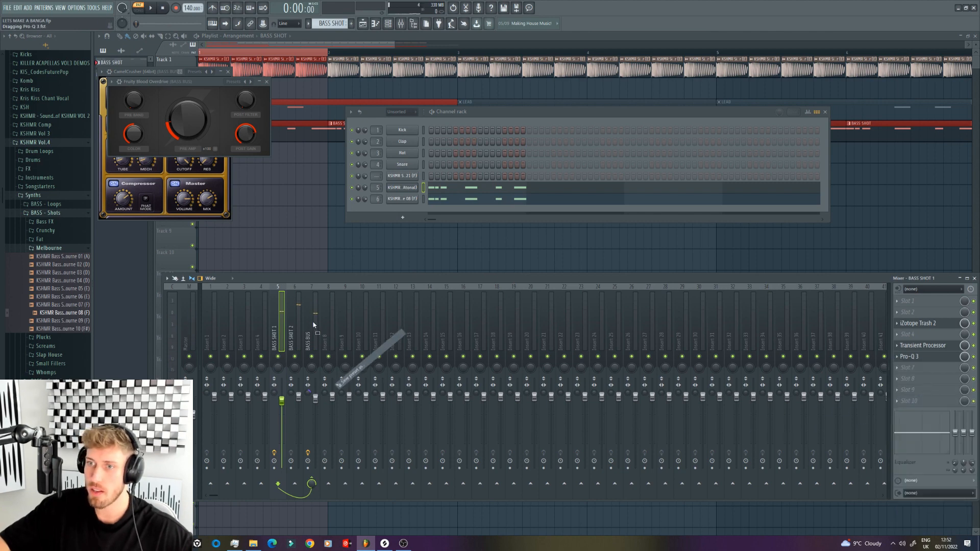
left_click_drag(314, 325, 313, 327)
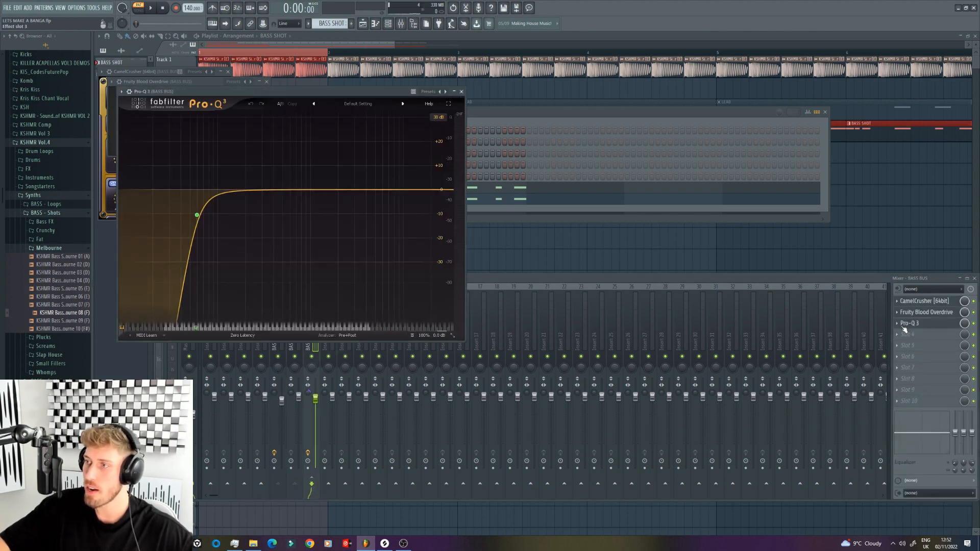
left_click(897, 323)
left_click_drag(908, 370, 304, 415)
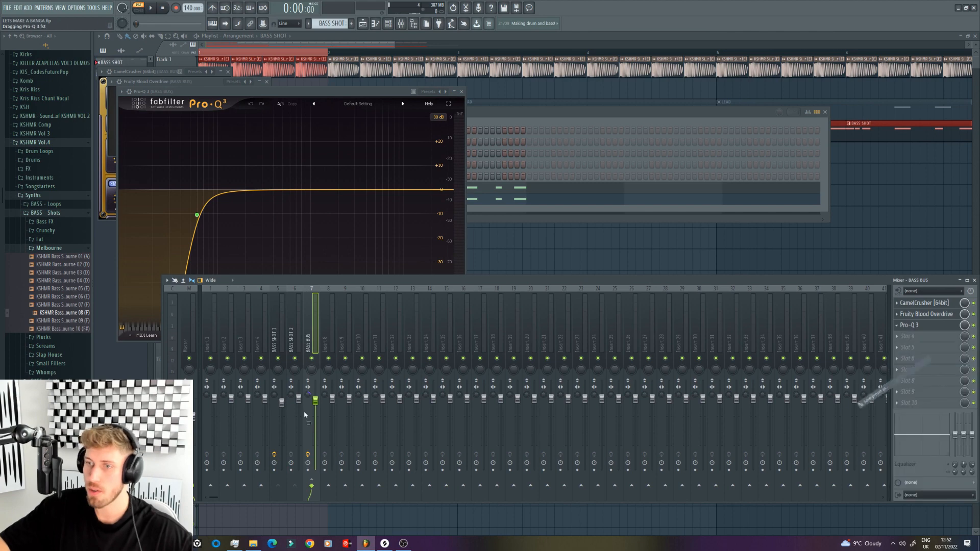
left_click_drag(297, 335, 296, 338)
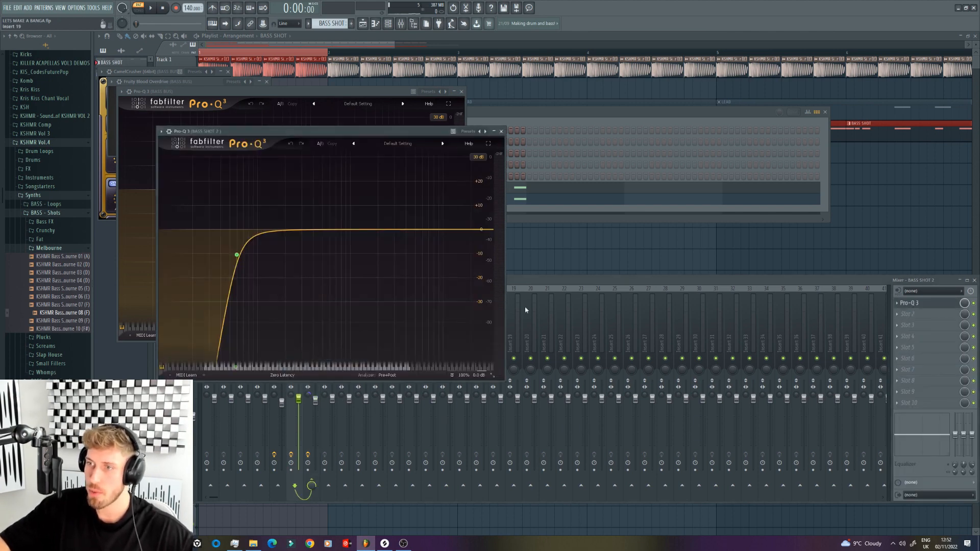
Step: Delete Pro-Q 3 from effect slot 3 of the BASS BUS track
left_click(529, 289)
left_click(313, 322)
left_click(896, 326)
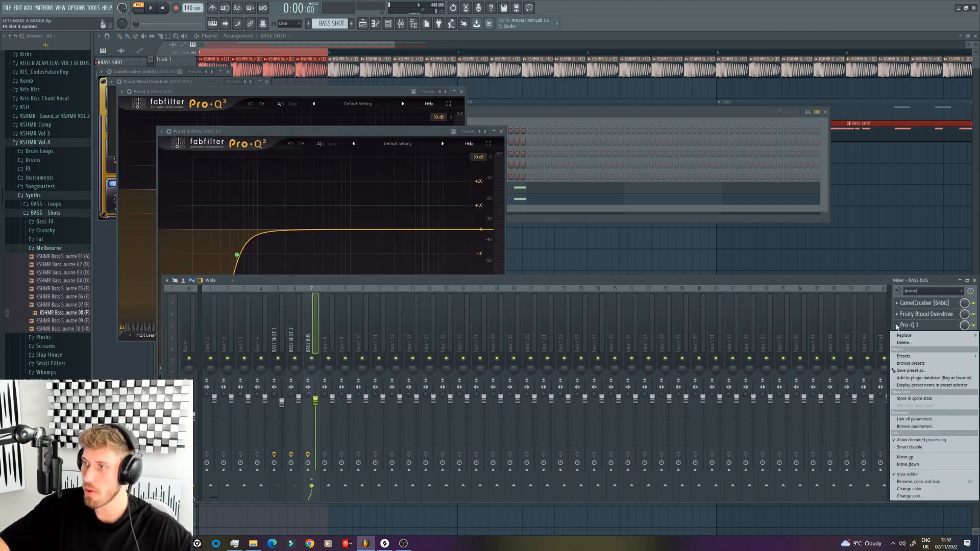
left_click(912, 344)
Step: In the Pro-Q 3 on BASS SHOT 2, raise the low cut to about 110 Hz and add small boosts at about 320 Hz and in the mids
left_click(532, 301)
left_click(296, 323)
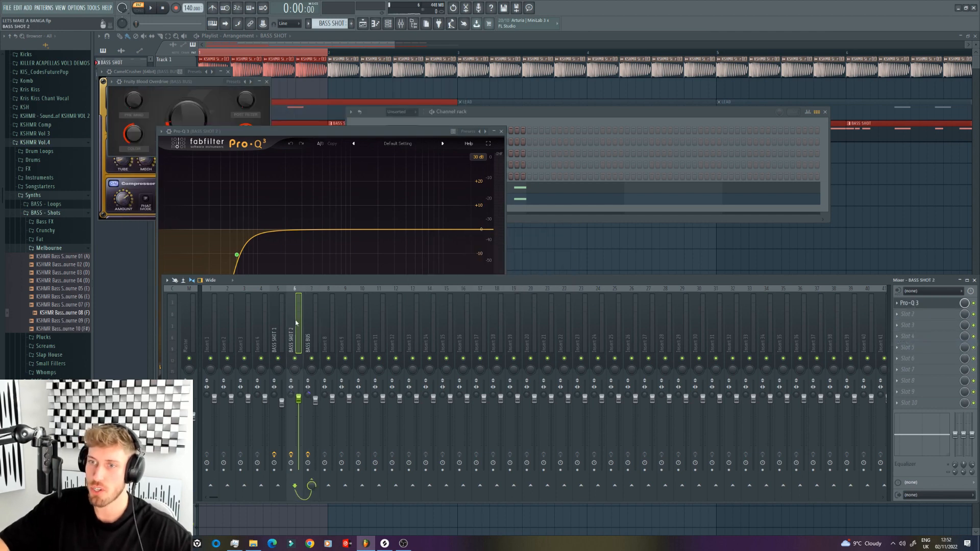
key("space")
left_click(914, 304)
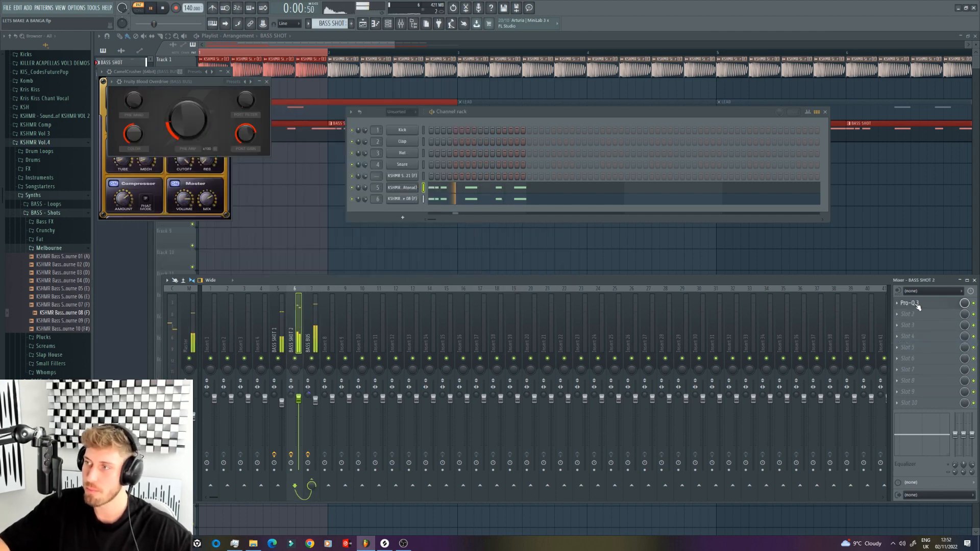
left_click(913, 303)
left_click_drag(238, 255, 262, 258)
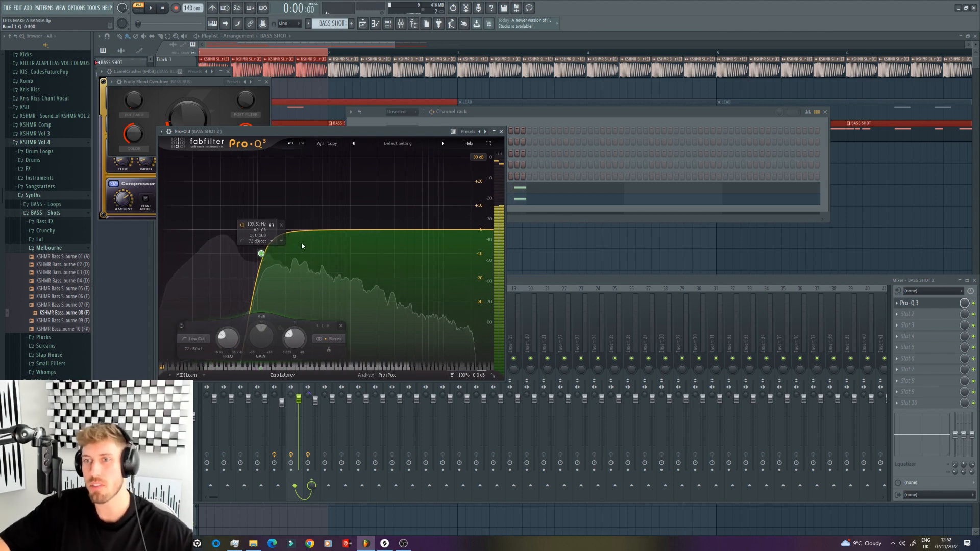
mouse_move(326, 230)
left_mouse_down()
mouse_move(317, 202)
mouse_move(322, 216)
mouse_move(309, 225)
left_mouse_up()
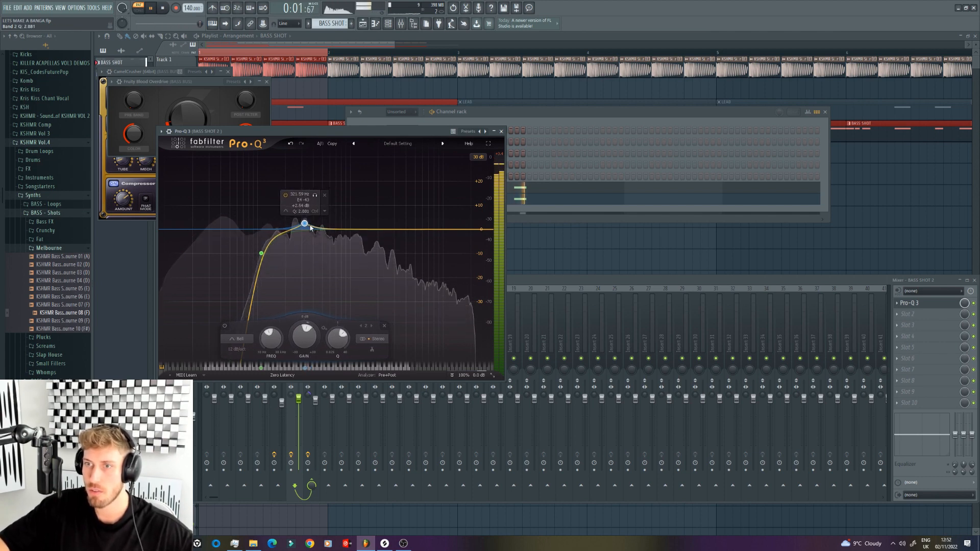
mouse_move(369, 229)
left_mouse_down()
mouse_move(371, 219)
mouse_move(361, 225)
left_mouse_up()
left_click(540, 283)
key("space")
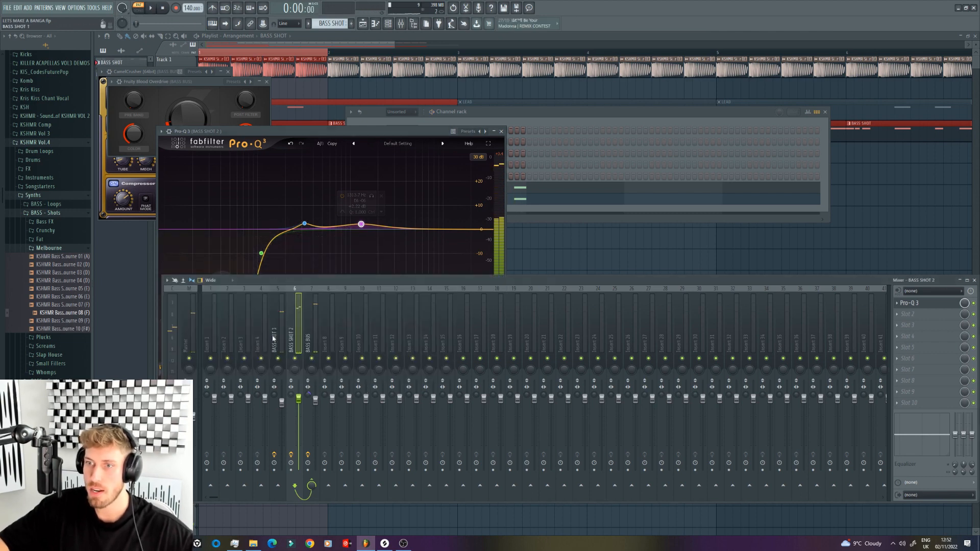
Step: In the Pro-Q 3 on BASS SHOT 1, boost about 328 Hz by just under 2 dB and add another slight boost higher up
left_click(275, 338)
left_click(914, 359)
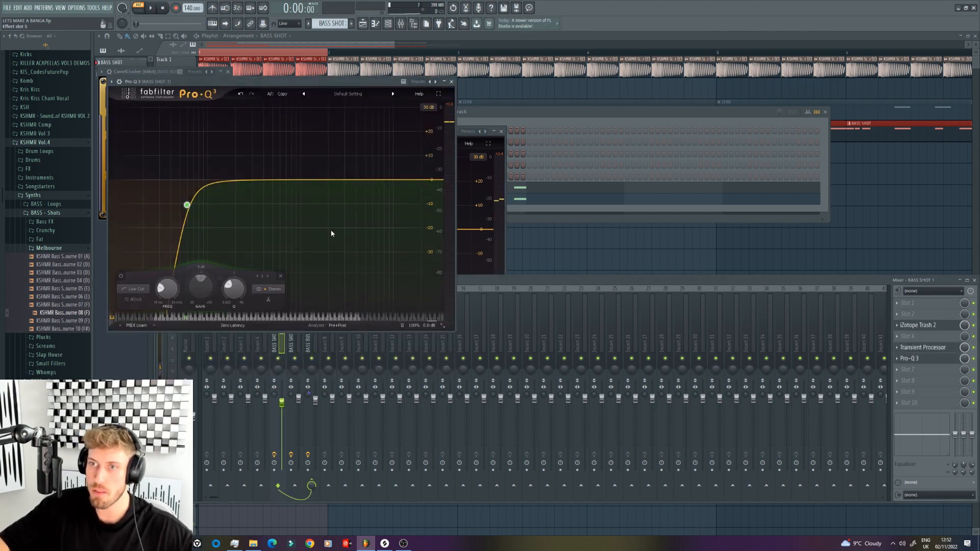
left_click_drag(288, 182, 257, 178)
key("space")
key("space")
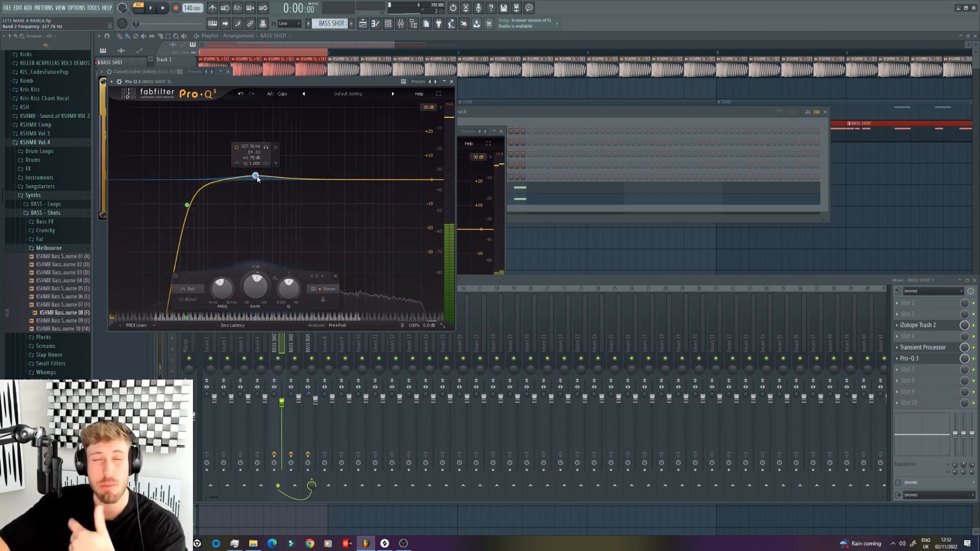
key("space")
mouse_move(348, 183)
left_mouse_down()
mouse_move(340, 167)
mouse_move(340, 181)
left_mouse_up()
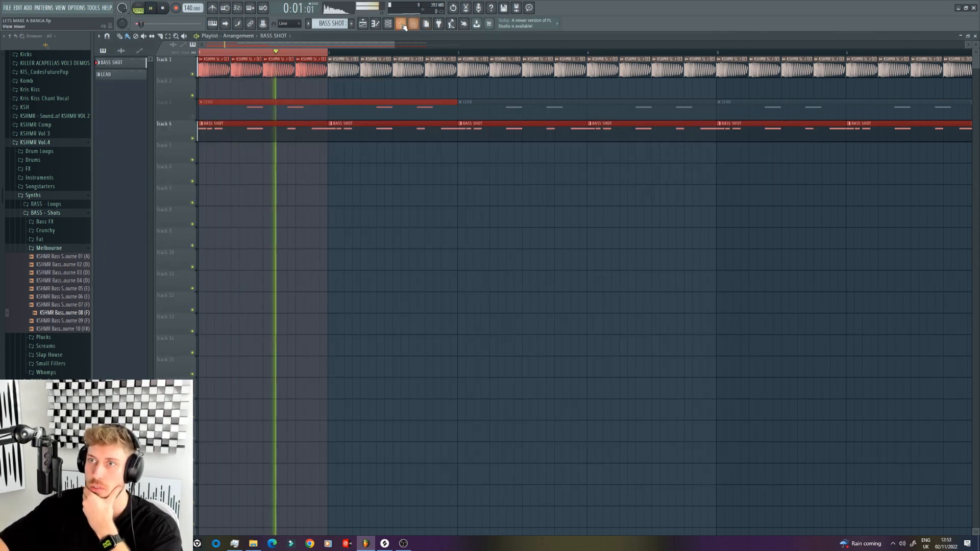
Step: Set the kick sample's fade-out to about 12% and route the kick to a free mixer track
key("F9")
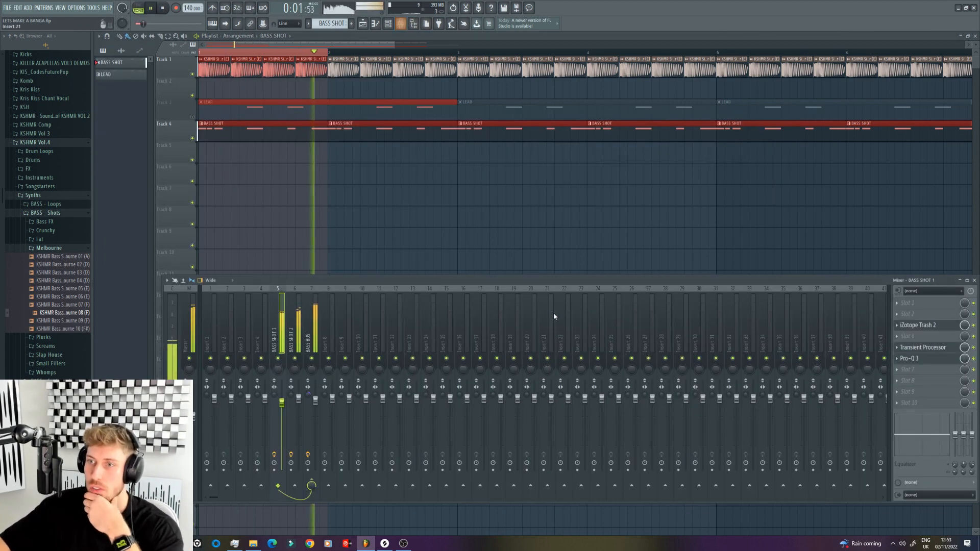
left_click(308, 401)
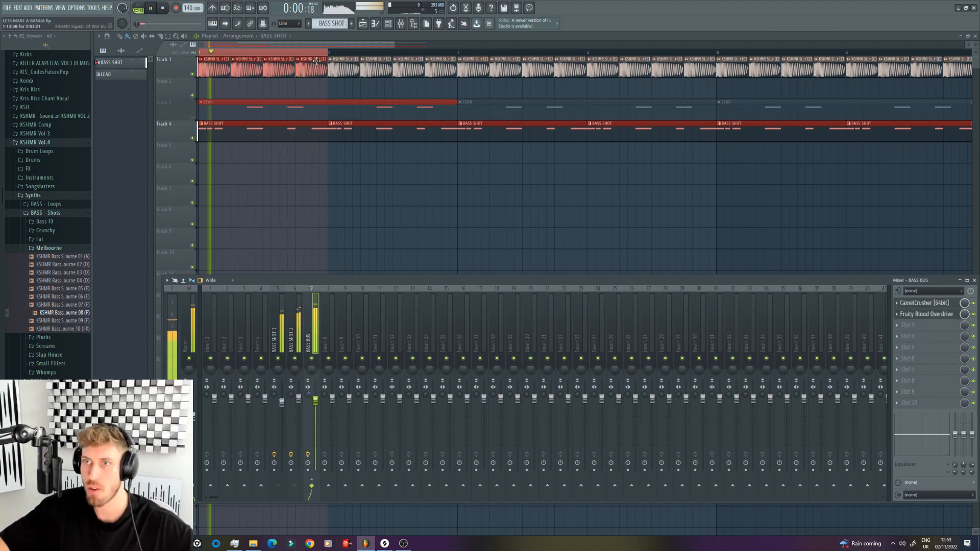
double_click(369, 59)
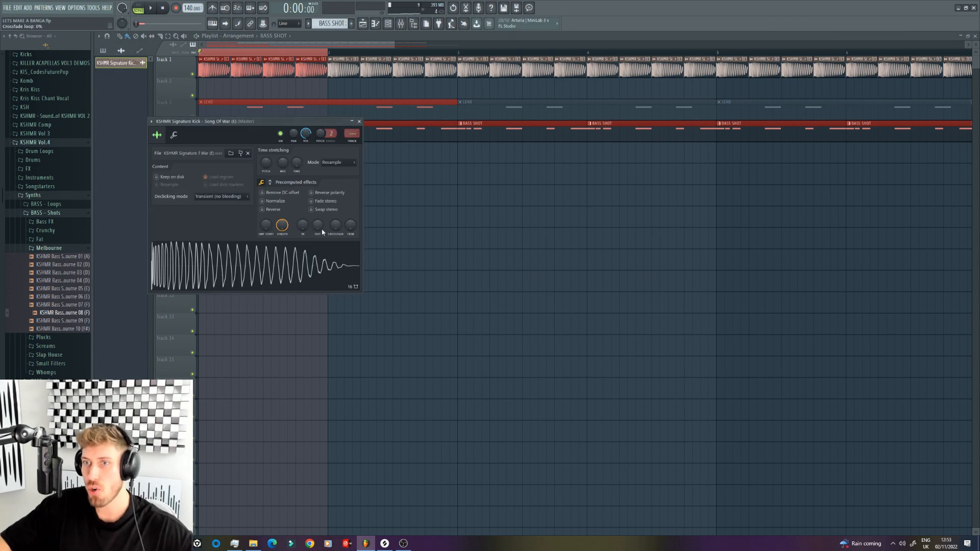
mouse_move(317, 225)
left_mouse_down()
mouse_move(318, 214)
mouse_move(319, 235)
left_mouse_up()
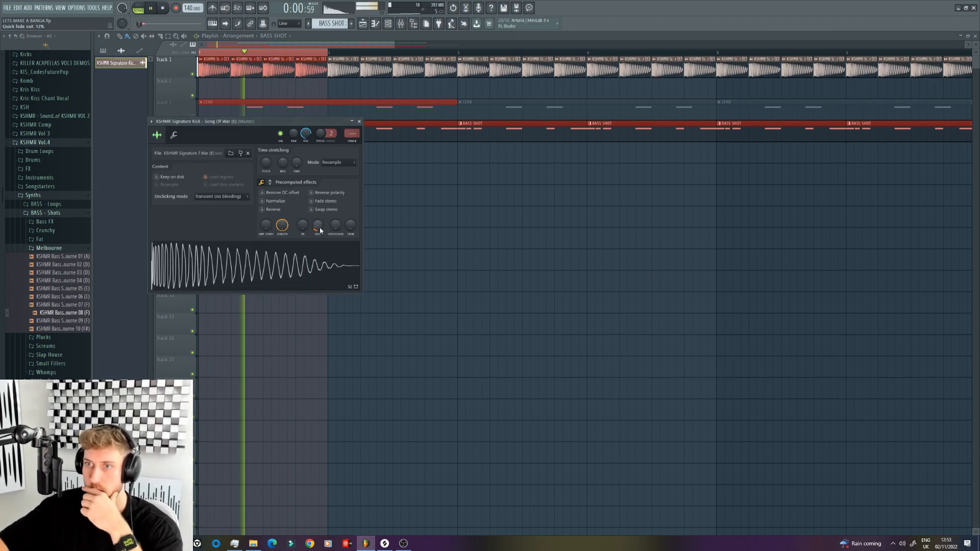
key("ctrl+l")
key("space")
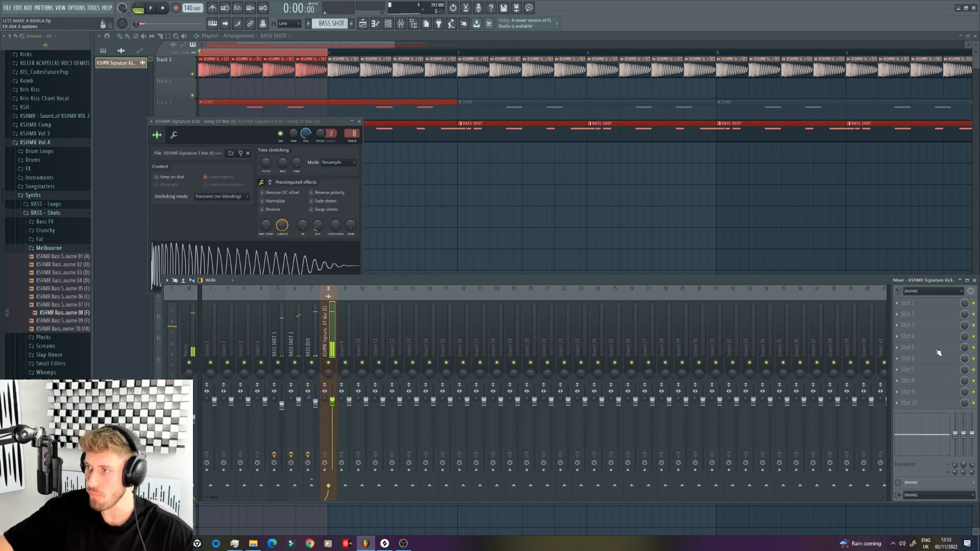
Step: Rename the kick's mixer track as KICK
left_click(938, 351)
left_click(324, 309)
right_click(331, 306)
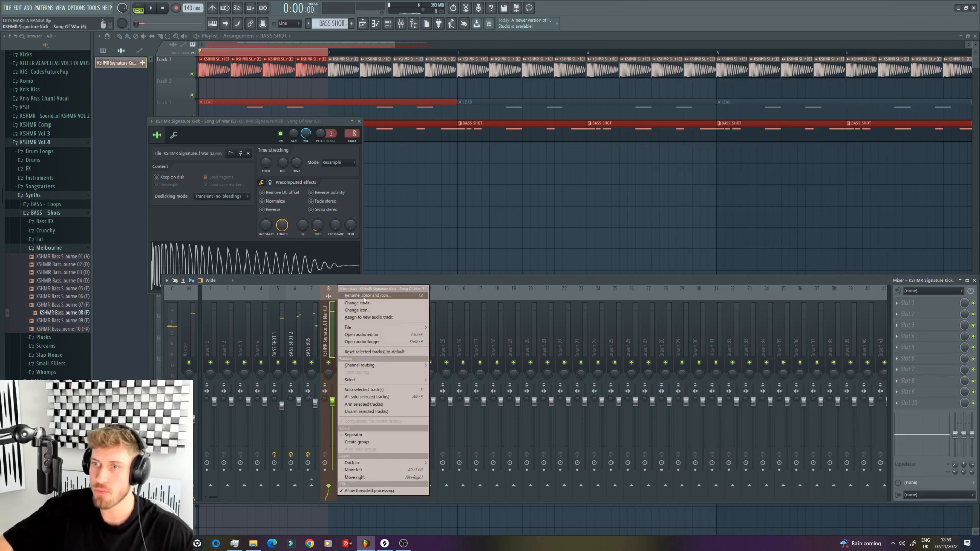
left_click(366, 296)
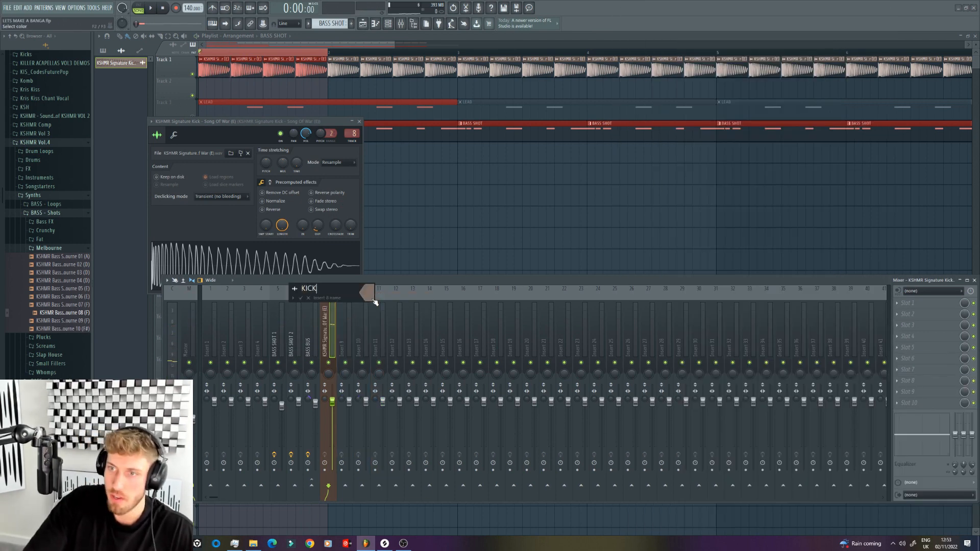
type("KICK")
key("Return")
Step: Add Pro-Q 3 to effect slot 5 of KICK and create two low-end boosts, the upper one about 2 dB at 82 Hz
left_click(948, 349)
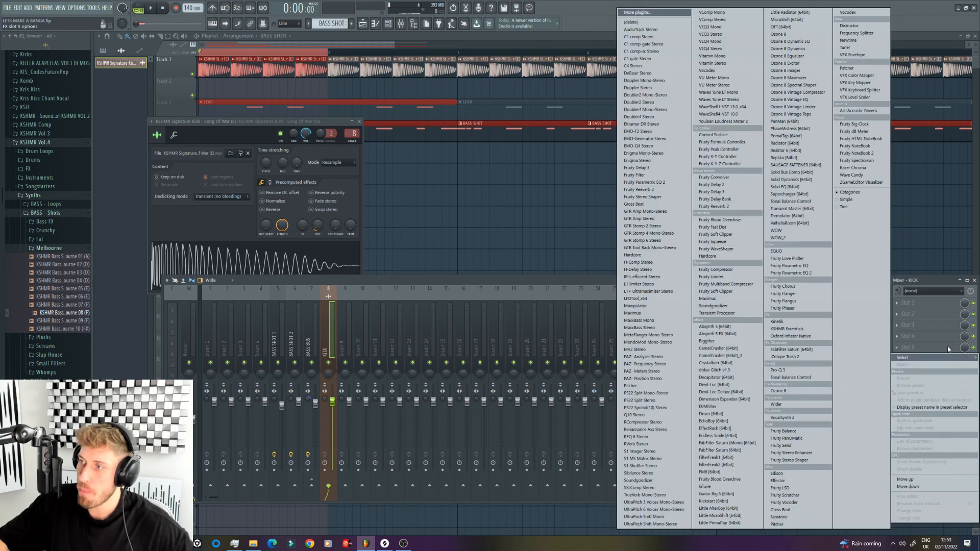
left_click(784, 369)
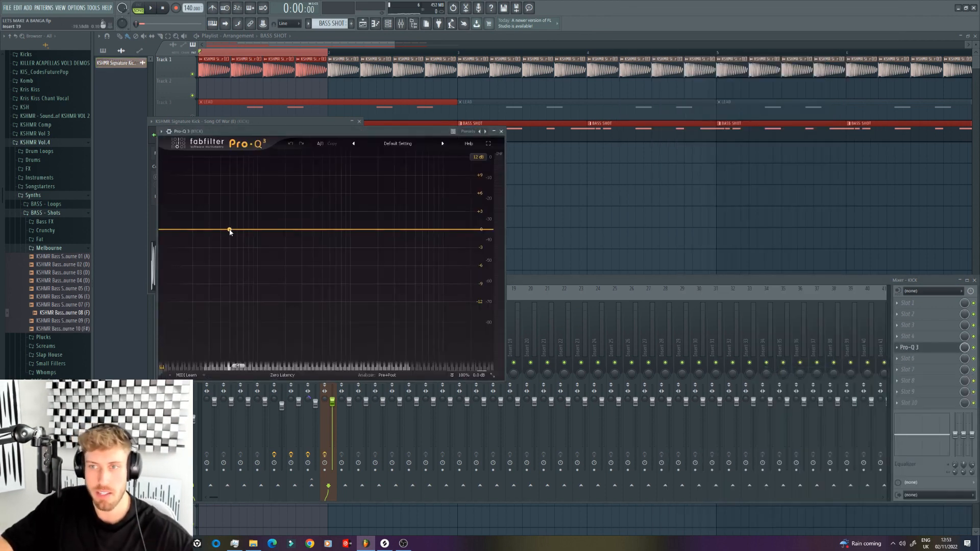
left_click_drag(232, 232, 253, 217)
key("space")
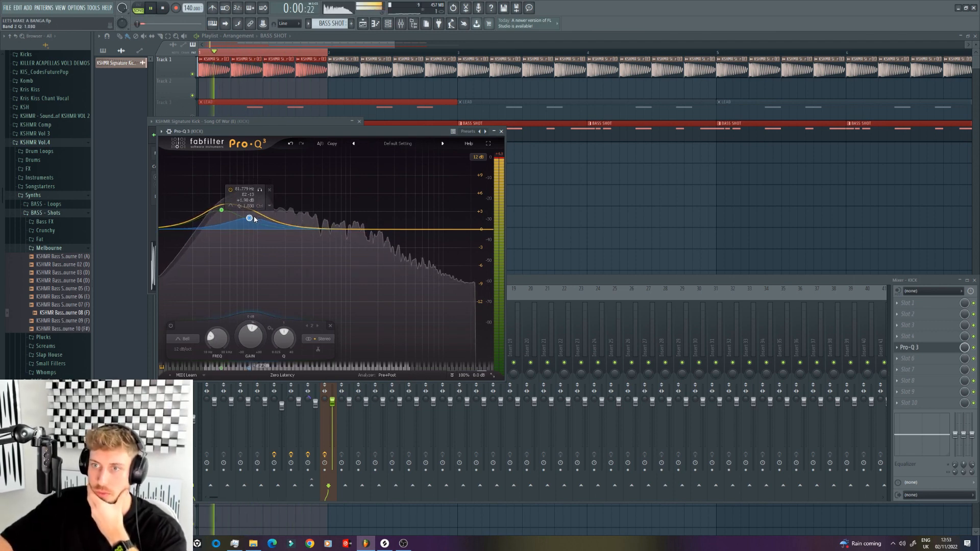
Step: Narrow the kick's 82 Hz boost to a Q of about 4.2 and fine-tune the lower boost during playback
scroll(252, 218, "up", 5)
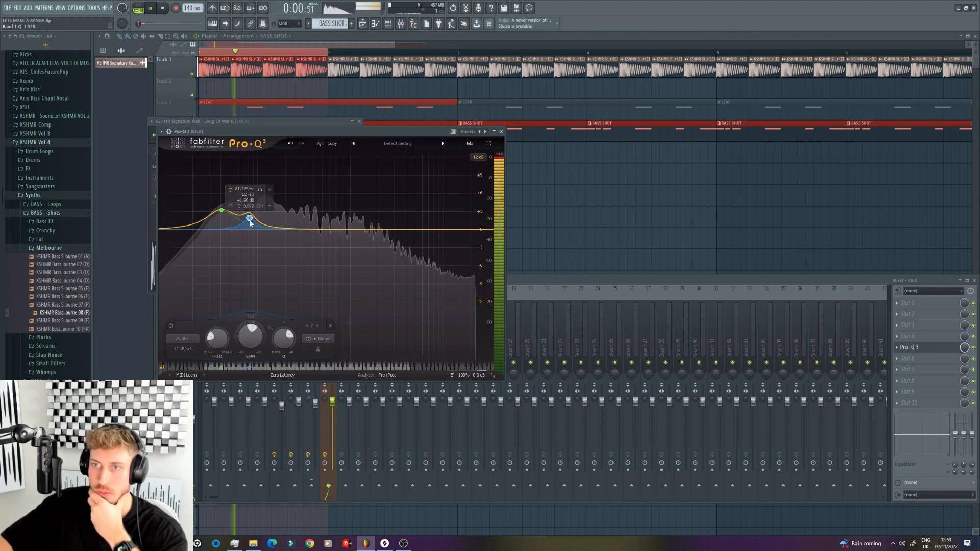
left_click(223, 211)
left_click_drag(223, 214, 223, 215)
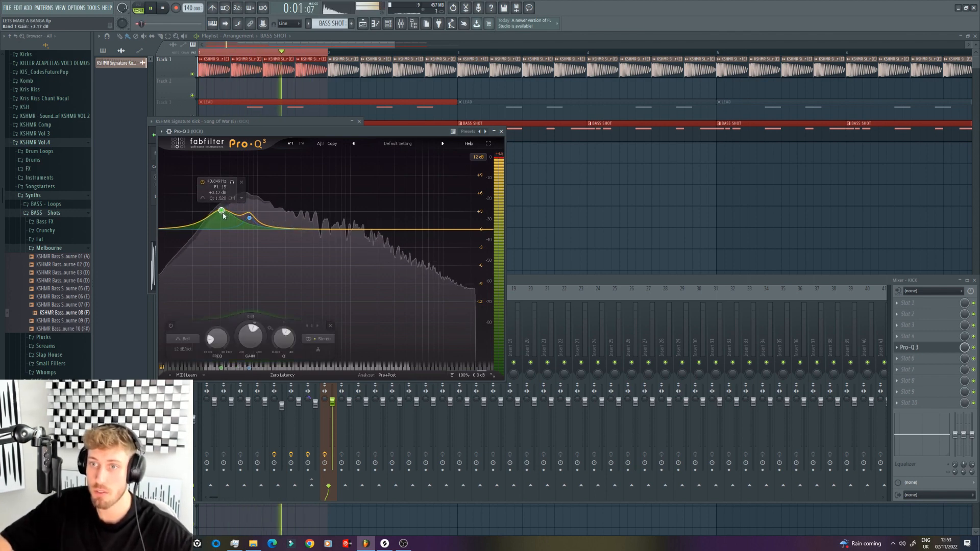
left_click(249, 219)
key("space")
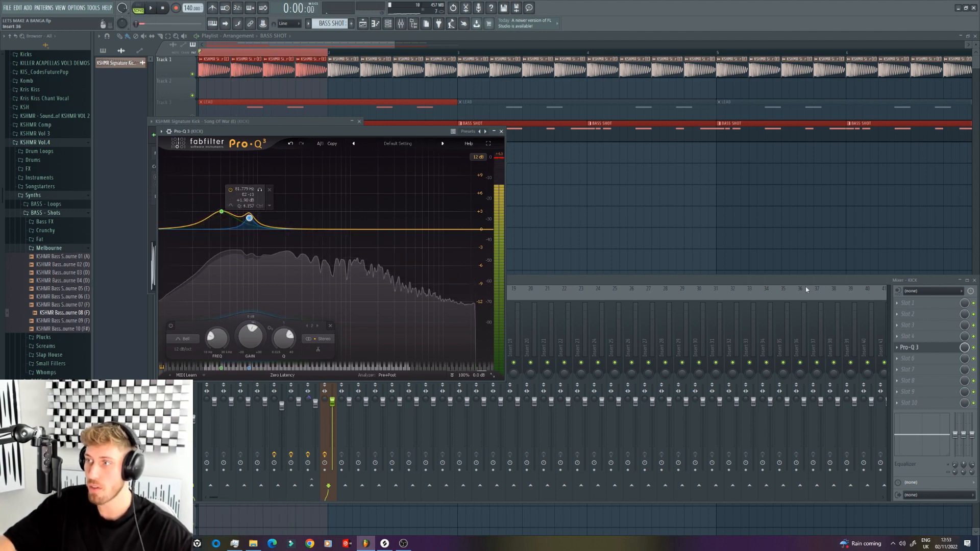
Step: Lower the low cut in the Pro-Q 3 on BASS SHOT 2 to about 72 Hz while listening with the kick
left_click(804, 283)
left_click(296, 322)
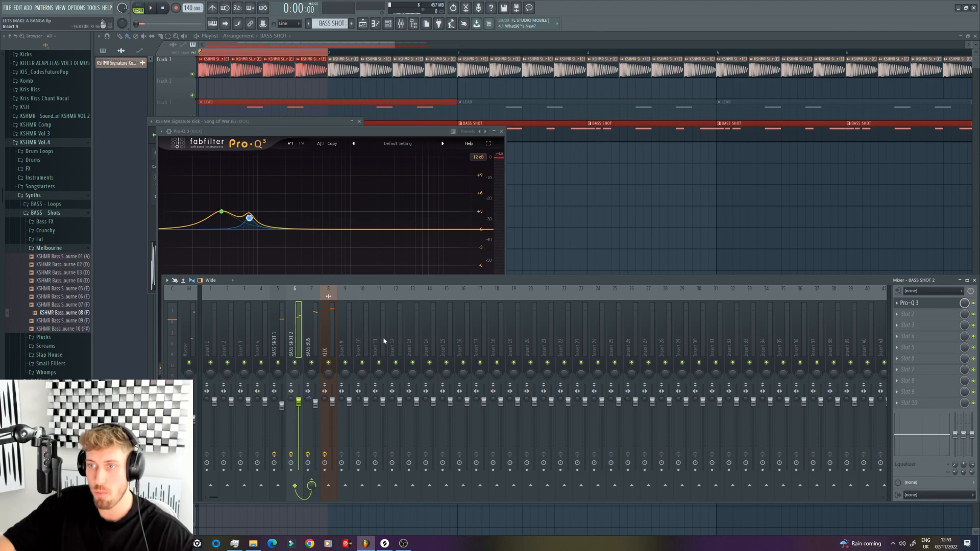
left_click(917, 303)
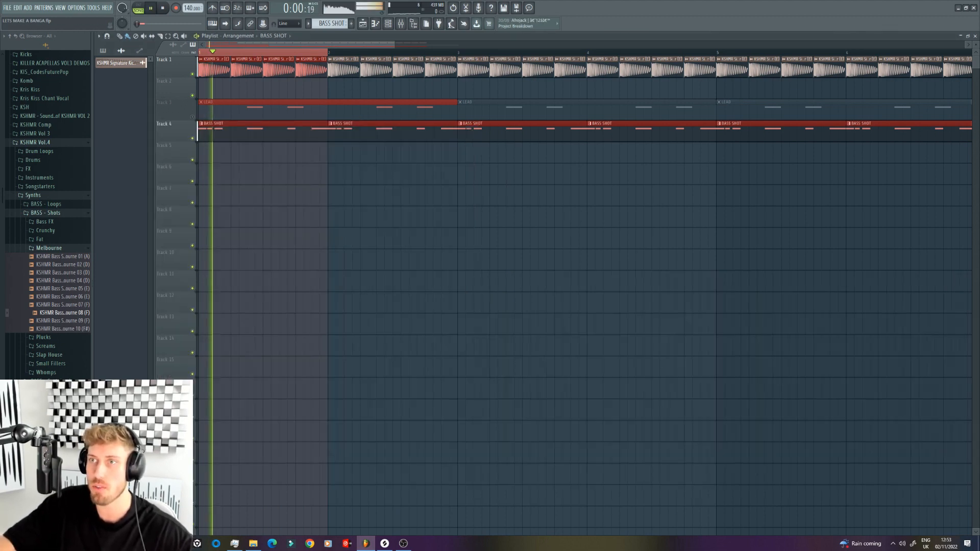
key("F9")
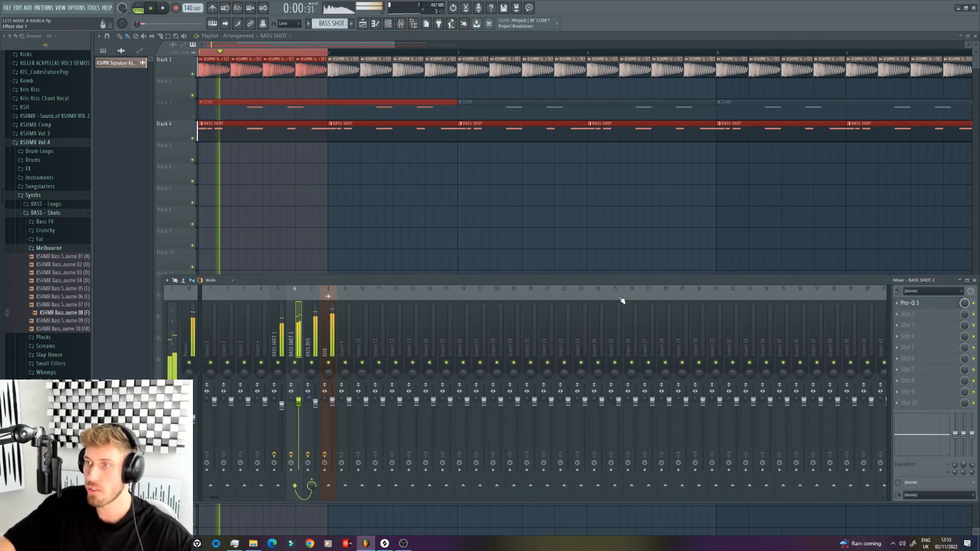
left_click(917, 303)
left_click_drag(262, 254, 241, 254)
left_click_drag(243, 256, 246, 256)
left_click(549, 281)
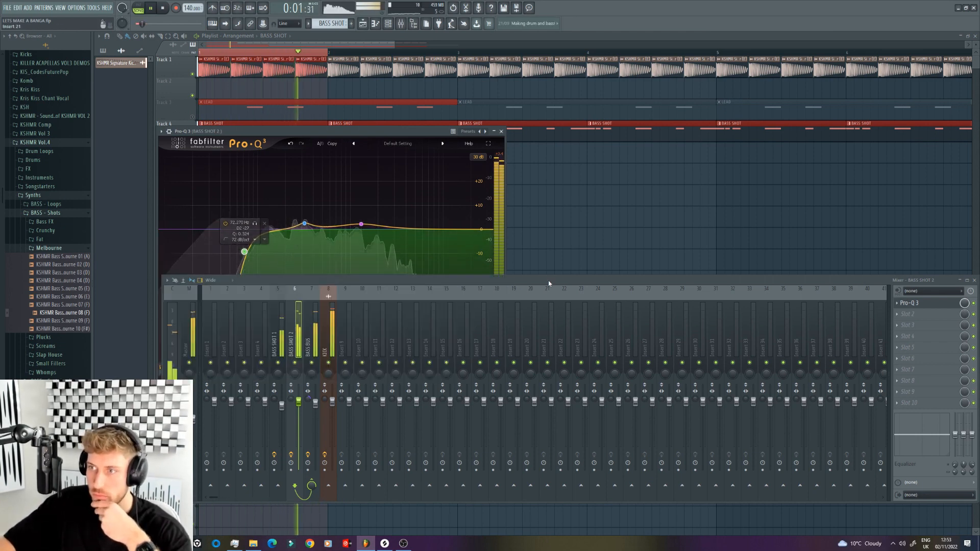
key("space")
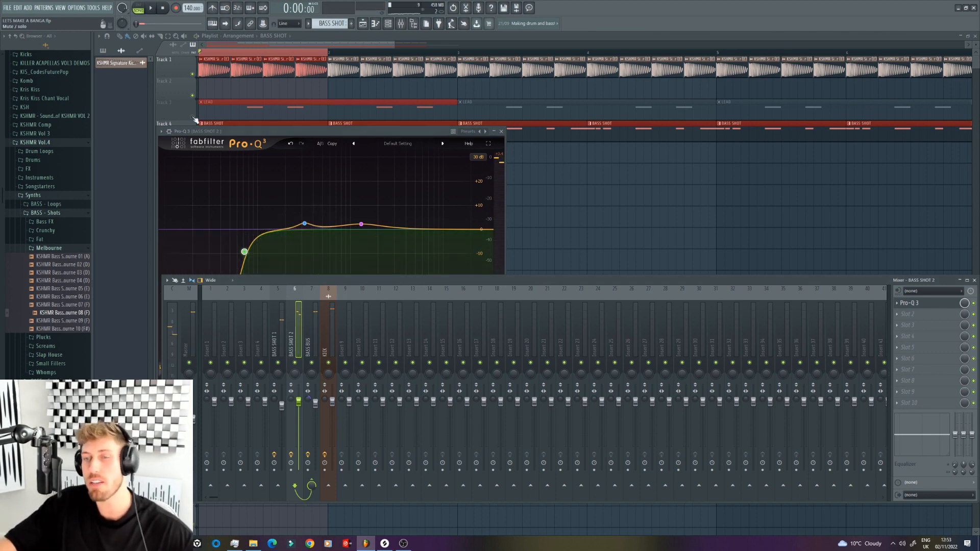
Step: Open the LEAD pattern and route its KSHMR Synth Shot 21 channel to a free mixer track
key("F12")
double_click(267, 112)
left_click(389, 23)
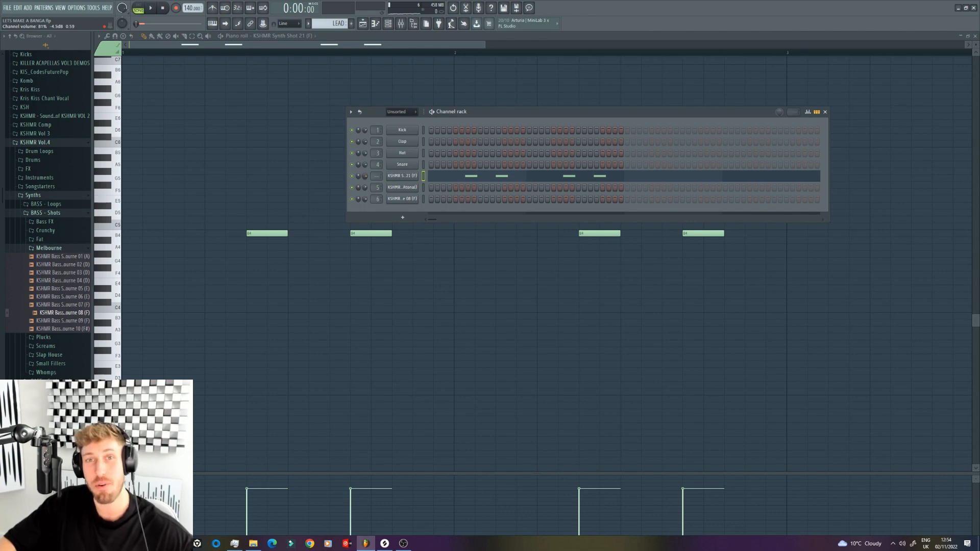
key("space")
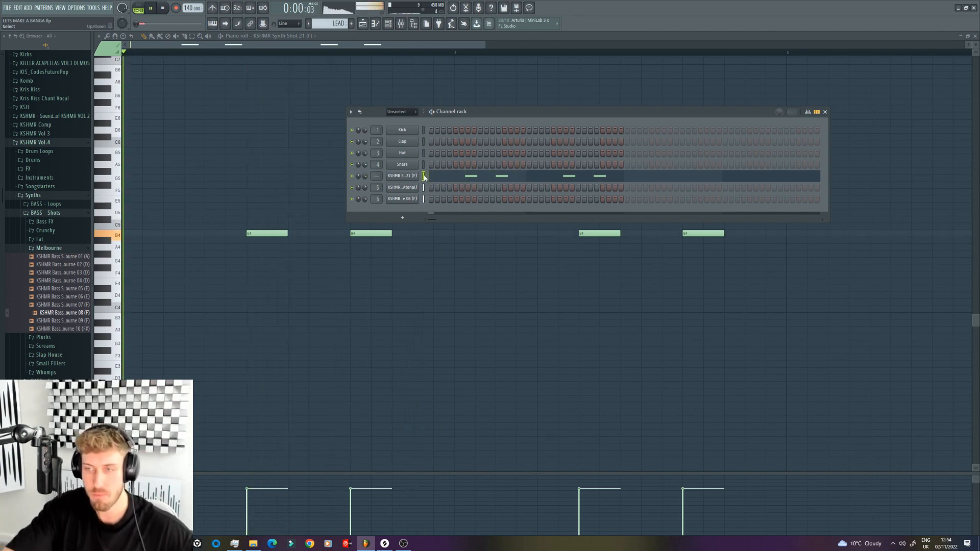
key("ctrl+l")
key("space")
Step: Rename the synth shot's mixer track as LEAD
right_click(344, 307)
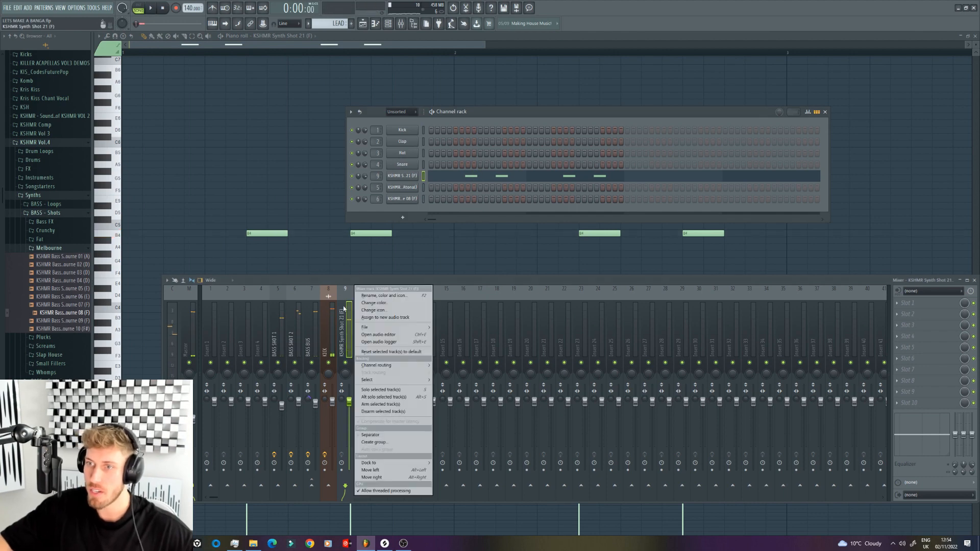
left_click(389, 296)
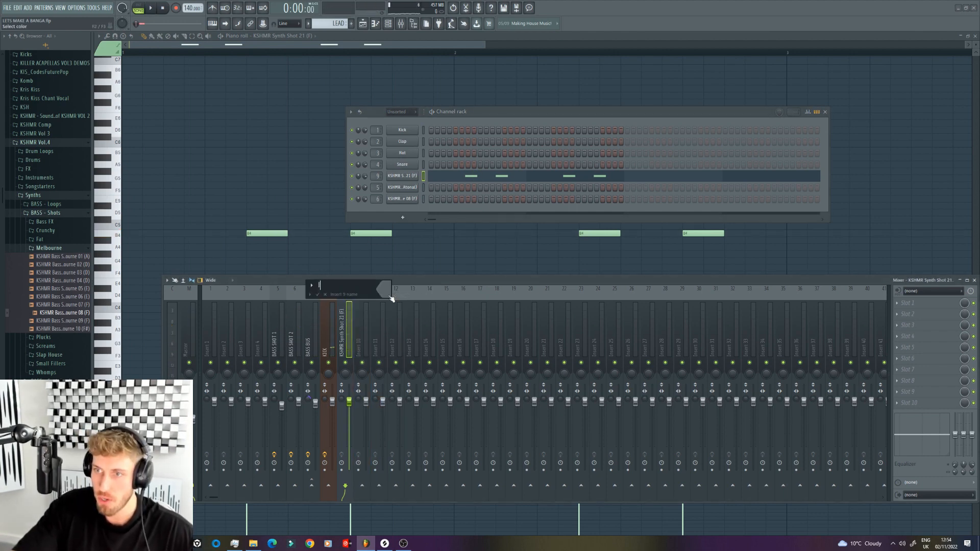
type("LEAD")
key("Return")
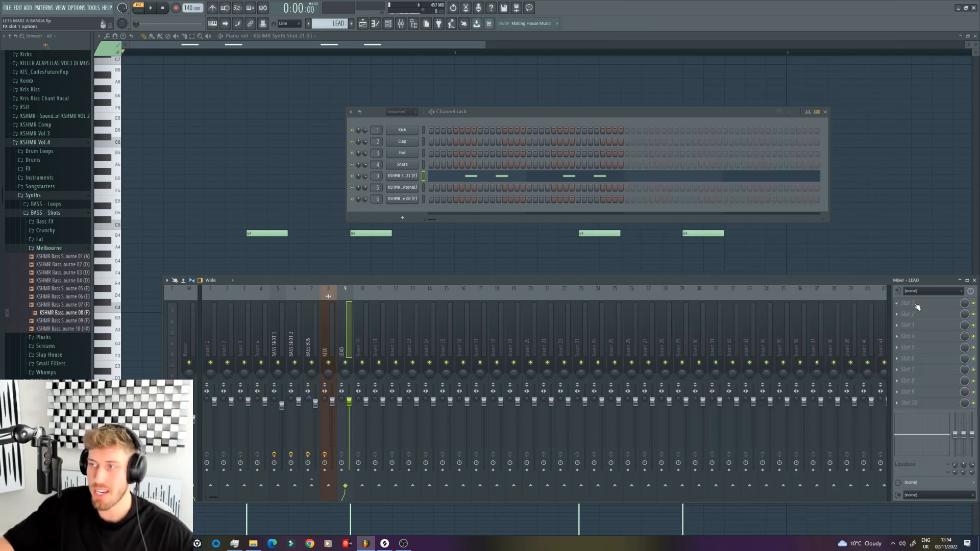
Step: Add CamelCrusher to the LEAD mixer track and set its mechanical distortion to about 17% while listening
left_click(917, 306)
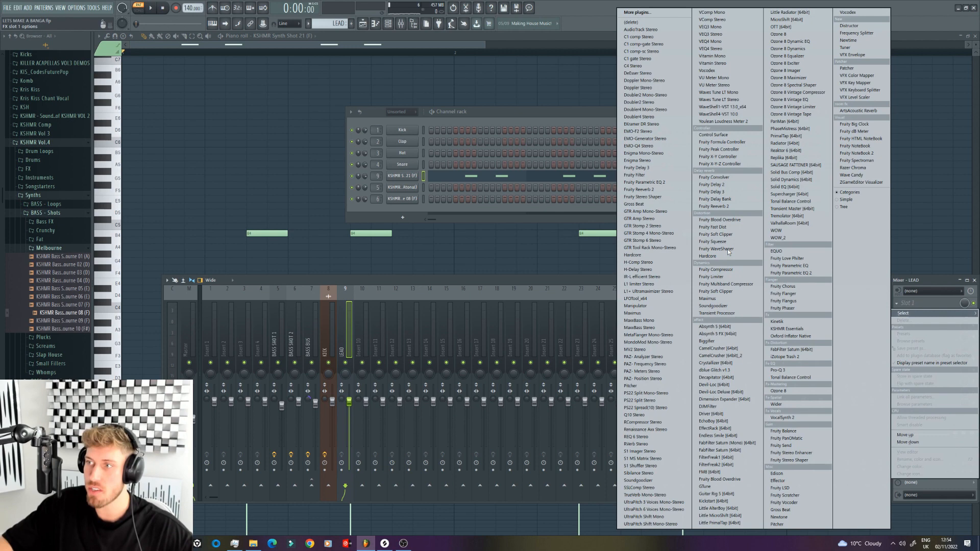
left_click(727, 342)
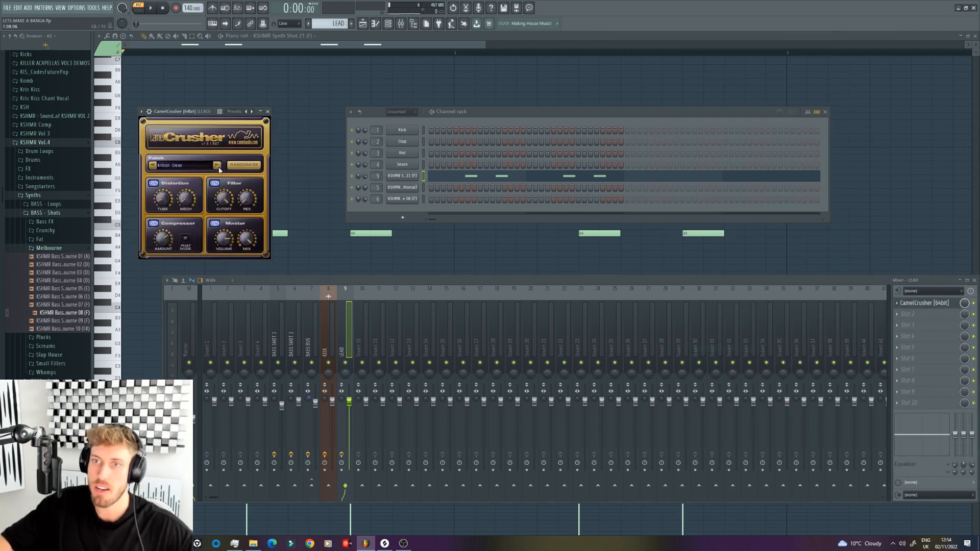
left_click(149, 10)
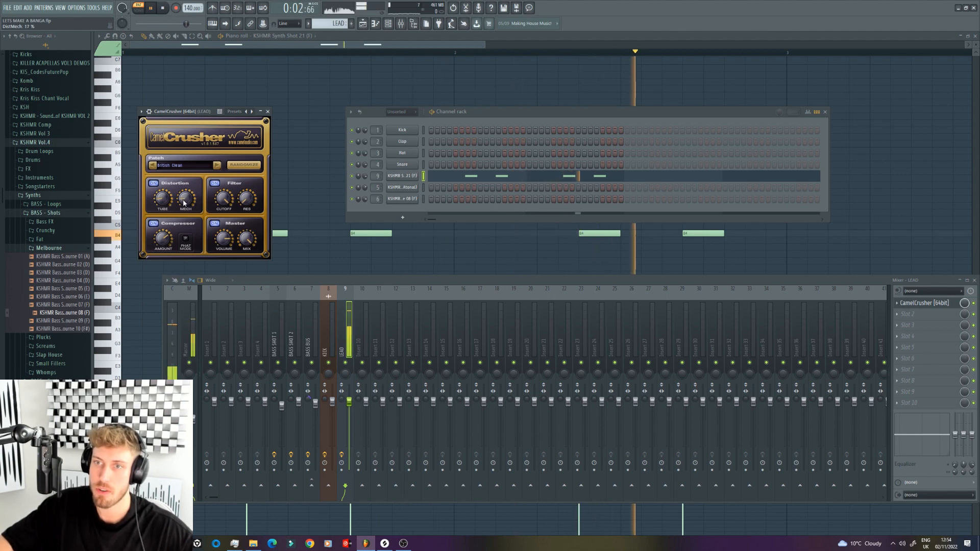
key("space")
Step: Add Fruity Blood Overdrive after CamelCrusher, adjust its post gain and set the preamp to about 0.27 during playback
left_click(911, 314)
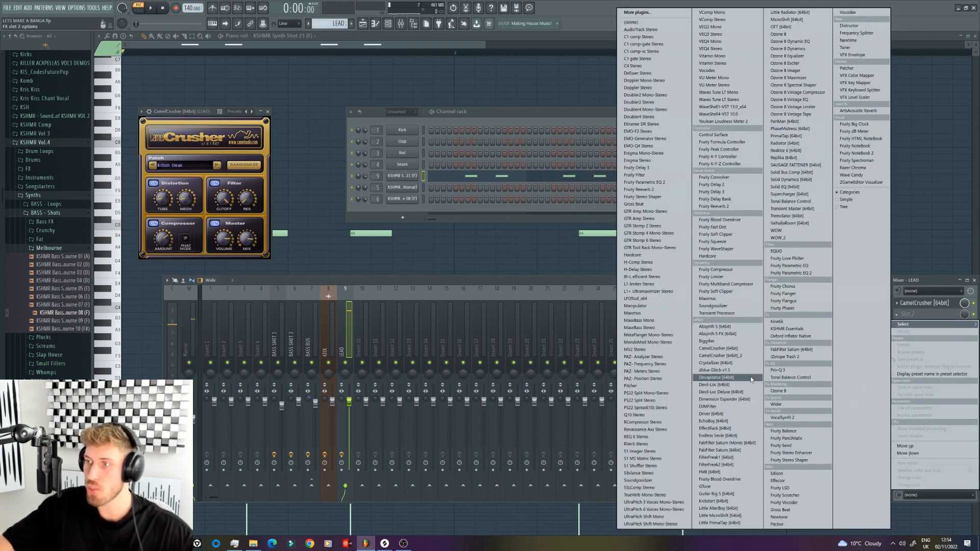
left_click(729, 221)
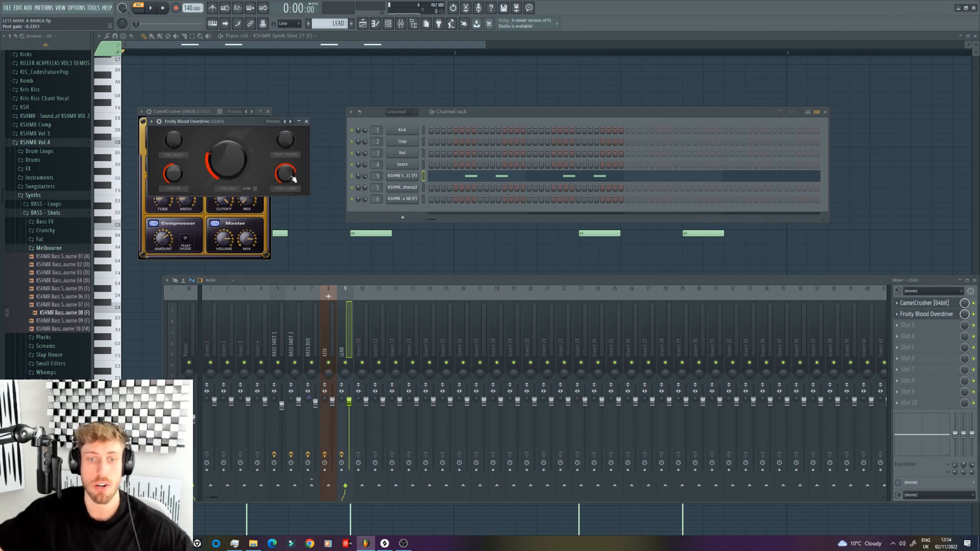
key("space")
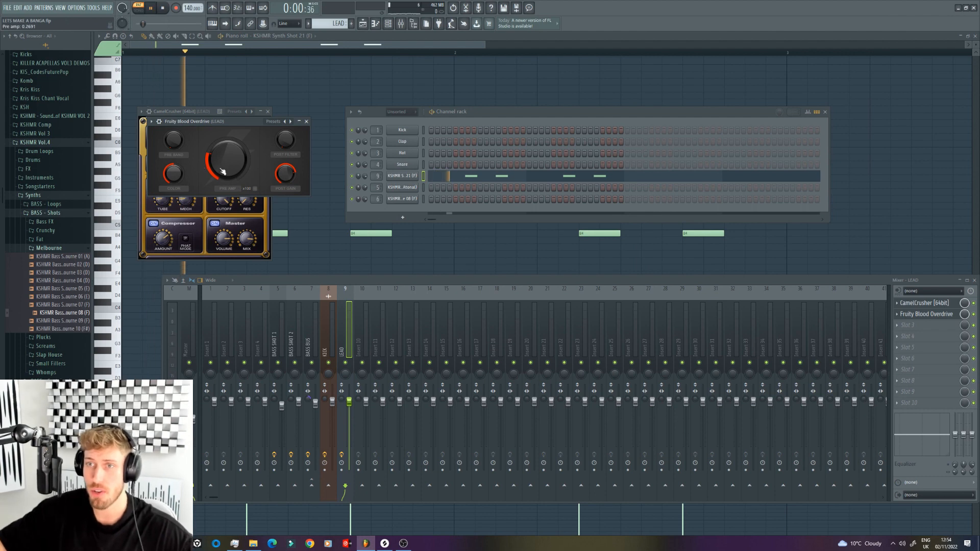
Step: Add Pro-Q 3 to the LEAD track with a steep low cut at about 75 Hz
left_click(913, 325)
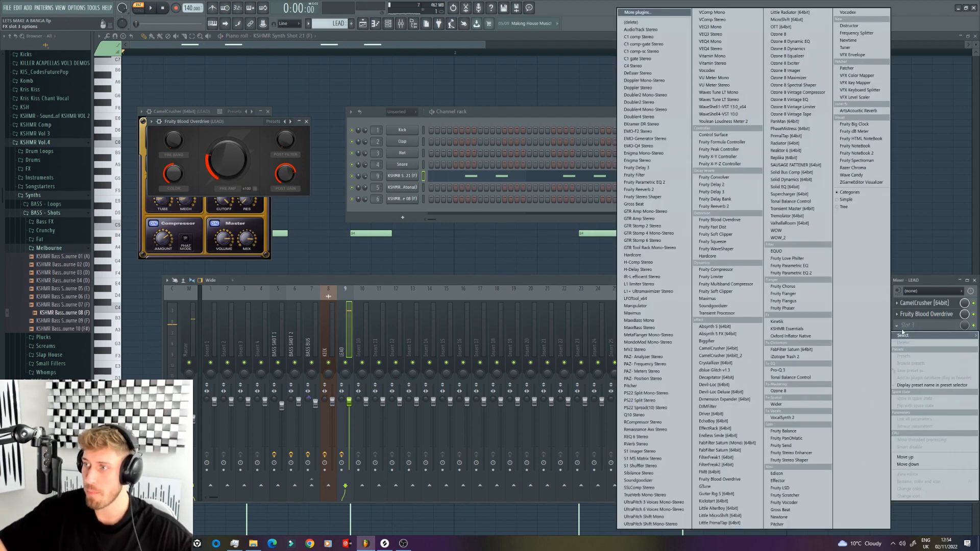
left_click(791, 371)
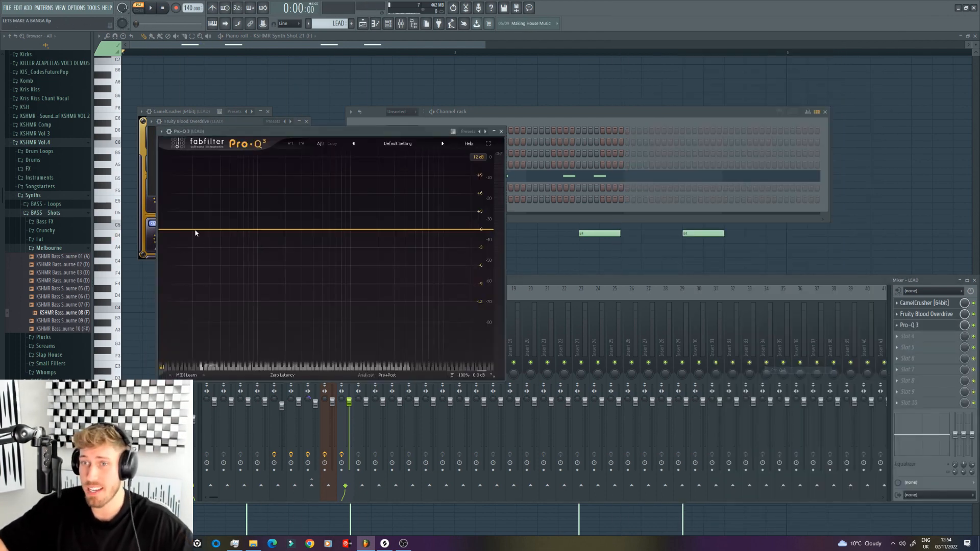
left_click_drag(189, 230, 243, 267)
left_click(189, 338)
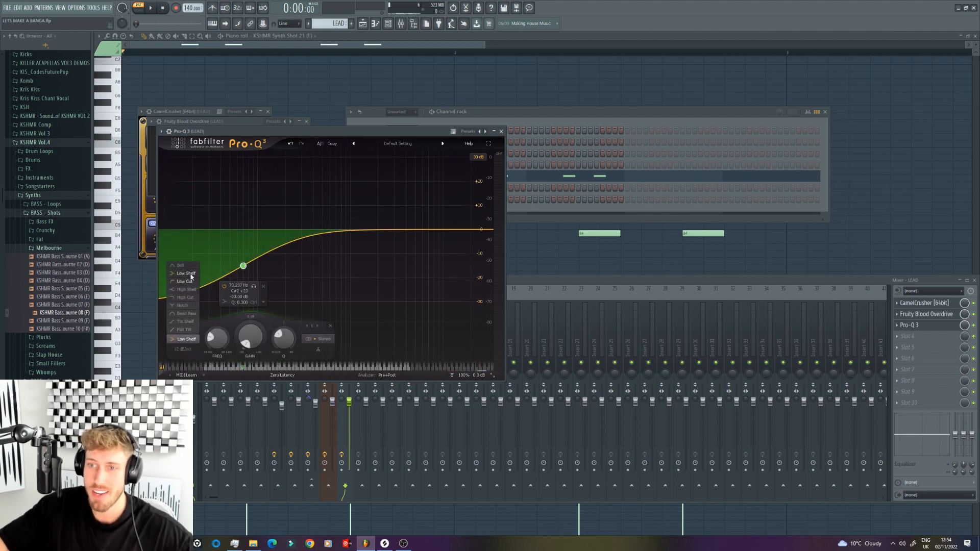
left_click(189, 281)
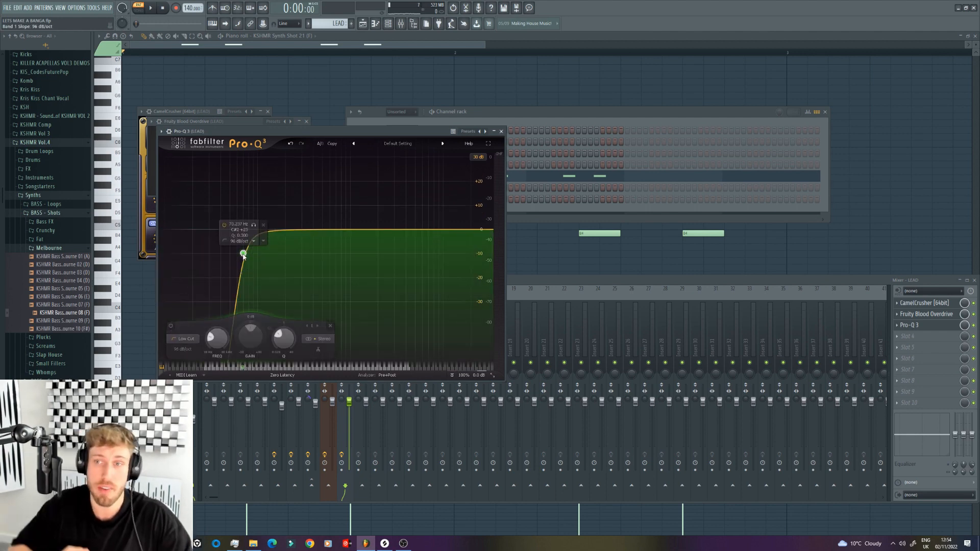
Step: Lower the lead's low cut to about 62 Hz with a 72 dB/oct slope and add a gentle bell boost above 1 kHz
left_click(151, 8)
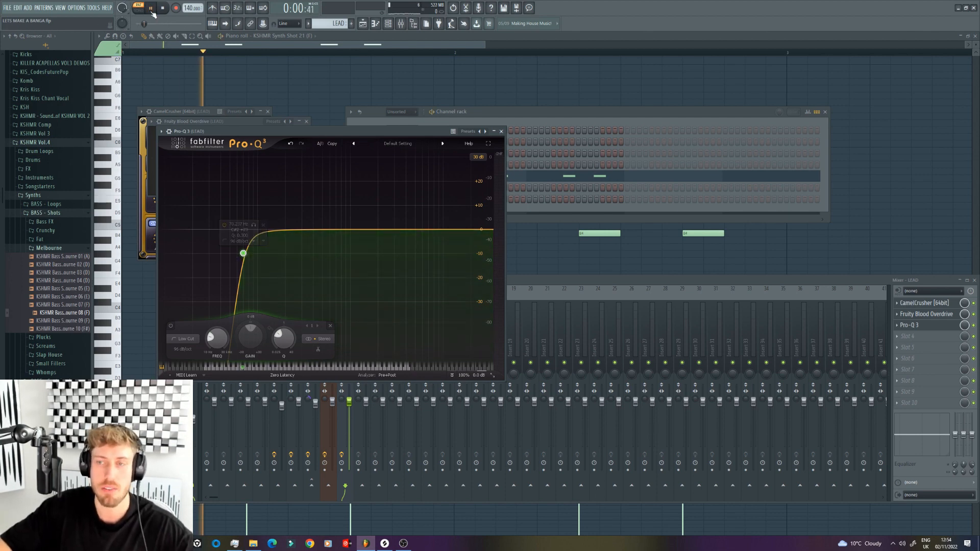
key("space")
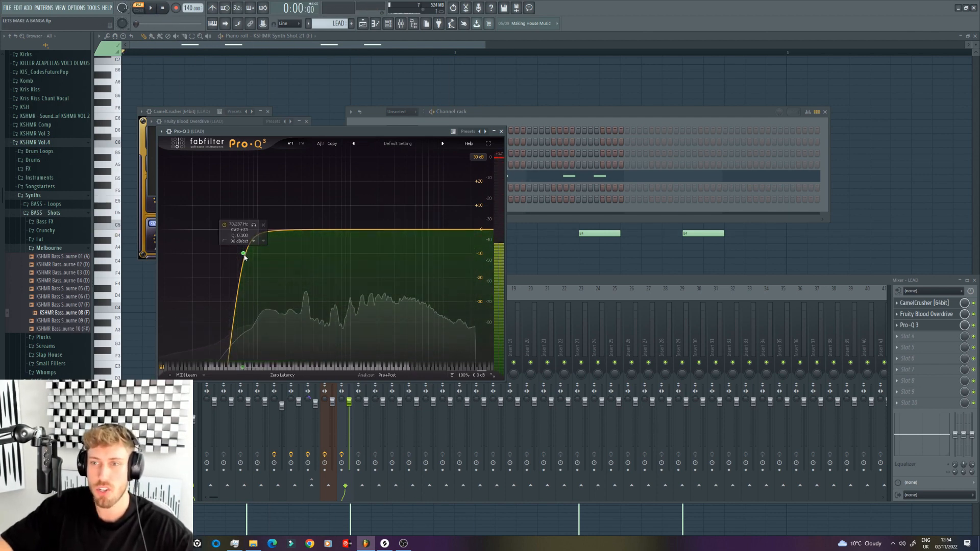
left_click_drag(244, 256, 238, 252)
scroll(244, 259, "down", 1)
key("space")
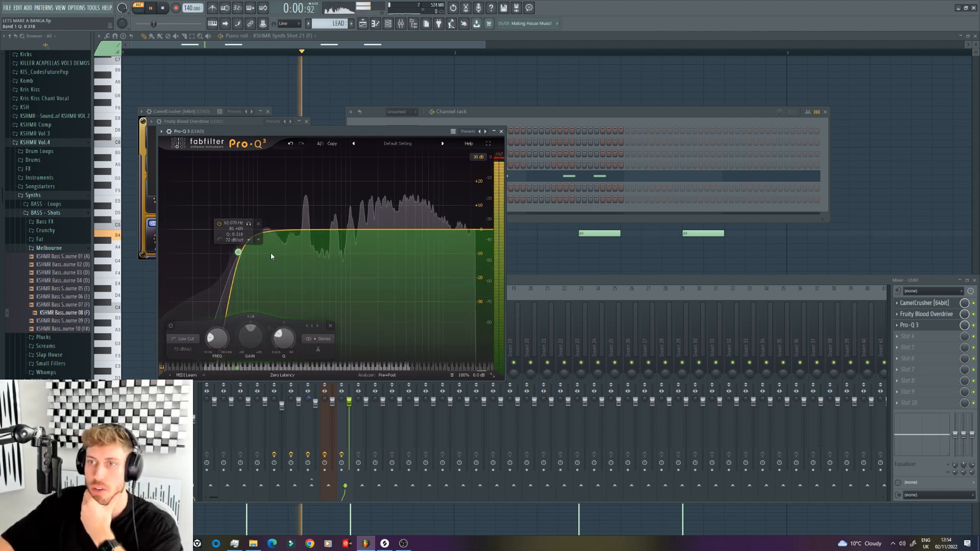
left_click_drag(308, 236, 361, 223)
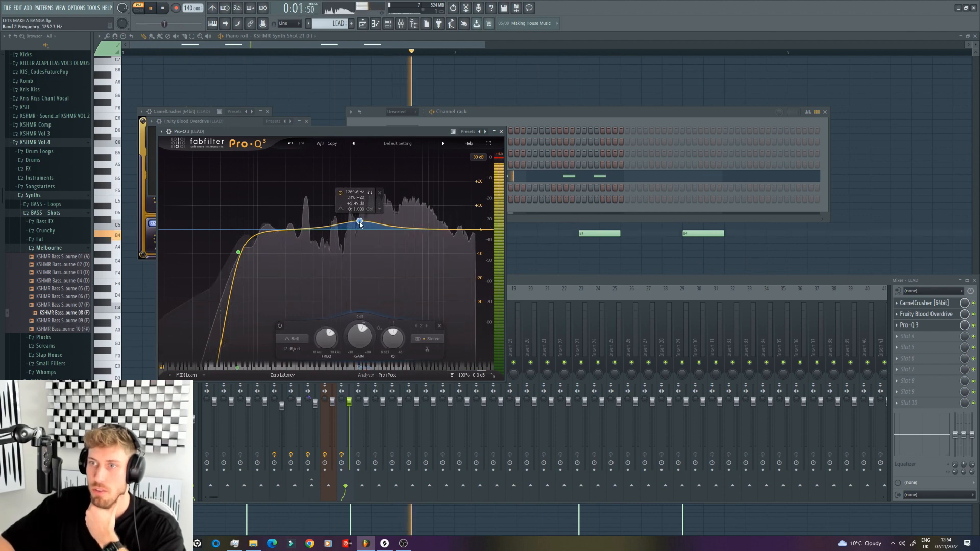
left_click_drag(456, 225, 442, 222)
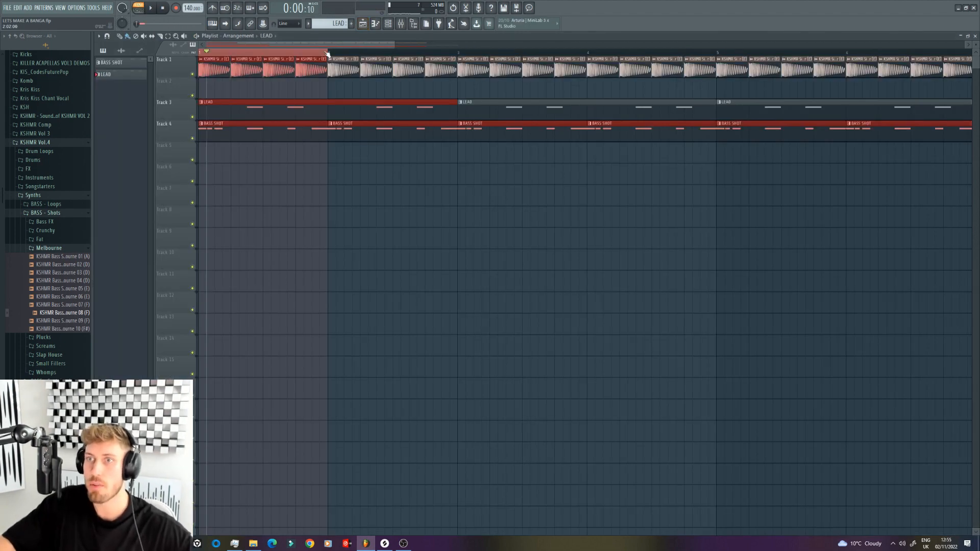
Step: Mute the BASS SHOT playlist track and set the KICK mixer track's stereo separation to about 58% merged during playback
left_click(192, 138)
key("space")
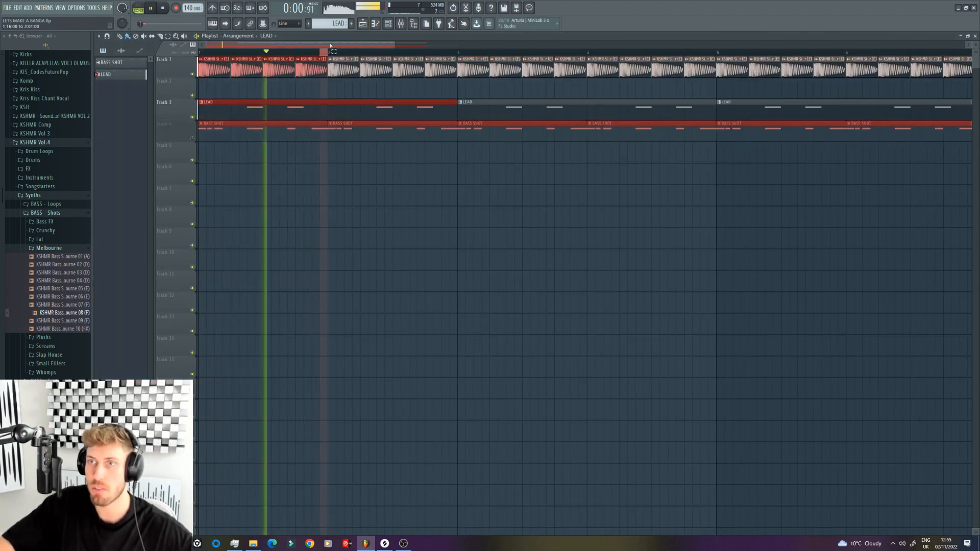
key("F9")
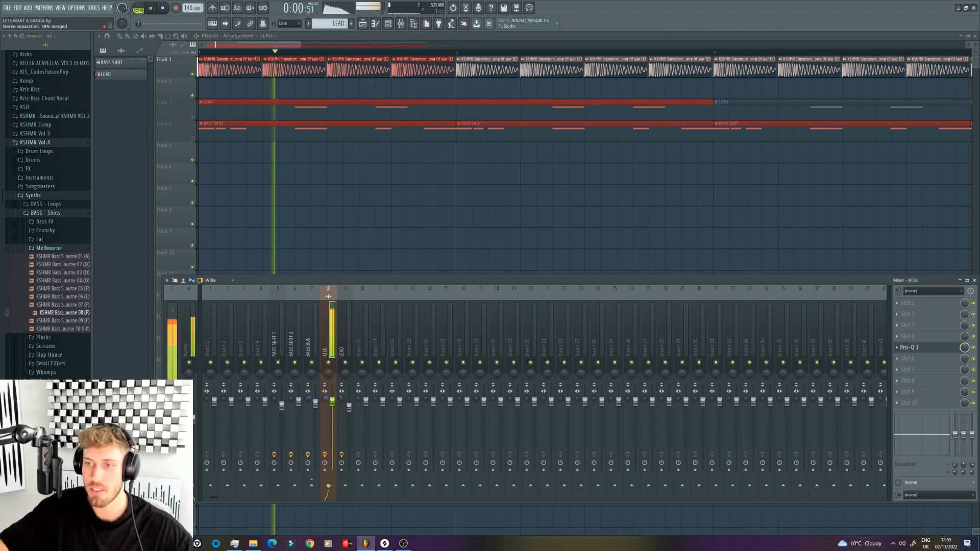
left_click_drag(325, 399, 326, 396)
key("space")
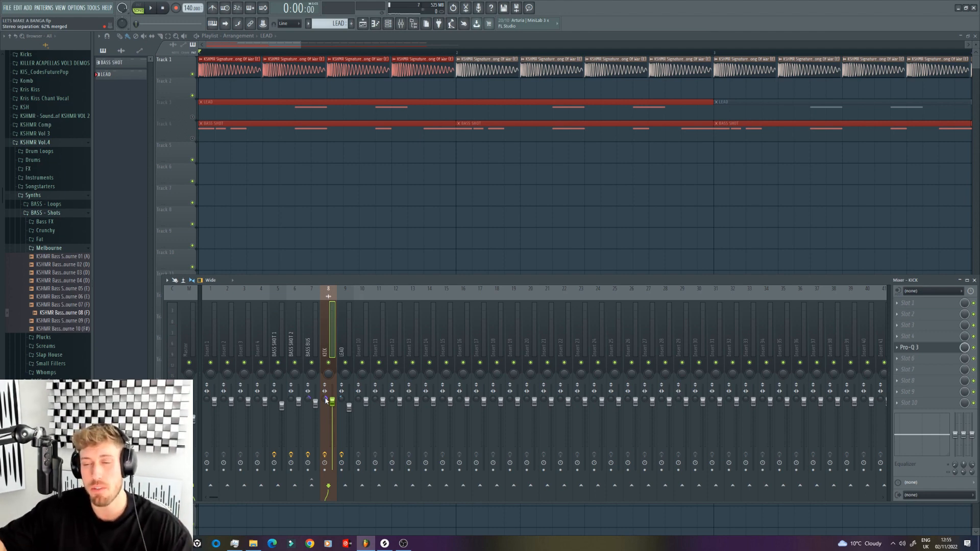
key("space")
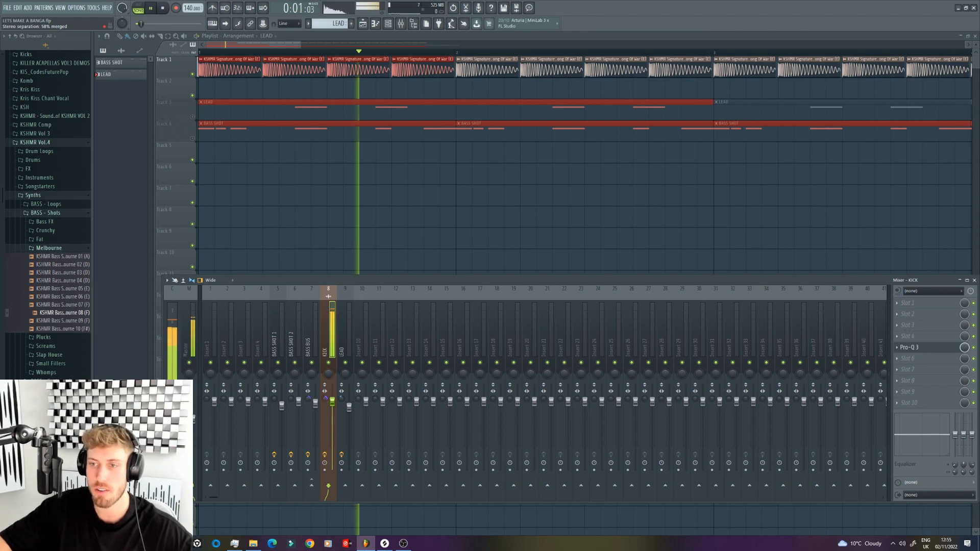
Step: Lower the LEAD mixer track's volume slightly while playing it against the kick
key("space")
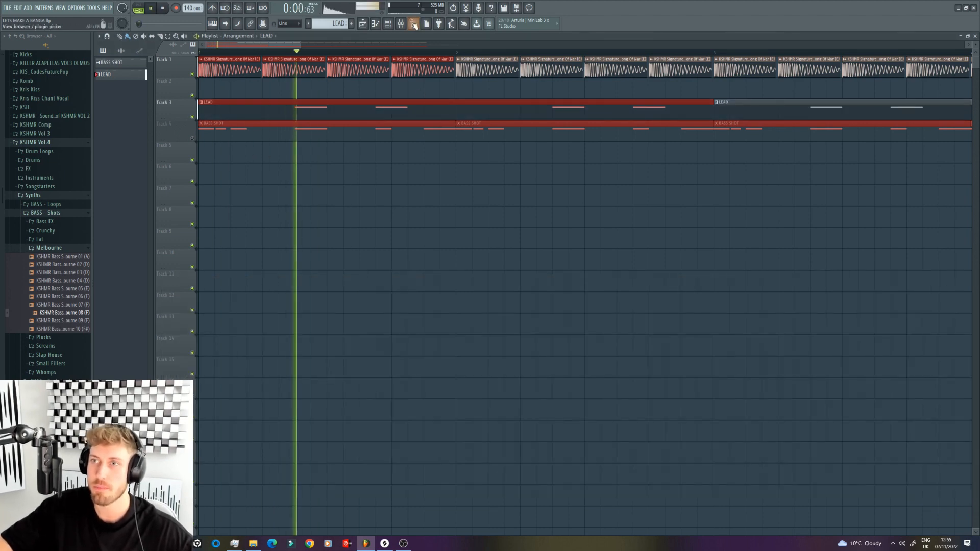
left_click_drag(349, 407, 349, 409)
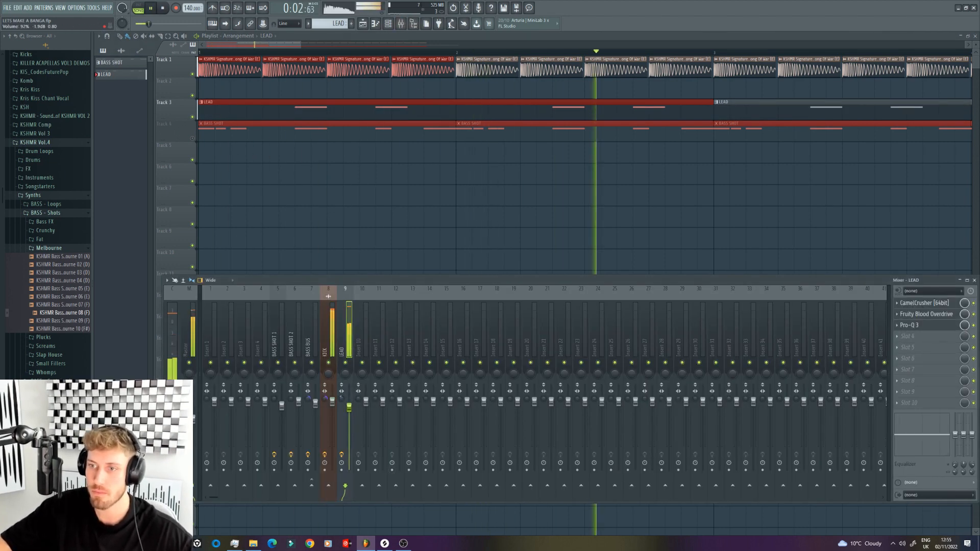
key("space")
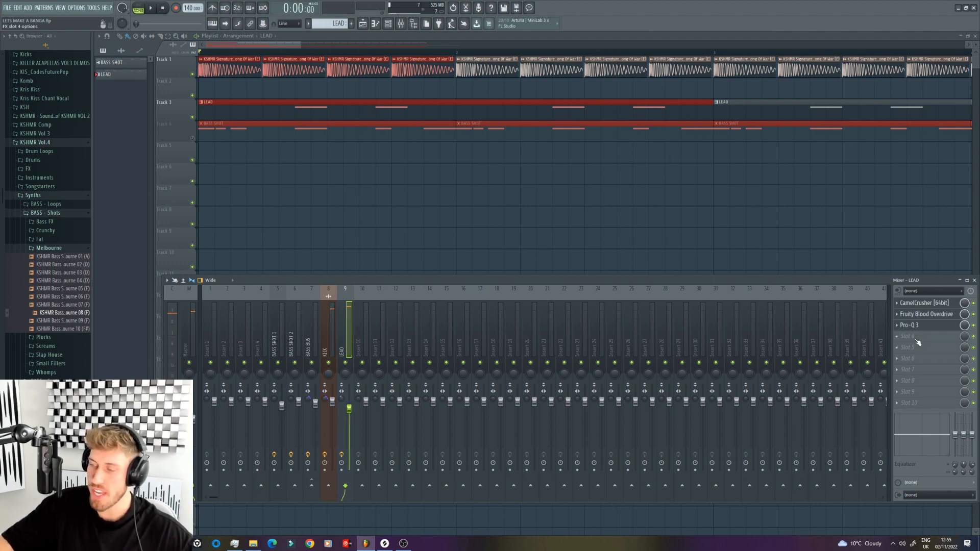
Step: Add ArtsAcoustic Reverb to the LEAD track and load the saved W&W REVERB 2 preset
left_click(917, 339)
left_click(868, 111)
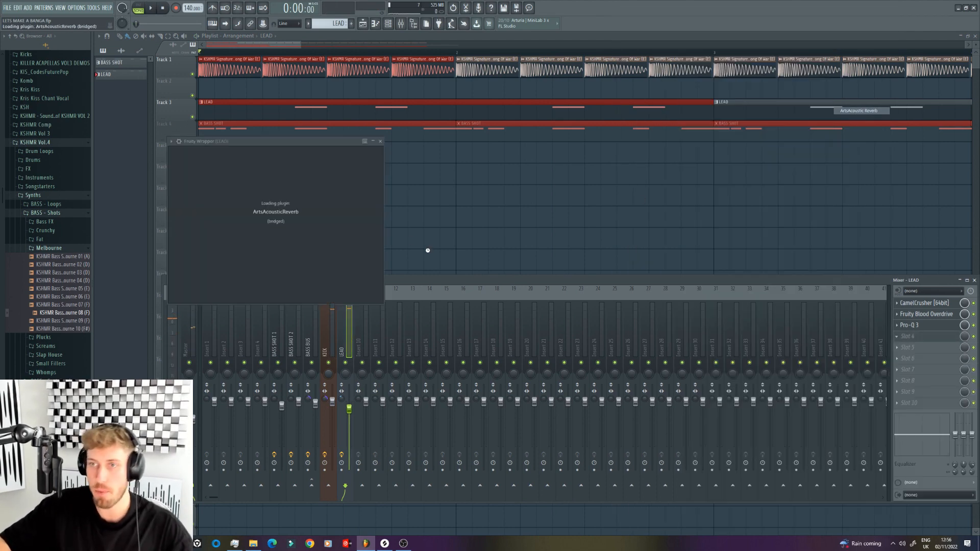
left_click(360, 151)
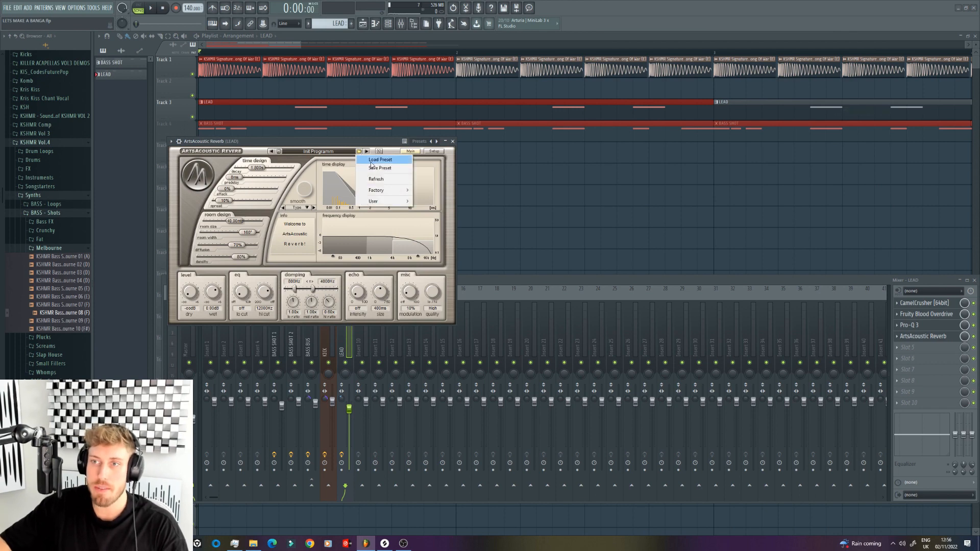
left_click(374, 160)
double_click(217, 213)
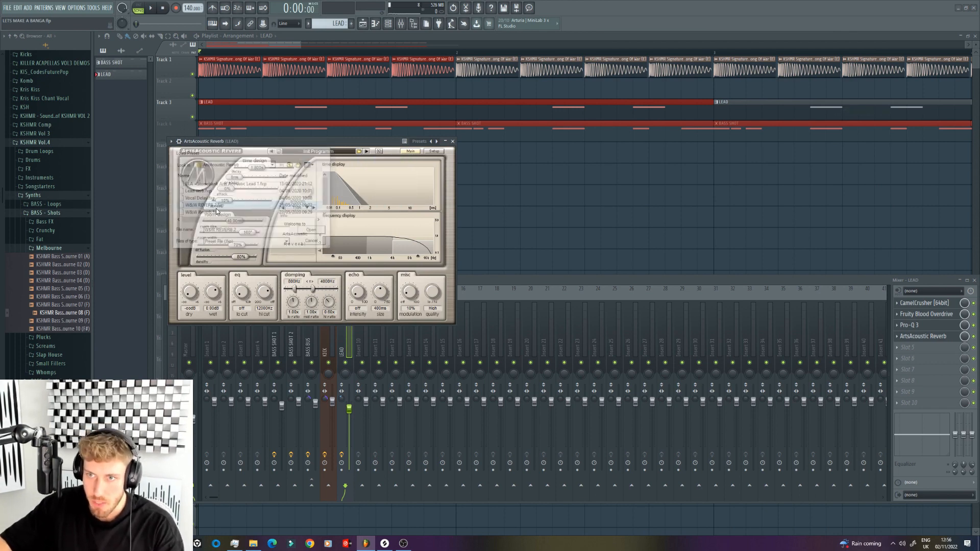
Step: Reduce the reverb's wet level to about -3 dB, raise its low cut to 322 Hz and lower its high cut
left_click_drag(214, 289, 205, 265)
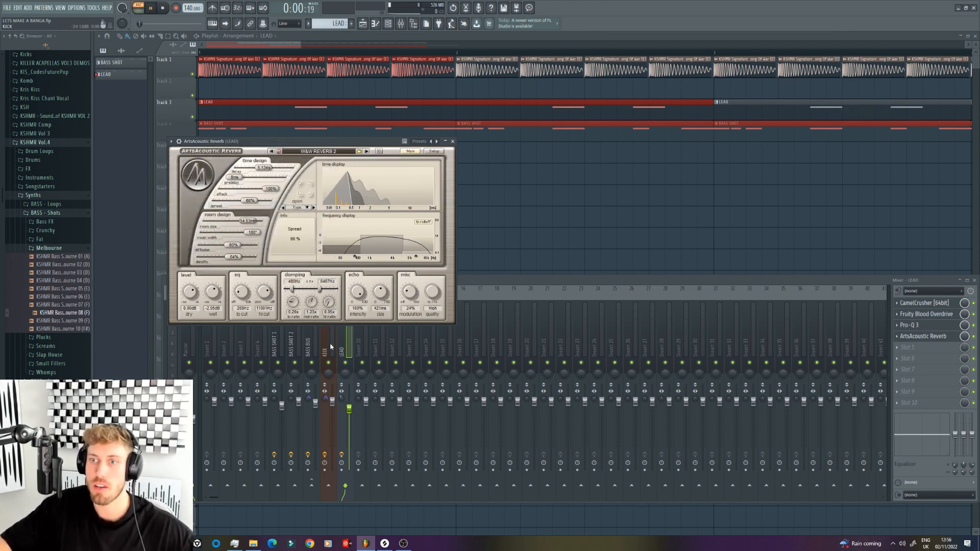
left_click_drag(260, 295, 258, 299)
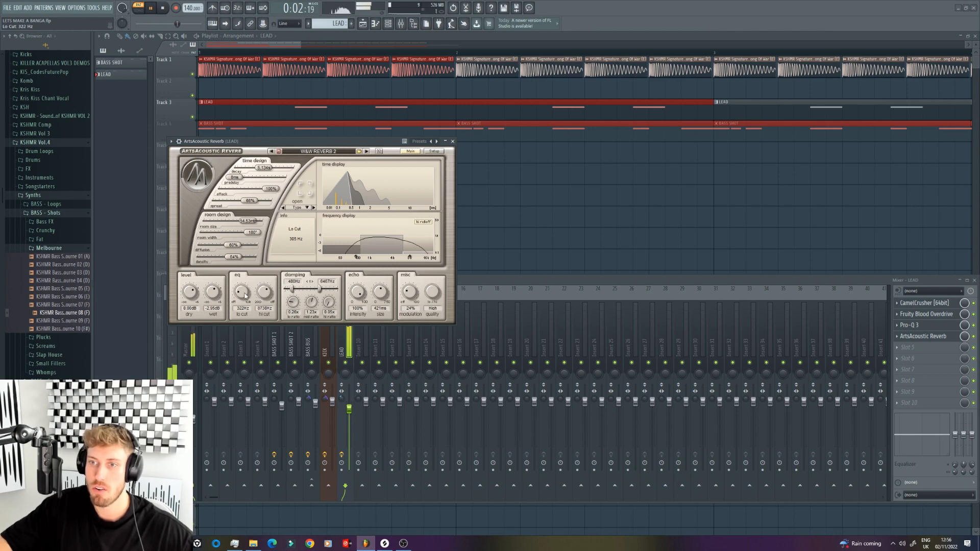
left_click(263, 167)
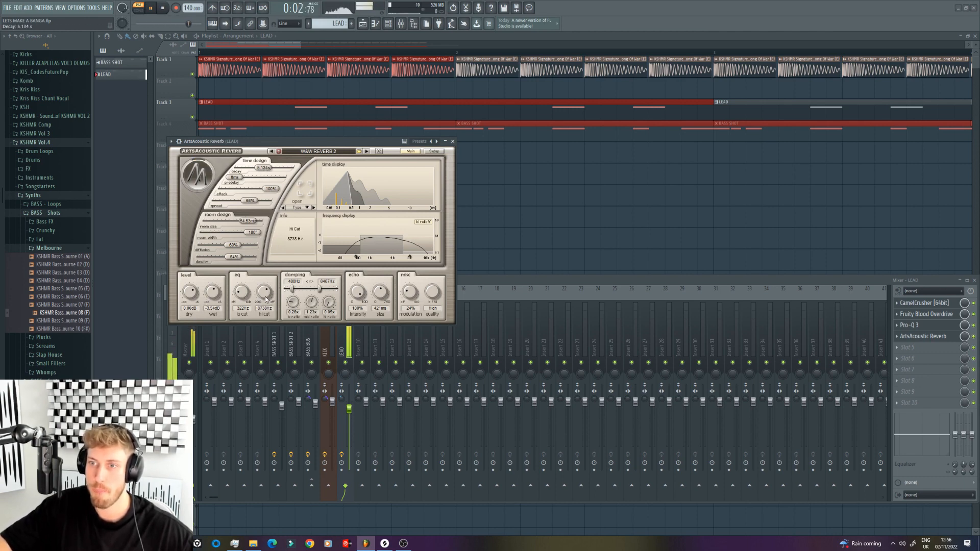
Step: Add H-Delay Stereo after the reverb on the LEAD track and load its Basic Stereo preset
left_click(954, 347)
mouse_move(913, 357)
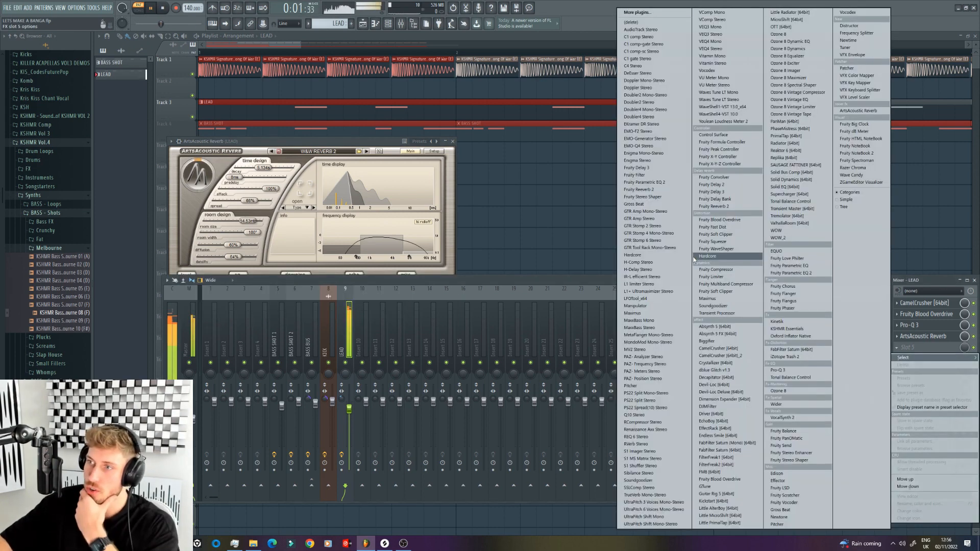
left_click(642, 269)
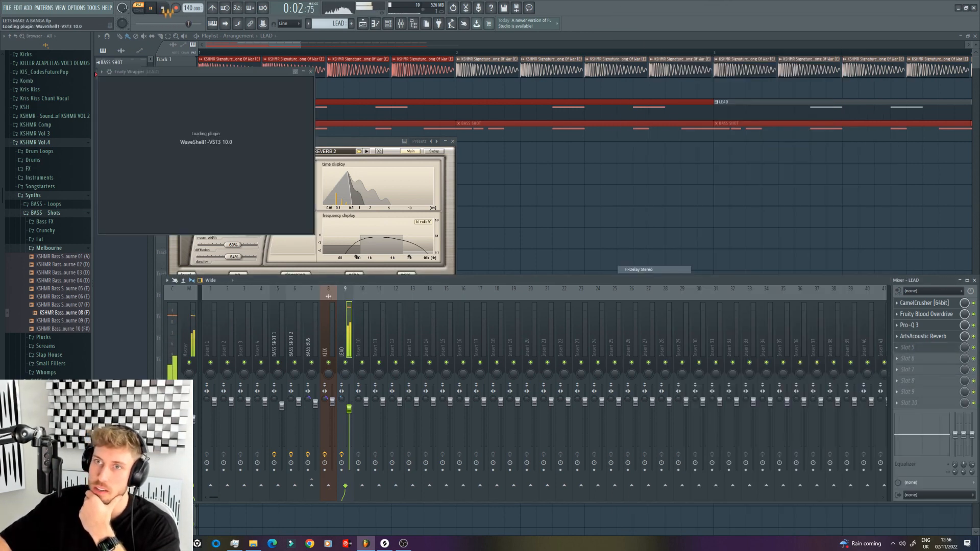
left_click(161, 8)
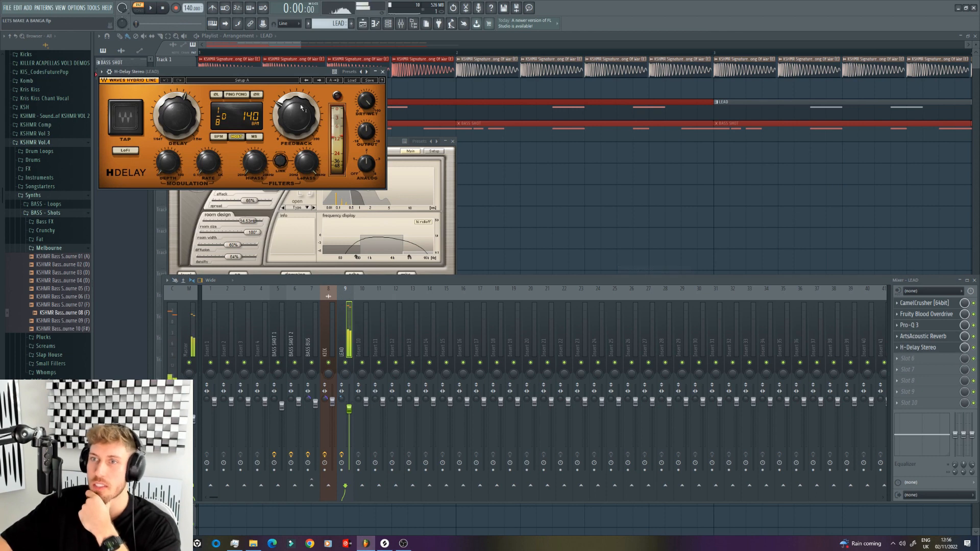
left_click(351, 82)
mouse_move(398, 134)
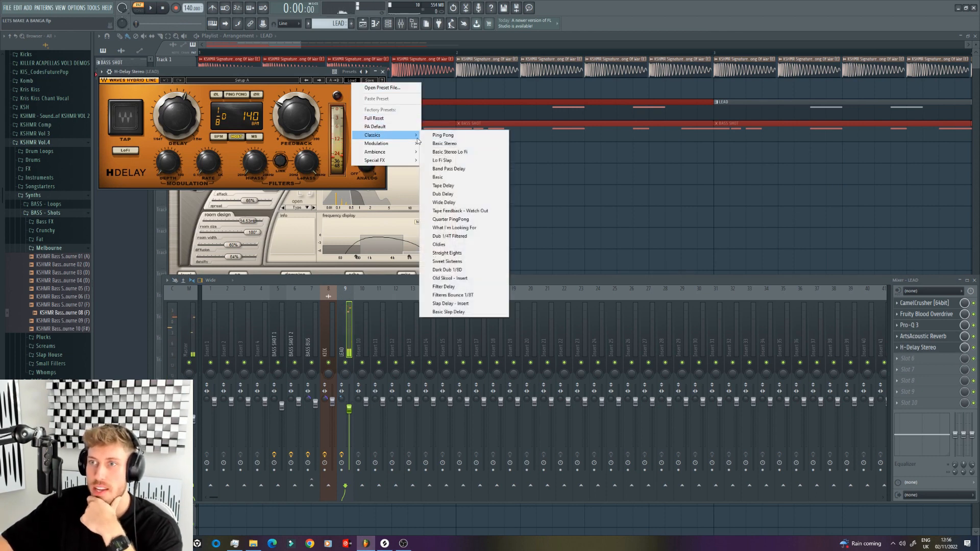
left_click(458, 151)
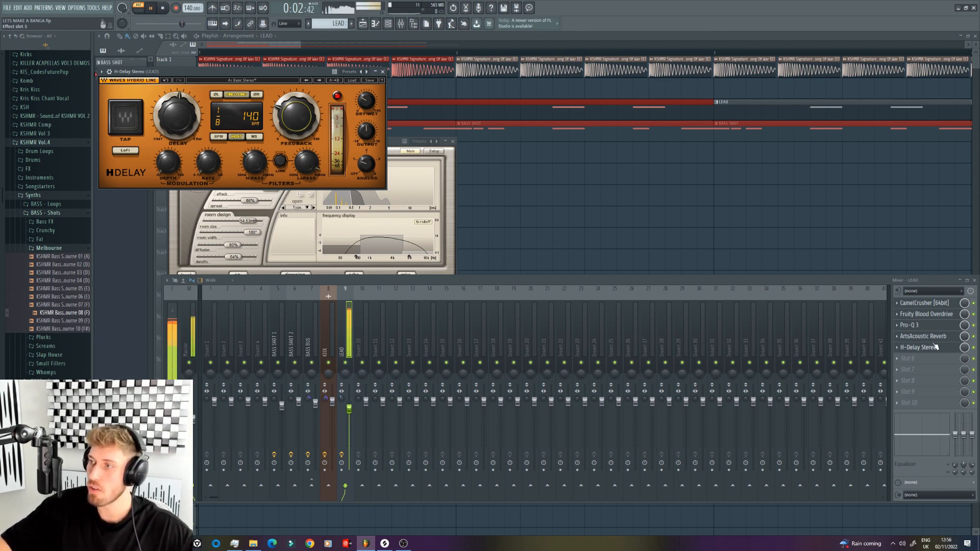
Step: Place H-Delay Stereo before ArtsAcoustic Reverb in the LEAD effect chain and lower the delay's low-pass filter to about 11.6 kHz
left_click_drag(935, 347, 935, 340)
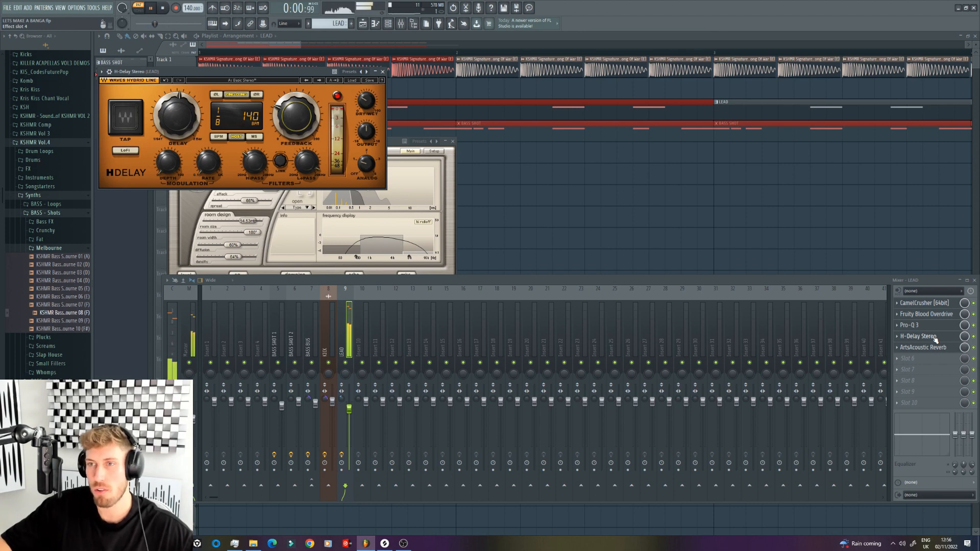
left_click_drag(307, 162, 307, 164)
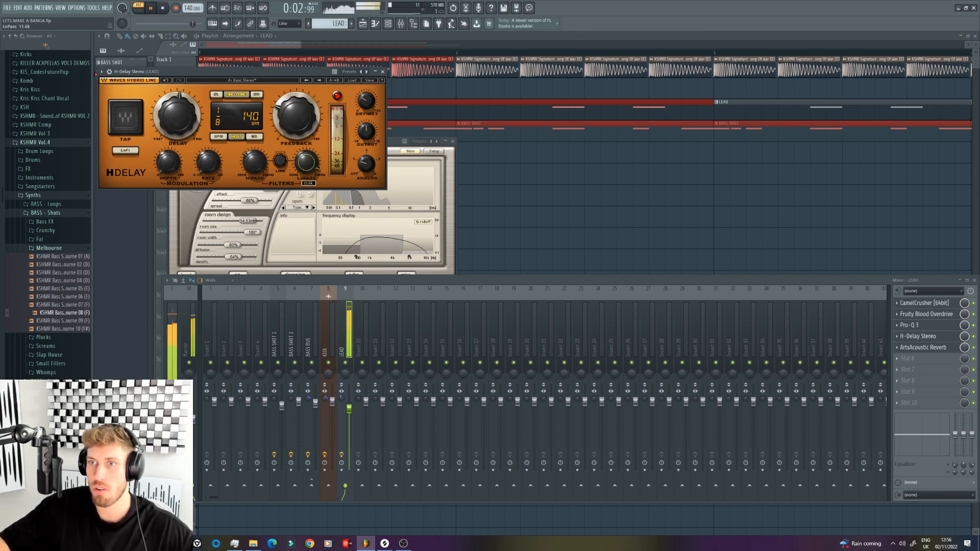
Step: Play the arrangement from the start and set the lead synth shot channel's volume to about 79%
left_click(293, 54)
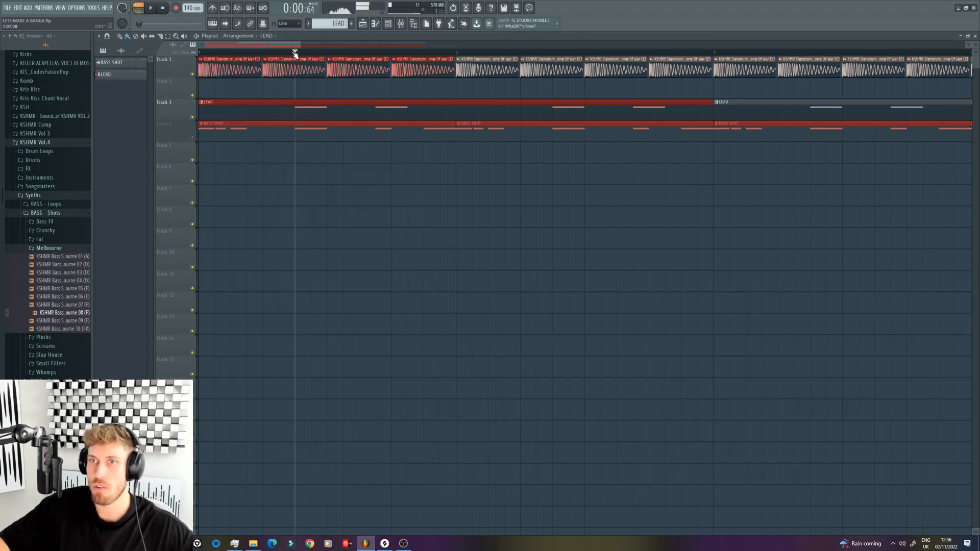
key("l")
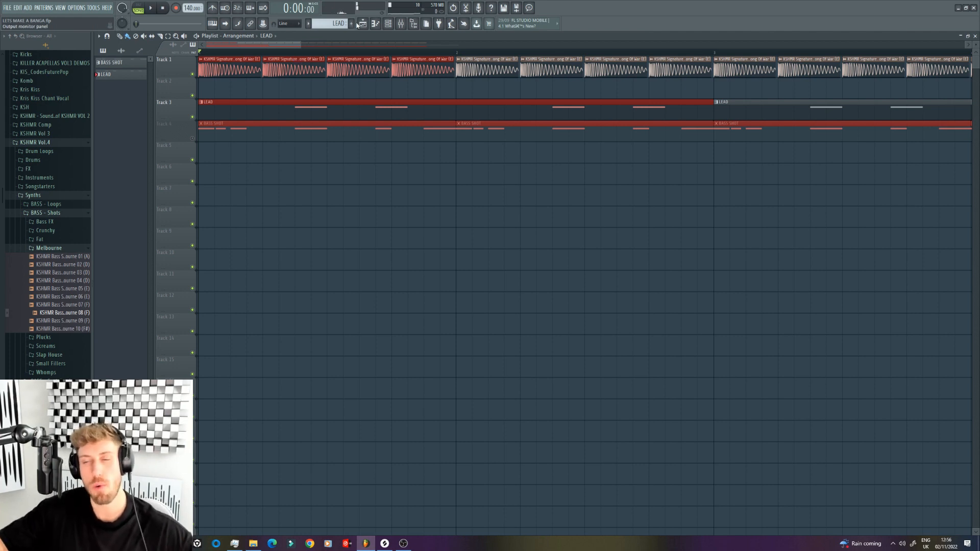
key("space")
left_click(388, 23)
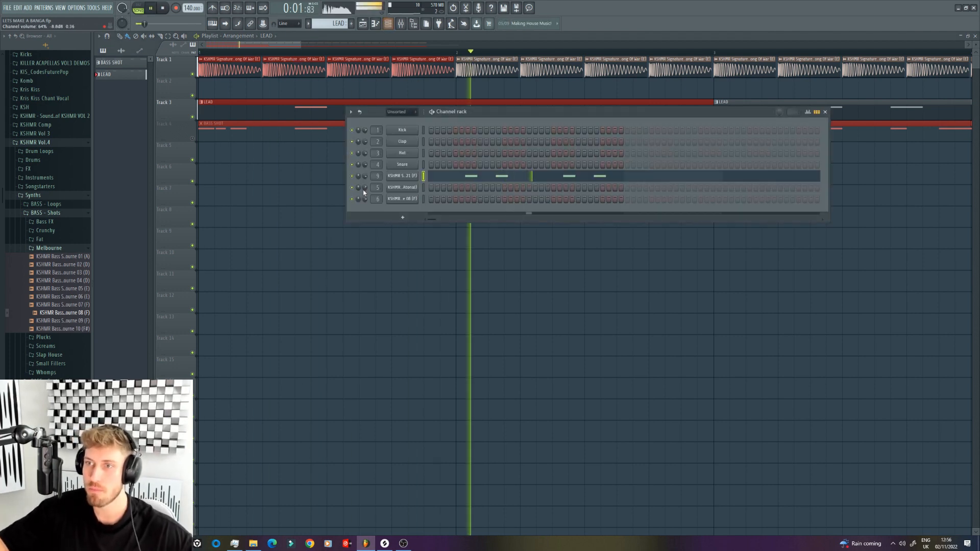
left_click_drag(364, 177, 364, 175)
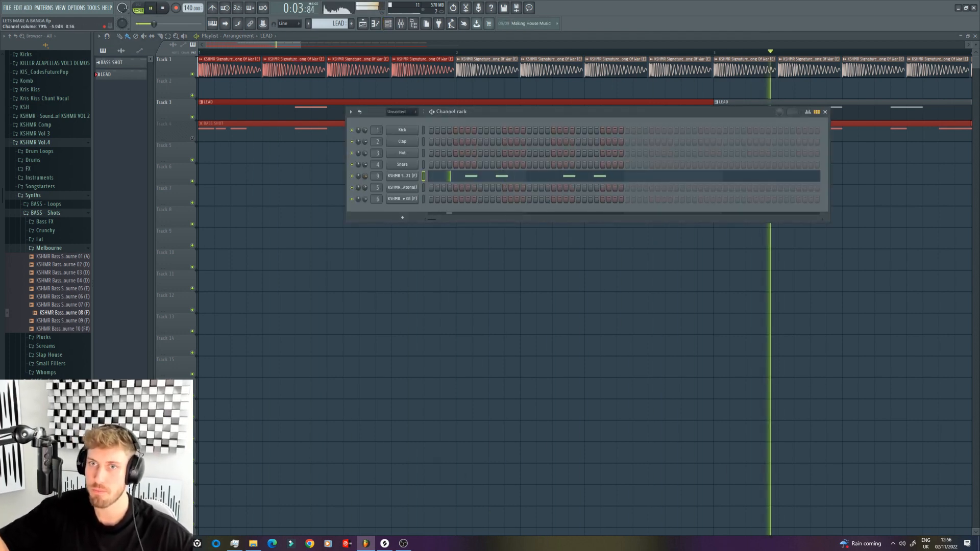
left_click_drag(301, 44, 530, 45)
Step: Add Kickstart to the last effect slot of the LEAD track and choose its fourth ducking curve
left_click(403, 24)
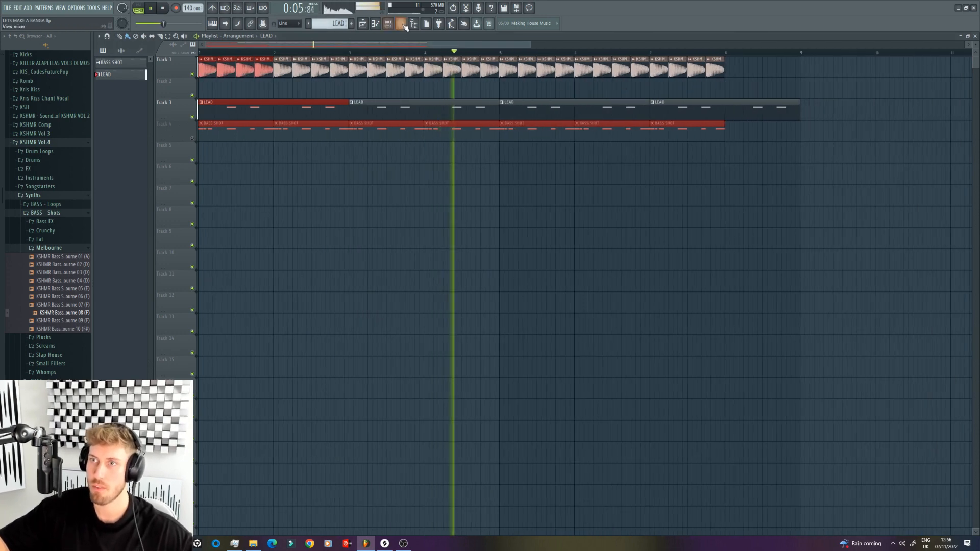
key("space")
left_click(917, 404)
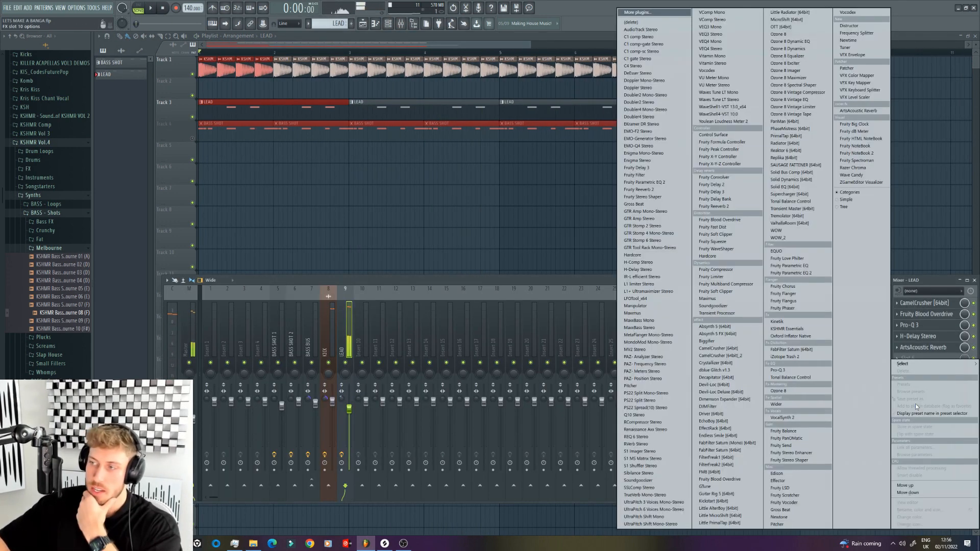
left_click(733, 500)
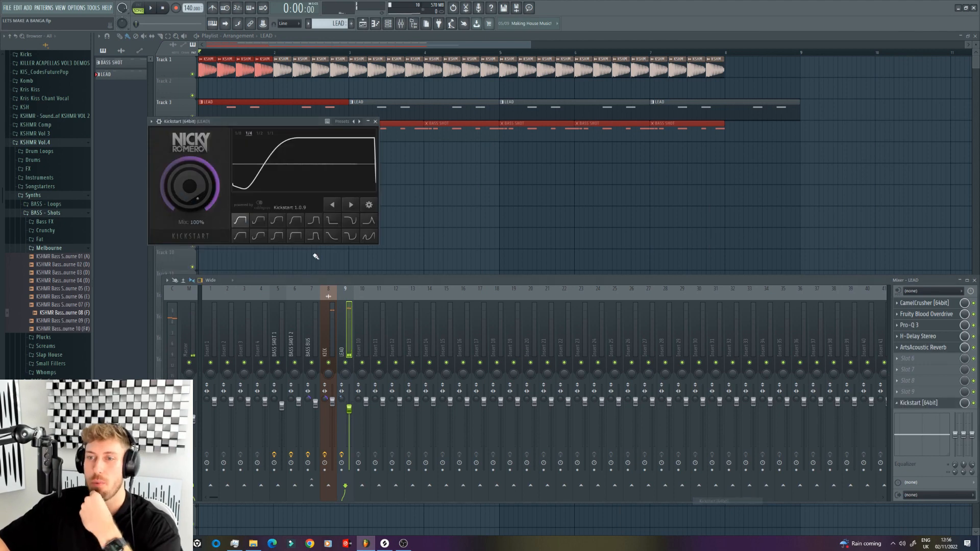
left_click(294, 222)
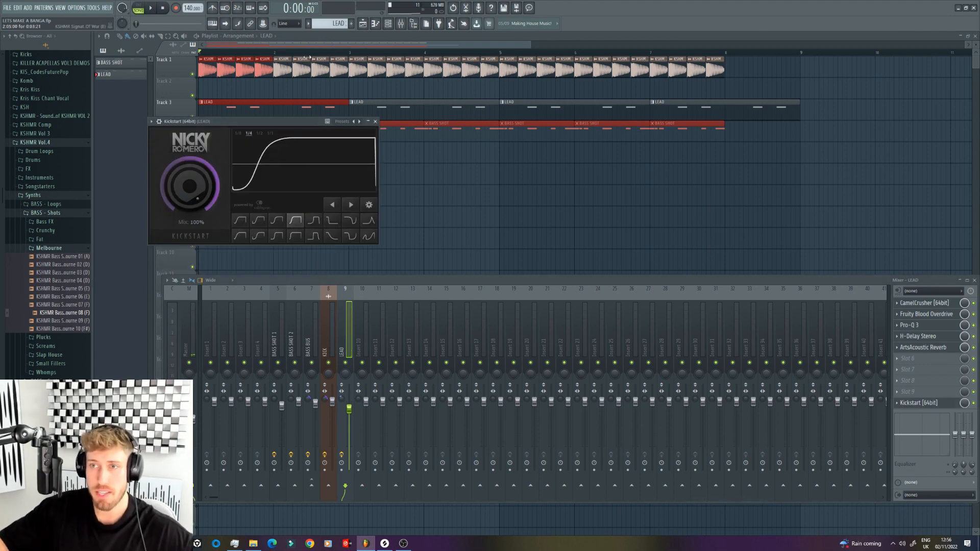
Step: Play the arrangement and lower the mix level of Kickstart on the LEAD track
left_click(313, 37)
key("space")
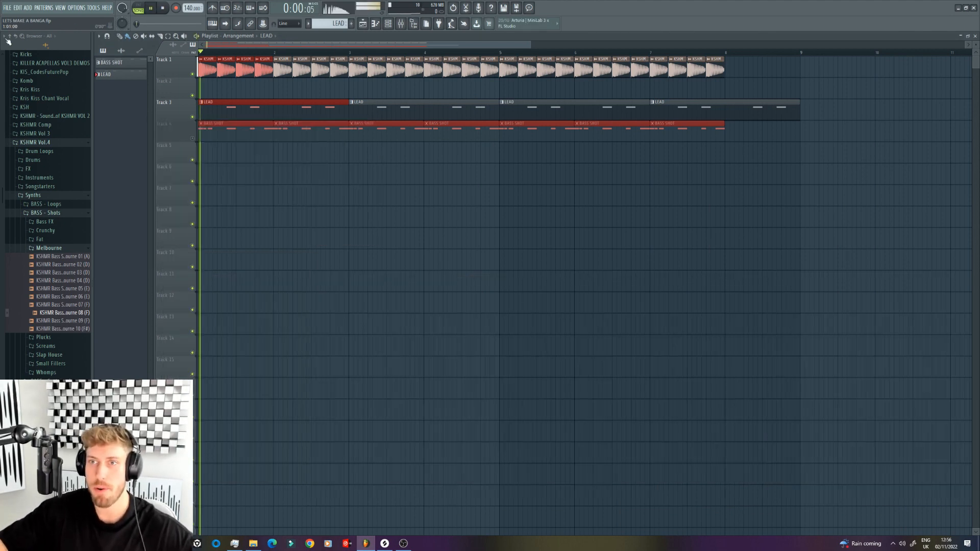
left_click(401, 23)
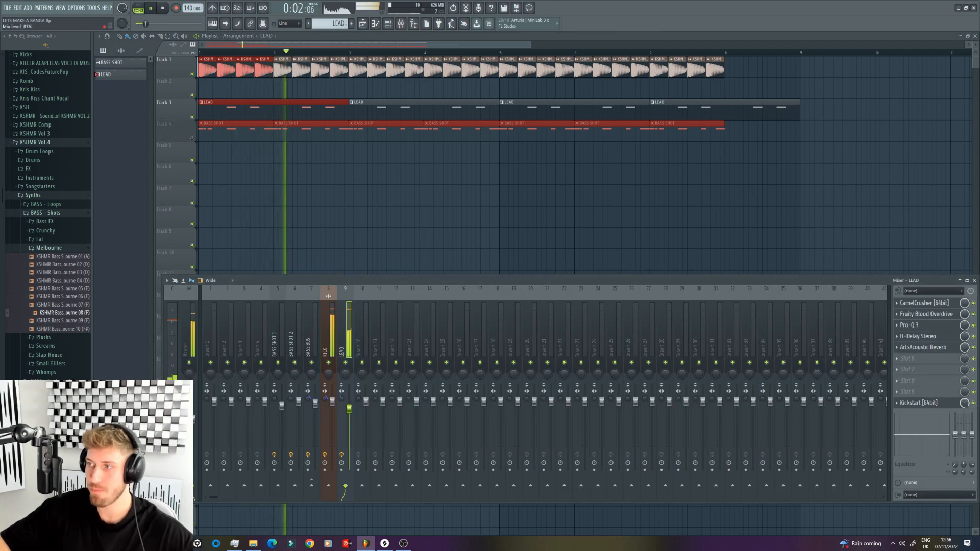
left_click_drag(964, 403, 964, 427)
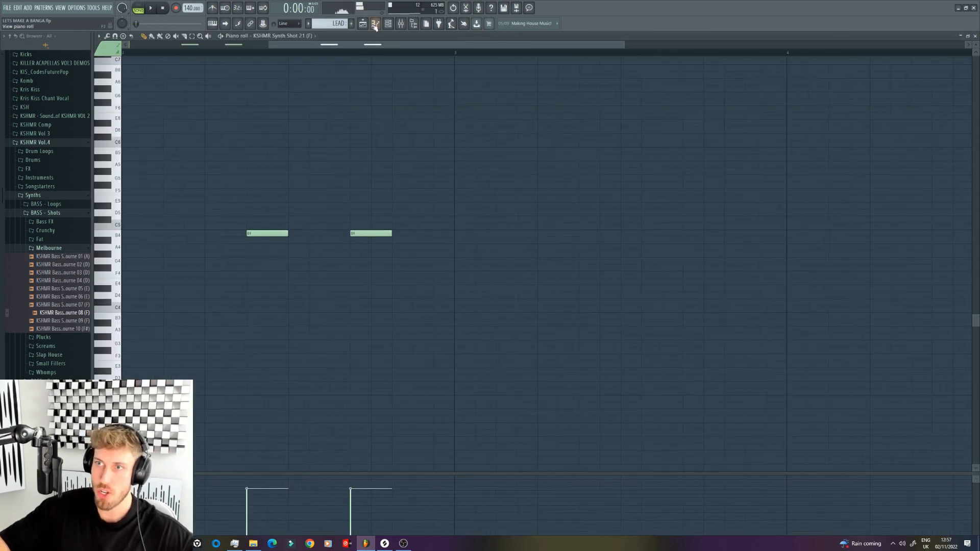
Step: Rearrange the LEAD clips on Track 3 into two four-bar clips covering bars 1 to 8
left_click(363, 24)
right_click(366, 111)
left_click_drag(352, 104, 503, 116)
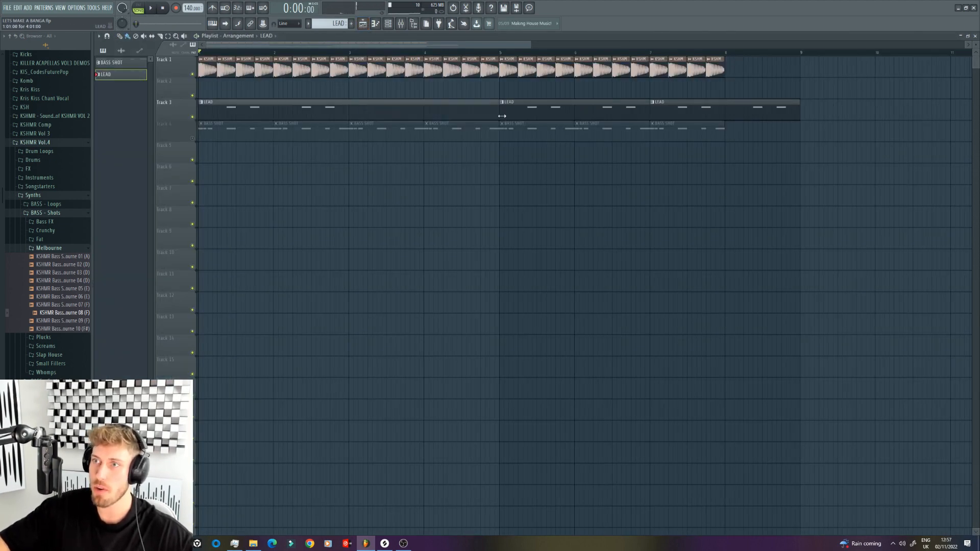
right_click(547, 115)
right_click(663, 110)
left_click(530, 109)
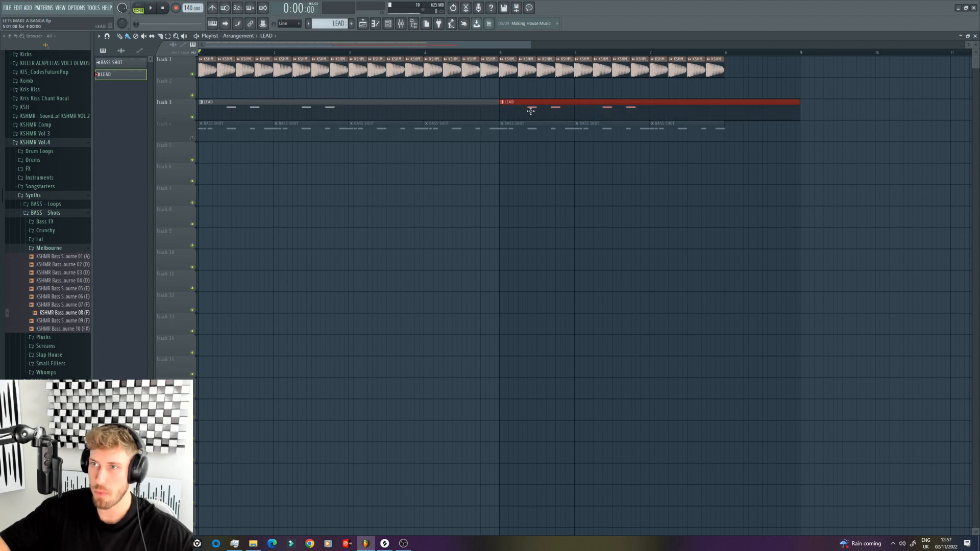
Step: Copy the LEAD pattern's first two bars of notes into bars 3 and 4, and add an extra B4 note at the end of bar 4
double_click(530, 110)
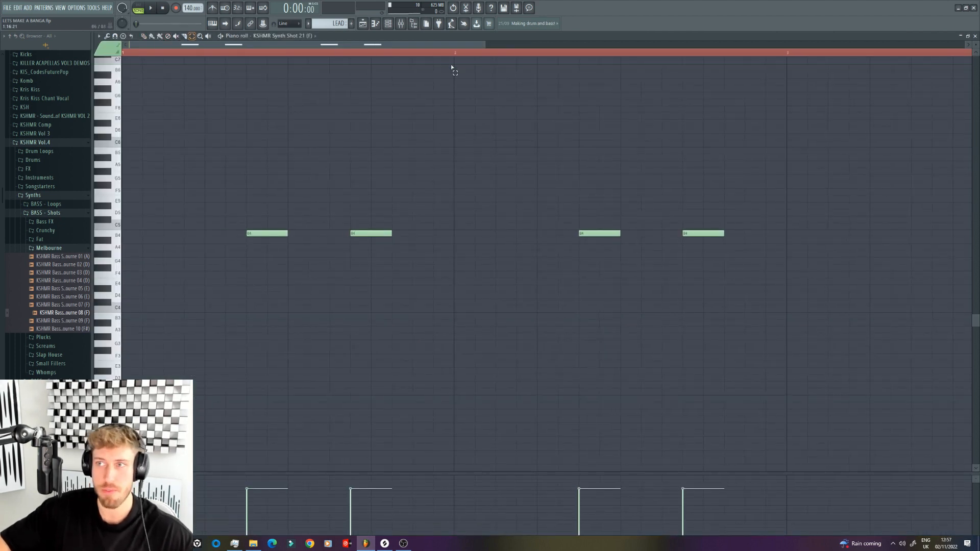
left_click_drag(485, 44, 943, 45)
left_click_drag(629, 328, 187, 20)
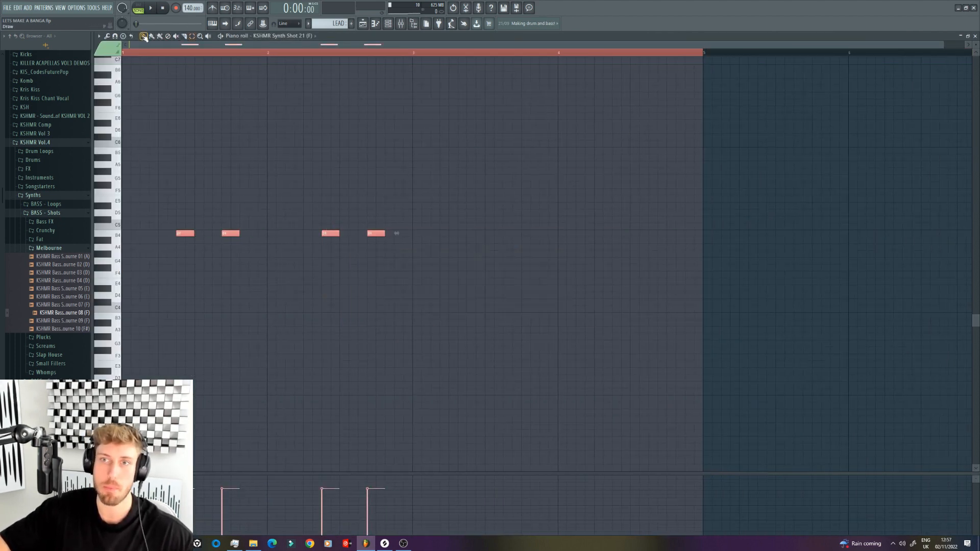
left_click_drag(185, 233, 475, 234)
left_click(687, 233)
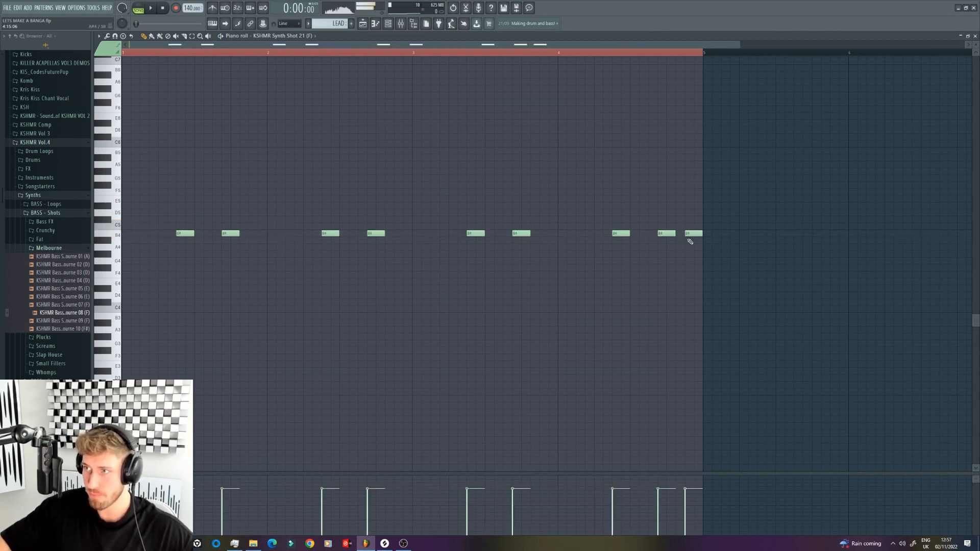
Step: Duplicate the four-bar LEAD phrase into bars 5 to 8 of the pattern
key("space")
left_click_drag(739, 45, 963, 45)
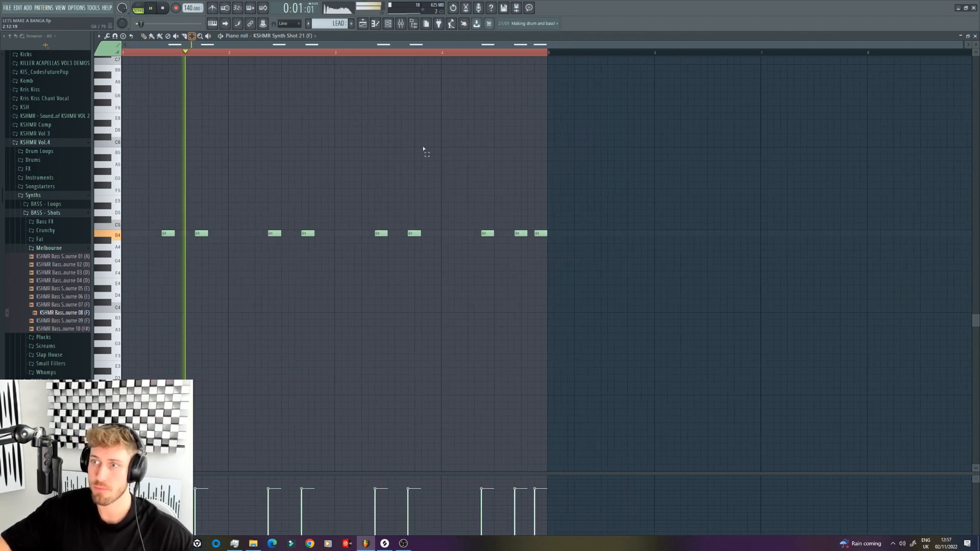
left_click_drag(676, 306, 169, 52)
left_click(144, 36)
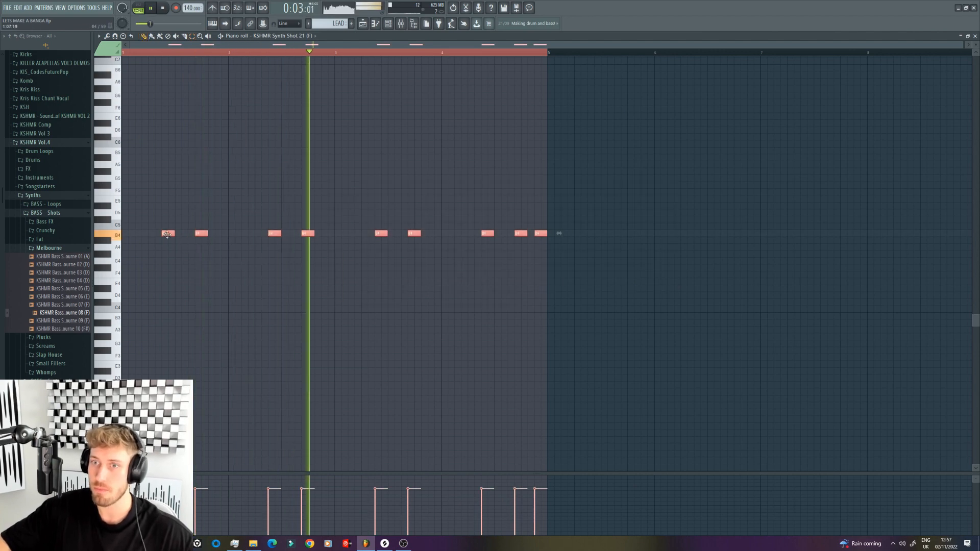
left_click_drag(166, 233, 576, 233)
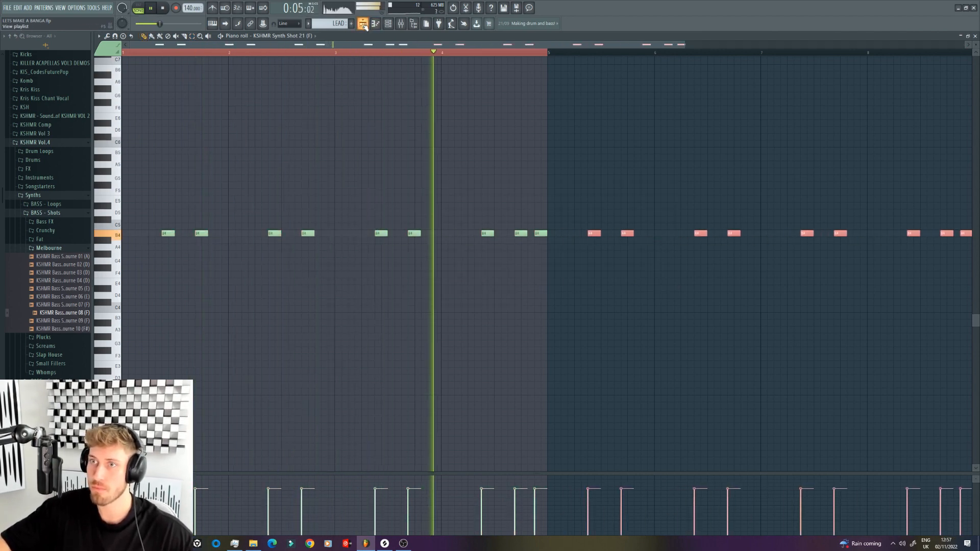
Step: Delete the second LEAD clip and extend the first one to eight bars in the playlist
key("F5")
right_click(618, 102)
left_click_drag(498, 111, 801, 115)
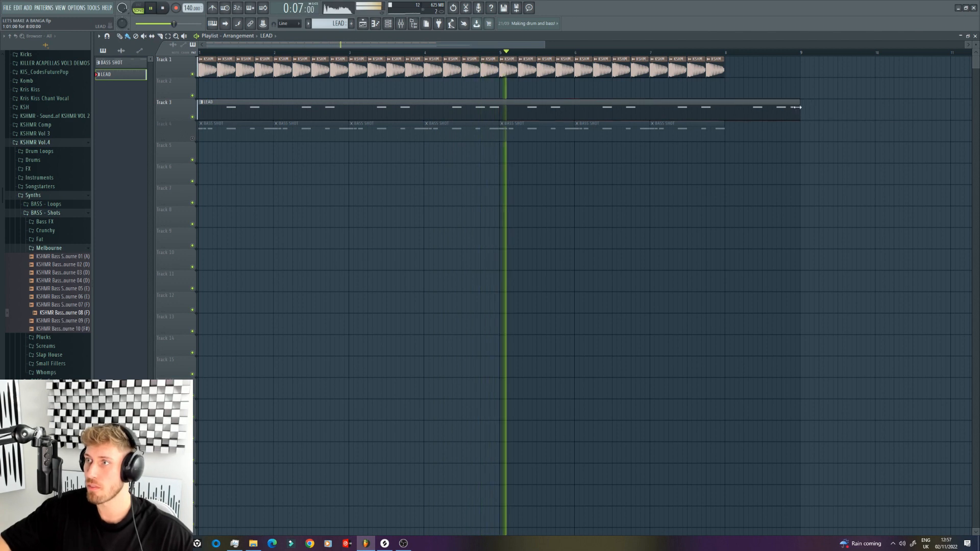
key("space")
Step: Try raising the first note of bar 5 in the LEAD pattern to C5 and listen to it
key("F7")
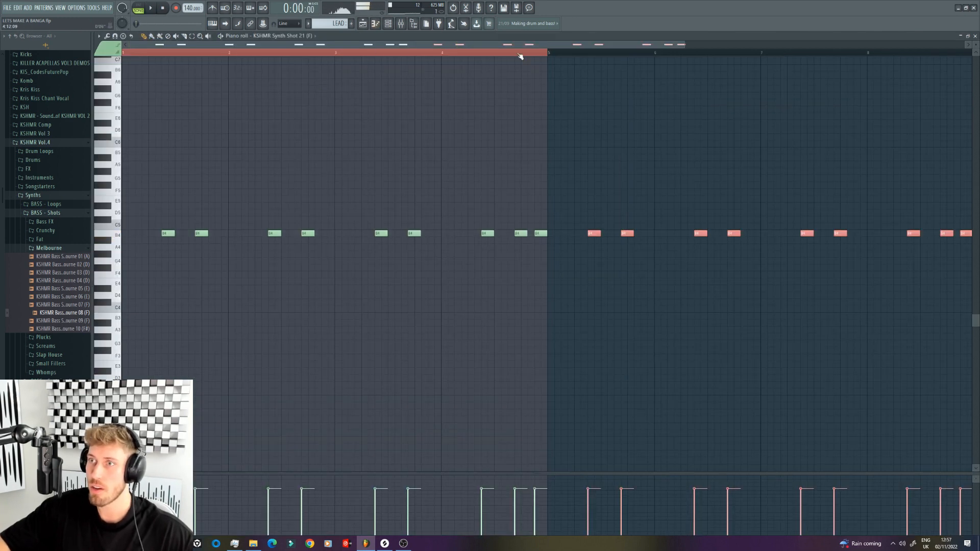
left_click(553, 52, "ctrl")
left_click(712, 185)
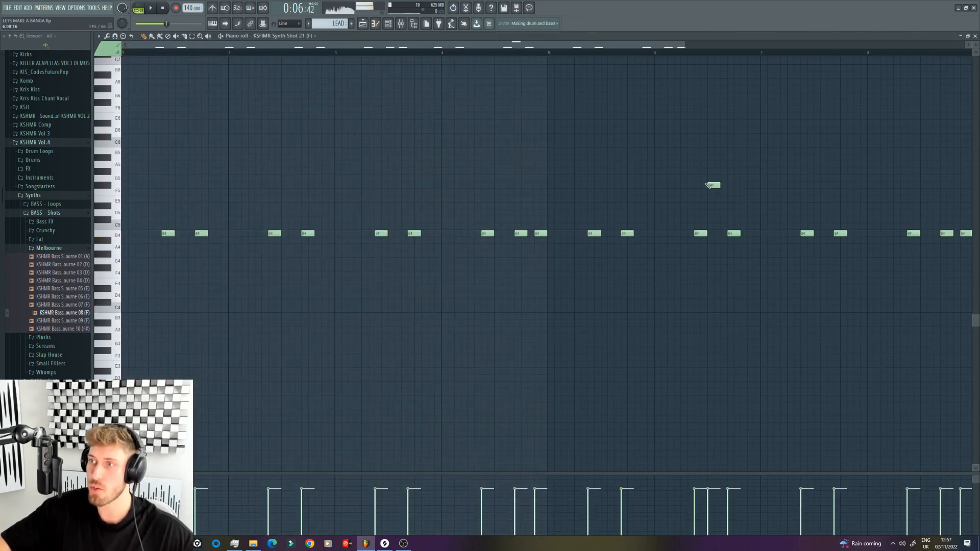
right_click(713, 185)
left_click_drag(591, 233, 591, 226)
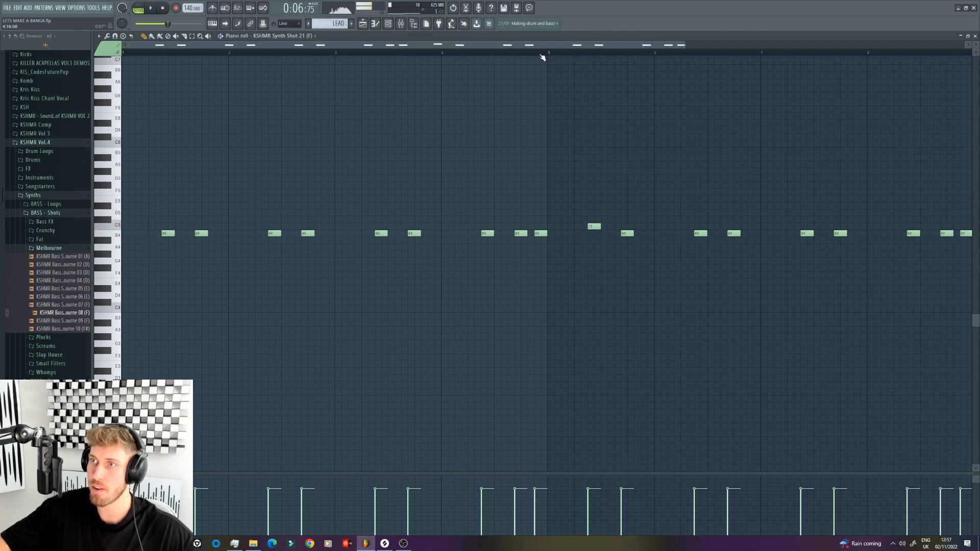
key("space")
scroll(728, 144, "down", 2)
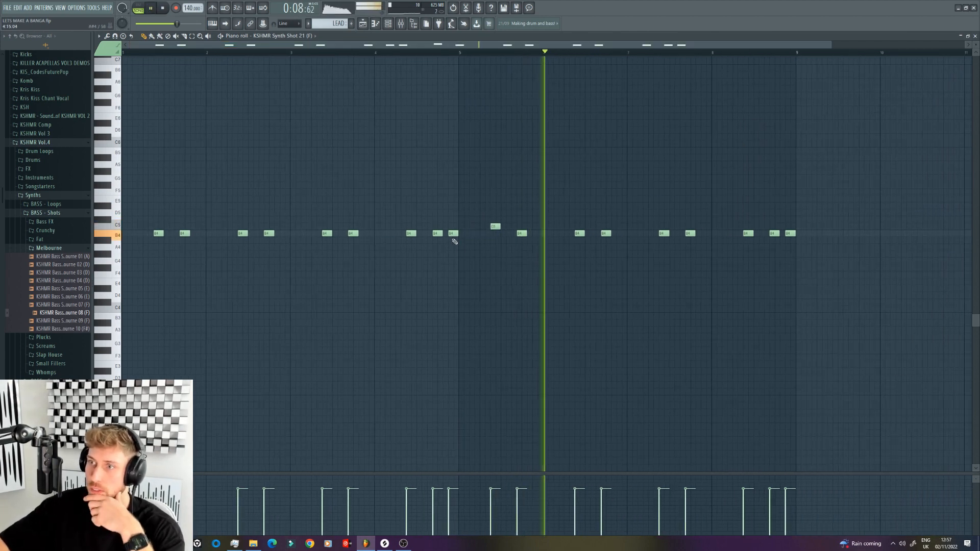
key("space")
Step: Try bar 5's first LEAD note at A4 during playback, and return it to B4
left_click_drag(495, 227, 498, 250)
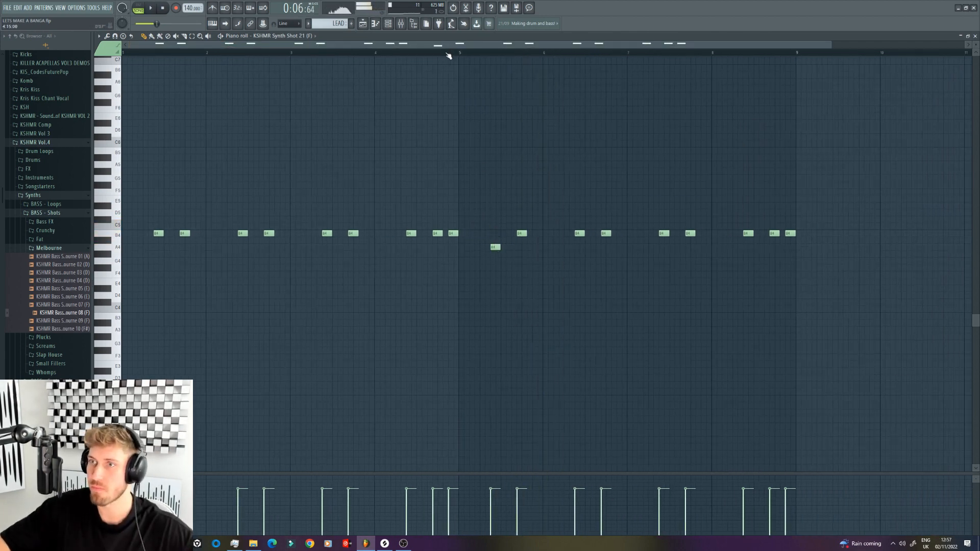
left_click_drag(449, 55, 431, 57)
key("space")
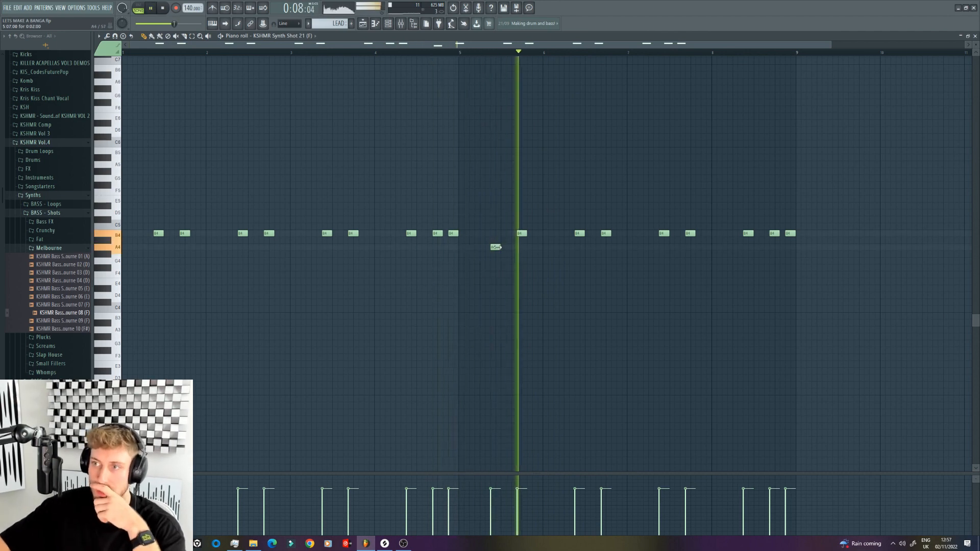
left_click_drag(495, 247, 495, 233)
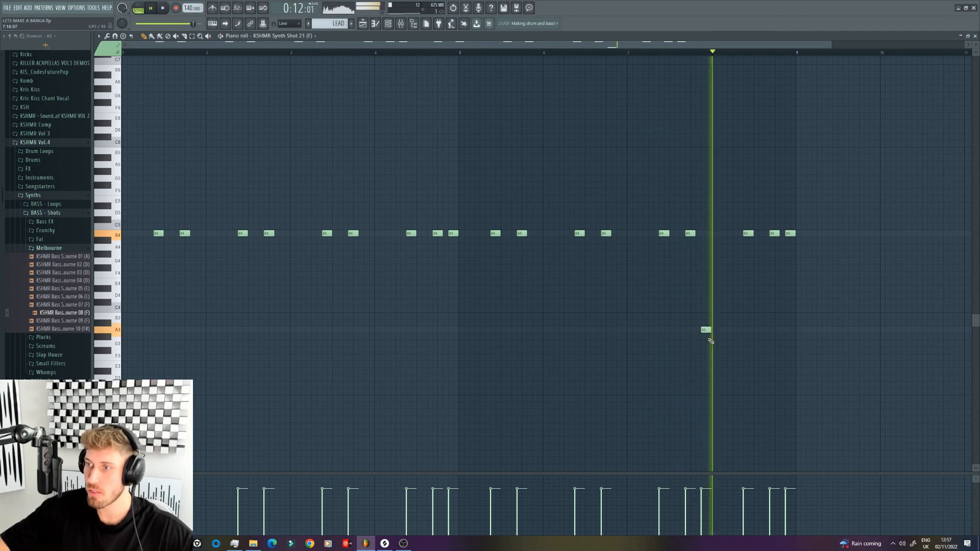
Step: Set the low note at the end of bar 7 to B3 and delete the three B4 notes in bar 8
key("space")
left_click(706, 331)
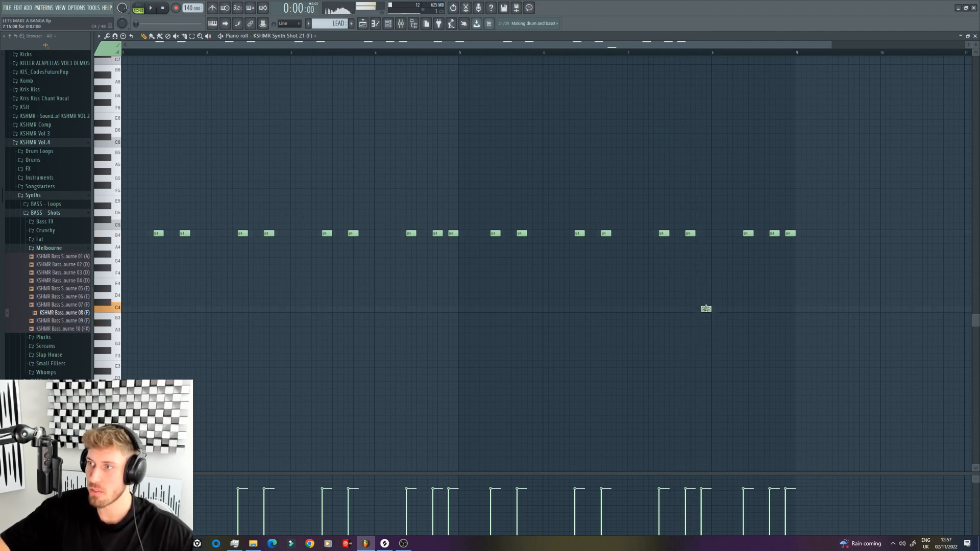
left_click(662, 53)
key("space")
right_click(748, 233)
right_click(774, 233)
right_click(790, 234)
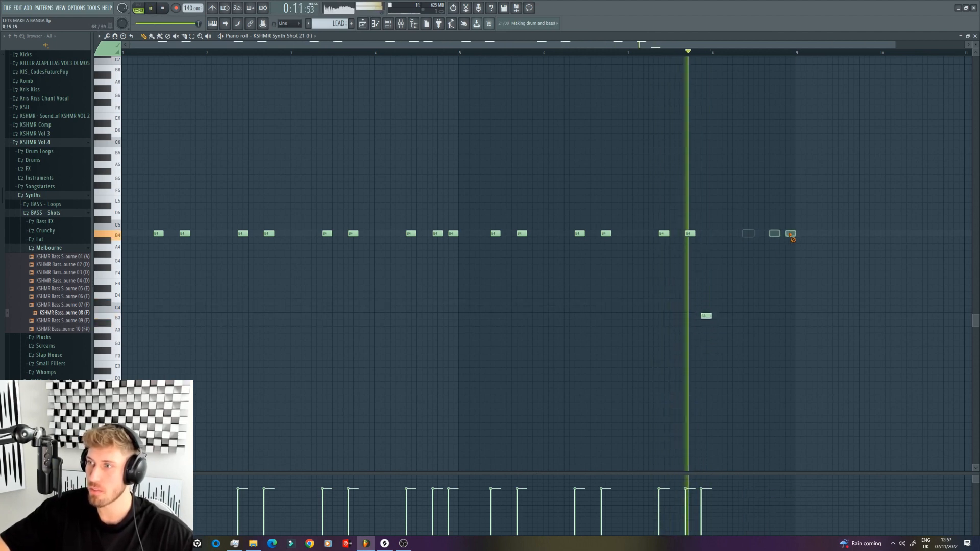
key("space")
Step: Extend the LEAD clip one beat into bar 8, unmute the BASS SHOT track and mute the LEAD track
key("F5")
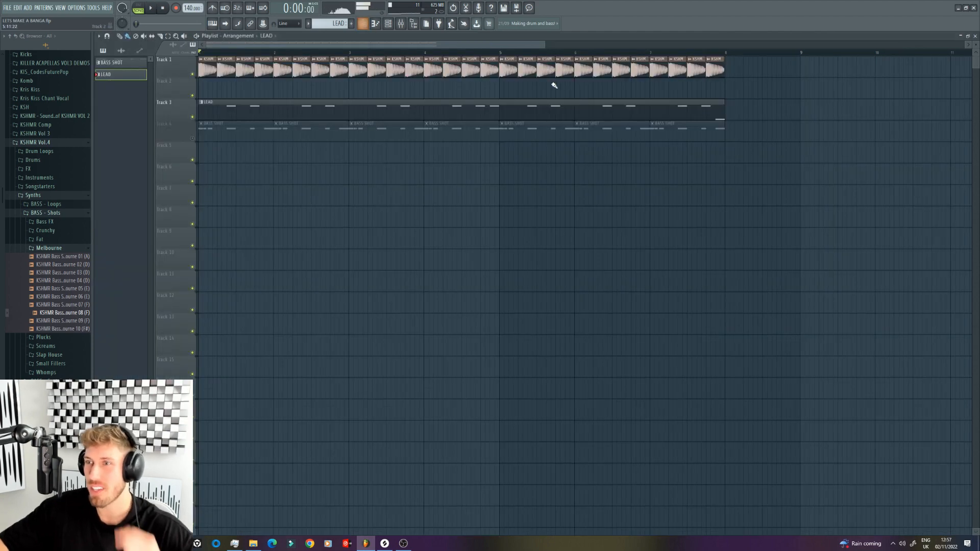
left_click_drag(722, 117, 744, 117)
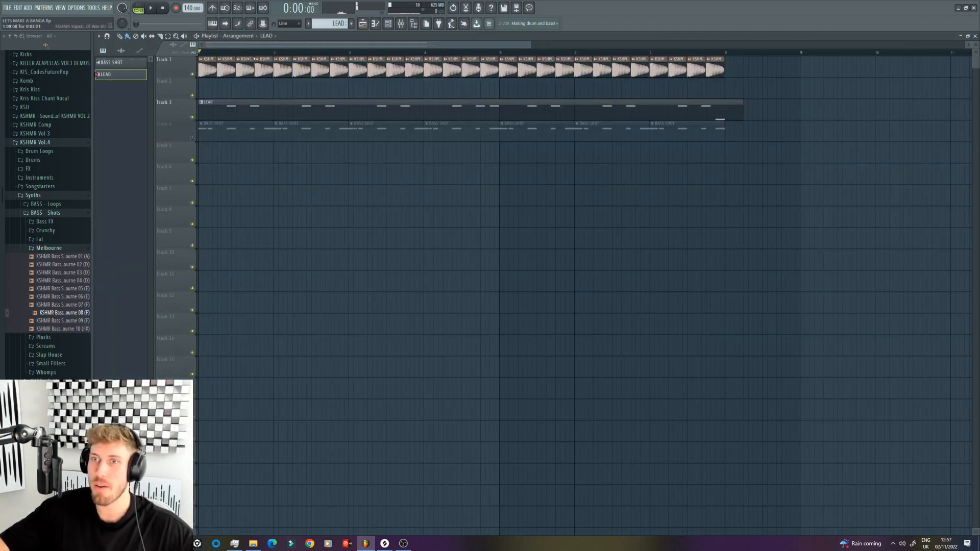
left_click(192, 138)
left_click(192, 117)
Step: Open the BASS SHOT pattern's notes with the channel rack and mixer, and select the BASS SHOT 2 mixer track
double_click(259, 129)
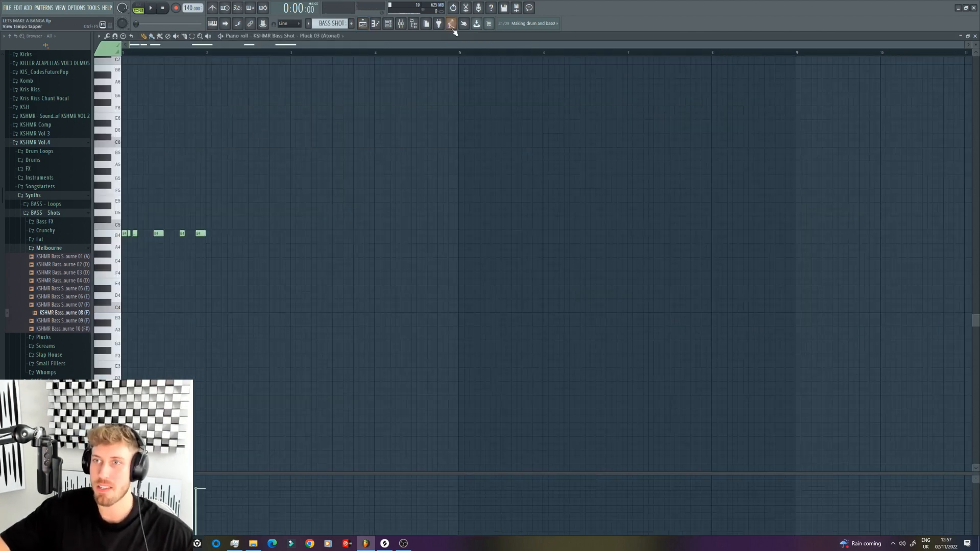
left_click(389, 26)
left_click(401, 26)
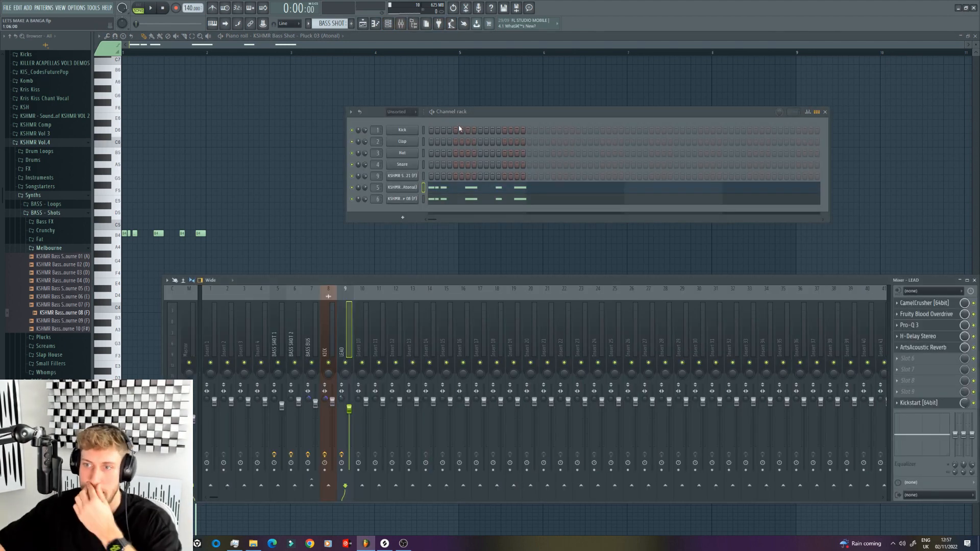
left_click(295, 337)
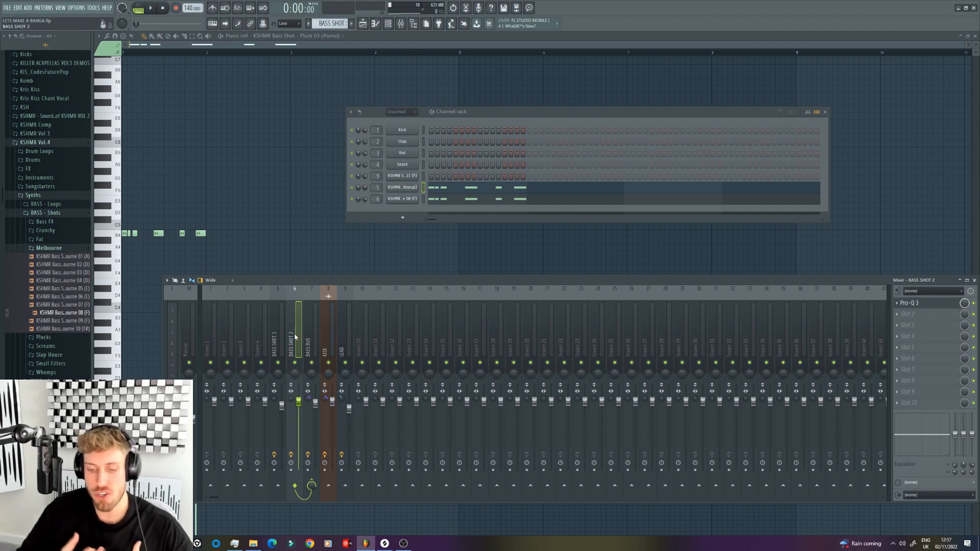
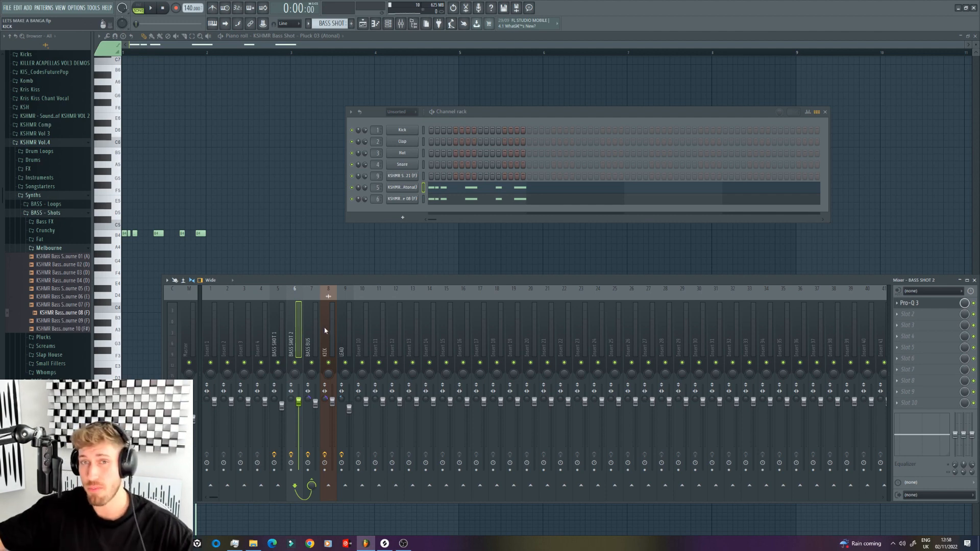
Step: Add Kickstart to slot 9 of the BASS BUS mixer track, choosing the fourth upper-row curve and an 81% mix during playback
left_click(312, 315)
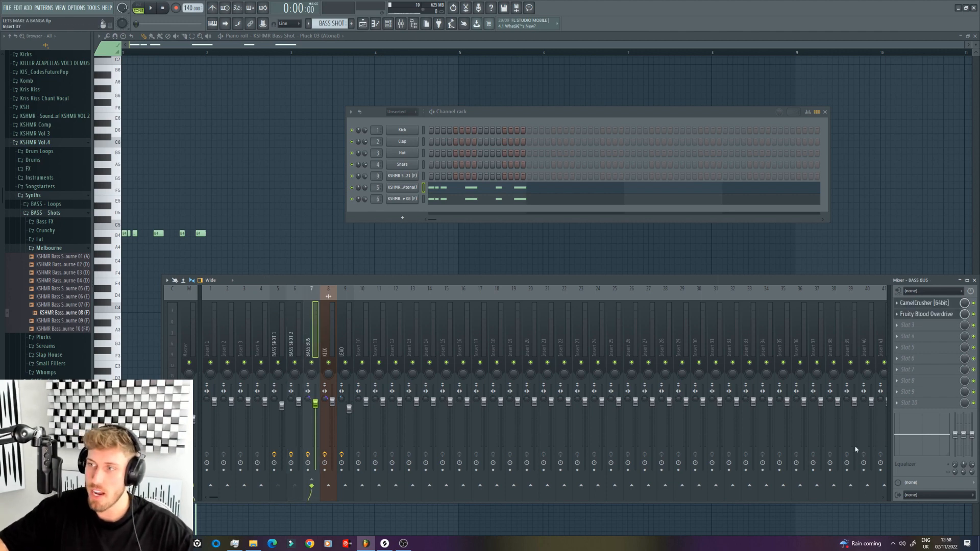
left_click(907, 392)
left_click(725, 499)
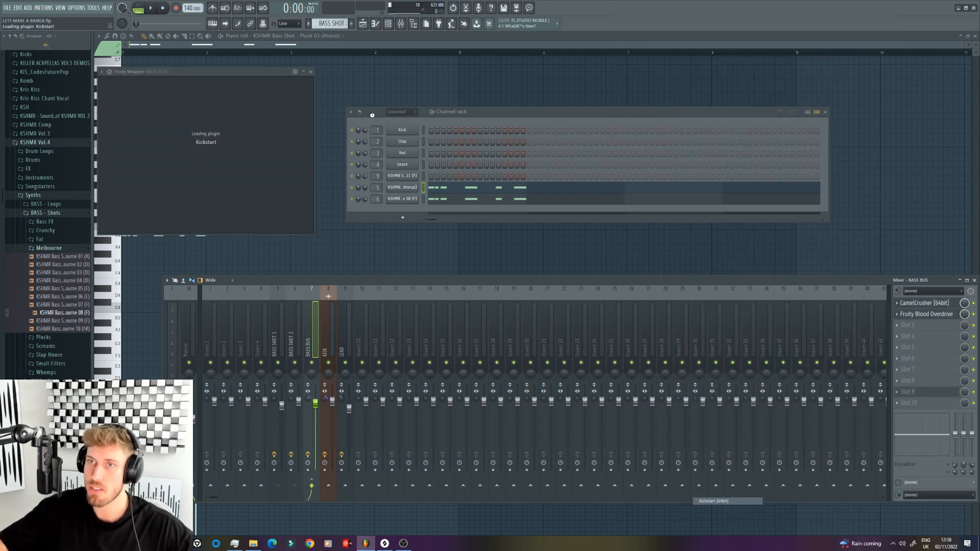
key("space")
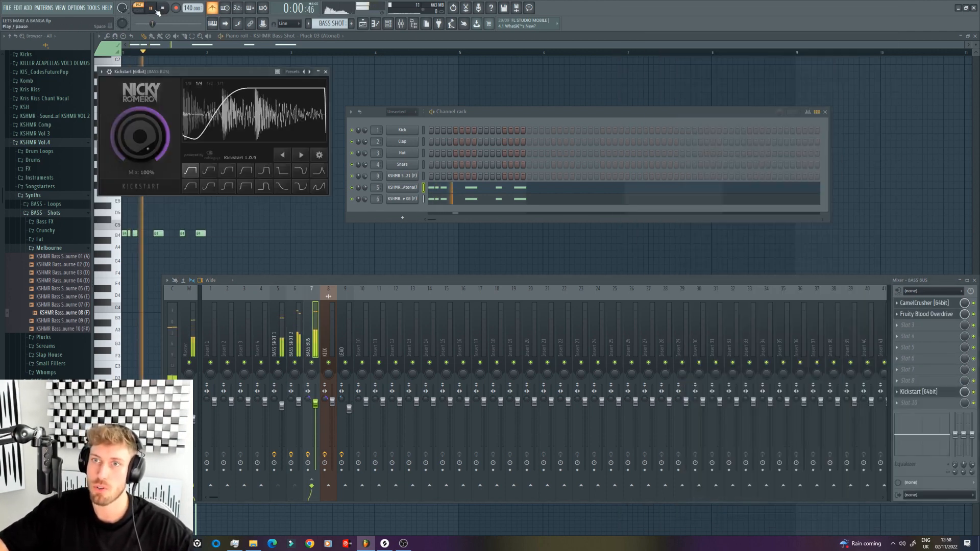
left_click(242, 175)
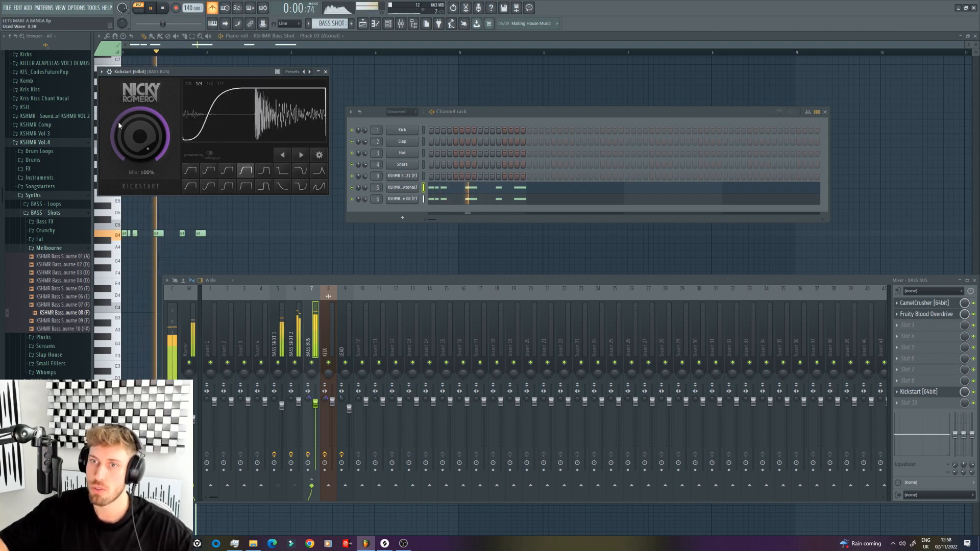
left_click_drag(140, 138, 141, 153)
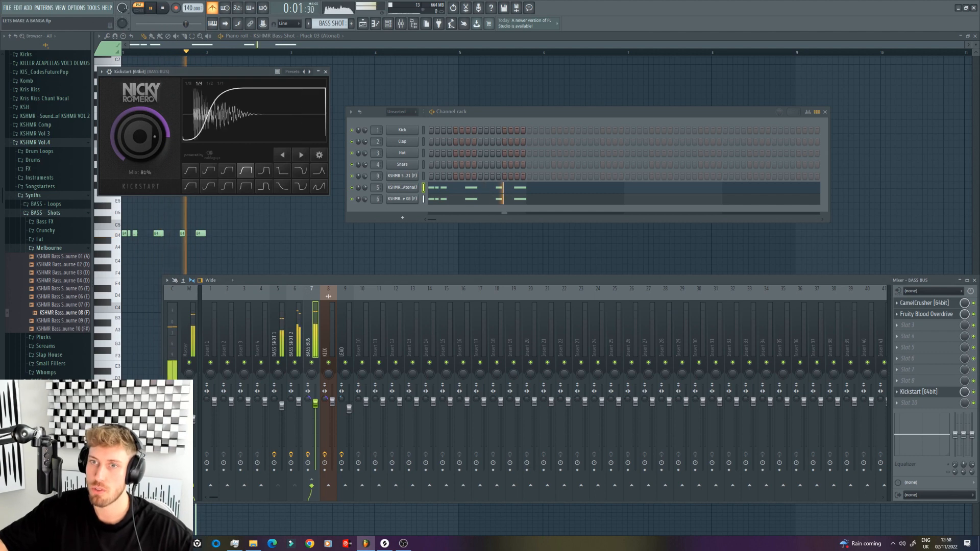
Step: Play the bass with the kicks in the arrangement and lower the Kickstart slot's mix level to 80% on BASS BUS
key("space")
key("F5")
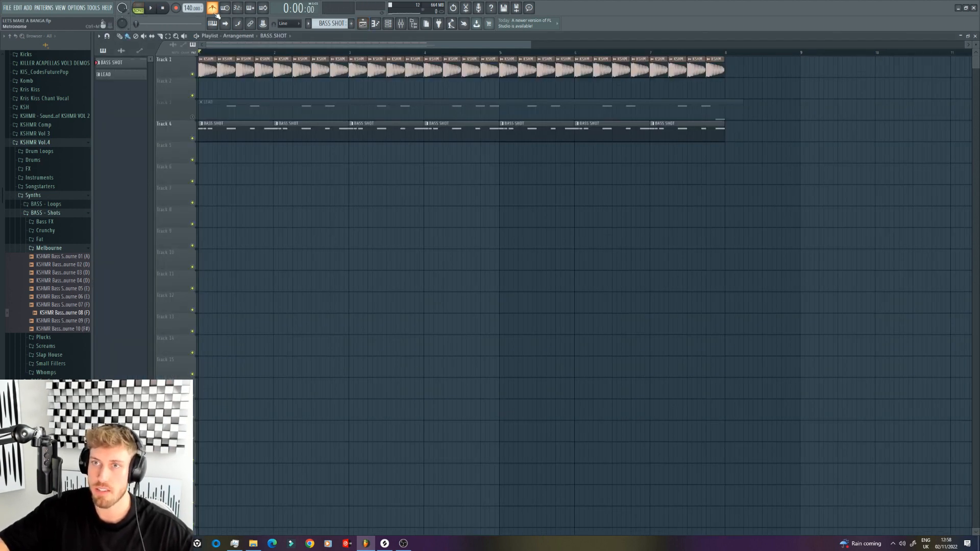
key("space")
key("F9")
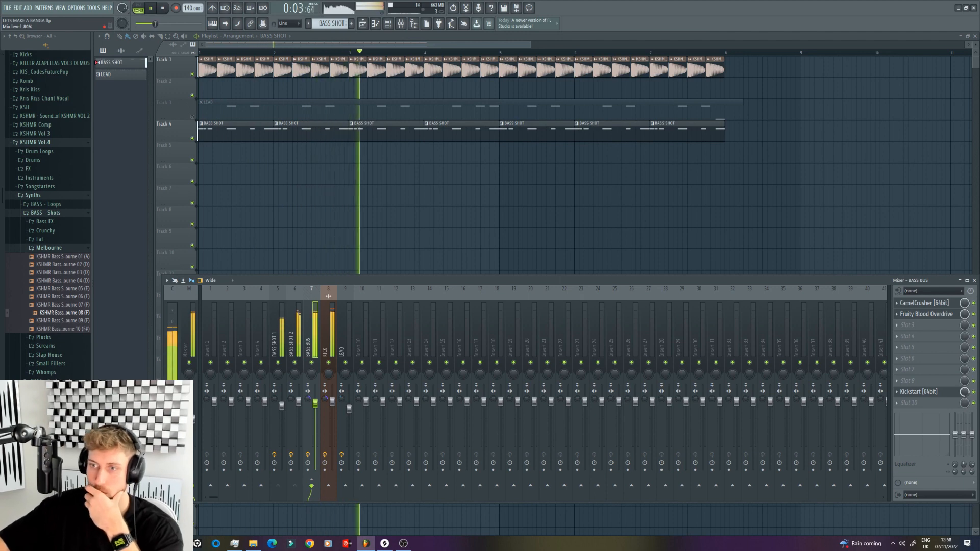
key("space")
Step: Load ArtsAcoustic Reverb into slot 4 of BASS BUS with the W&W REVERB 2 preset
left_click(908, 336)
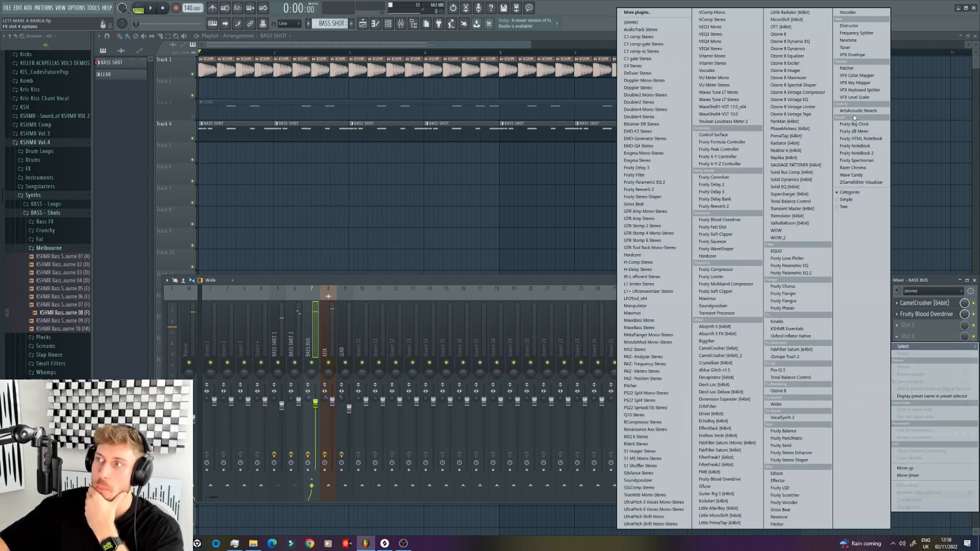
left_click(854, 112)
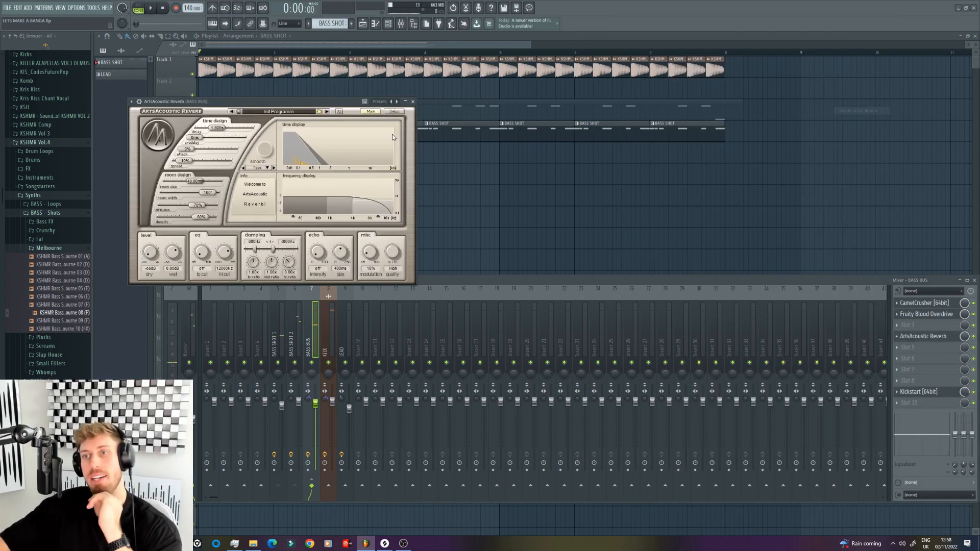
left_click(319, 111)
left_click(337, 120)
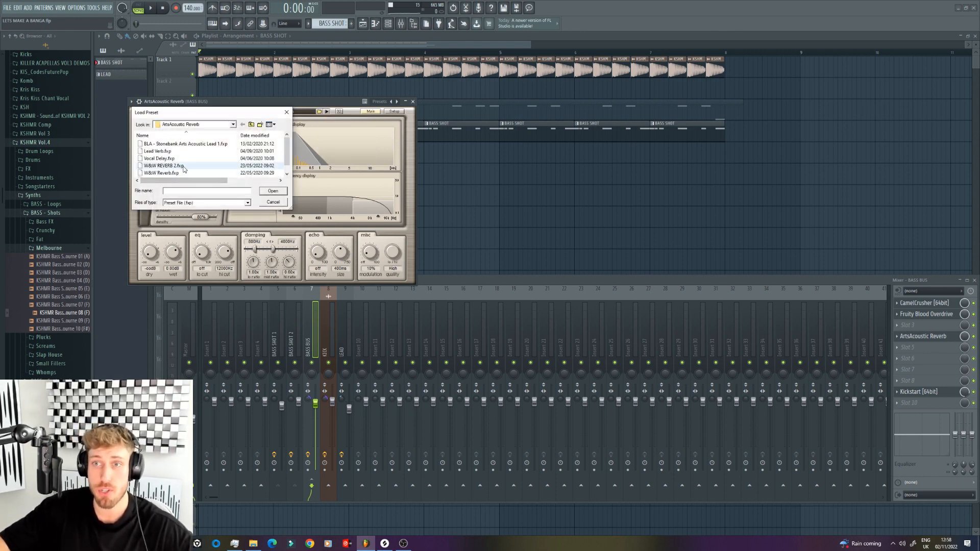
double_click(164, 165)
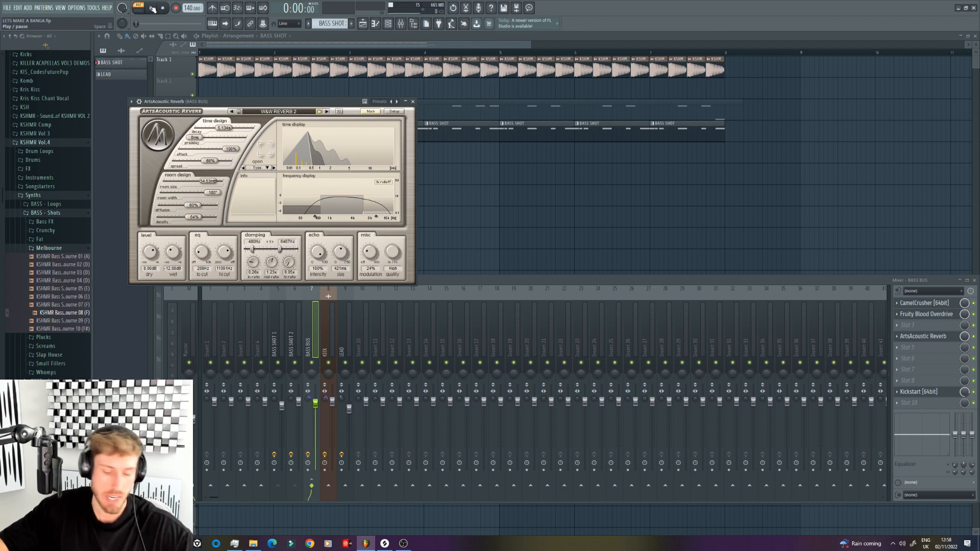
Step: Lower the reverb's high cut to about 6.7 kHz and reduce its slot mix level while listening to the bass
left_click(152, 8)
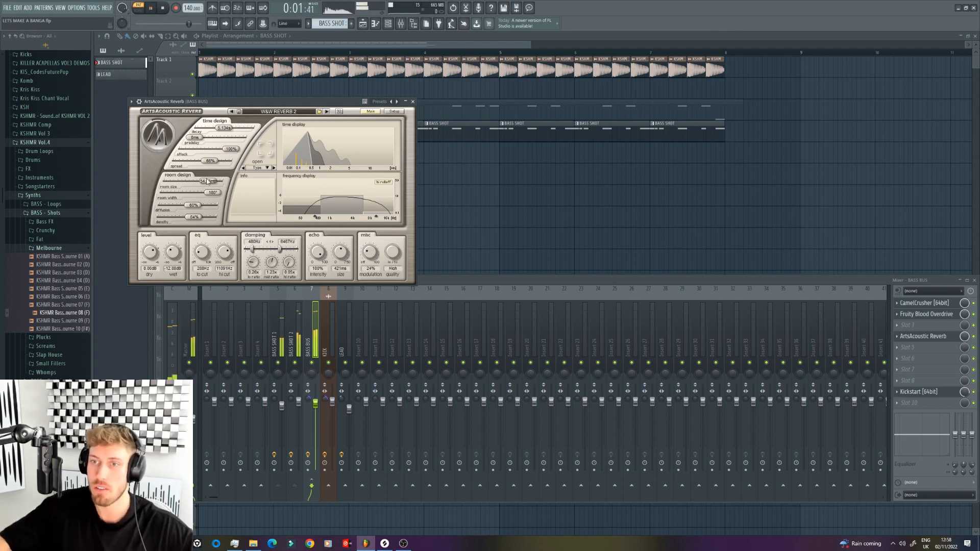
left_click_drag(225, 252, 229, 270)
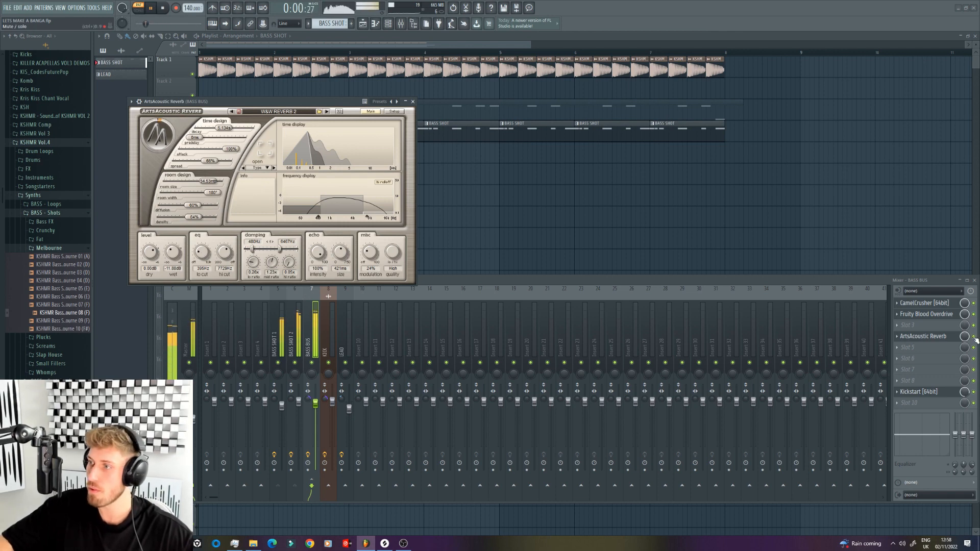
left_click_drag(964, 336, 964, 358)
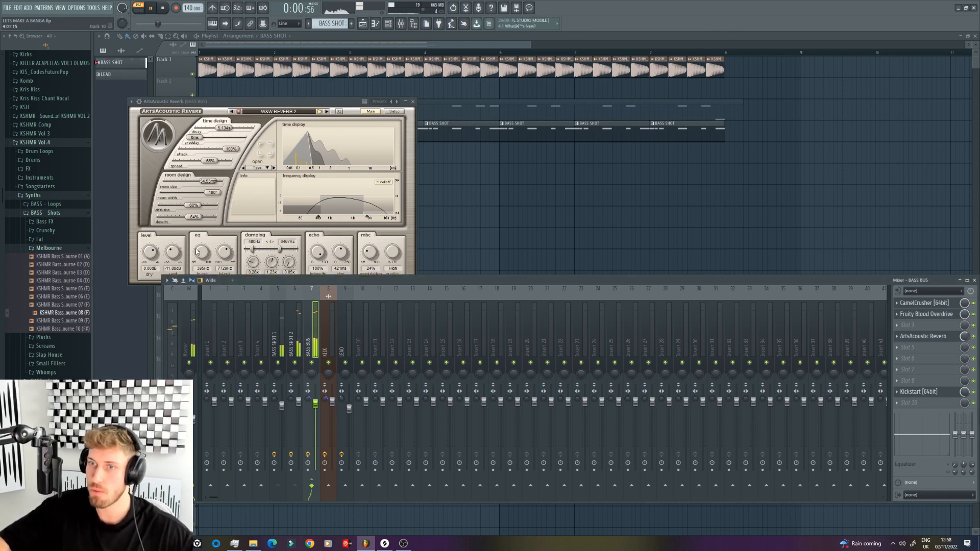
left_click_drag(223, 258, 229, 269)
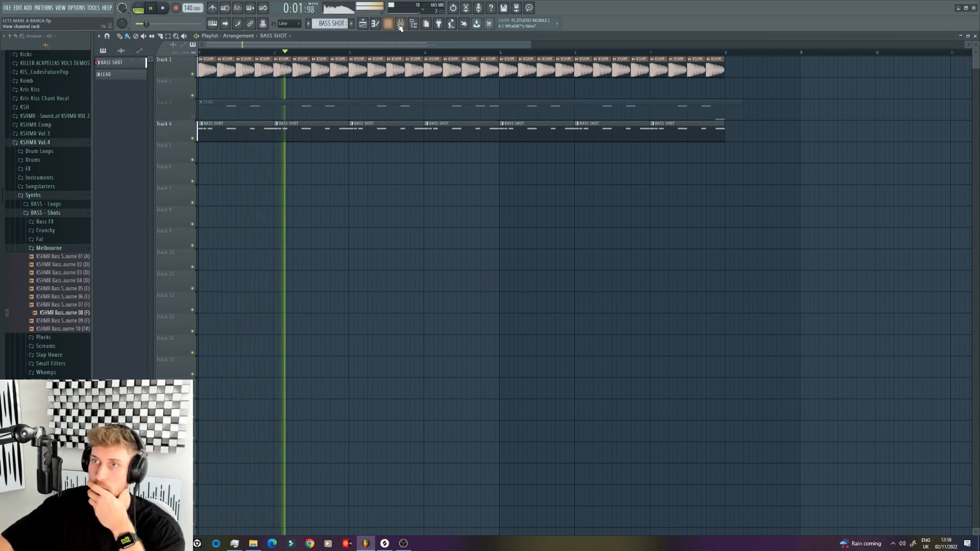
left_click(401, 25)
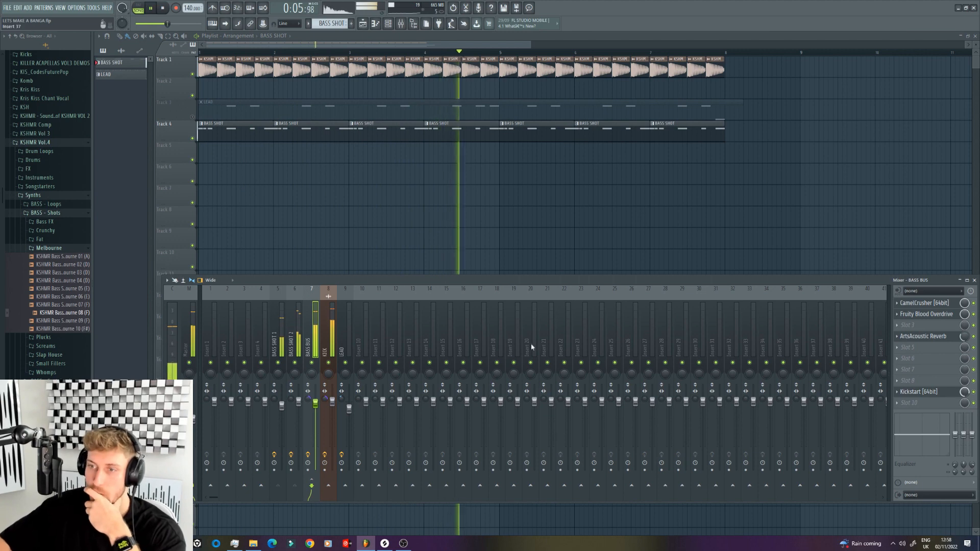
Step: Unmute the LEAD track and delete the low B3 note at the end of bar 7 in the LEAD pattern
left_click(192, 118)
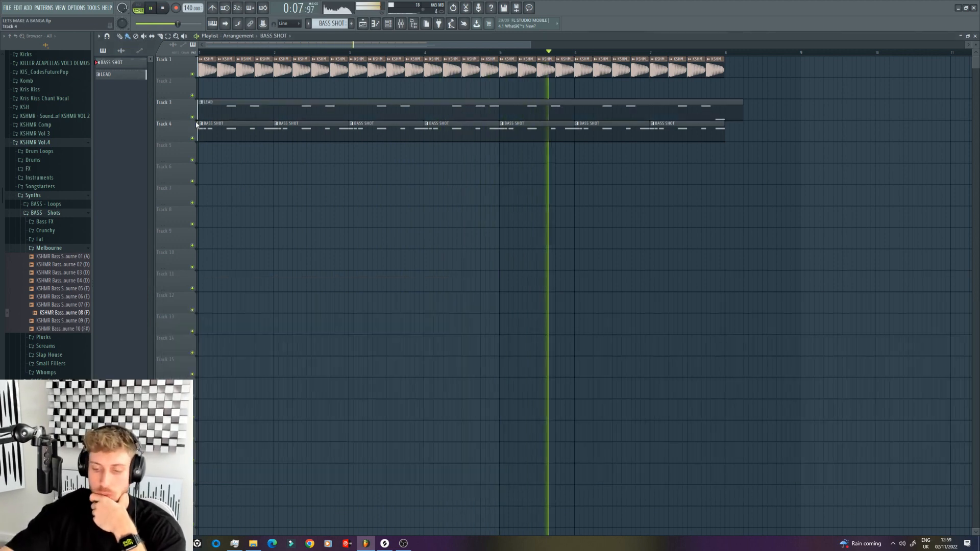
left_click_drag(529, 44, 959, 92)
left_click(409, 111)
left_click(375, 23)
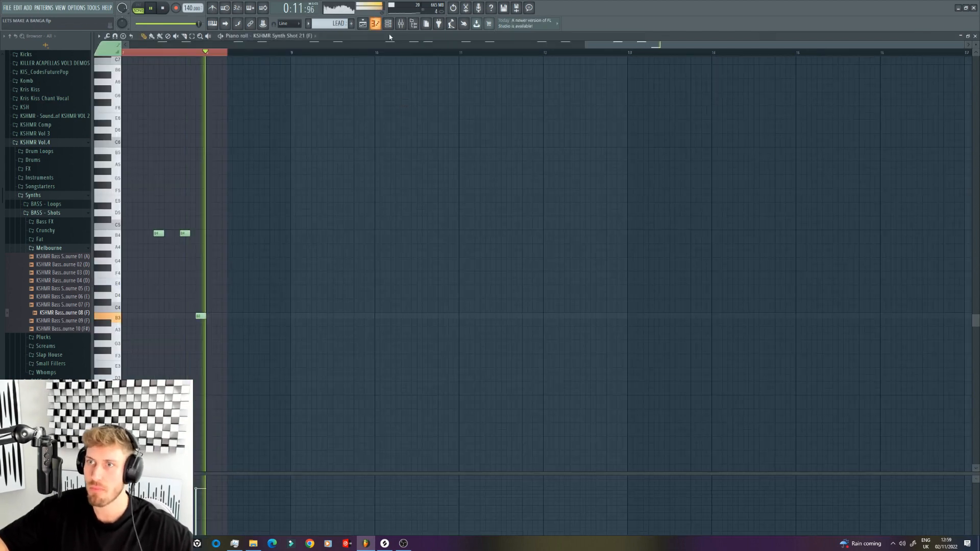
left_click(388, 24)
right_click(200, 315)
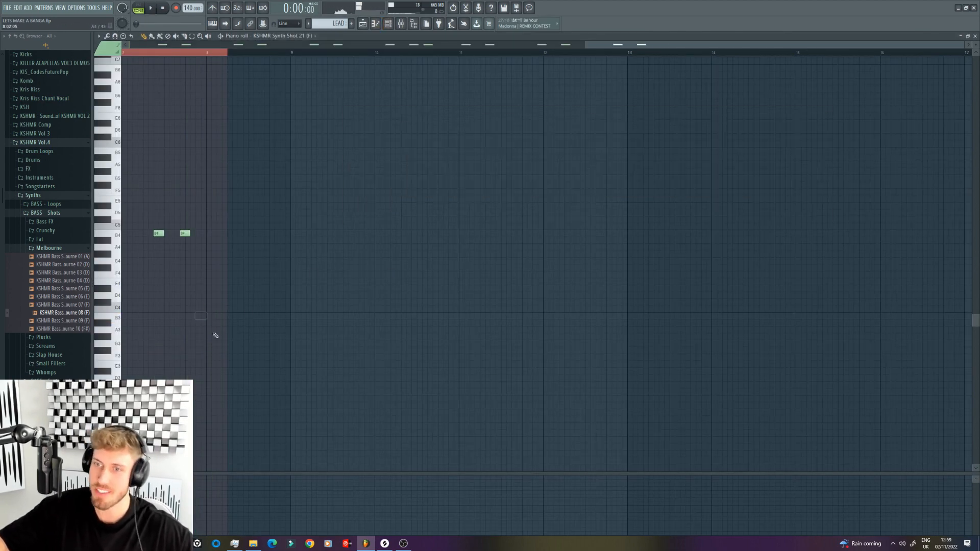
Step: Duplicate all kick, LEAD and BASS SHOT clips in the playlist so the copy starts at bar 9
left_click(363, 24)
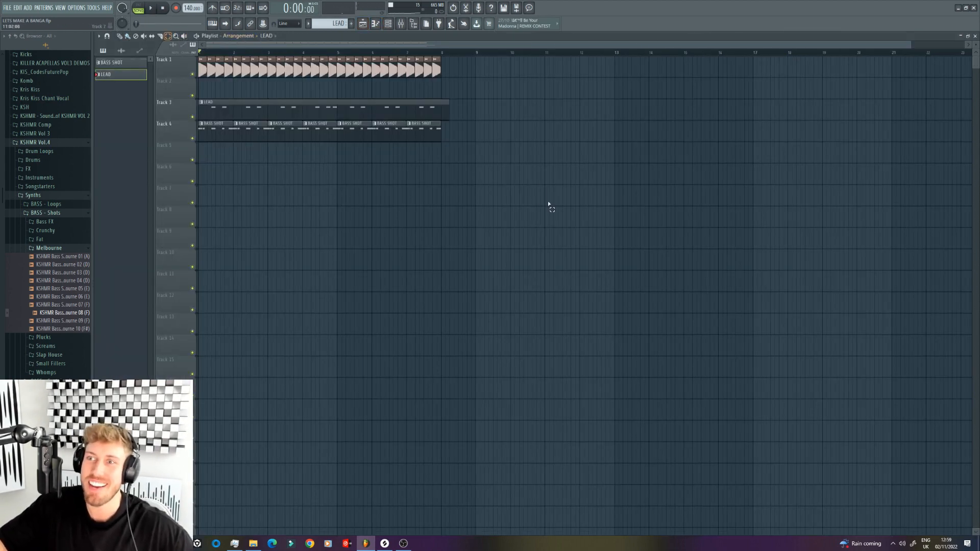
key("ctrl+a")
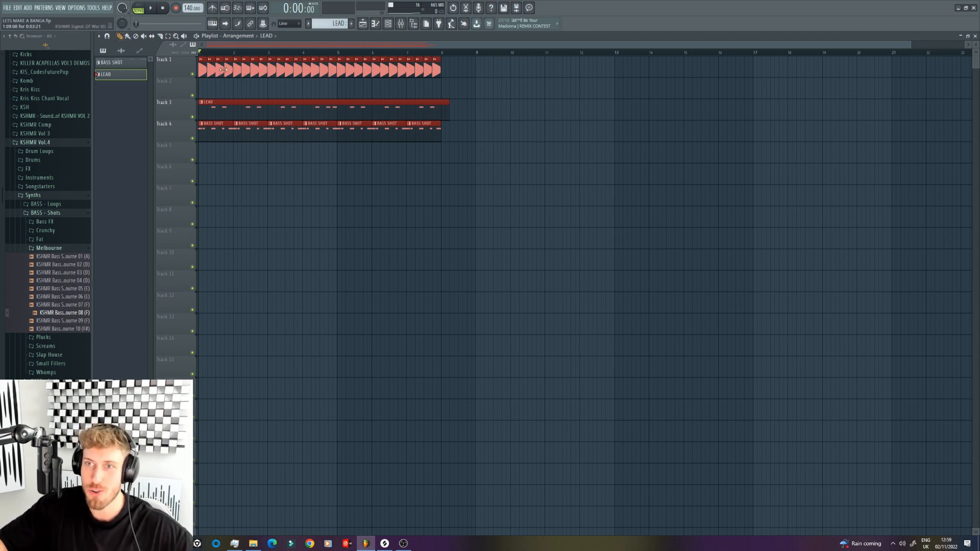
left_click_drag(227, 68, 504, 68)
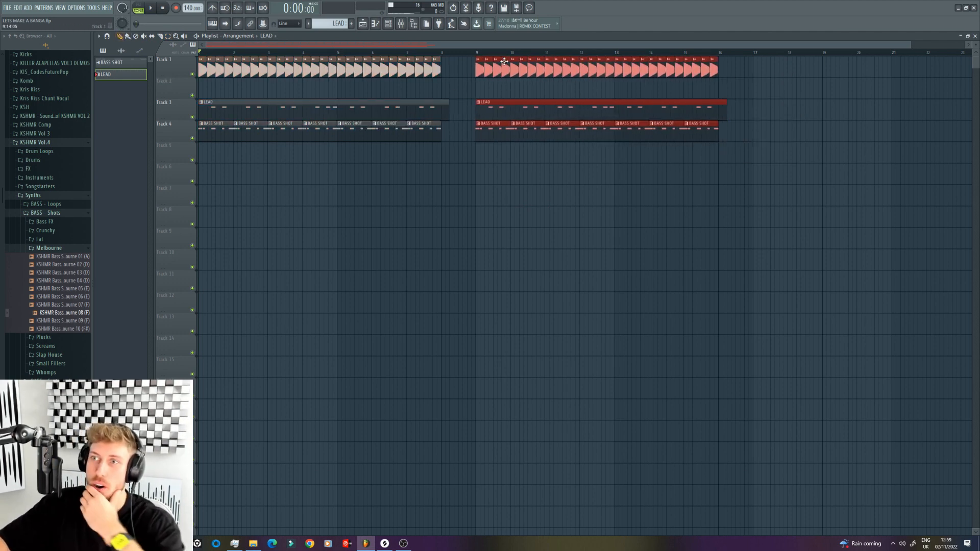
left_click(485, 191)
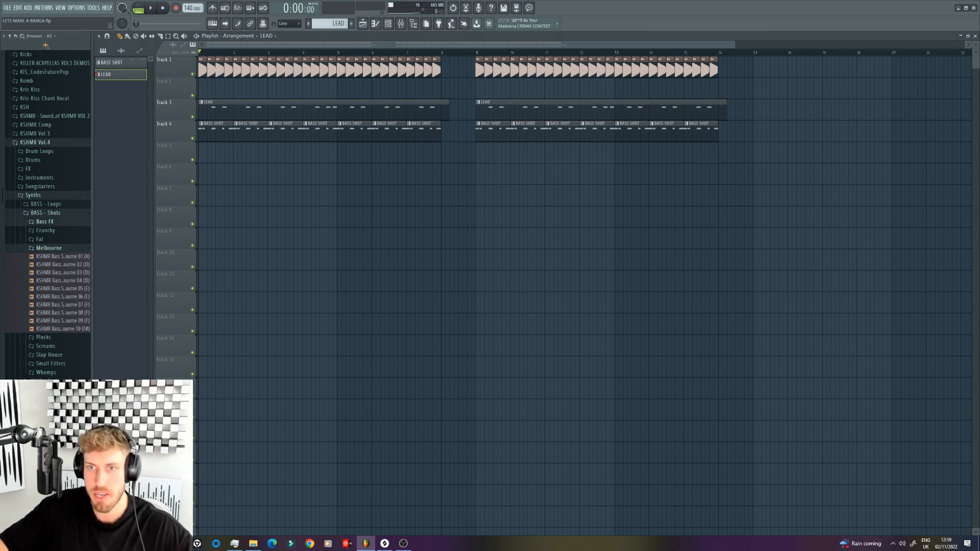
Step: Audition the Bass FX samples and place KSHMR Bass FX 05 (E) on Track 6 around the bar 8 gap
left_click(60, 264)
left_click(63, 258)
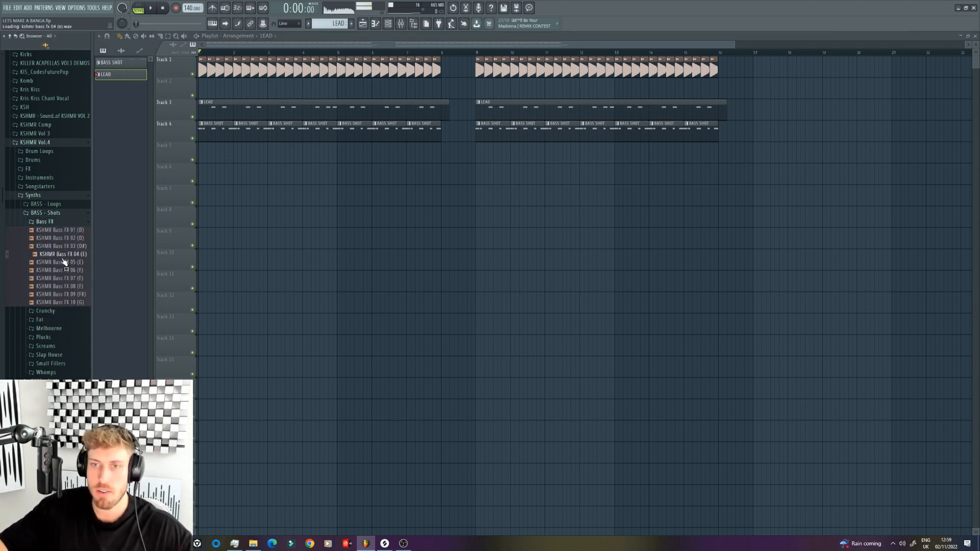
left_click(68, 262)
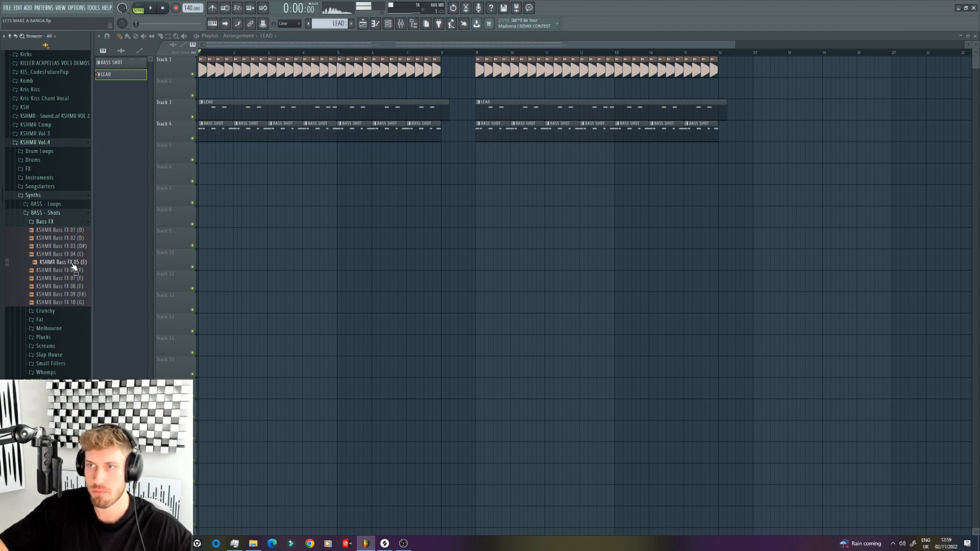
left_click_drag(74, 266, 482, 177)
right_click(445, 171)
left_click(475, 169)
Step: Align the Bass FX 05 clip with the start of bar 8, cut off its tail from step 15, and play it back
key("space")
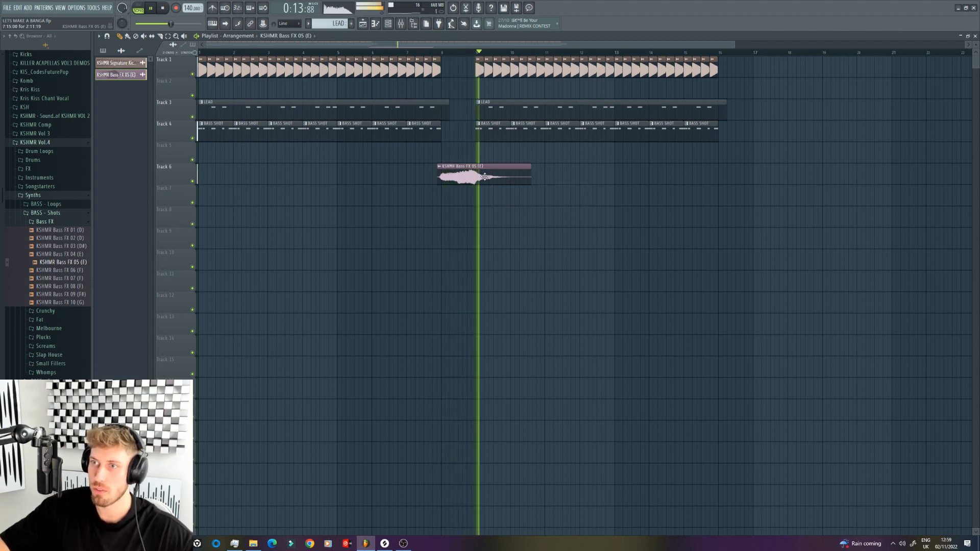
left_click_drag(482, 176, 486, 176)
key("space")
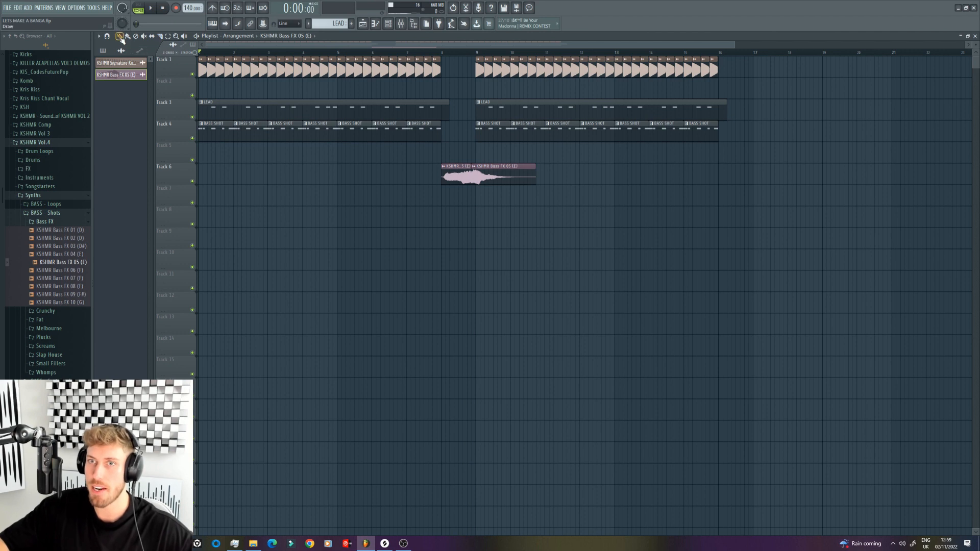
right_click(487, 168)
left_click(440, 54)
key("space")
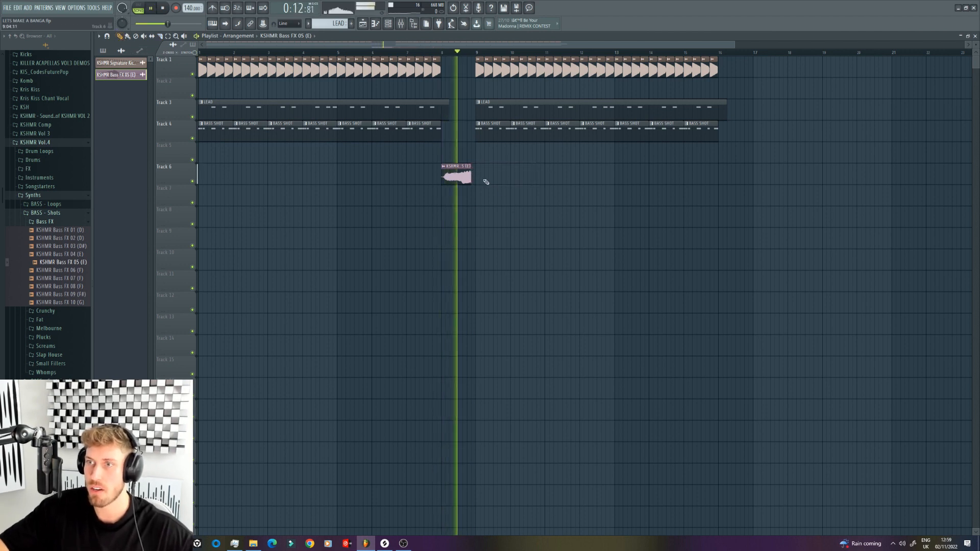
key("space")
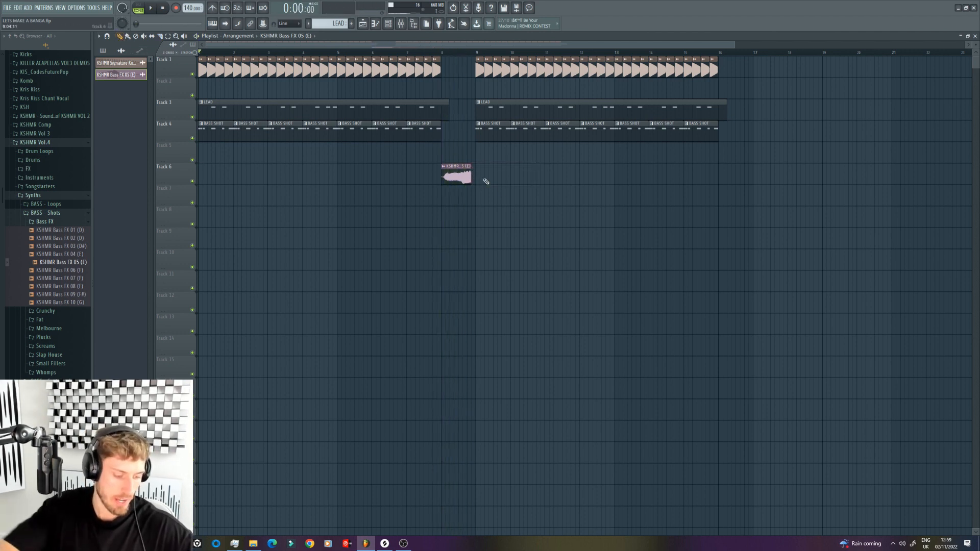
Step: Audition the reverb claps and place KSHMR Reverb Clap 03 on Track 7 where the trimmed Bass FX clip ends
left_click(41, 162)
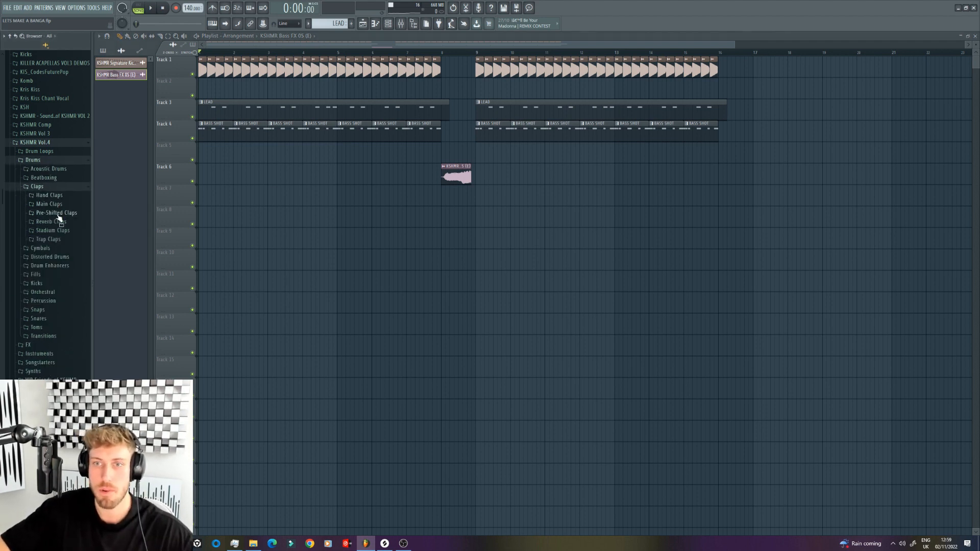
left_click(51, 221)
left_click(65, 254)
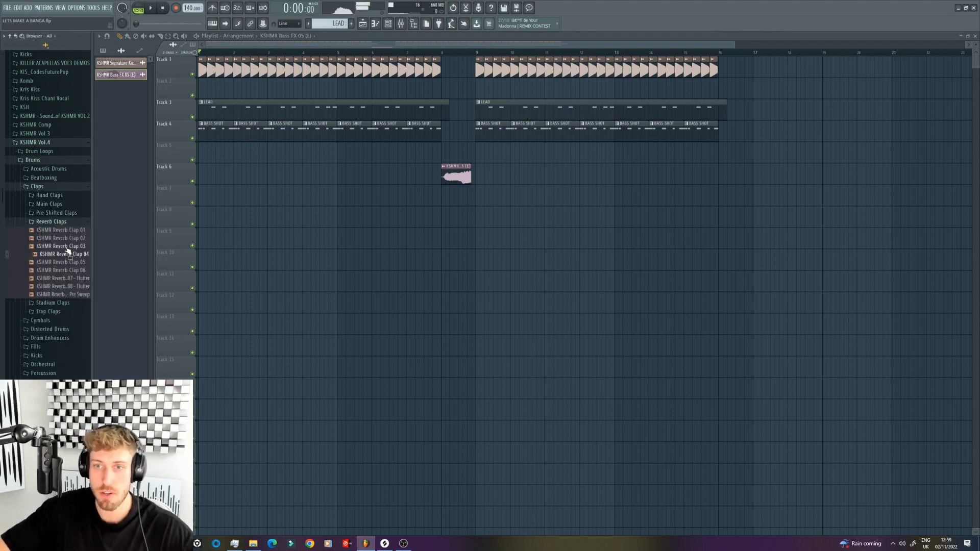
left_click_drag(73, 246, 474, 198)
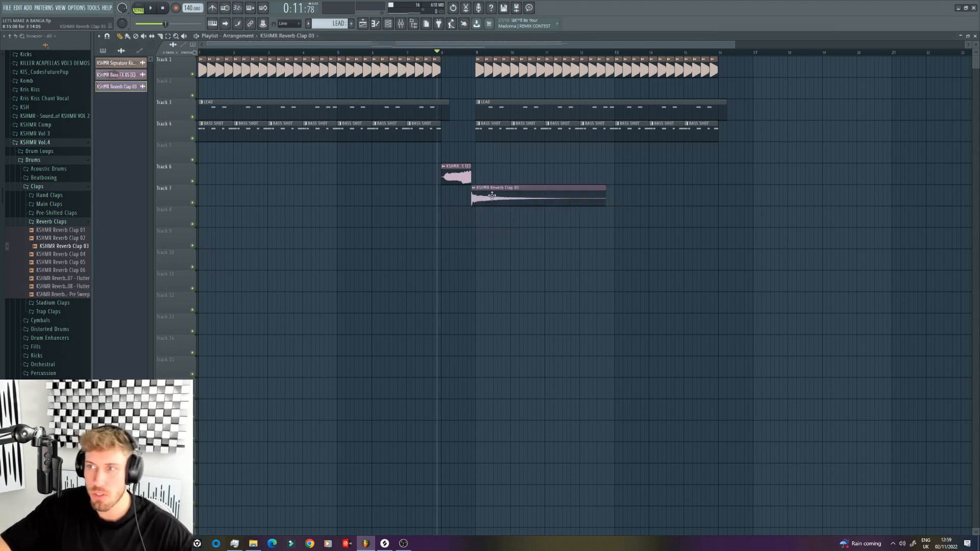
double_click(491, 196)
key("space")
Step: Set the Bass FX 05 channel volume to 77% during playback
double_click(456, 175)
left_click_drag(266, 94, 266, 95)
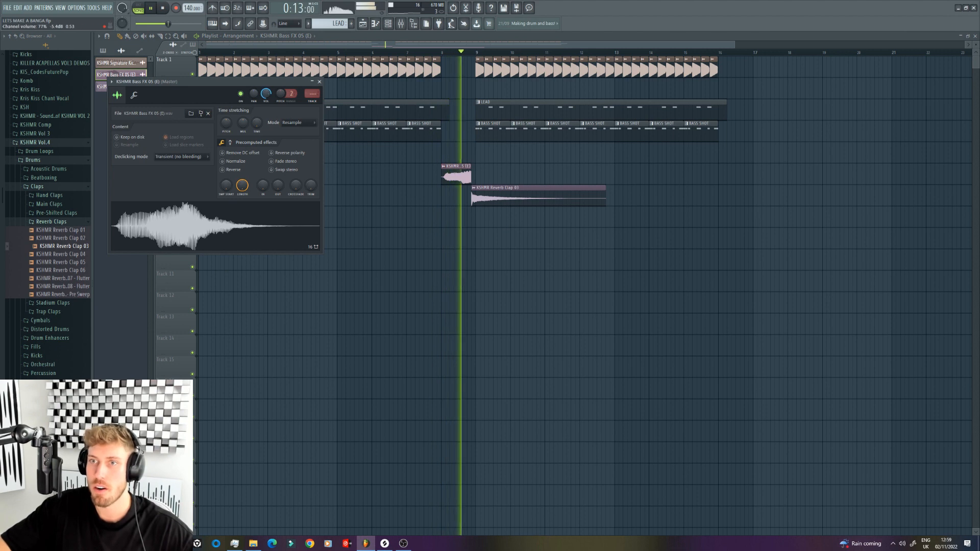
left_click(486, 187)
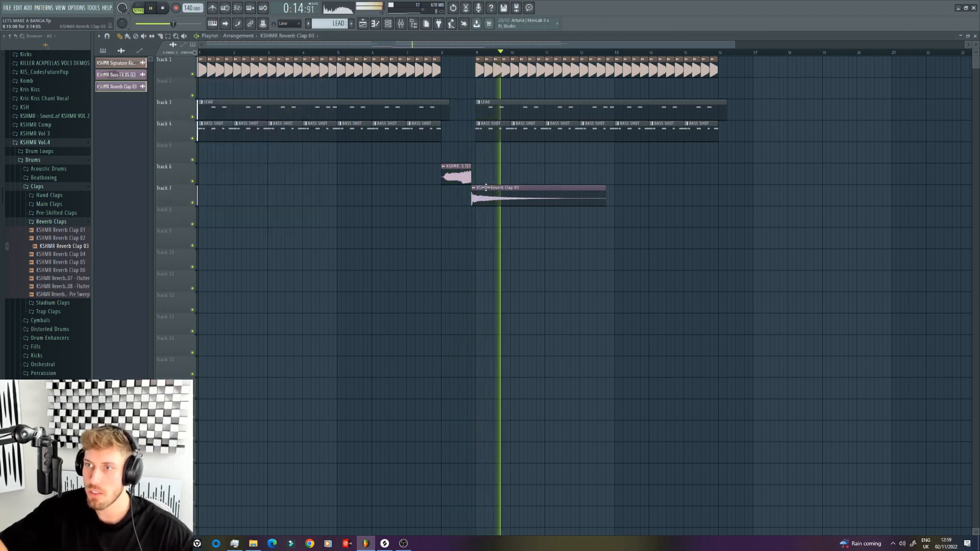
Step: Open the BASS SHOT pattern for editing and clone the last bass channel, the one ending in 08 (F)
double_click(486, 187)
double_click(491, 133)
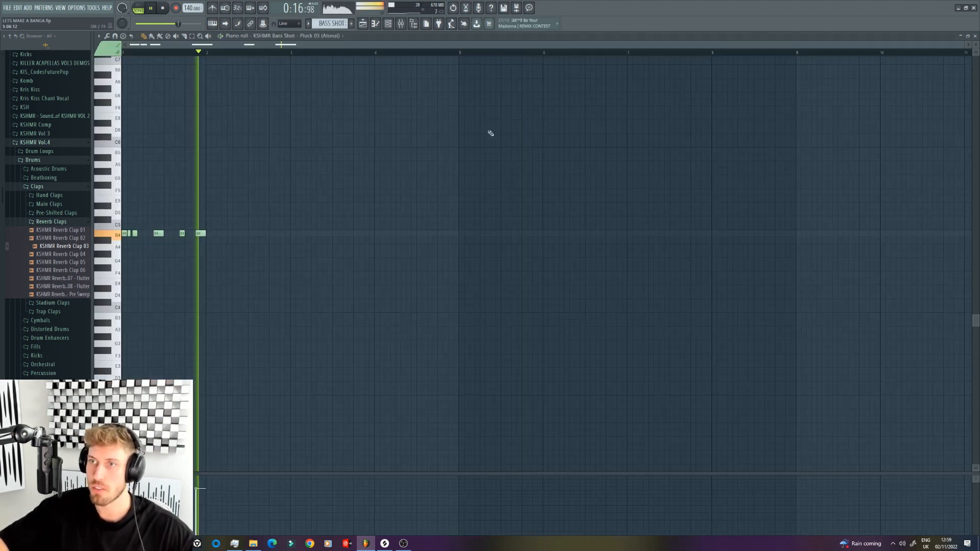
left_click(390, 25)
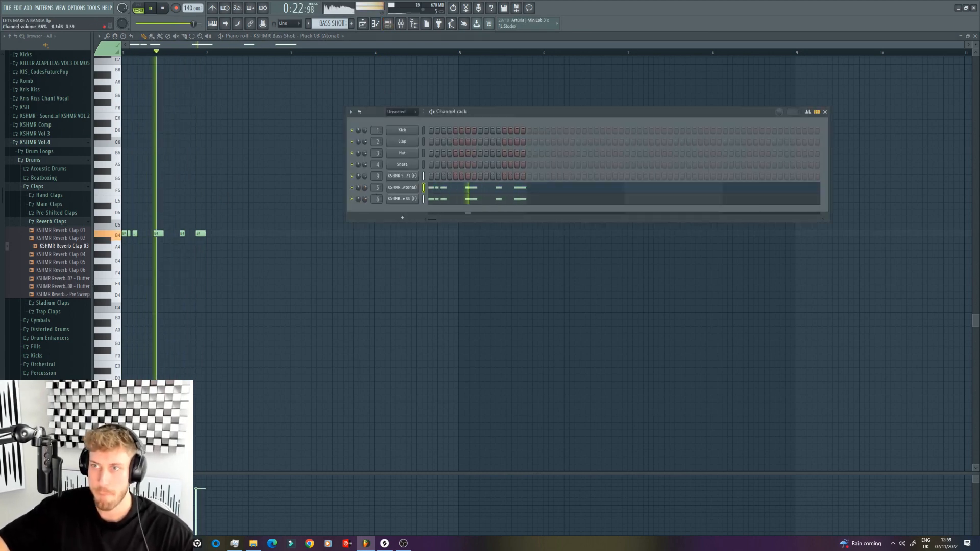
key("space")
right_click(406, 199)
left_click(431, 272)
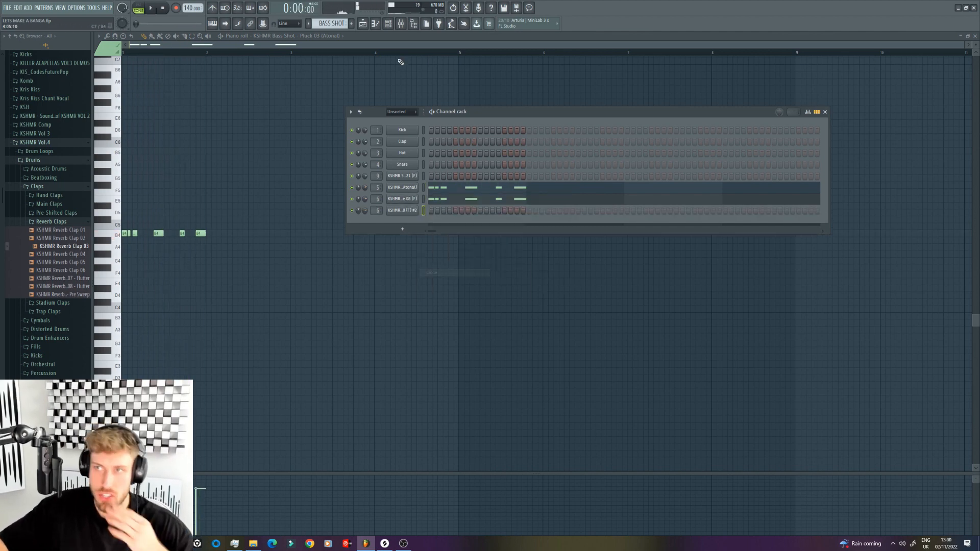
Step: Audition the Slap House bass shots in the KSHMR Vol.4 synth samples
left_click(47, 161)
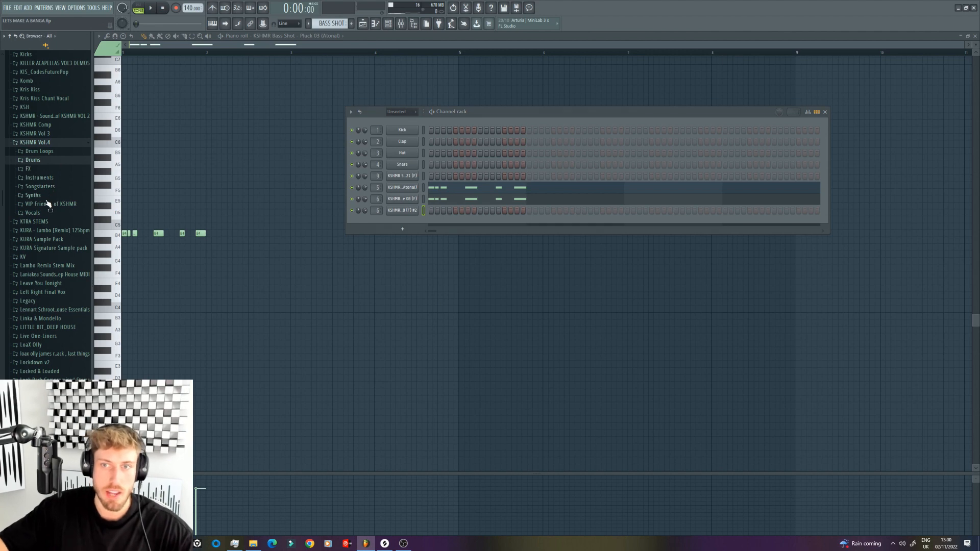
left_click(34, 196)
left_click(46, 213)
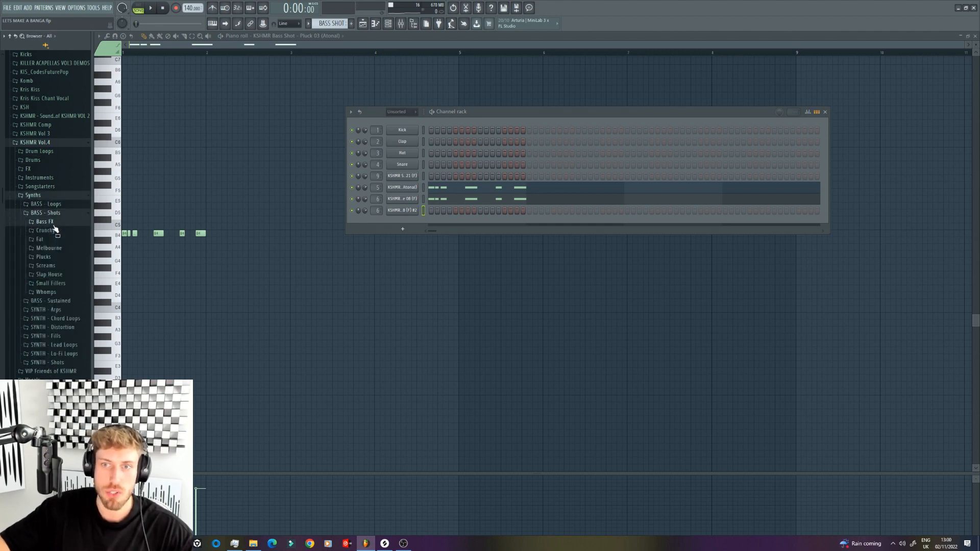
left_click(58, 276)
left_click(58, 300)
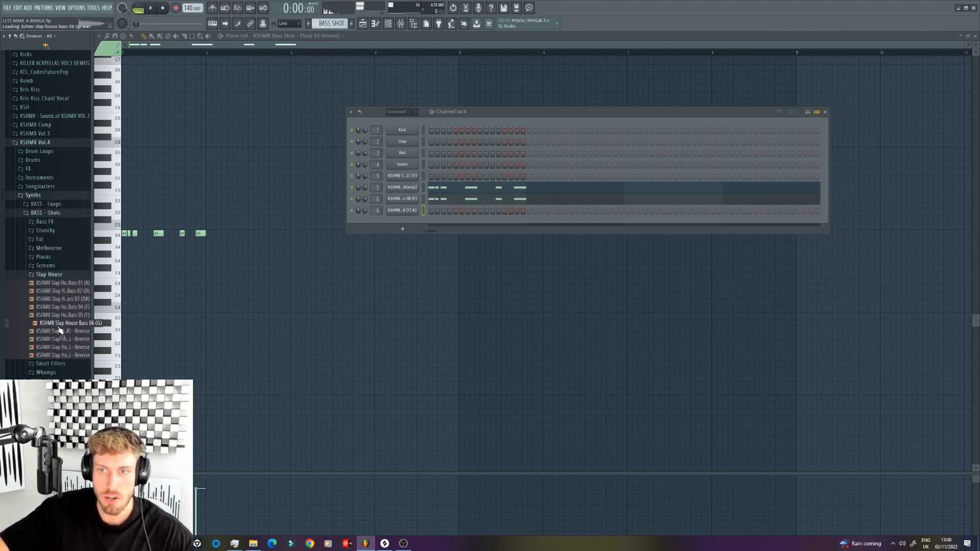
left_click(63, 331)
left_click(74, 315)
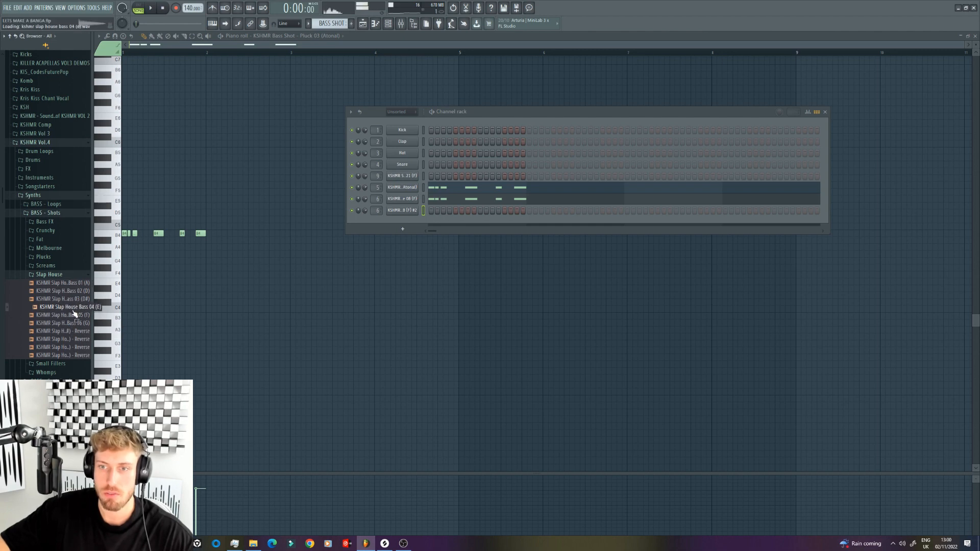
Step: Paste the bass notes into the cloned channel and replace its sample with KSHMR Bass Shot - Crunchy 06 (F#)
left_click(425, 211)
key("ctrl+v")
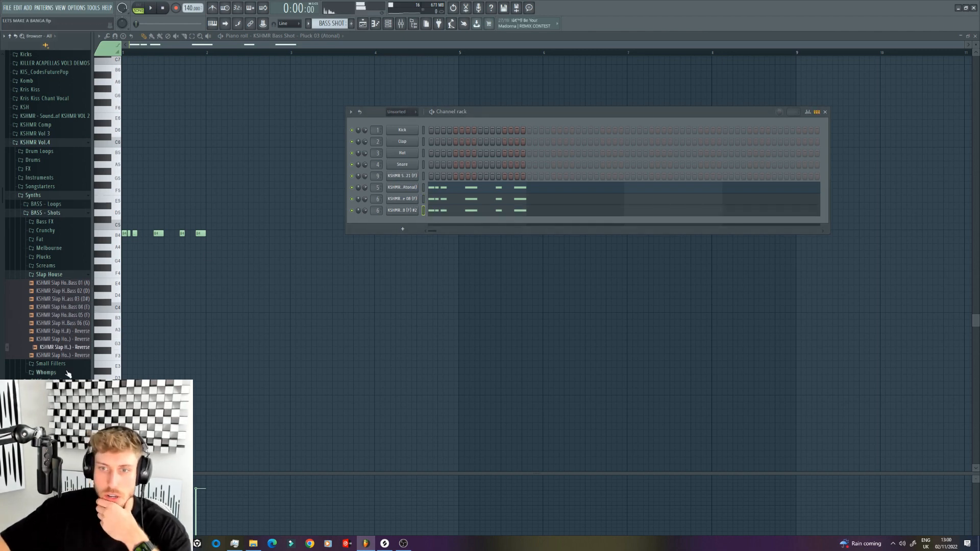
left_click(51, 363)
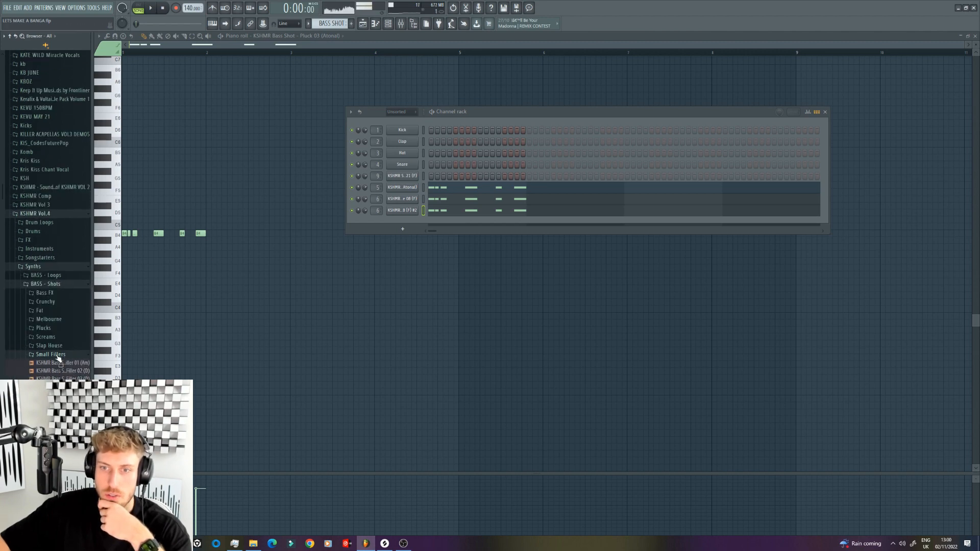
left_click(49, 302)
left_click(66, 342)
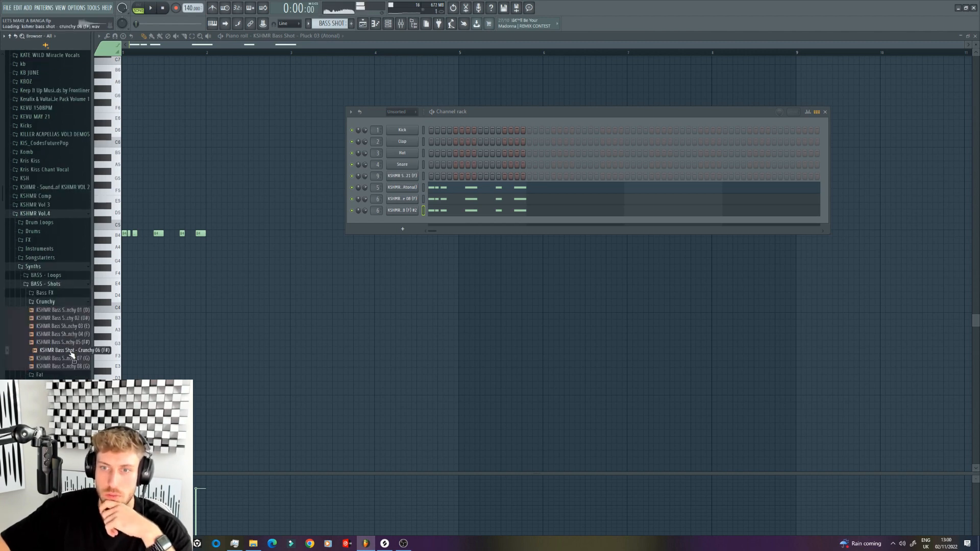
right_click(412, 213)
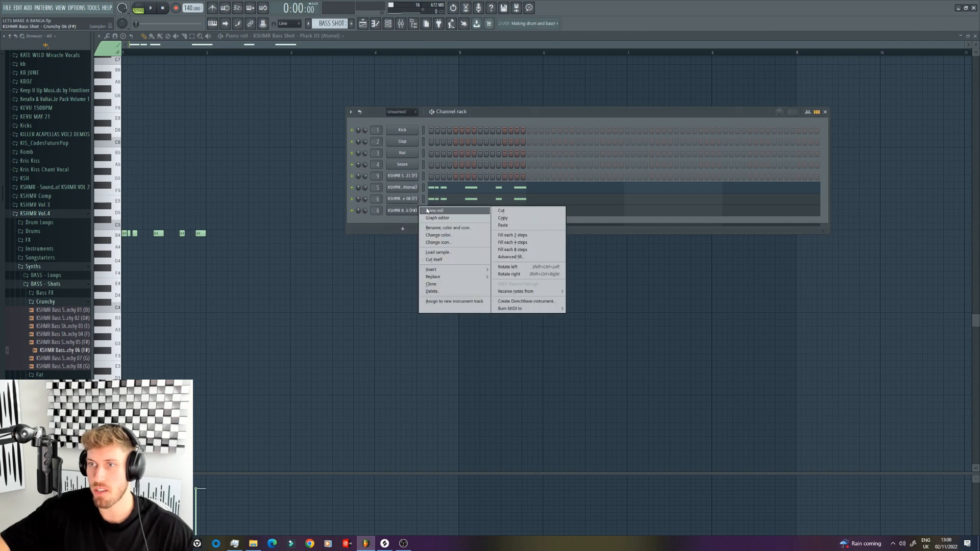
left_click(428, 211)
Step: Play the pattern and shape the Crunchy 06 channel's volume envelope by adjusting its decay and hold
key("space")
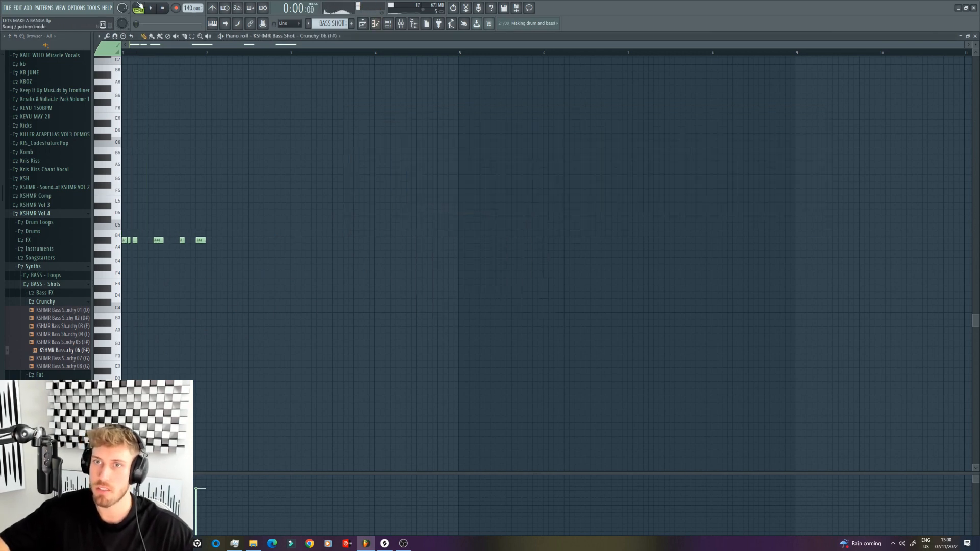
key("F6")
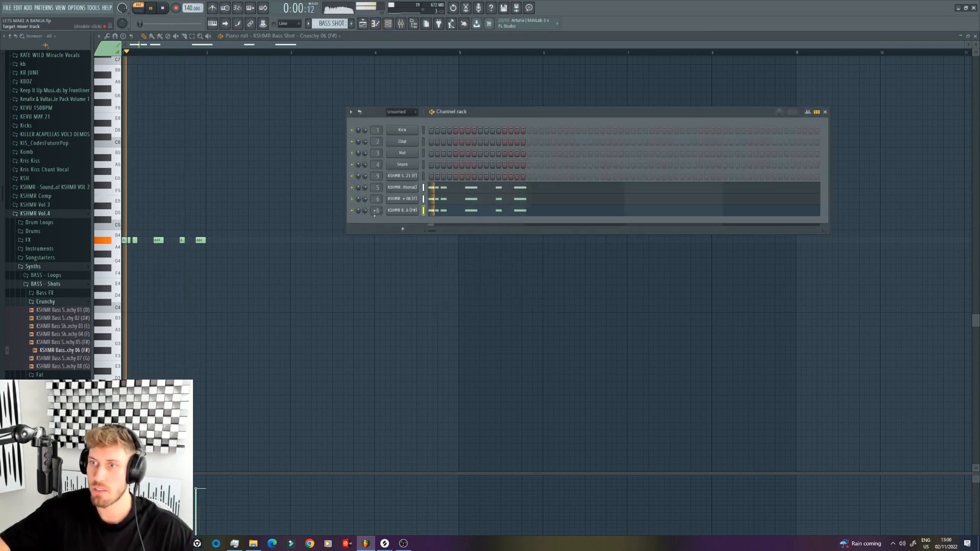
left_click(406, 212)
left_click(134, 95)
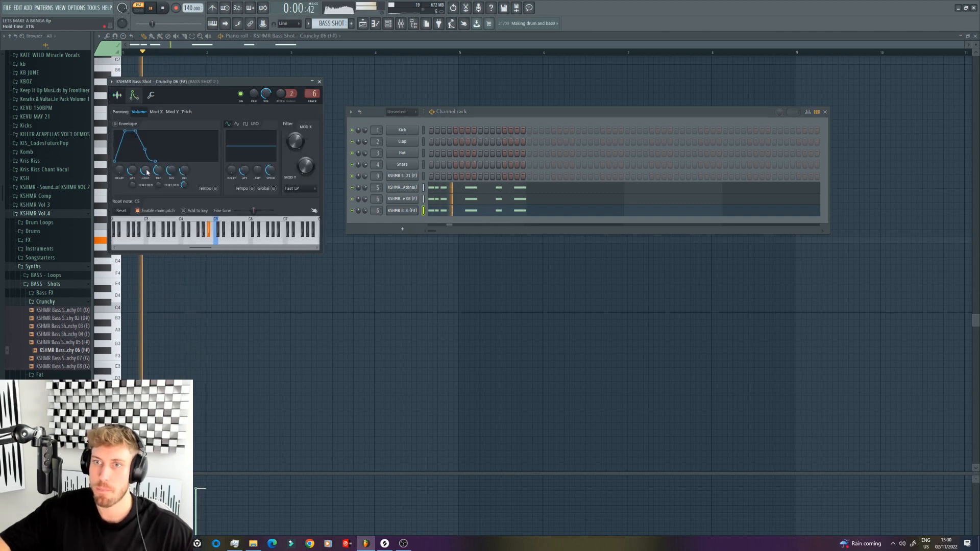
left_click_drag(158, 171, 184, 209)
left_click_drag(145, 171, 184, 171)
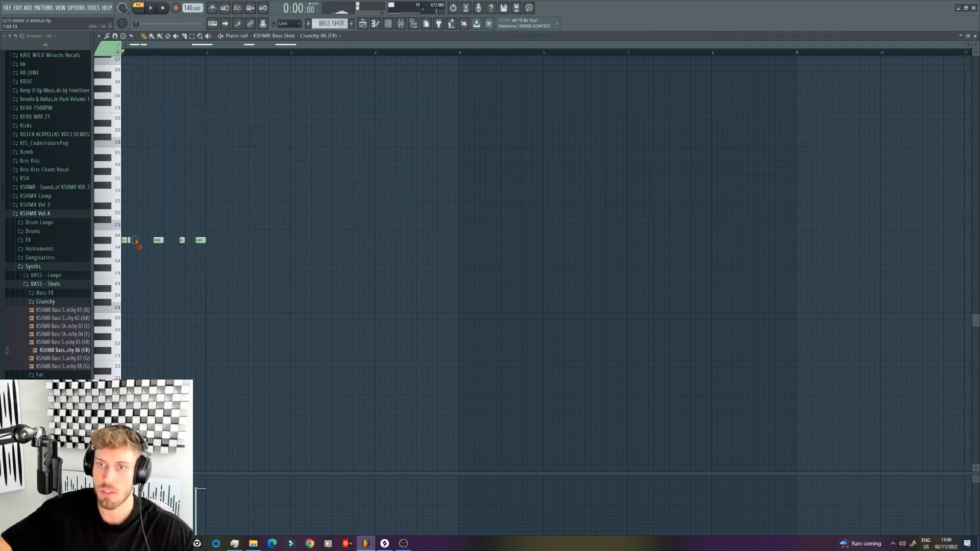
Step: Delete the short Crunchy 06 notes, keeping only the two longer ones, and adjust the channel's volume
right_click(182, 240)
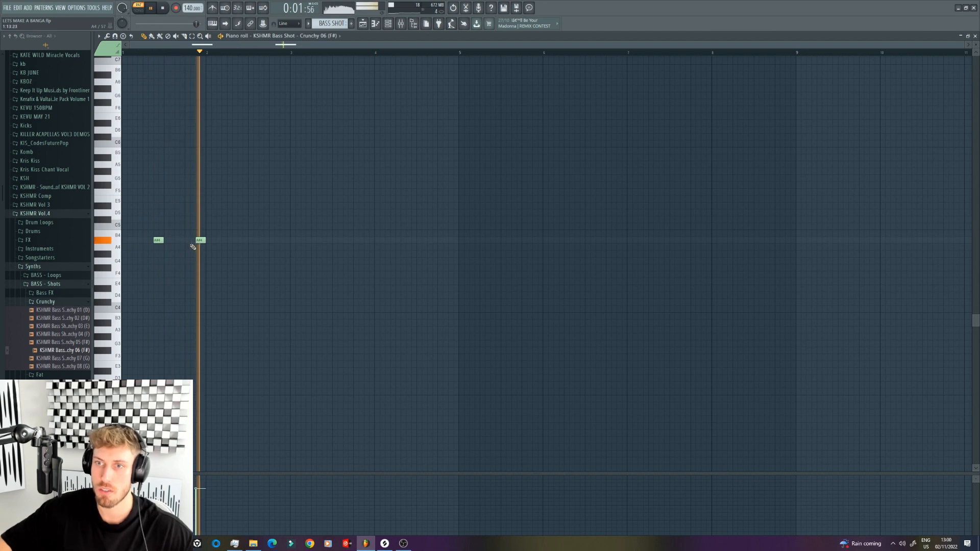
left_click(387, 24)
left_click_drag(364, 210, 365, 224)
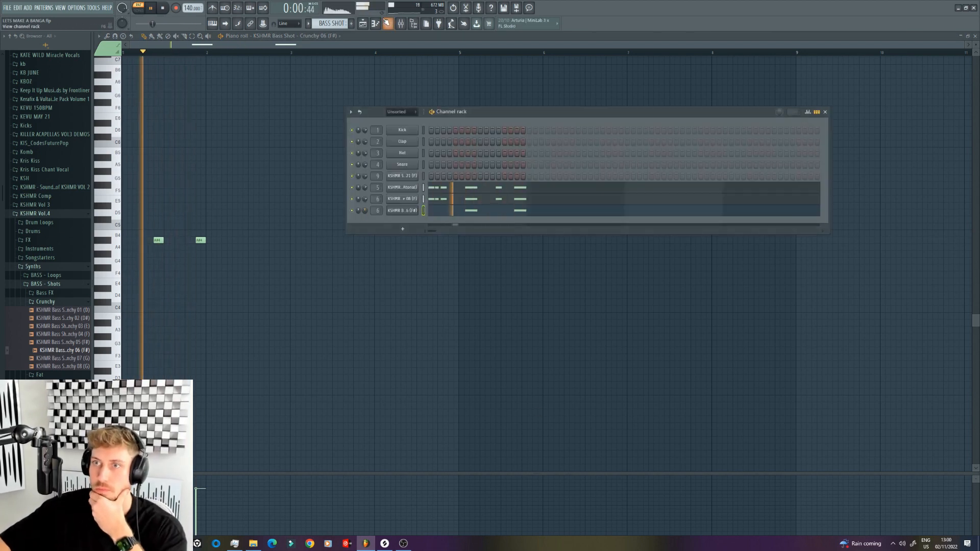
left_click(367, 21)
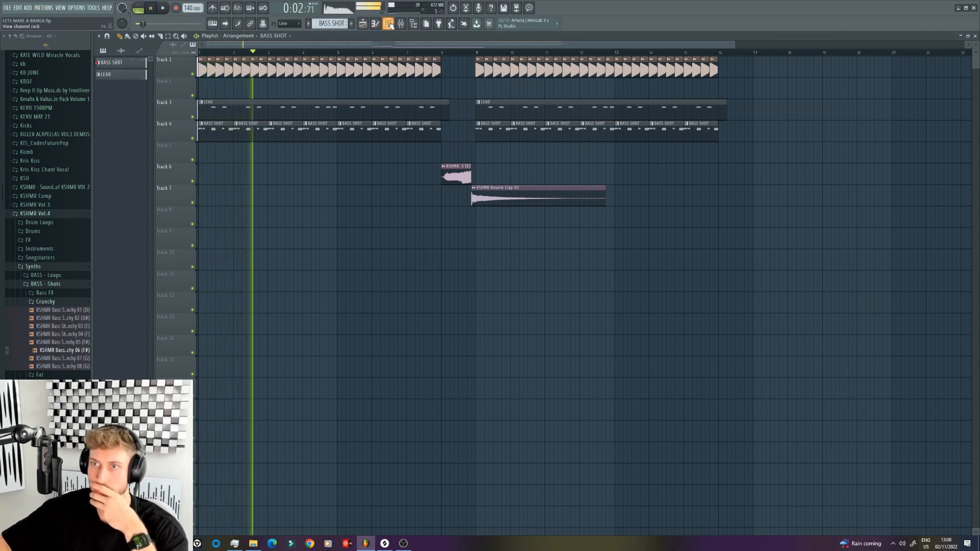
key("F6")
right_click(250, 131)
key("ctrl+z")
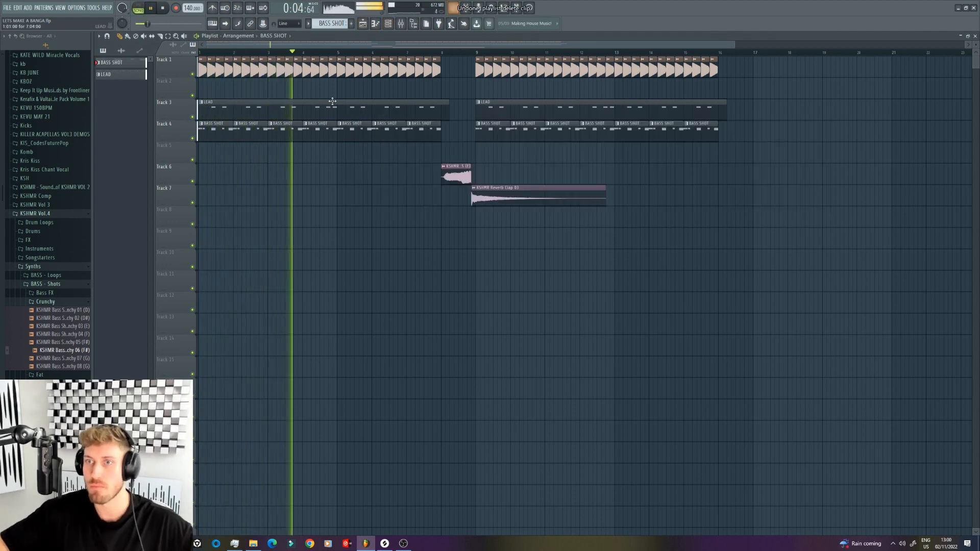
Step: Delete the earlier of the two Crunchy 06 notes and set the channel volume to about 69%
left_click(375, 23)
left_click(388, 24)
right_click(158, 240)
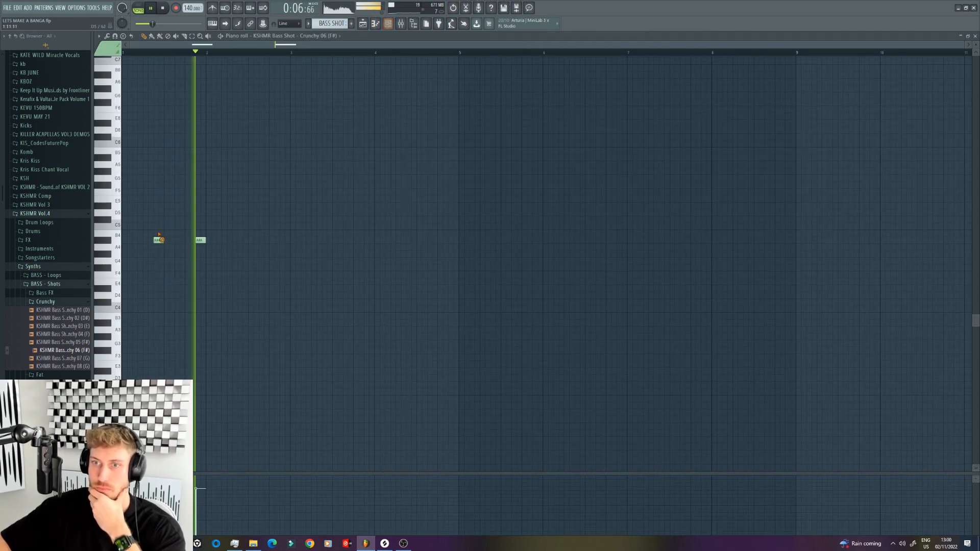
key("F6")
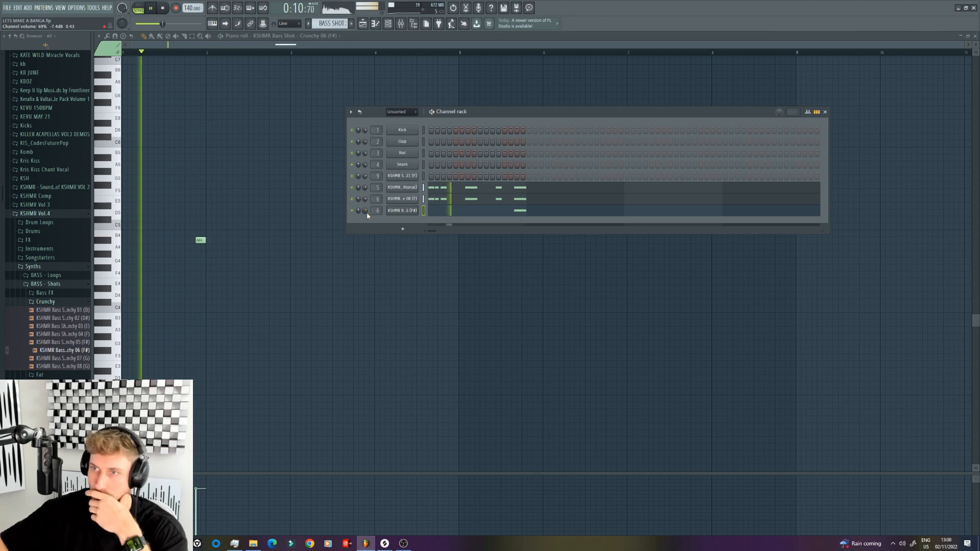
left_click_drag(367, 212, 367, 214)
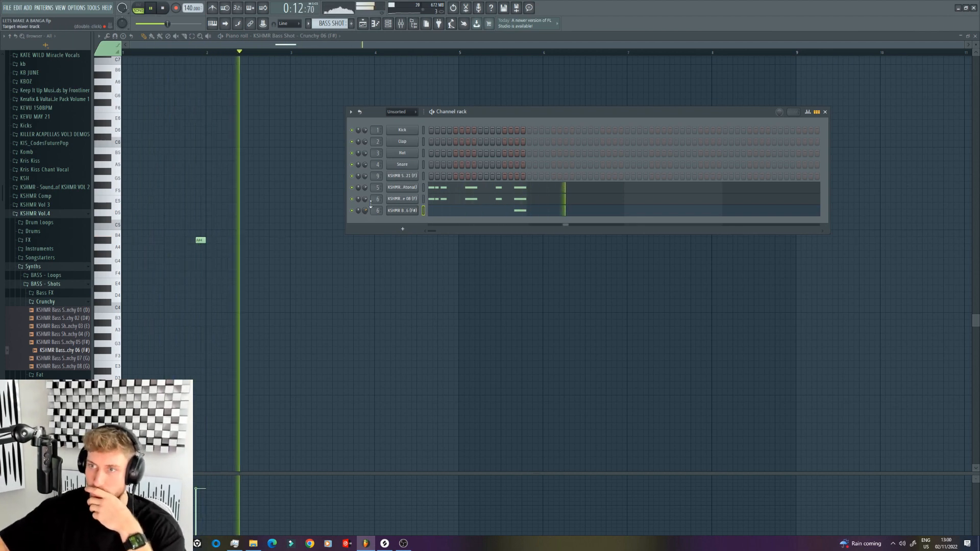
left_click(376, 25)
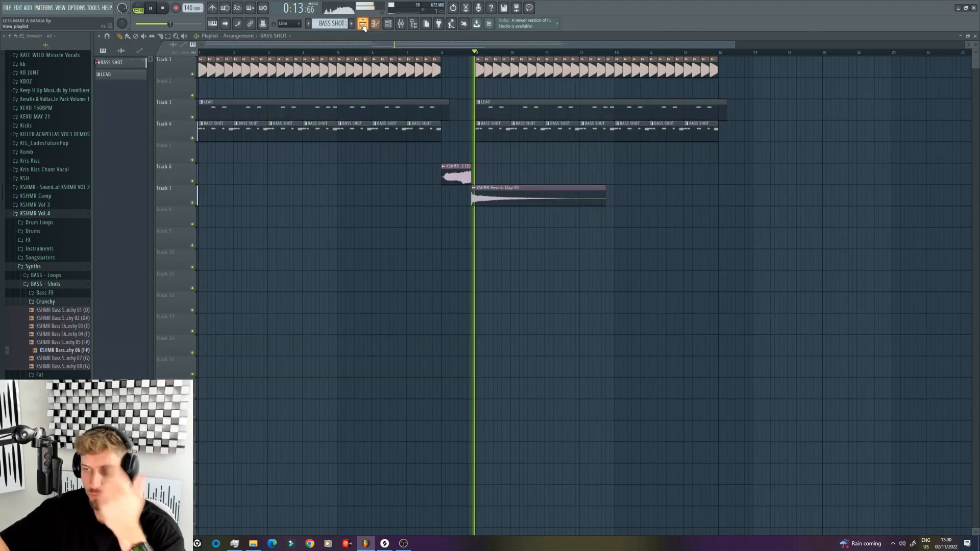
double_click(474, 194)
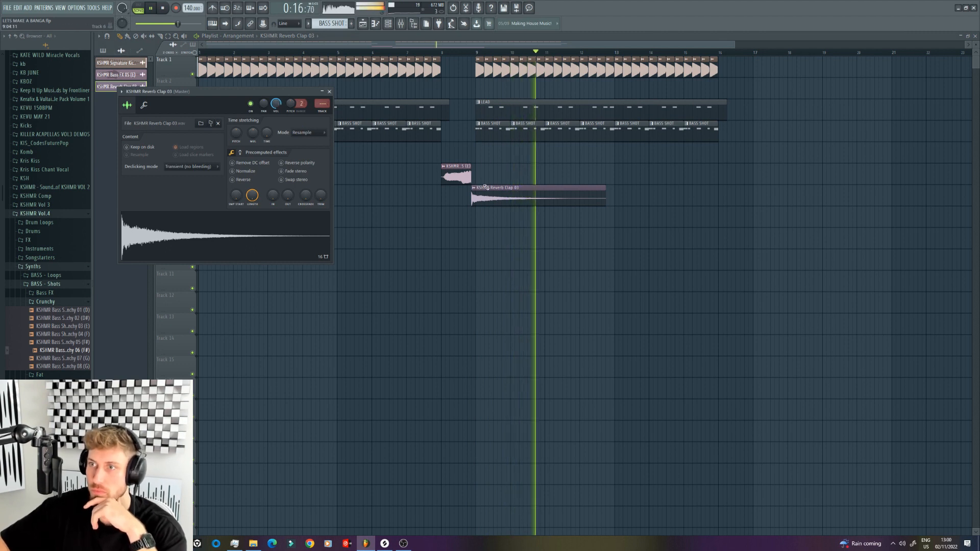
key("Escape")
key("space")
left_click(401, 24)
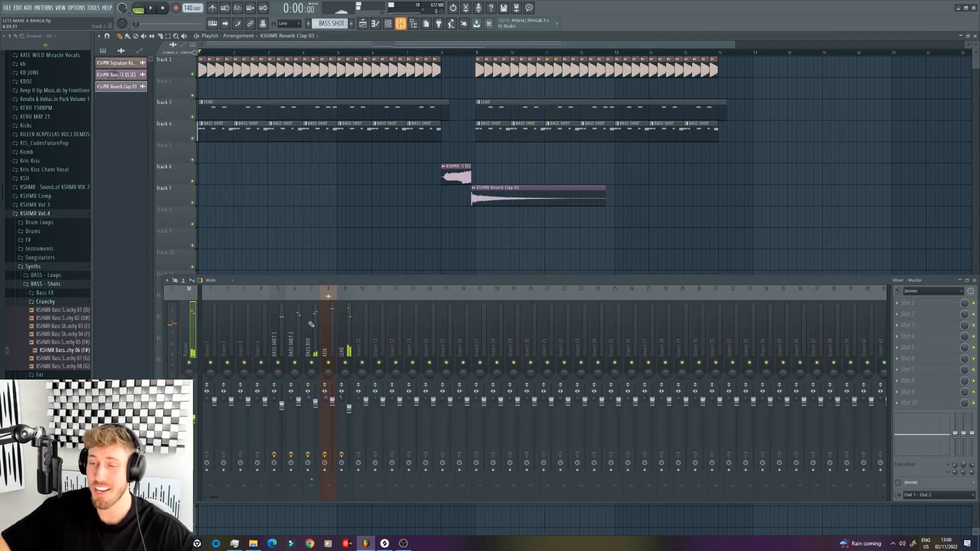
left_click(595, 224)
right_click(612, 226)
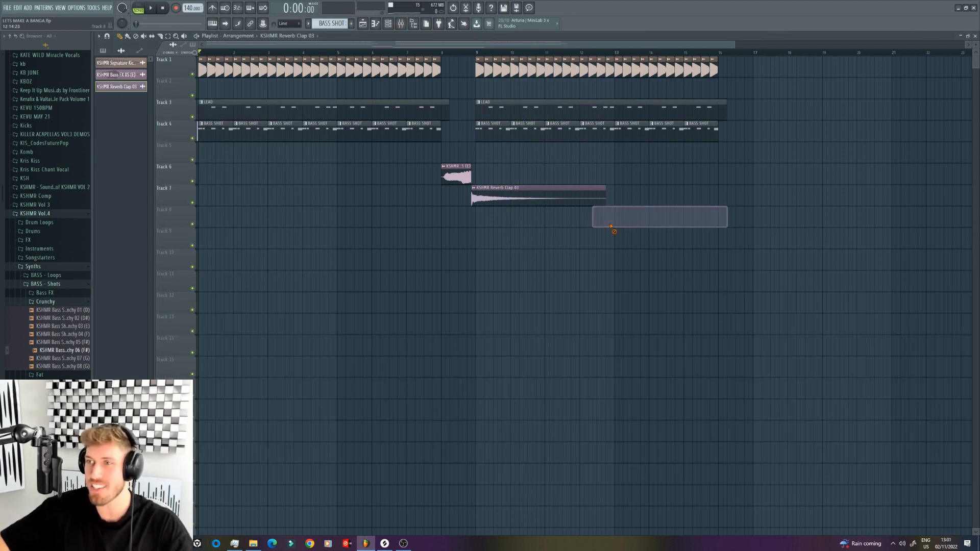
Step: Audition the main claps and place KSHMR Clap - Classic Hard 02 on Track 9 at beats 2 and 4 of bar 9
left_click_drag(734, 44, 757, 43)
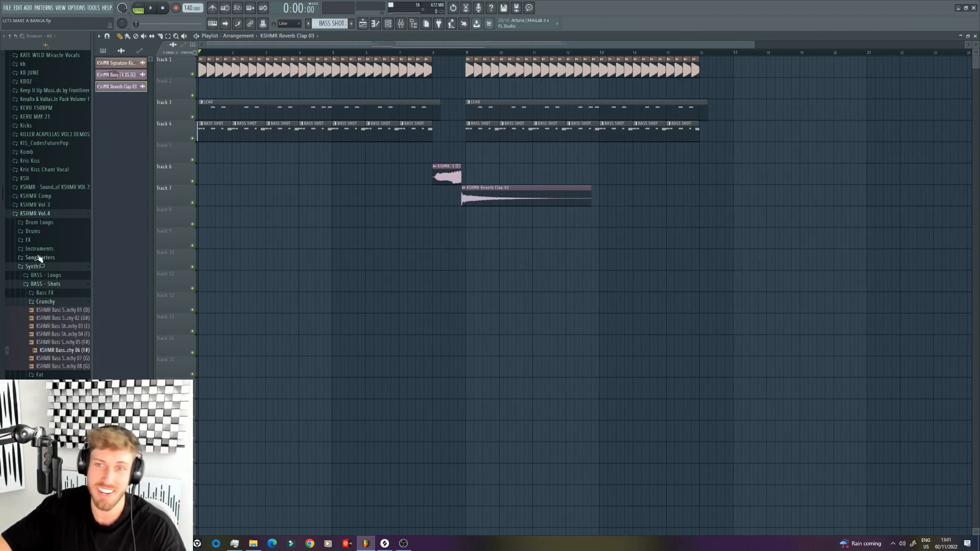
left_click(34, 232)
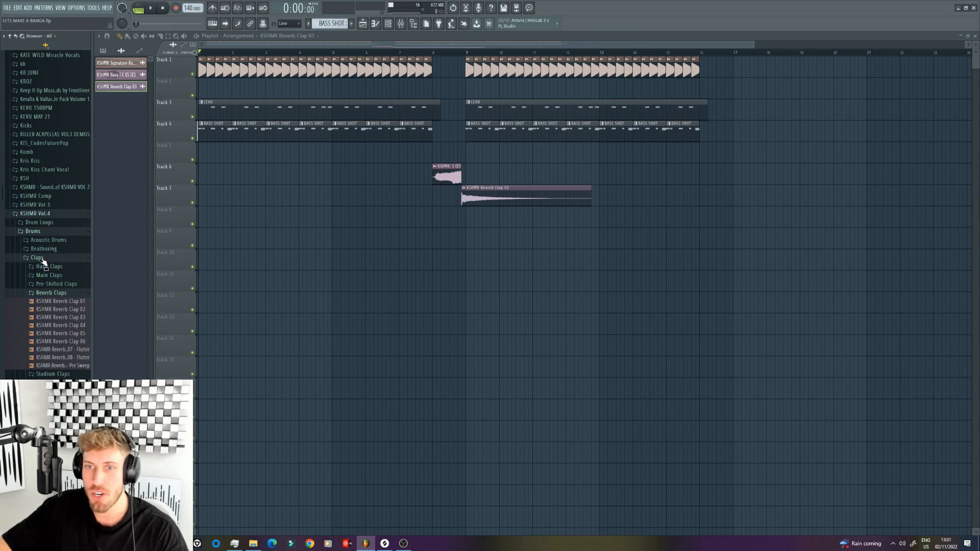
left_click_drag(753, 44, 608, 44)
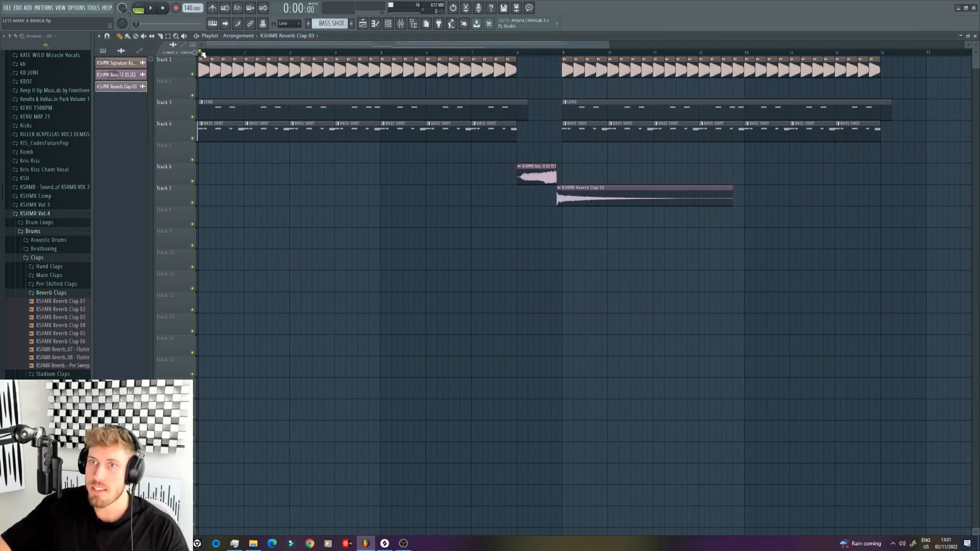
left_click_drag(203, 45, 373, 45)
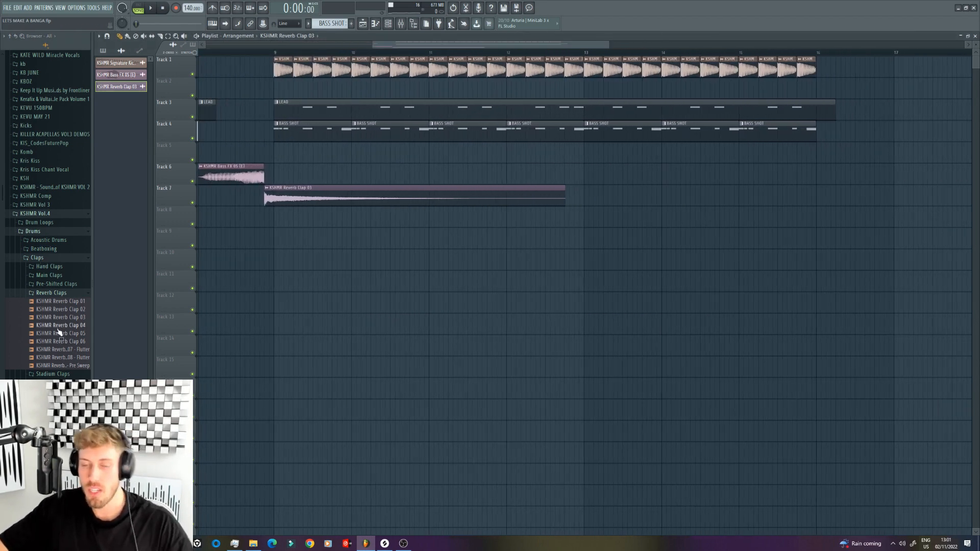
left_click(51, 293)
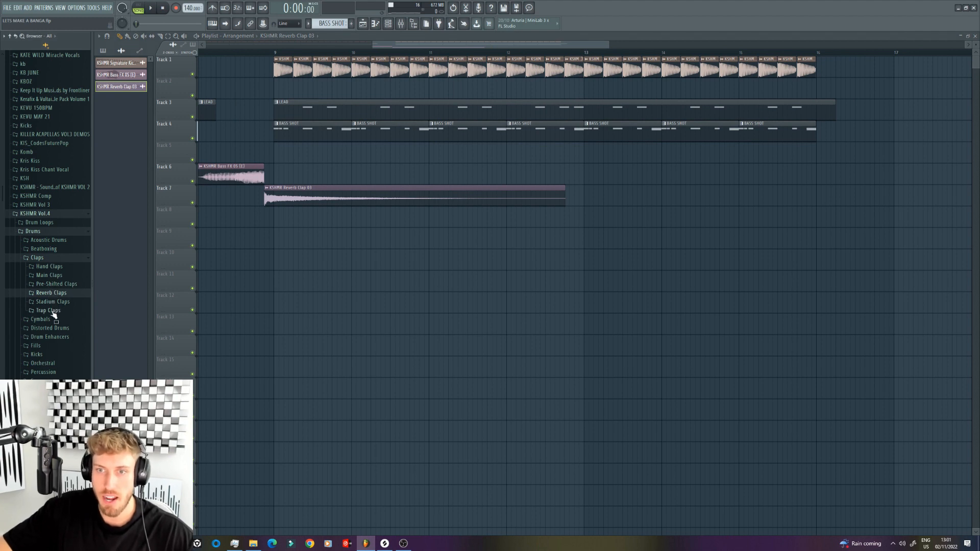
left_click(54, 276)
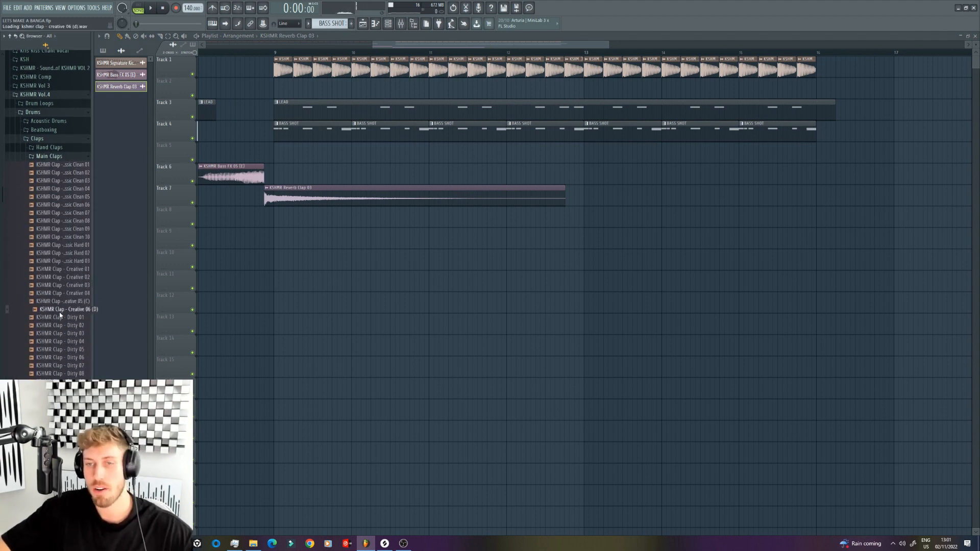
left_click(64, 276)
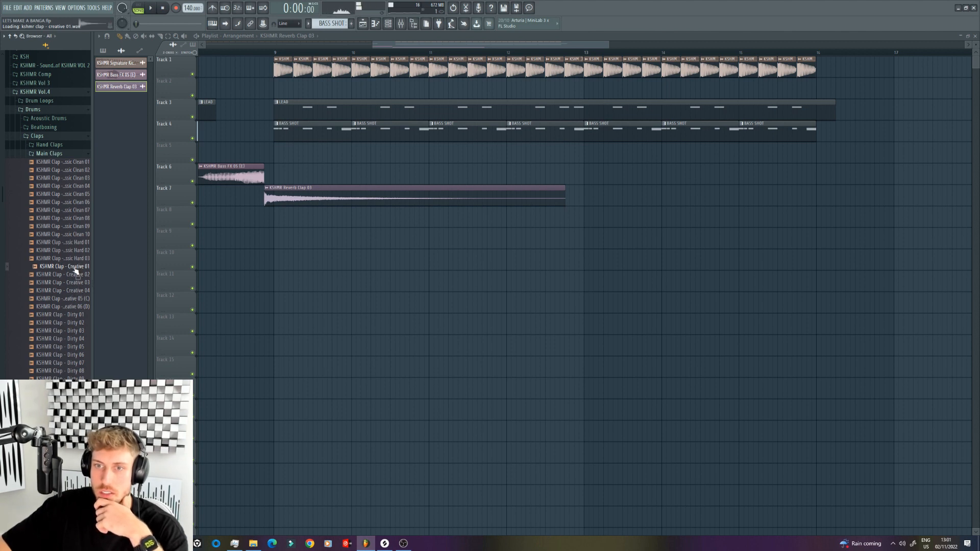
left_click(64, 331)
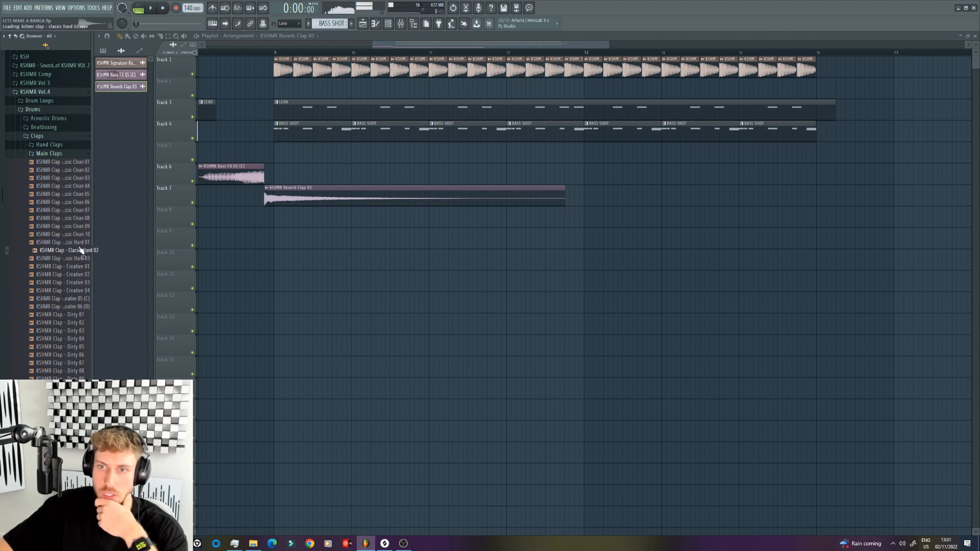
left_click_drag(82, 255, 328, 243)
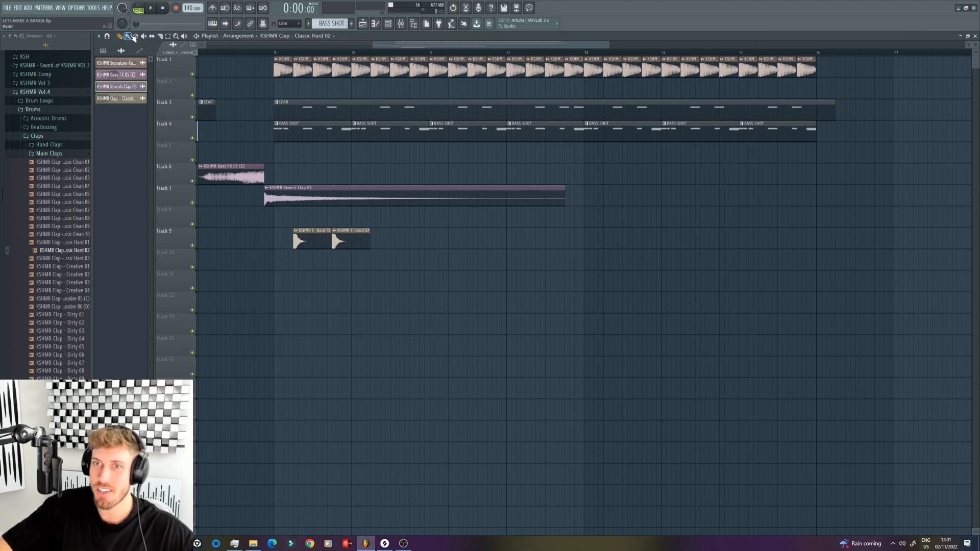
Step: Repeat the Classic Hard 02 claps along Track 9 to bar 16 and set their channel volume to about 47%
left_click(201, 52)
key("space")
left_click_drag(386, 241, 829, 239)
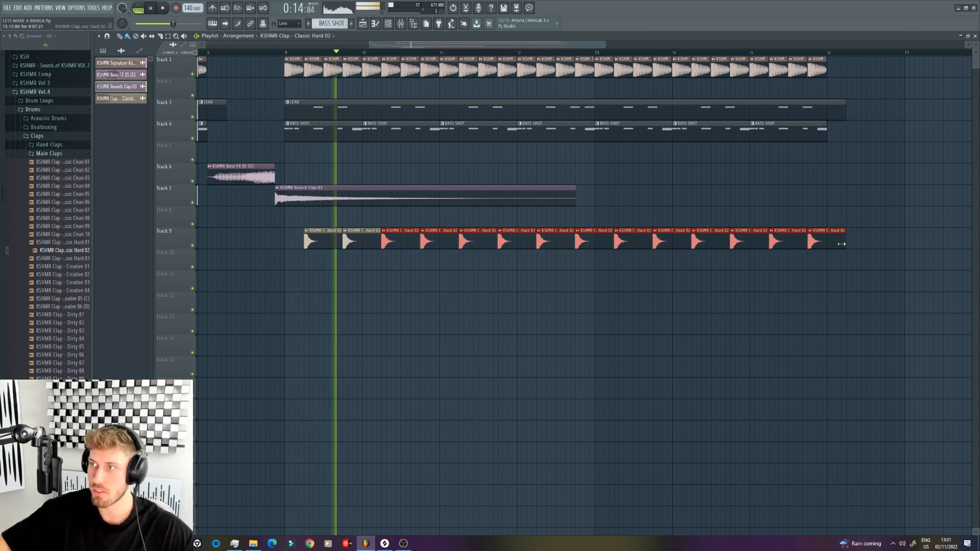
double_click(841, 241)
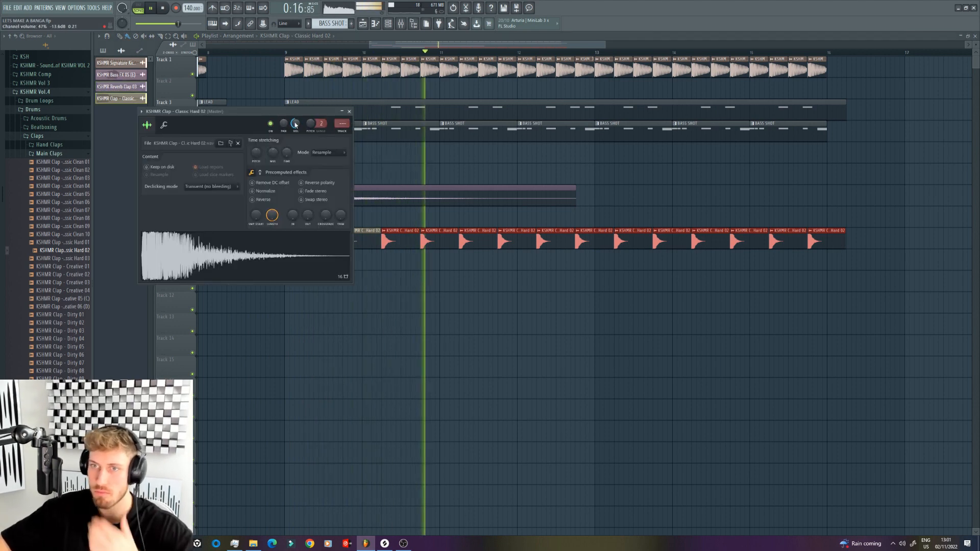
key("space")
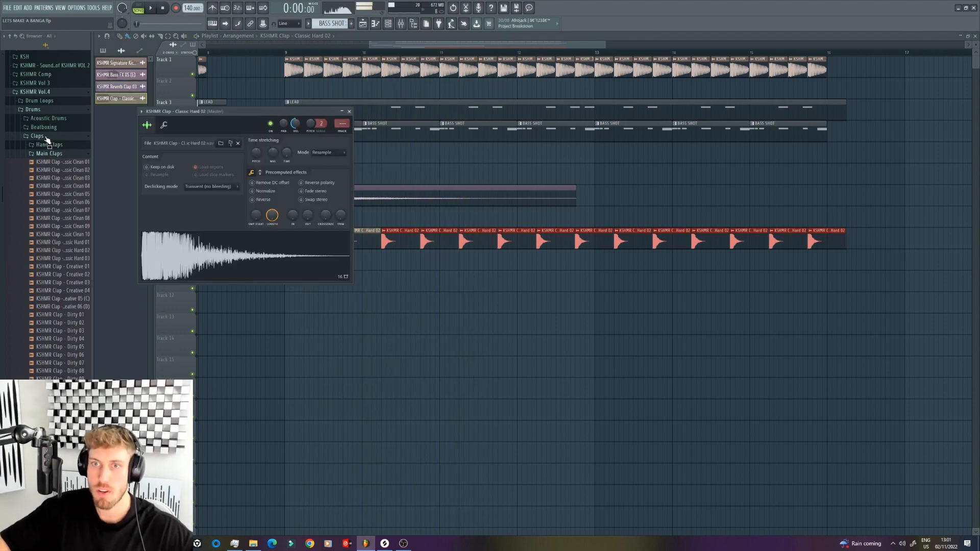
Step: Audition the opened hi-hats and place KSHMR Open Hat 13 - Housey on Track 12's offbeats from bar 9 to bar 16
left_click(38, 136)
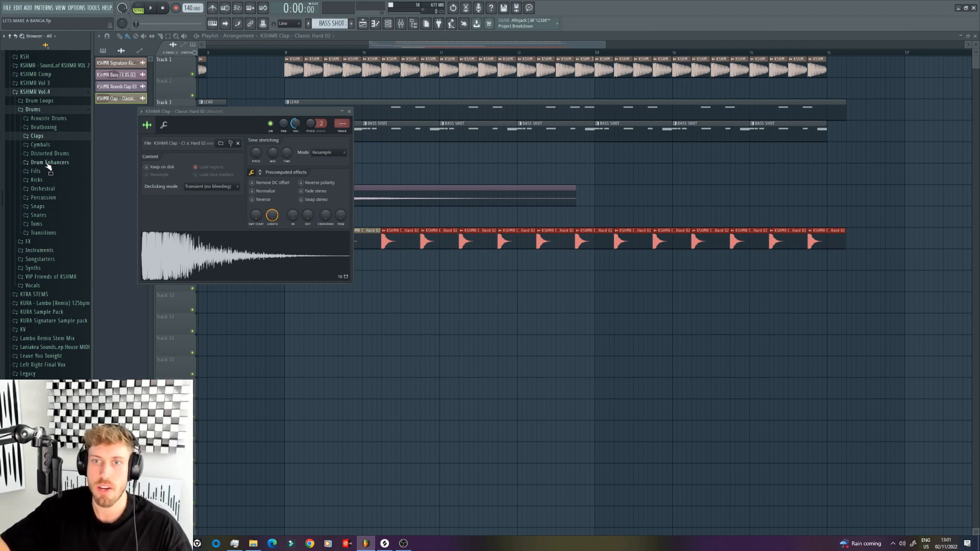
left_click(41, 145)
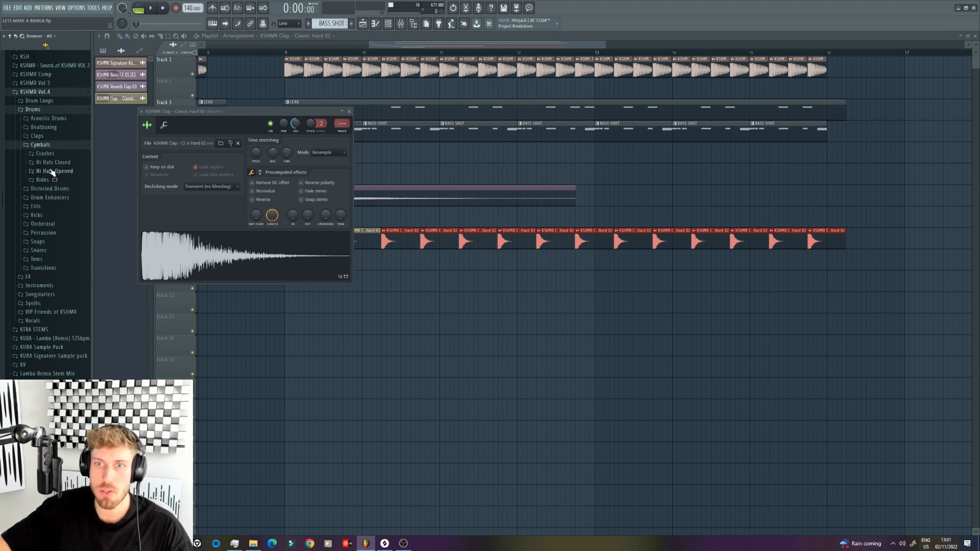
left_click(52, 163)
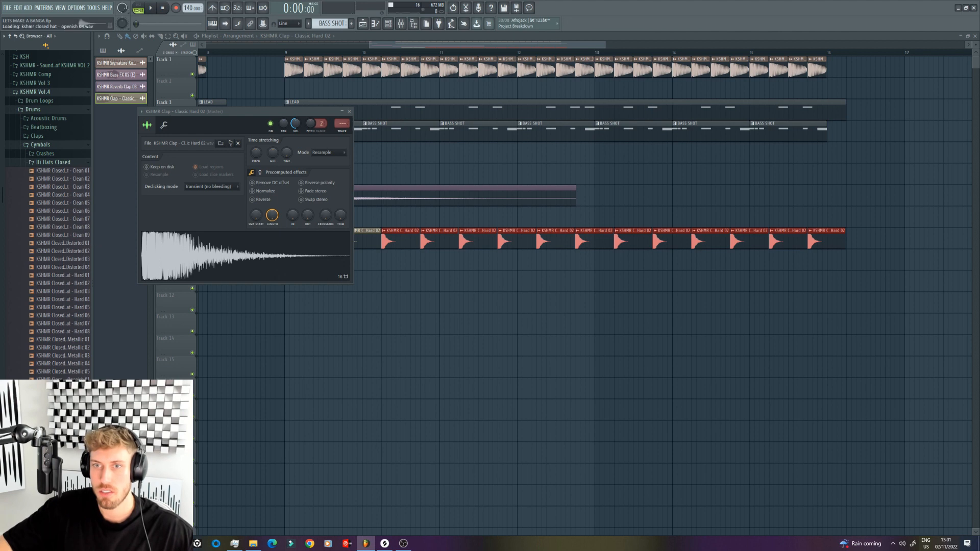
left_click(53, 162)
left_click(55, 171)
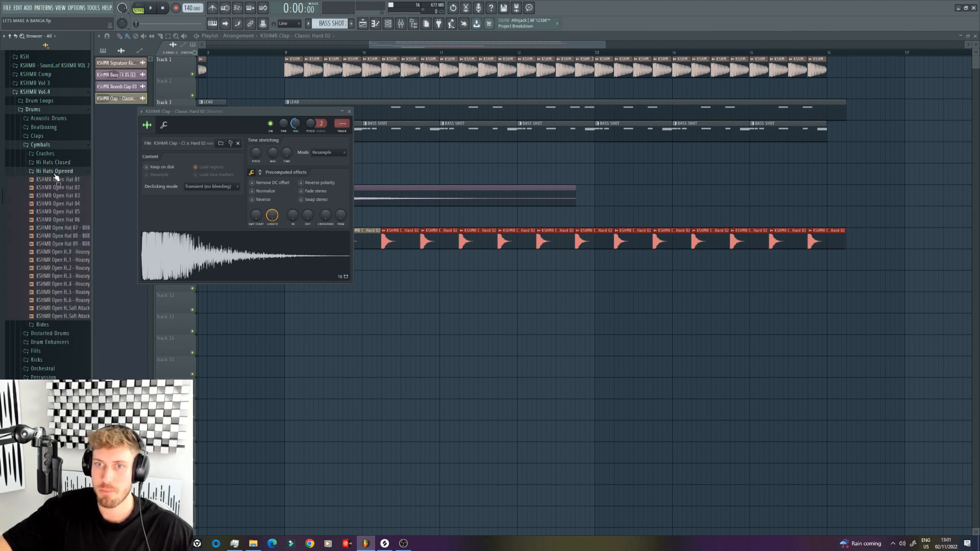
left_click(72, 258)
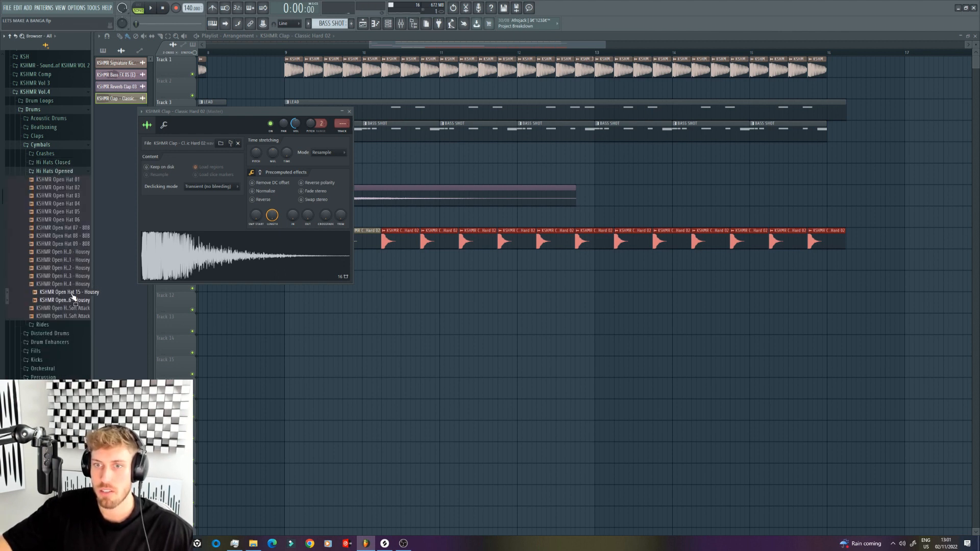
left_click(71, 278)
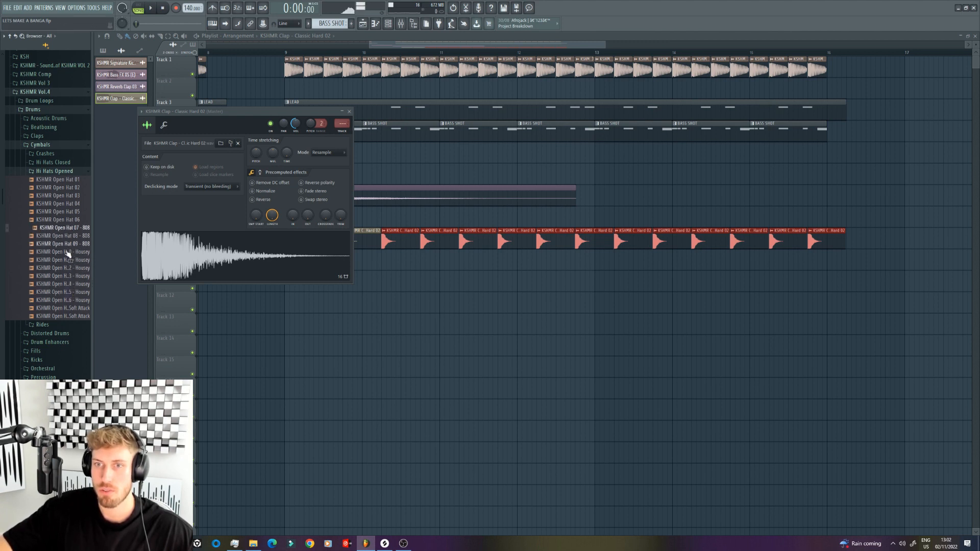
left_click(67, 276)
mouse_move(68, 276)
left_mouse_down()
mouse_move(409, 324)
mouse_move(322, 321)
mouse_move(296, 306)
mouse_move(770, 298)
left_mouse_up()
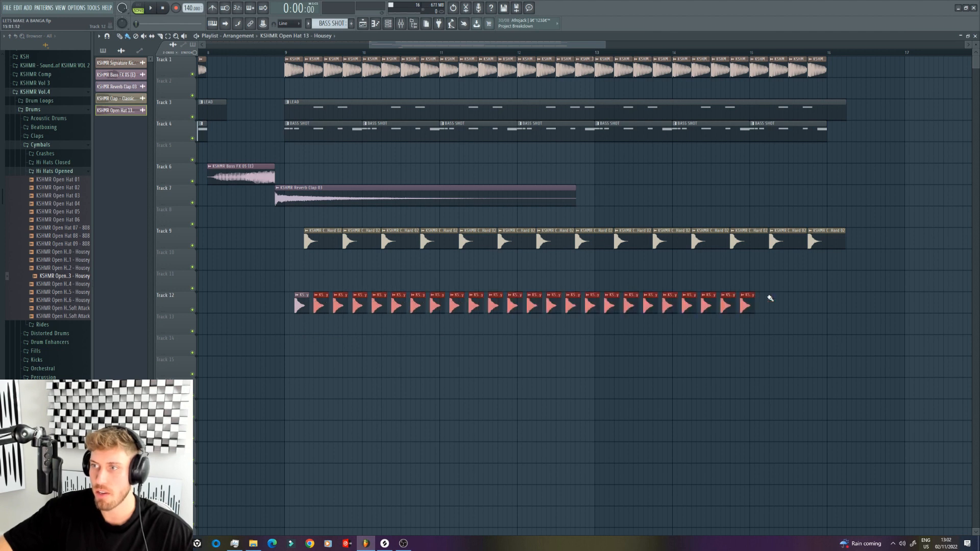
Step: Play from bar 9 with Tracks 3 and 9 muted, add a quick fade-out to the open hat and set its volume to about 71%
left_click(287, 45)
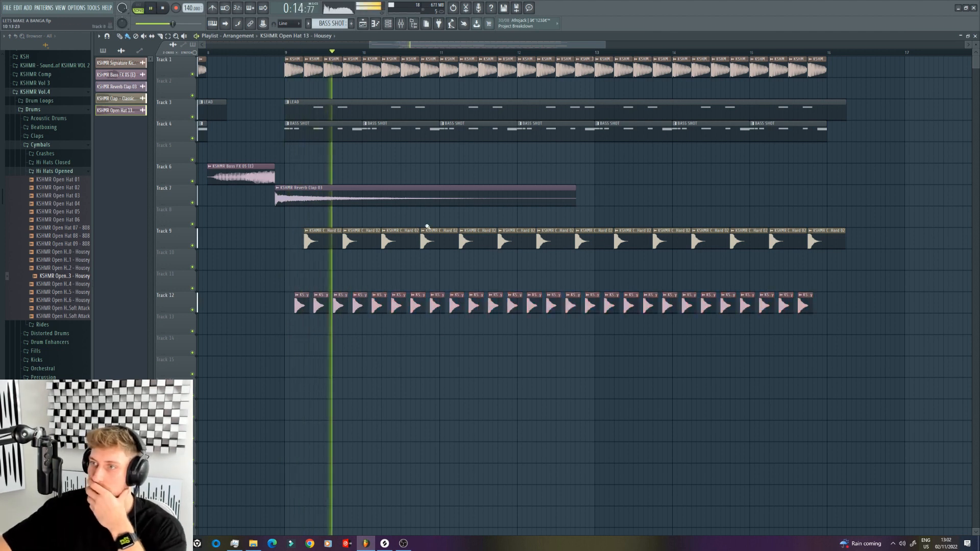
left_click(193, 117)
left_click(193, 245)
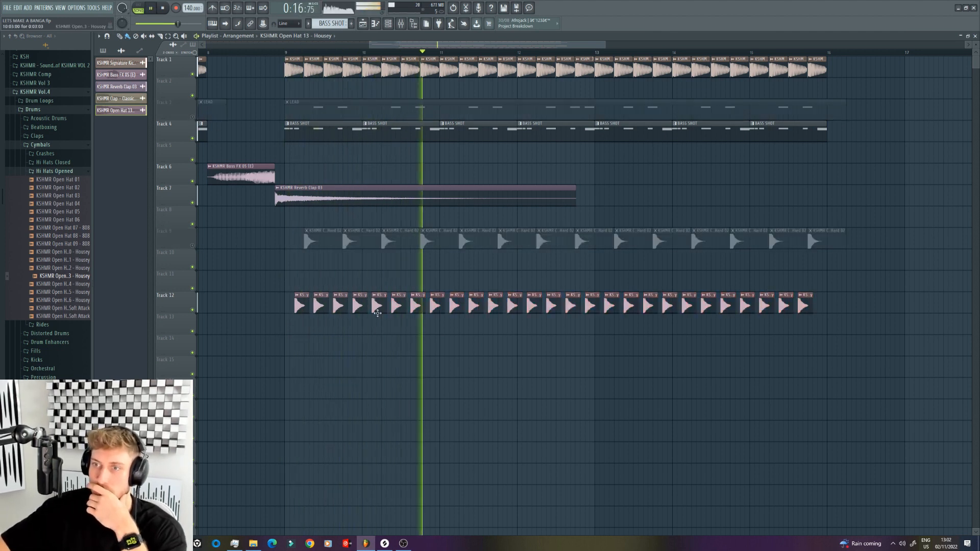
double_click(376, 309)
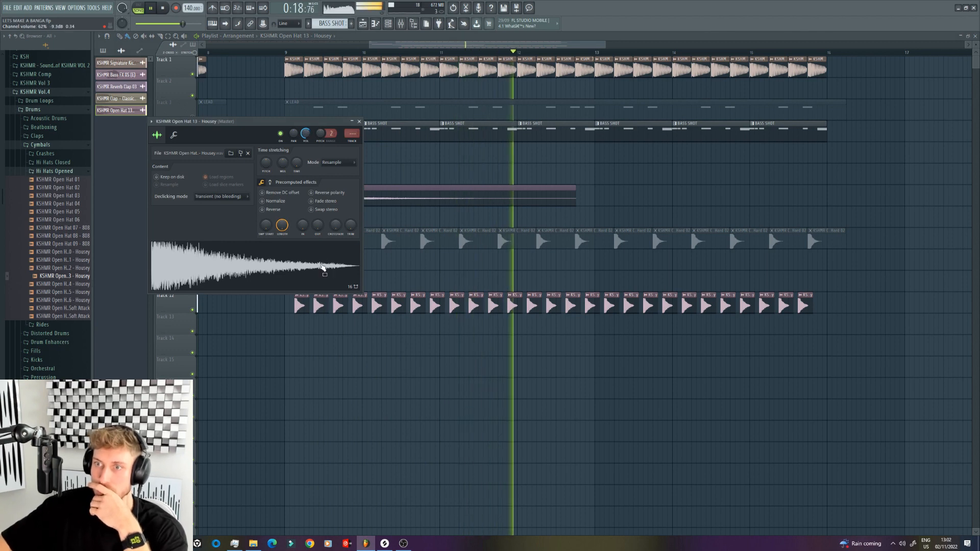
left_click_drag(318, 232, 320, 228)
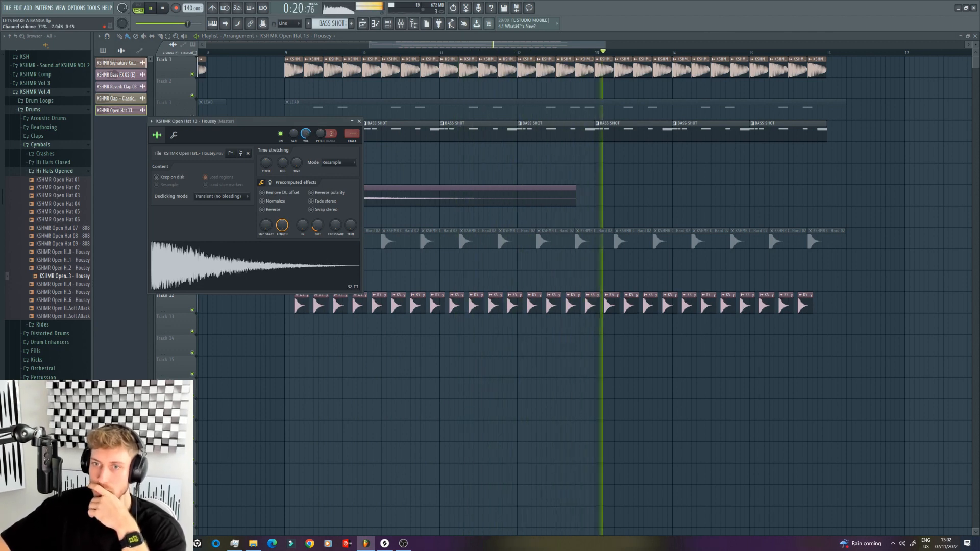
key("space")
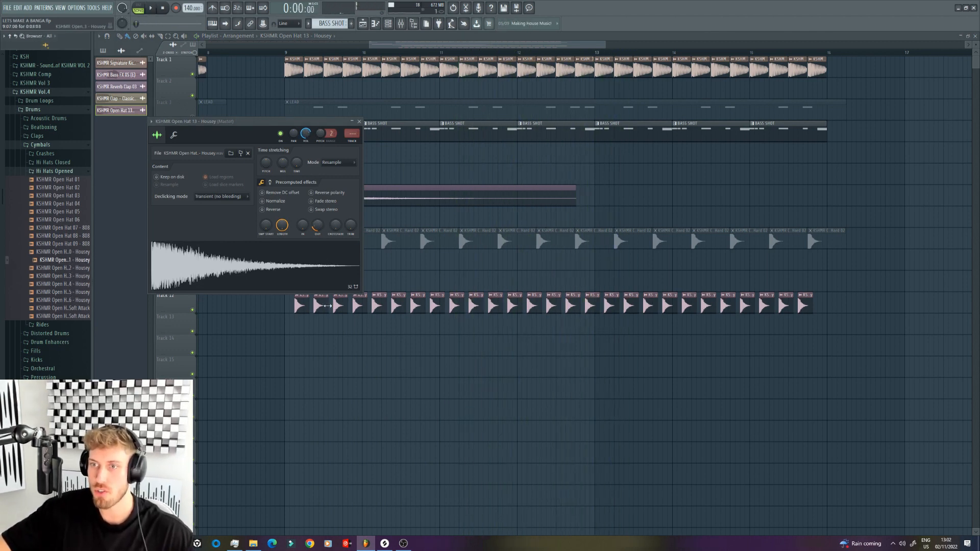
Step: Try the other Housey open hats in the hat channel during playback, including 11, 12 and 15, and return to Open Hat 13
left_click(69, 252)
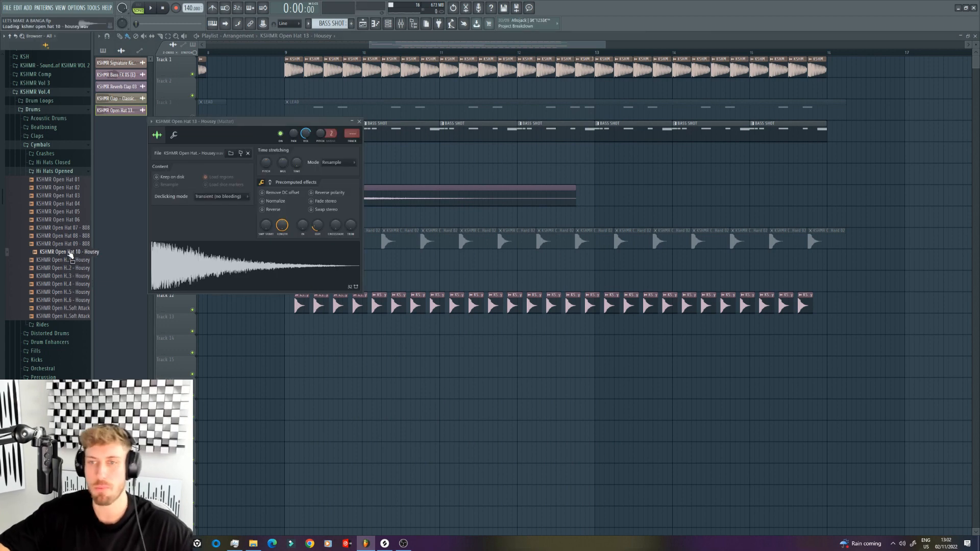
key("Down")
left_click(260, 52)
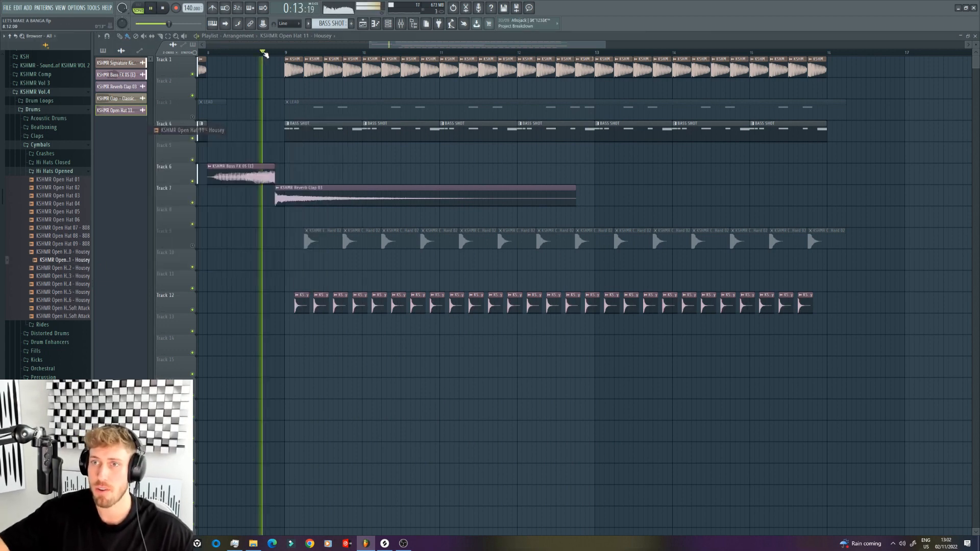
left_click(77, 262)
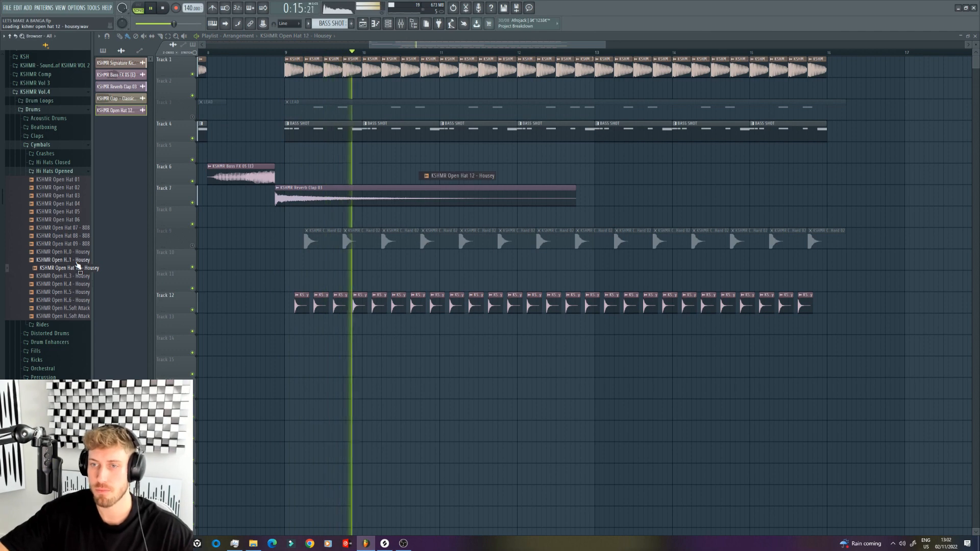
key("Down")
key("Down")
key("Down")
key("Down")
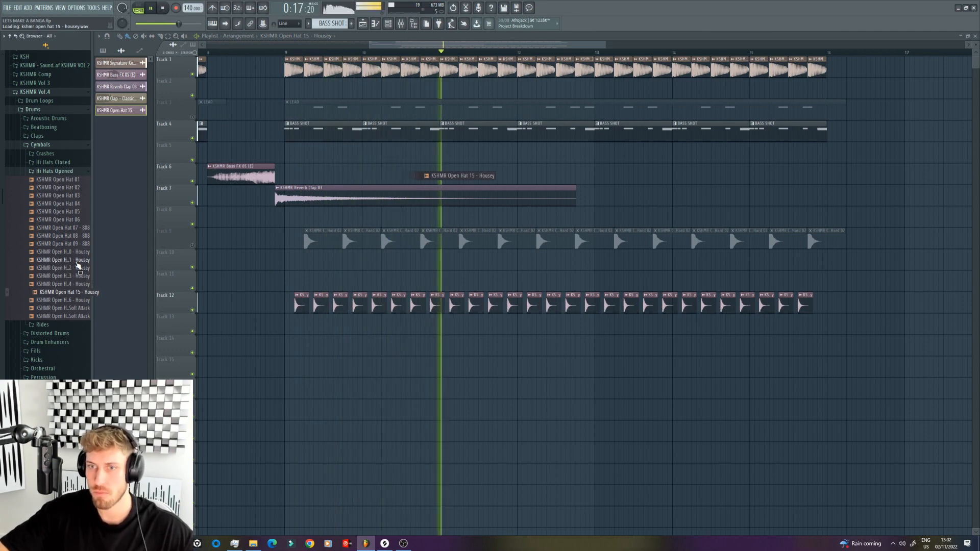
key("Up")
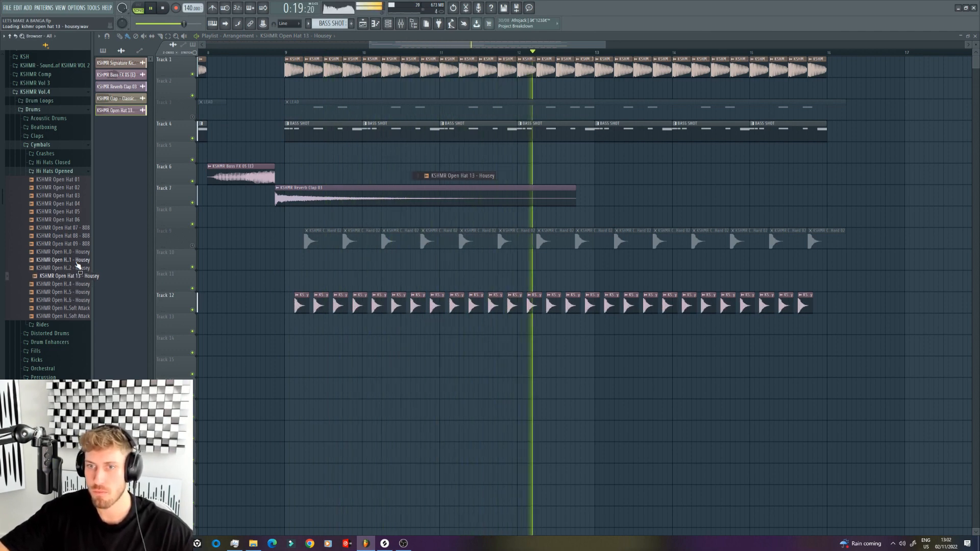
Step: Set the open hat's quick fade-out to about 27% and unmute the claps on Track 9 while playing from bar 9
double_click(377, 305)
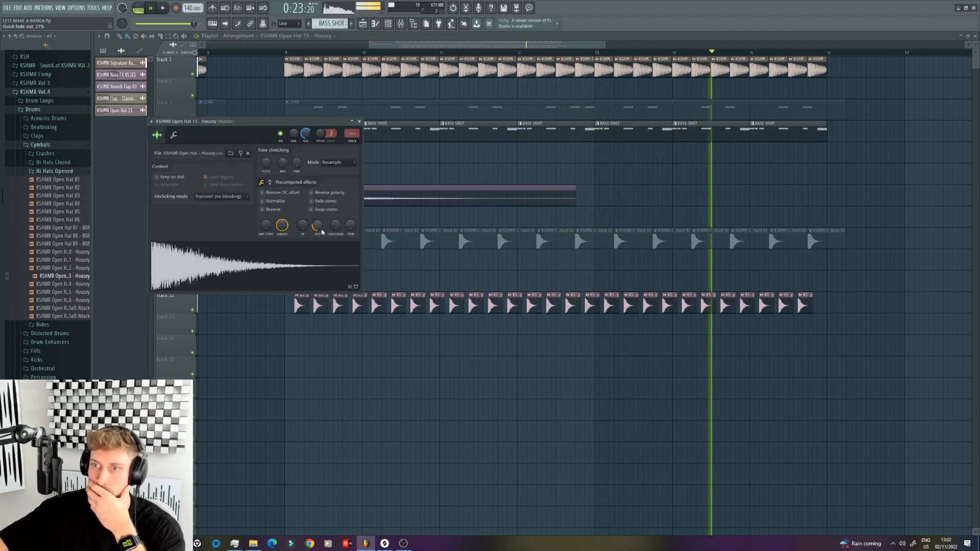
left_click(284, 53)
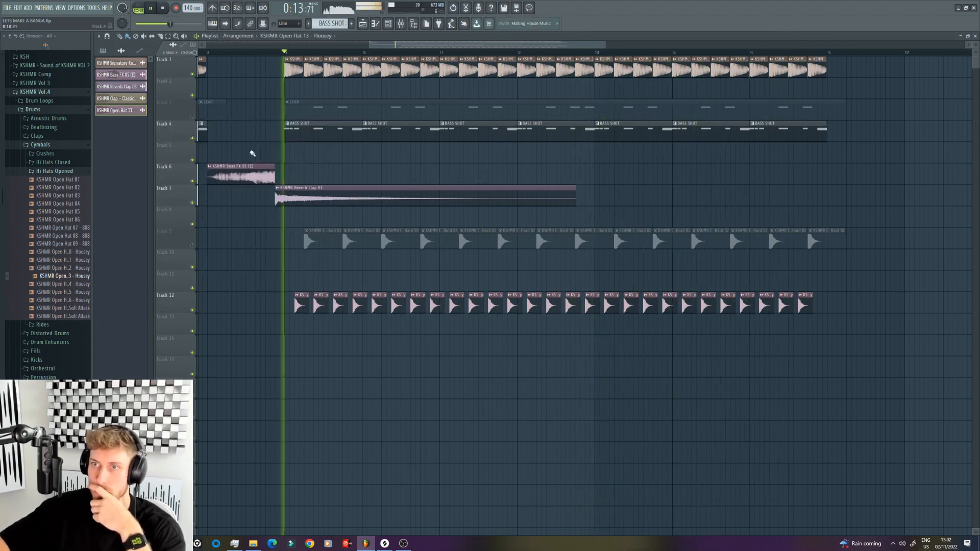
left_click(192, 245)
double_click(338, 308)
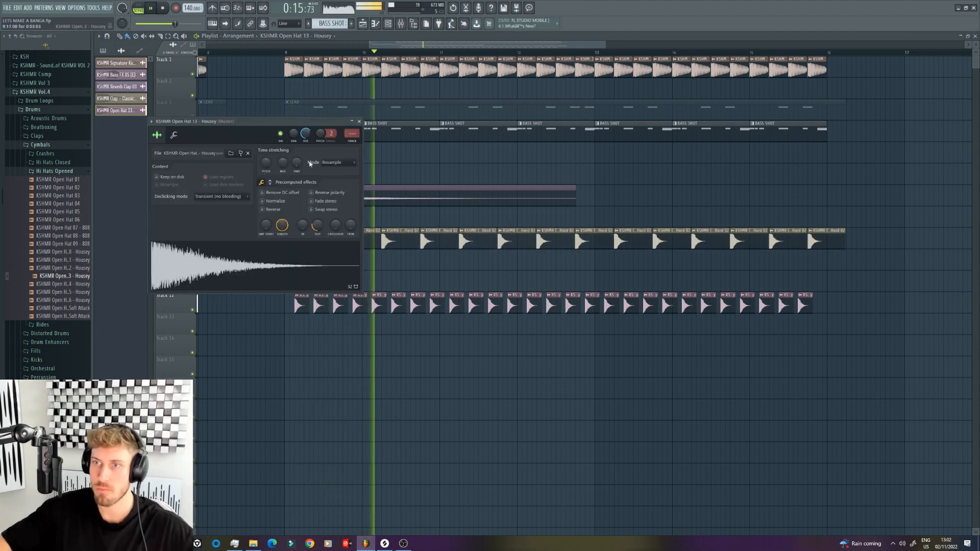
Step: Add a quick fade-out to the Classic Hard 02 clap and set its channel volume to about 51%
double_click(400, 237)
left_click_drag(295, 124, 296, 148)
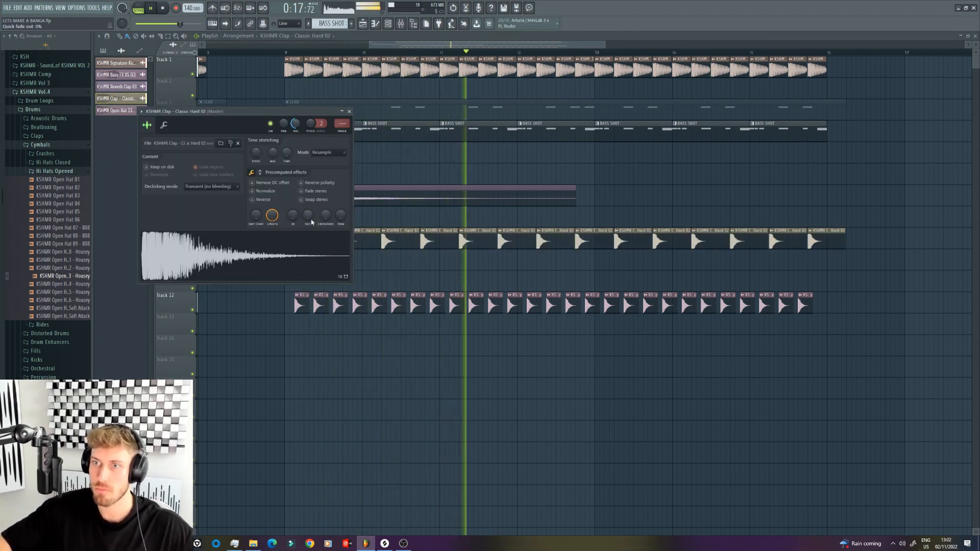
left_click_drag(307, 215, 307, 209)
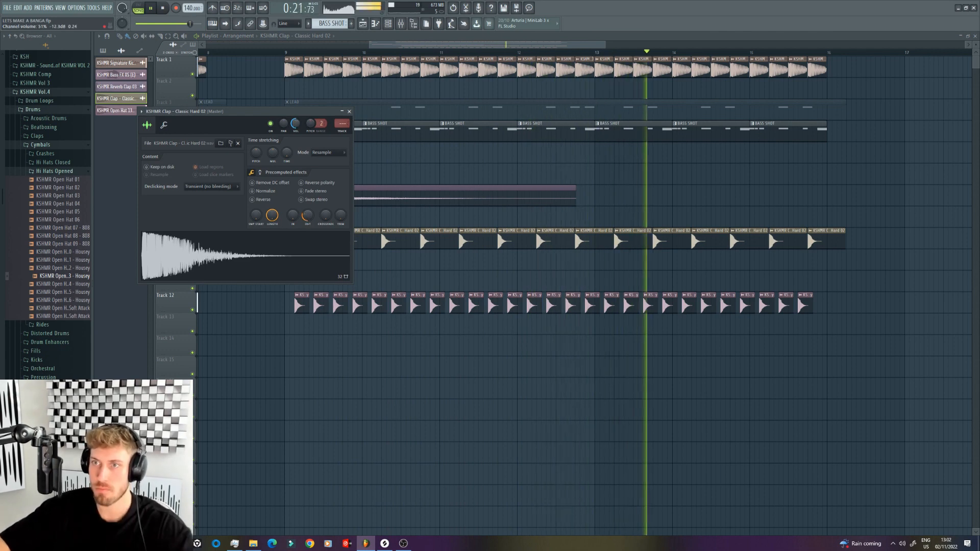
key("space")
Step: Route the clap channel to mixer insert 10 and load OTT in effect slot 9
key("ctrl+l")
left_click(925, 395)
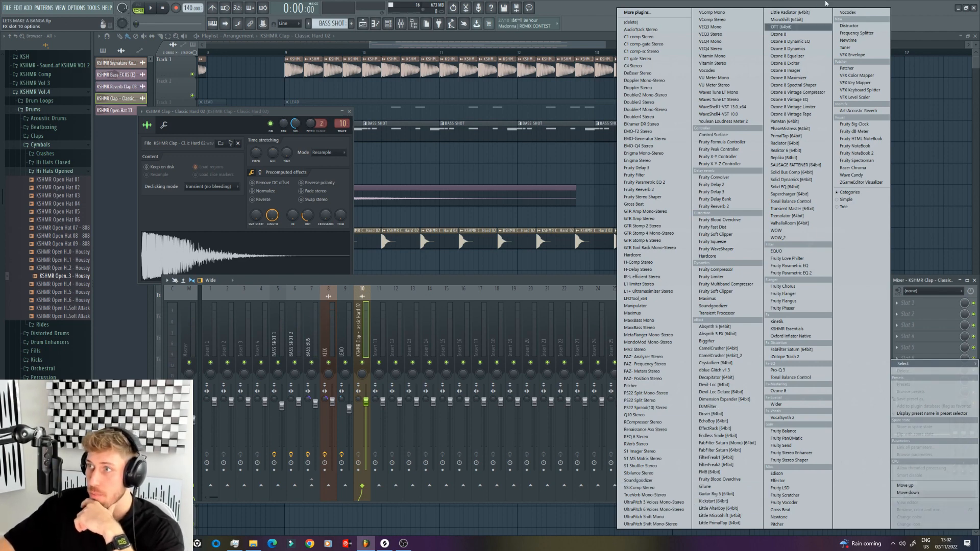
left_click(793, 32)
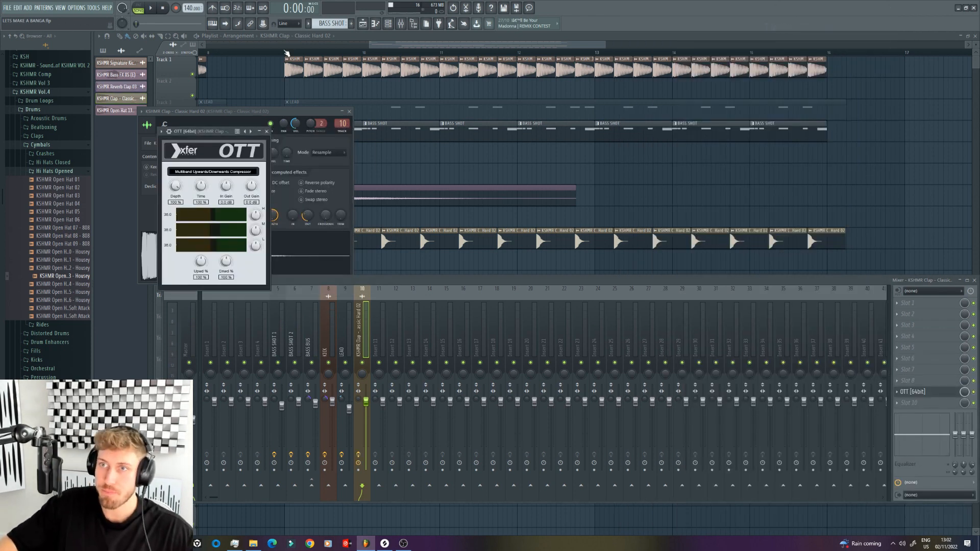
Step: Set bars 9 to 12 as the loop range and play it with the clap's OTT open
left_click_drag(286, 53, 594, 52)
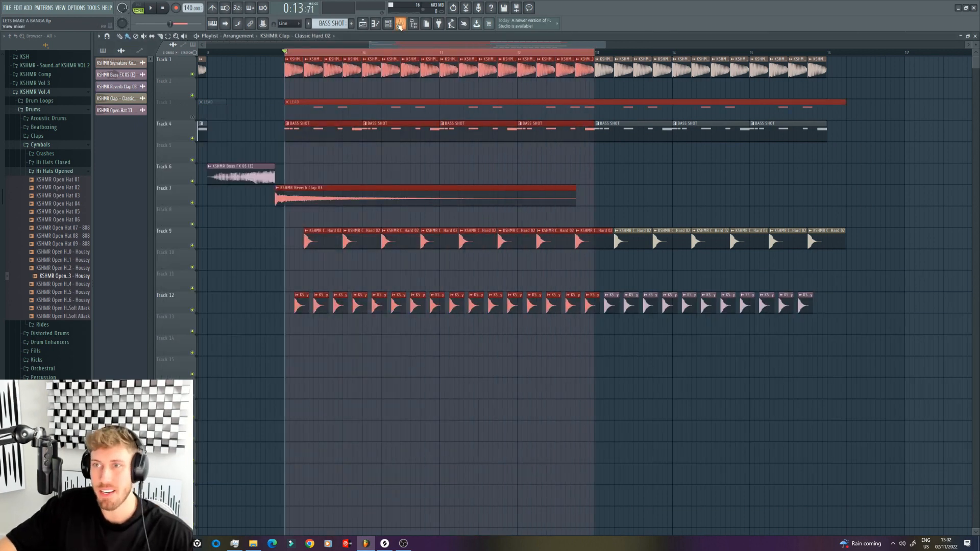
left_click(400, 24)
left_click(930, 392)
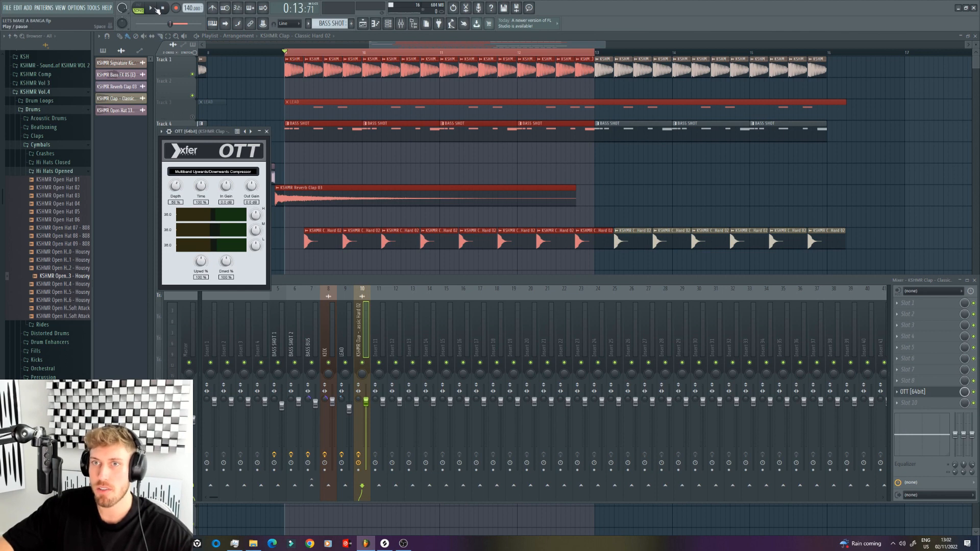
left_click(150, 8)
Step: Lower OTT's depth on the clap to about 32% and adjust its upward compression and the mid and high band gains
left_click_drag(201, 261, 214, 303)
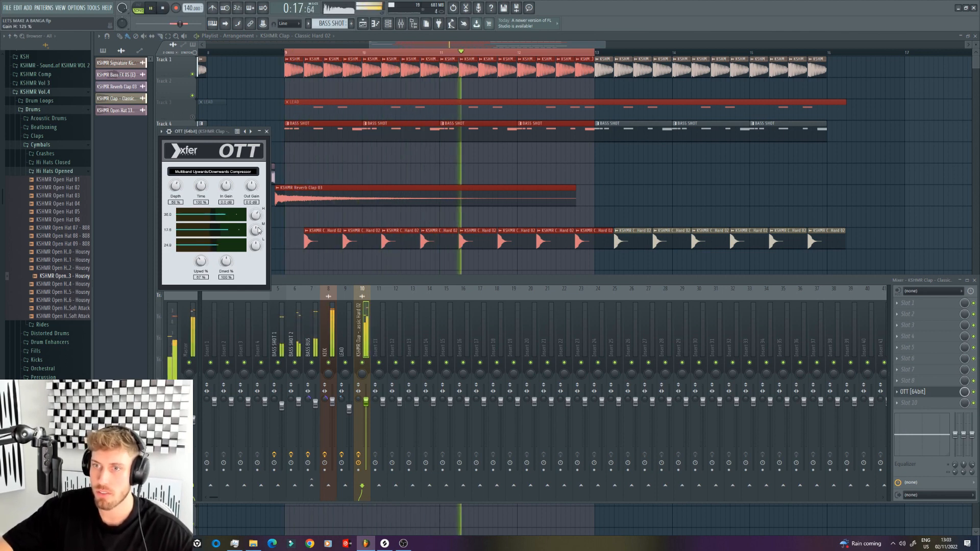
left_click_drag(175, 186, 181, 211)
left_click_drag(200, 261, 199, 230)
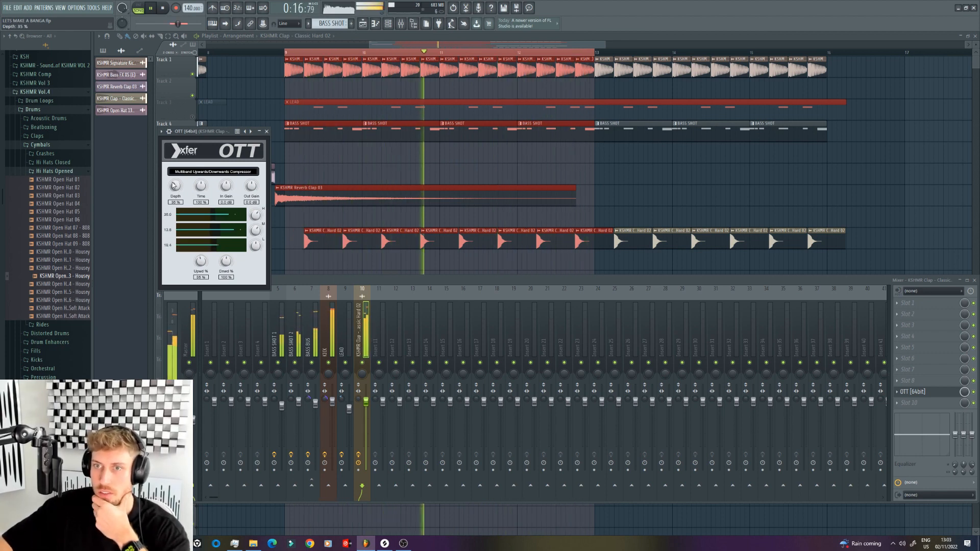
left_click_drag(173, 183, 173, 187)
left_click_drag(256, 231, 261, 215)
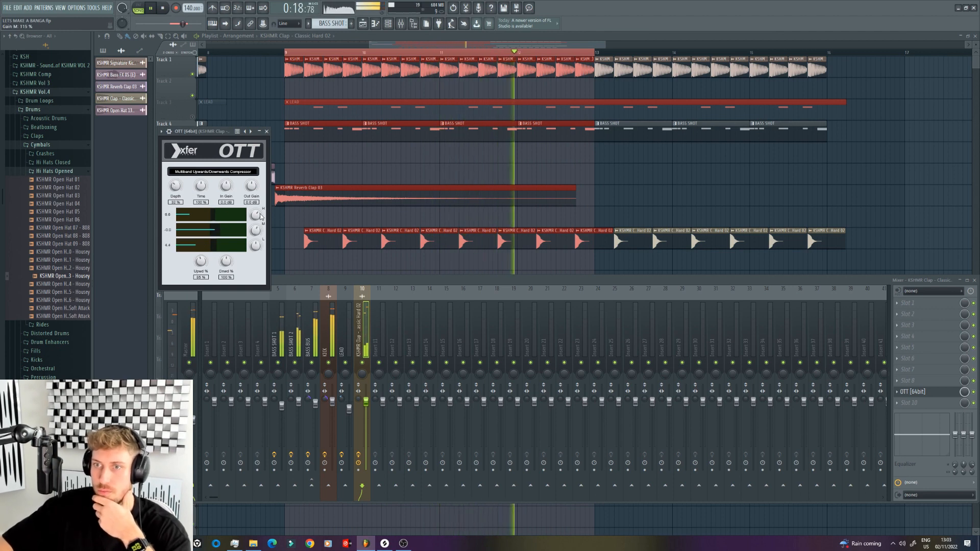
Step: Make the kick on the last beat of bar 12 unique and reverse its sample
left_click_drag(446, 174, 461, 170)
right_click(463, 169)
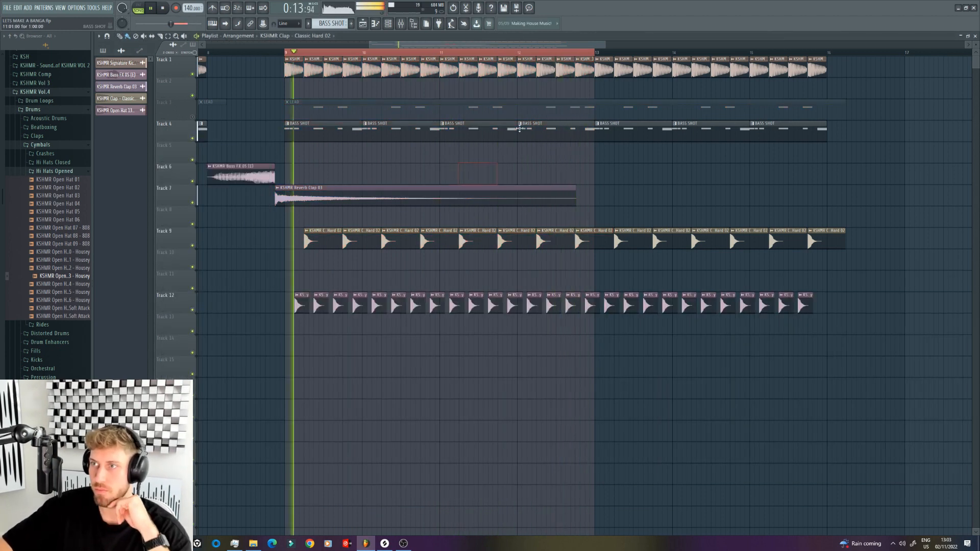
left_click(577, 59)
left_click(603, 124)
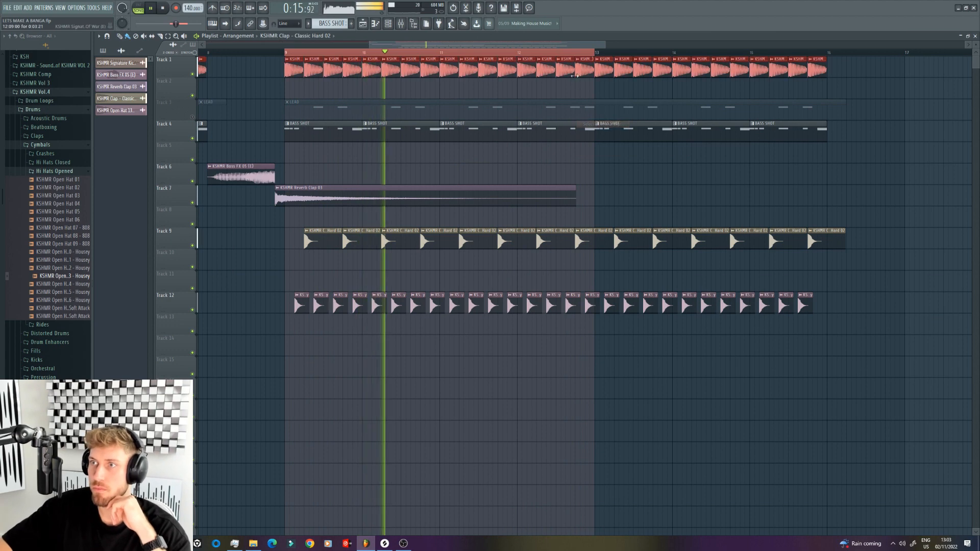
left_click(578, 60)
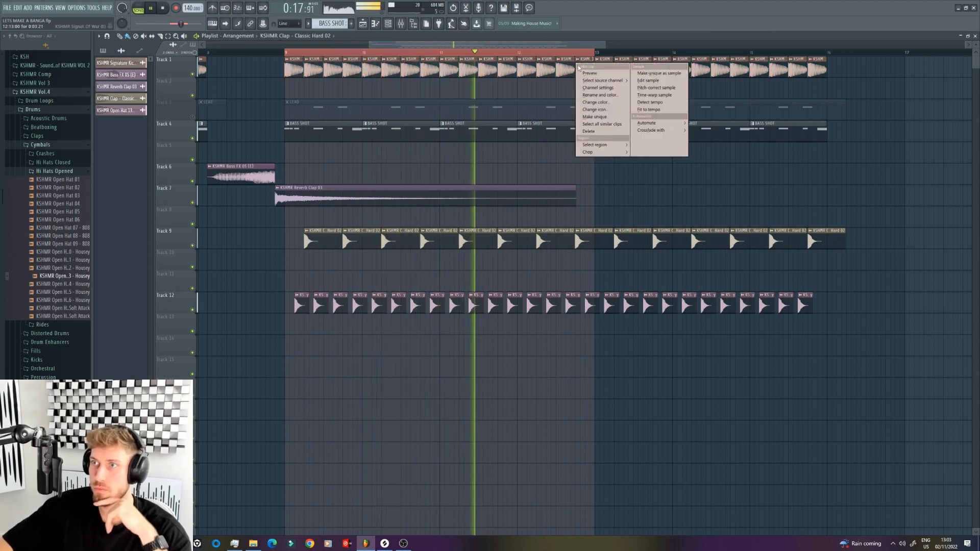
left_click(595, 116)
key("space")
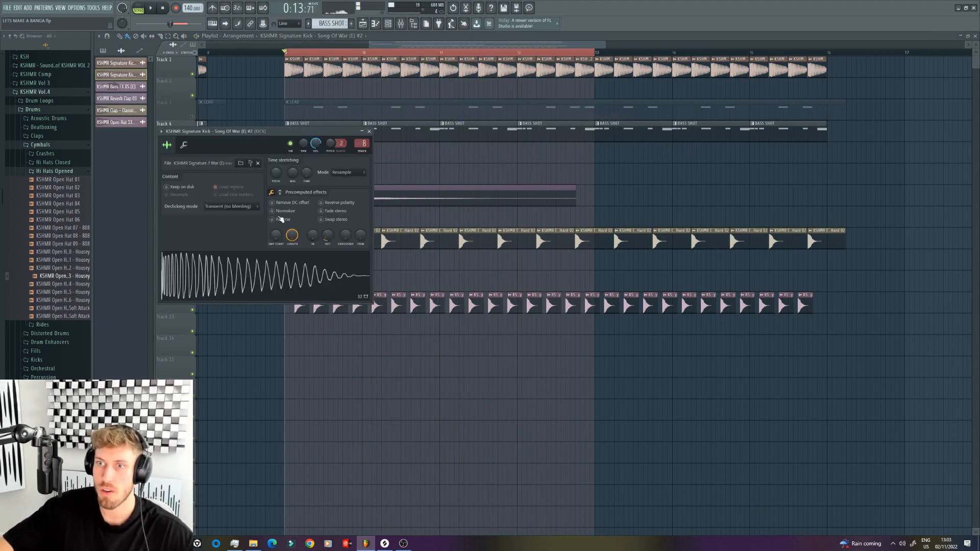
left_click(281, 218)
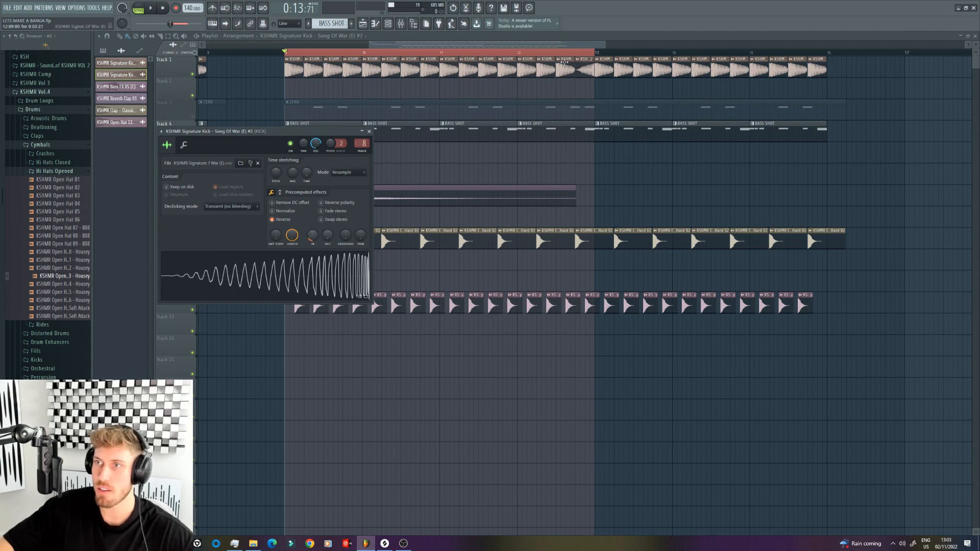
Step: Clear the bars 9 to 12 loop range and play the arrangement across the reversed kick
left_click(547, 53)
key("space")
left_click_drag(286, 53, 595, 56)
scroll(702, 95, "down", 2)
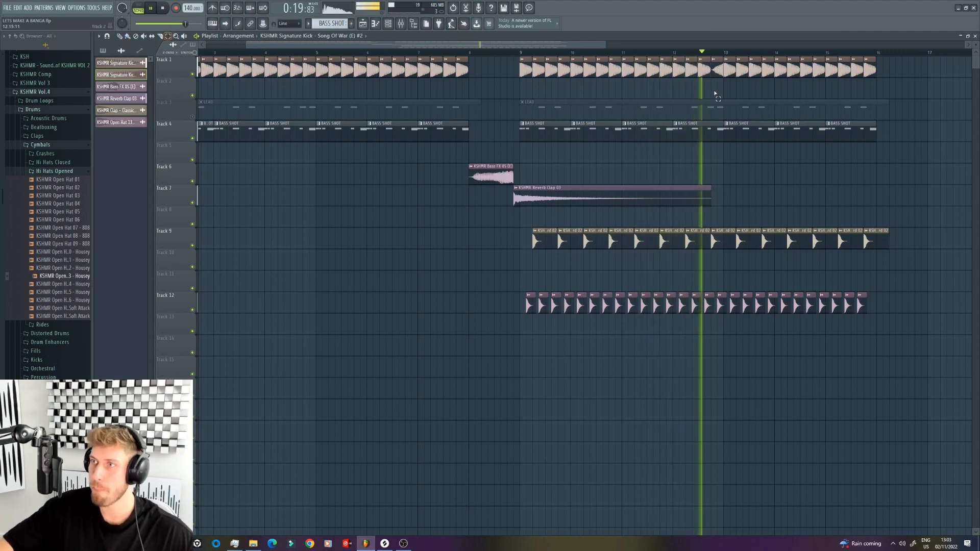
Step: Copy the reversed kick to the last beat of bar 4 and cut the BASS SHOT clip short beneath it
left_click(717, 70, "ctrl")
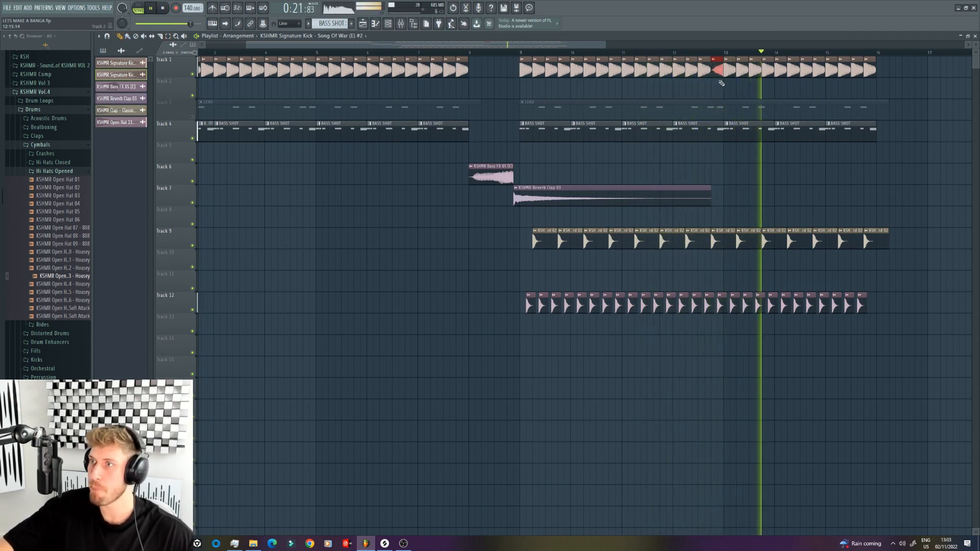
left_click_drag(721, 83, 309, 61)
key("space")
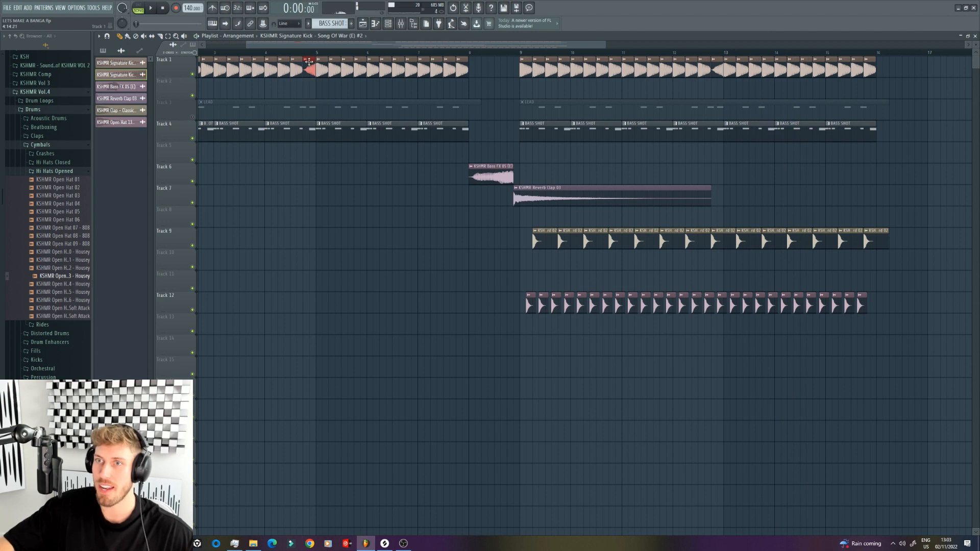
left_click(401, 128)
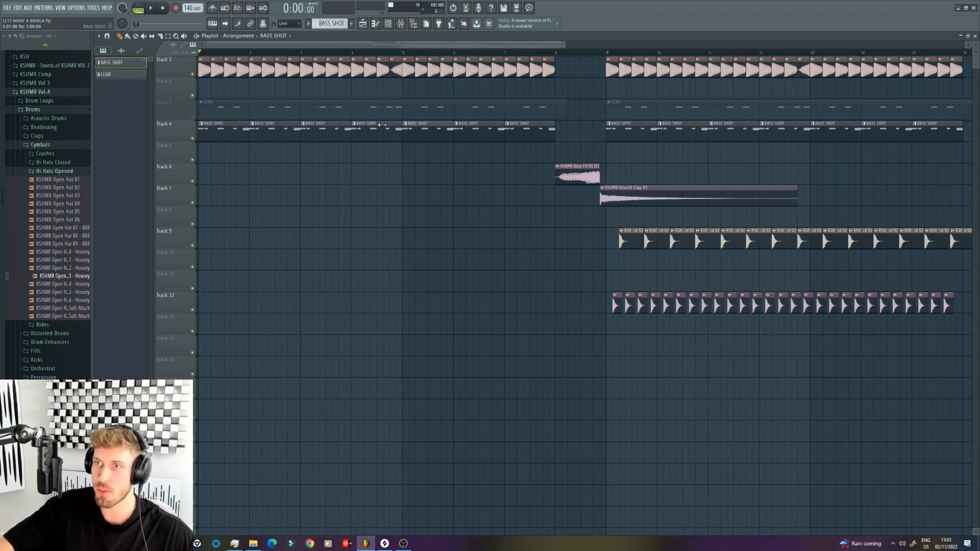
Step: Unmute the lead on Track 3 and examine the LEAD pattern's notes in the piano roll
left_click(193, 117)
double_click(376, 114)
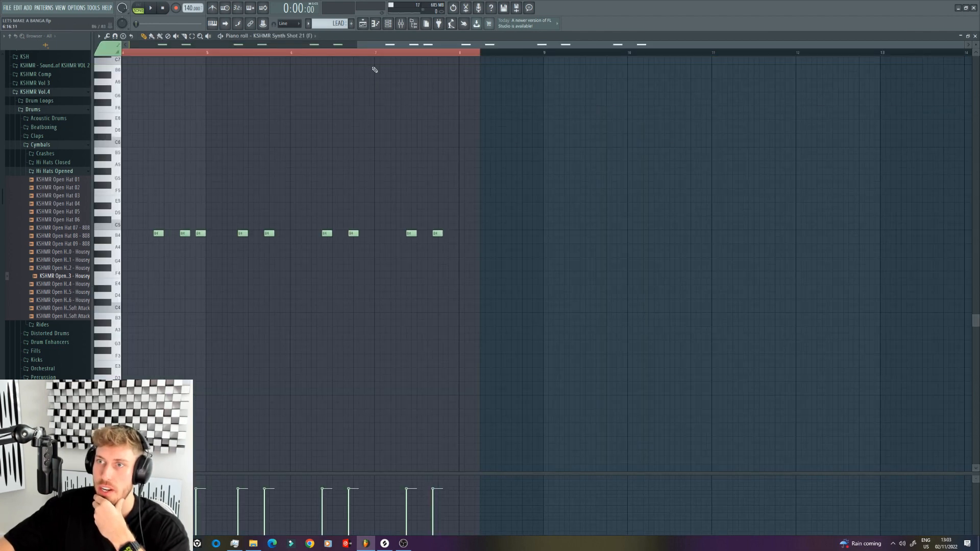
key("ctrl+b")
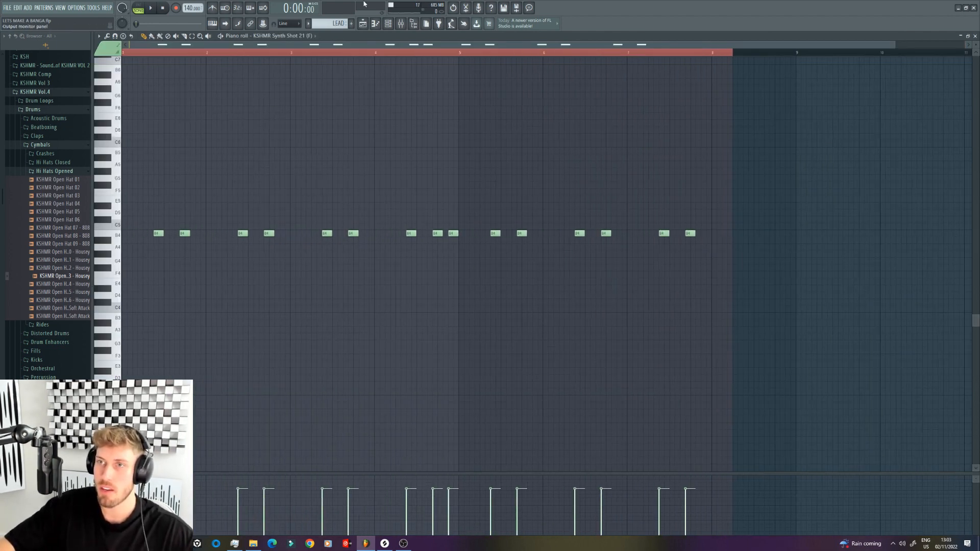
left_click(362, 23)
left_click_drag(565, 46, 963, 46)
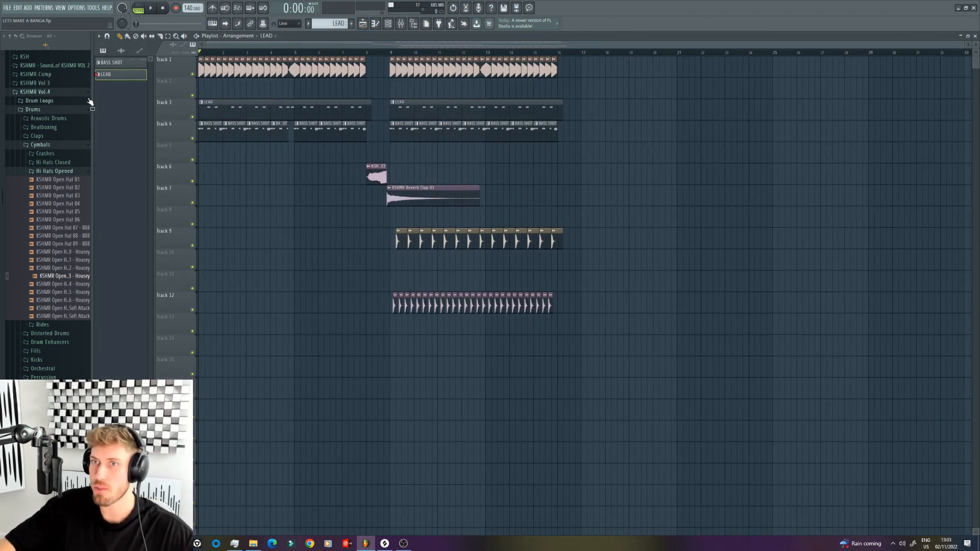
Step: During playback, pan the lowest channel of the BASS SHOT pattern about 37% right
key("space")
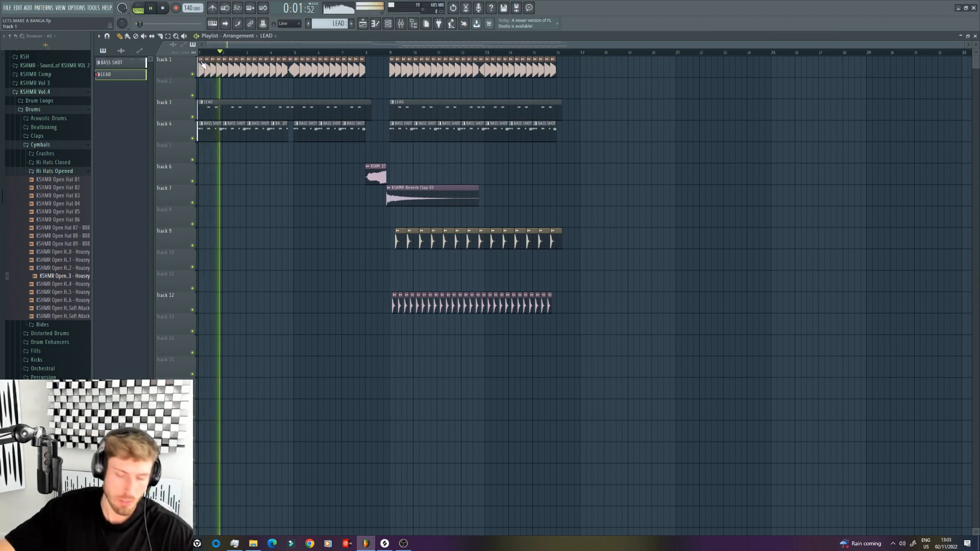
double_click(276, 128)
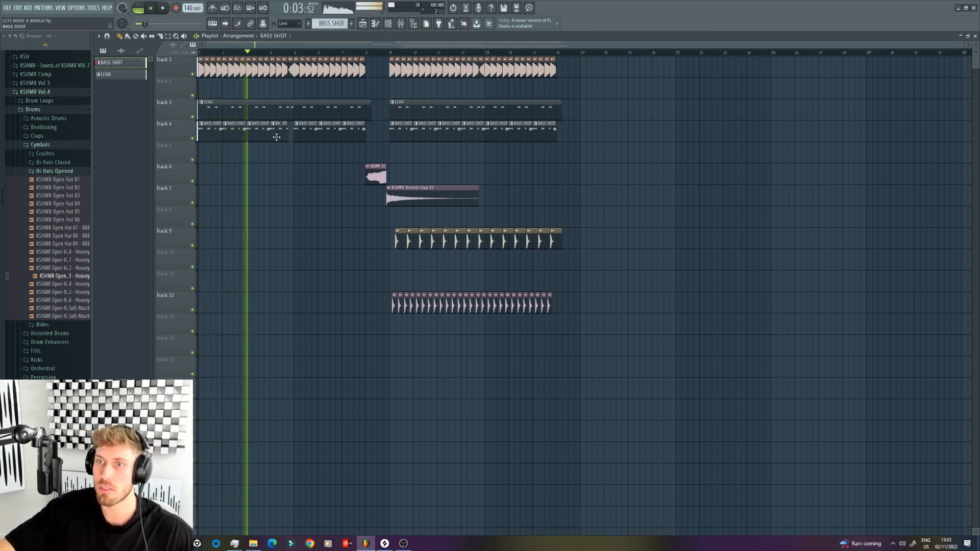
key("F6")
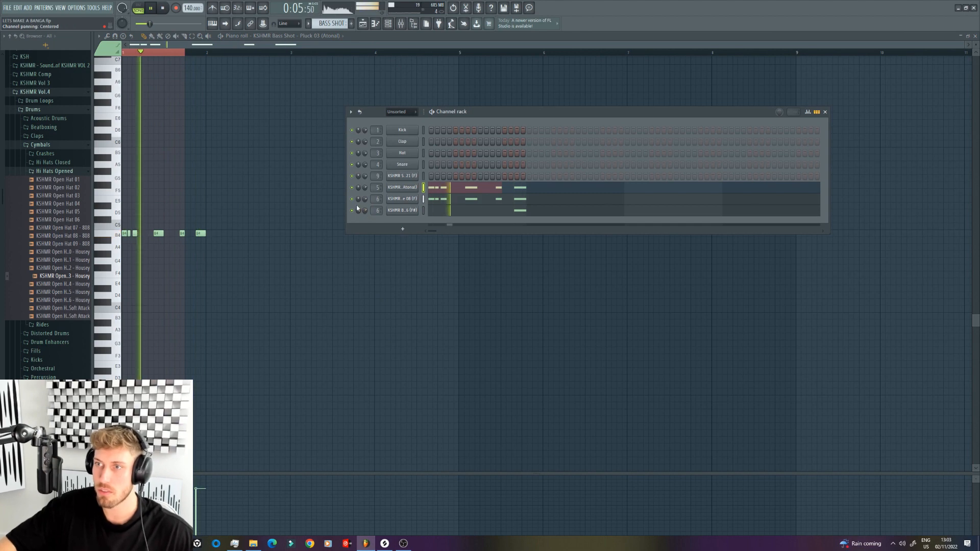
left_click_drag(365, 211, 365, 216)
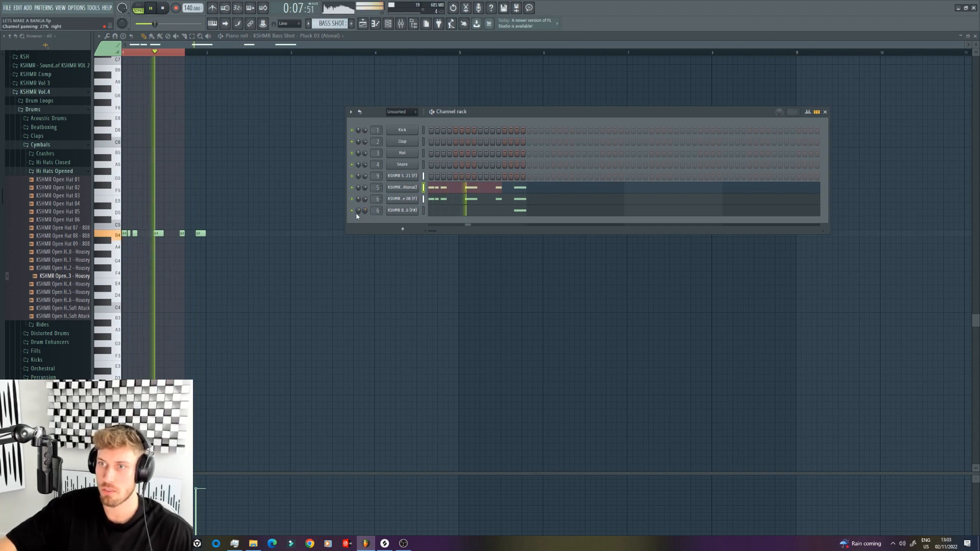
left_click(371, 27)
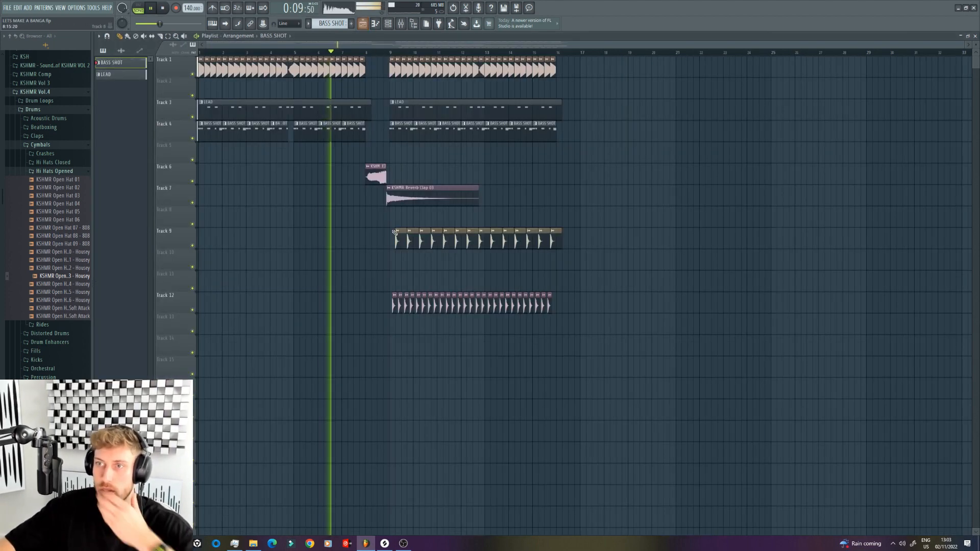
Step: Move the whole arrangement eight bars later so that it starts at bar 9
mouse_move(633, 343)
left_mouse_down()
mouse_move(185, 59)
mouse_move(616, 87)
mouse_move(415, 86)
left_mouse_up()
left_click(120, 36)
key("space")
left_click(417, 102)
left_click(417, 97)
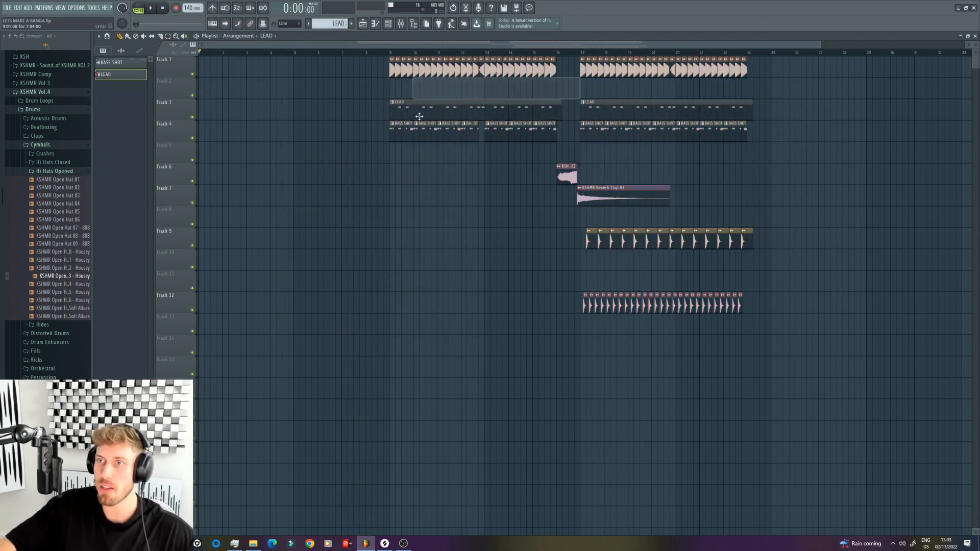
Step: Lay LEAD clips on Track 3 over bars 1 to 4 and bars 5 to 7, and mute the track
left_click(203, 105)
left_click_drag(368, 108, 295, 107)
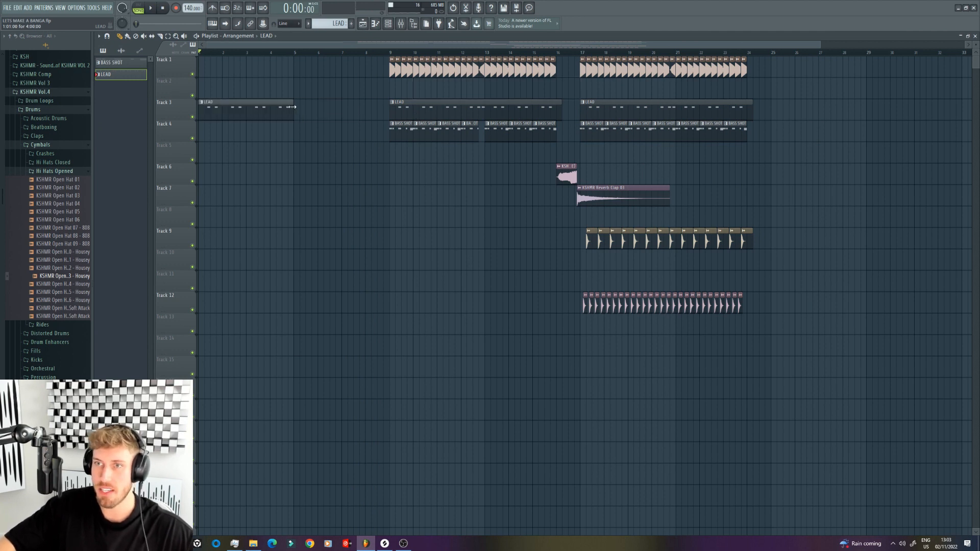
left_click(295, 107)
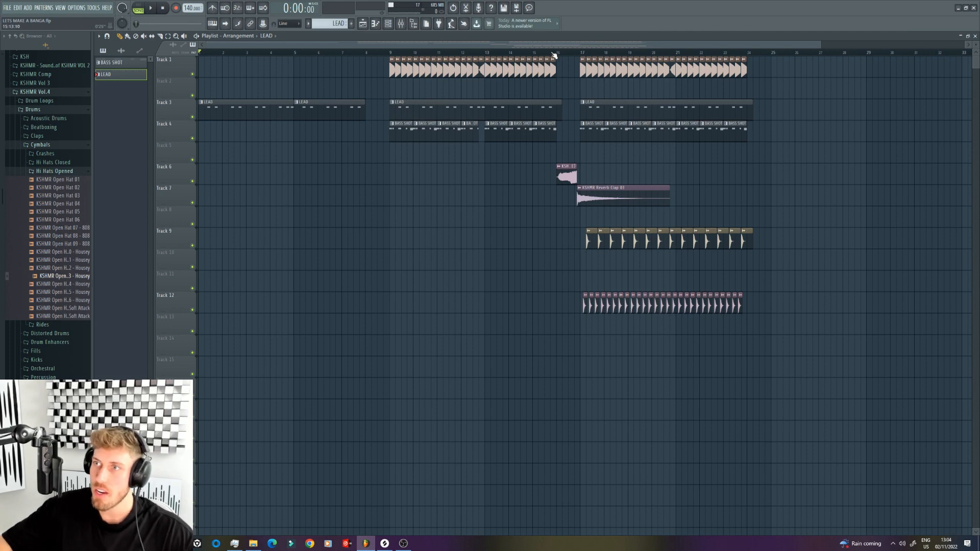
left_click(192, 117)
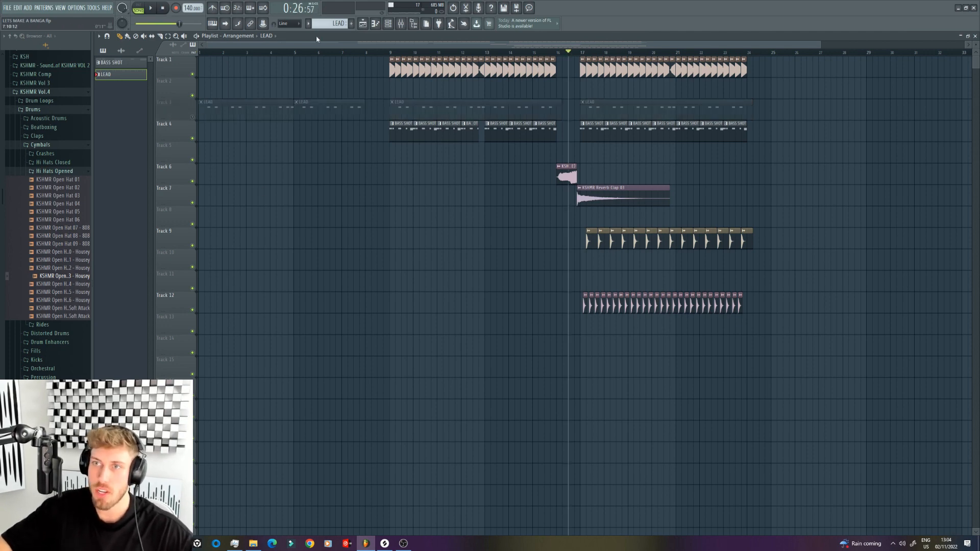
Step: Audition the KSHMR Vol.4 dance drum loops and place the Dance 10 128BPM Big Room Prince Cymbals loop on Track 14 at bar 17
left_click_drag(206, 43, 310, 44)
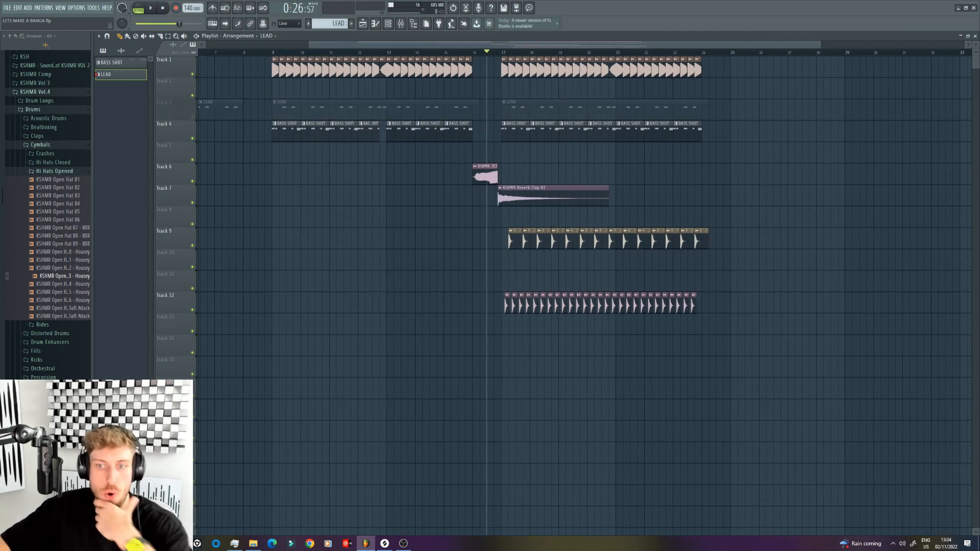
left_click(47, 102)
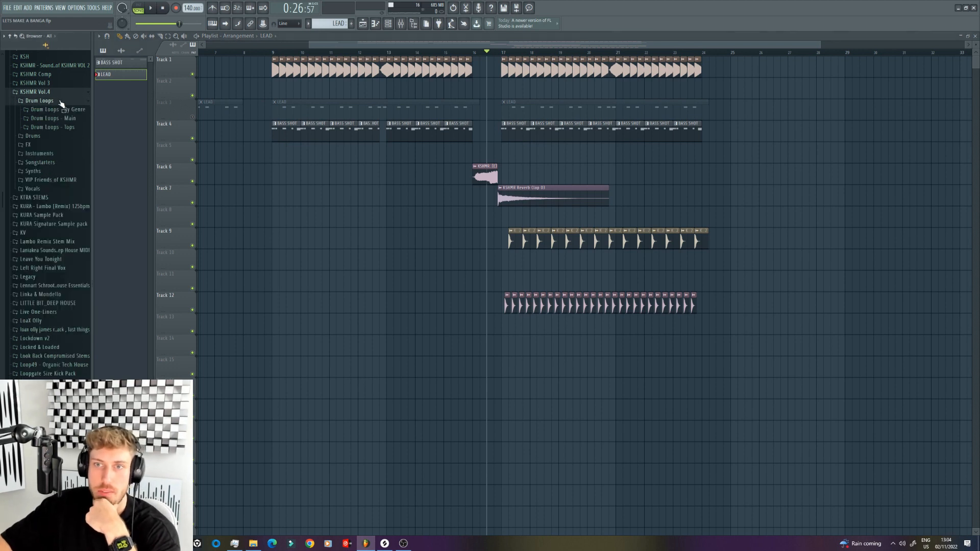
left_click(54, 118)
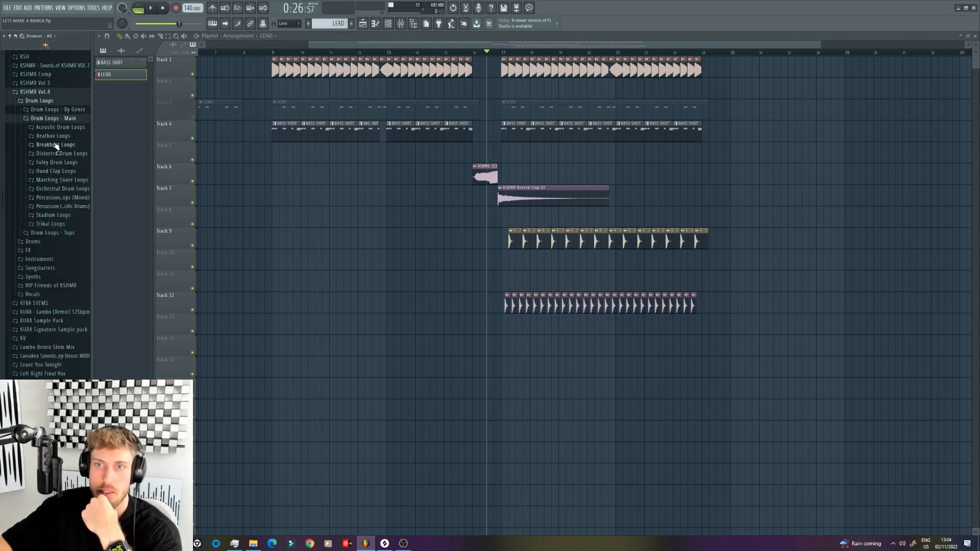
left_click(54, 110)
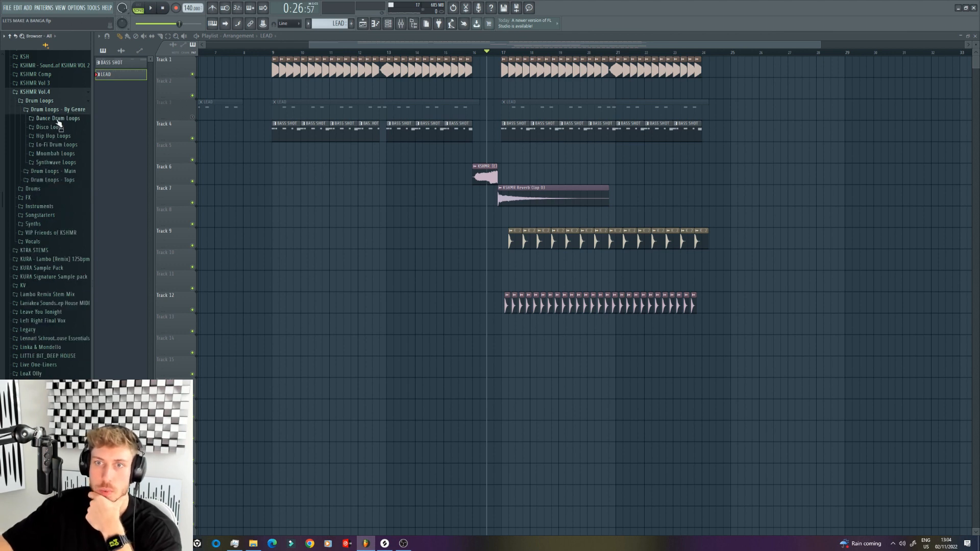
left_click(58, 120)
left_click(63, 195)
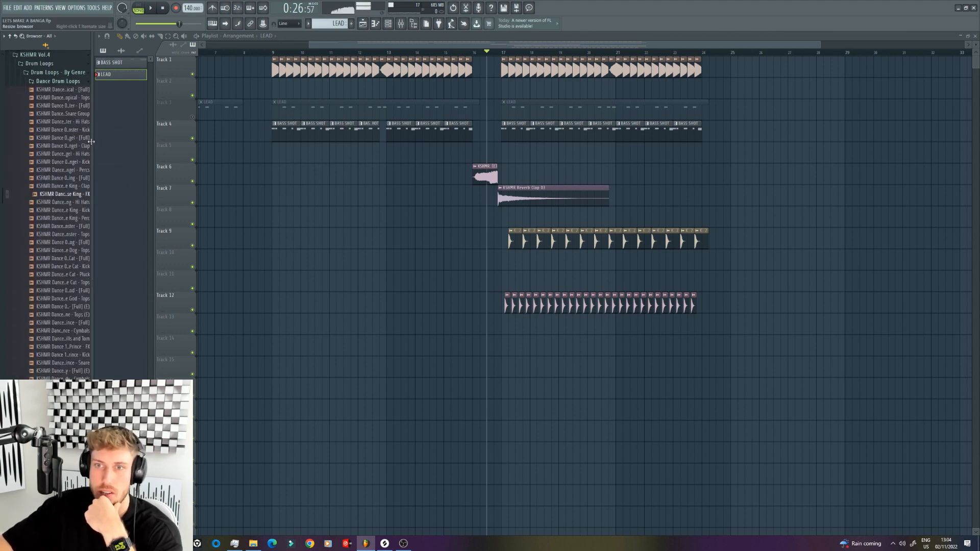
left_click_drag(92, 145, 119, 161)
left_click(94, 205)
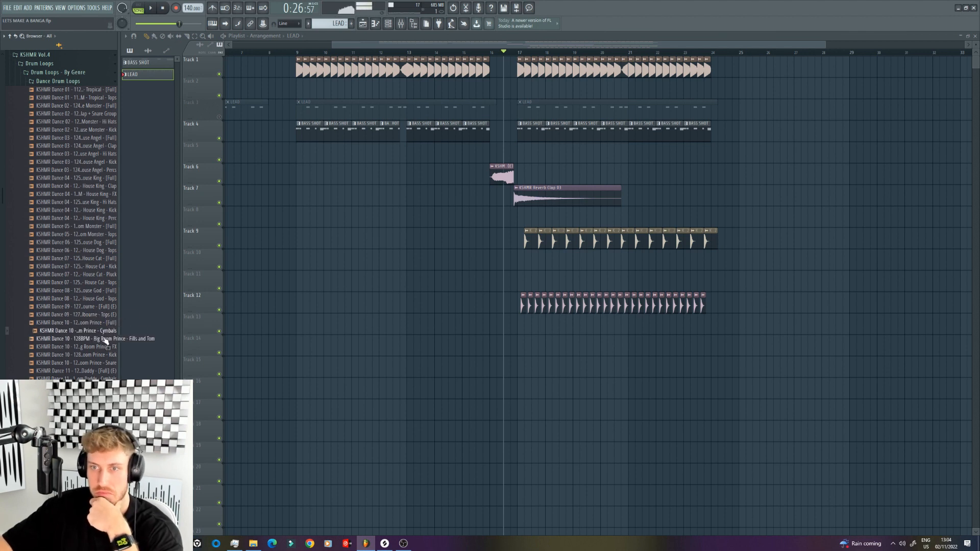
left_click_drag(104, 340, 519, 345)
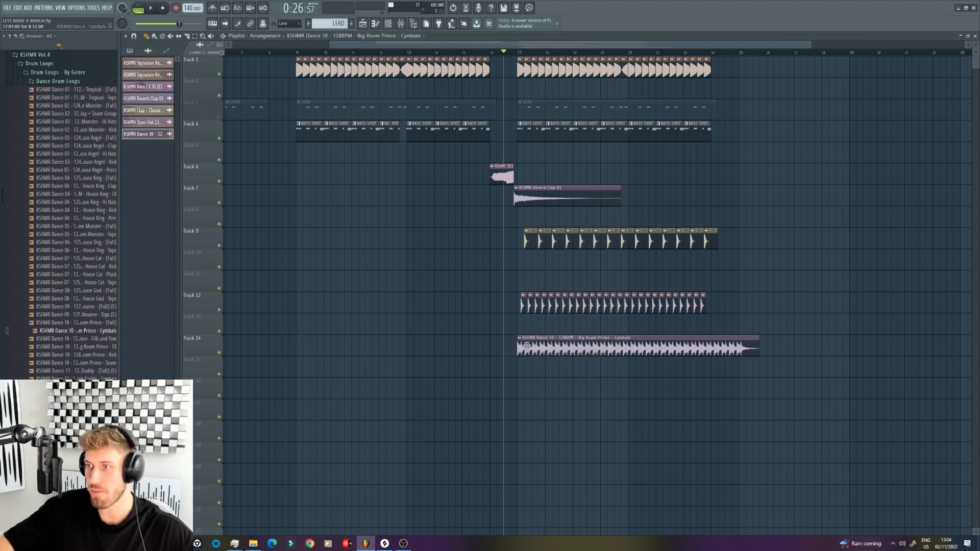
Step: Fit the Big Room Prince Cymbals loop to the project tempo, giving 128 BPM as its original tempo
double_click(581, 356)
left_click_drag(342, 191, 342, 185)
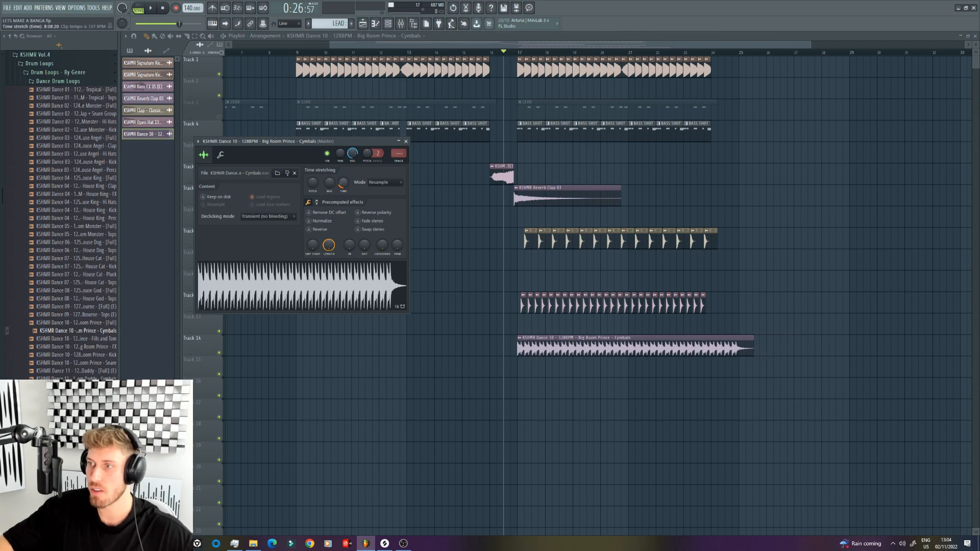
left_click(519, 339)
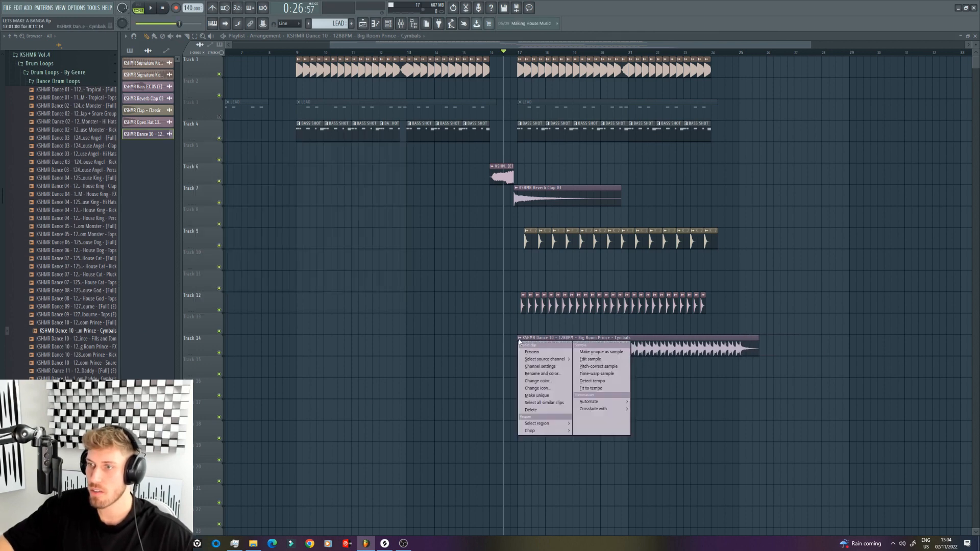
left_click(594, 388)
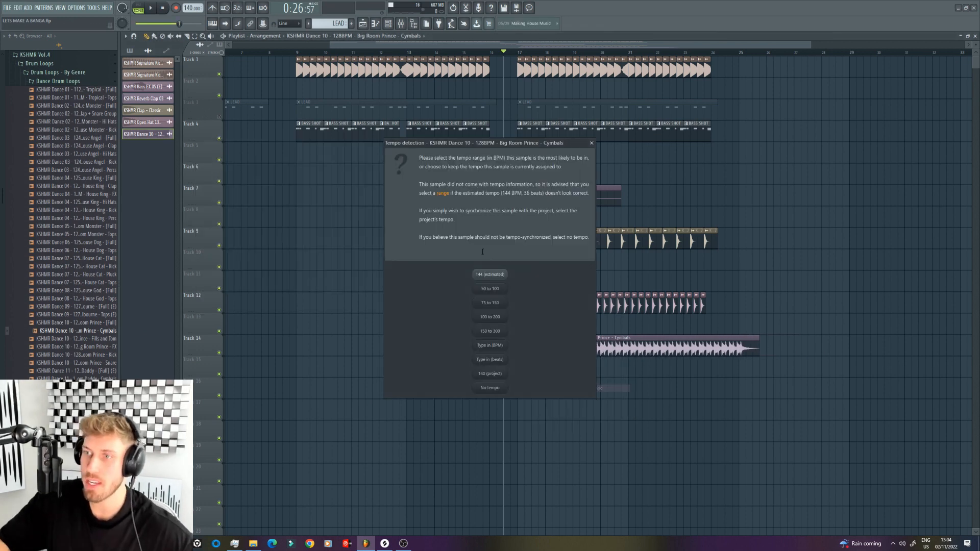
left_click(503, 347)
type("128")
key("Return")
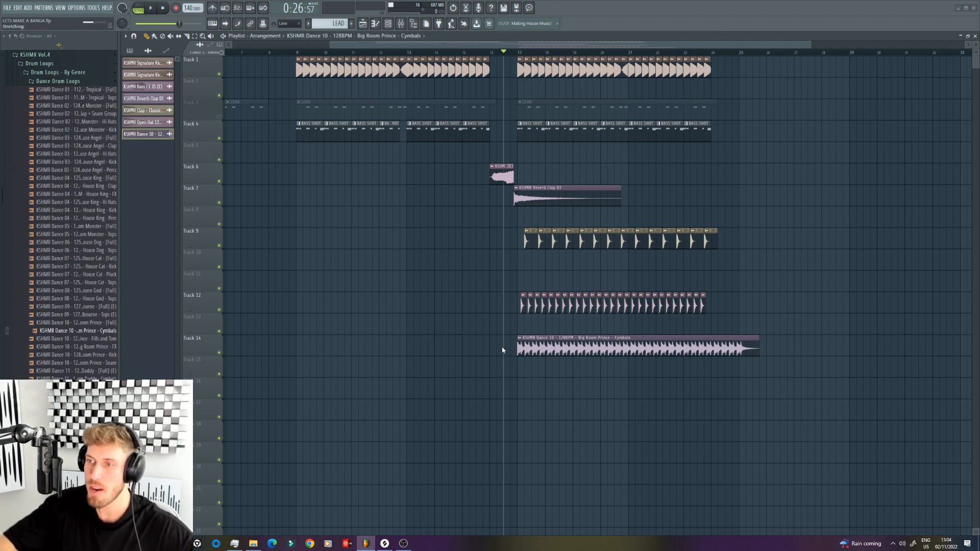
Step: Lower the cymbals loop's channel volume during playback and set its time-stretching mode to Resample
key("space")
double_click(571, 345)
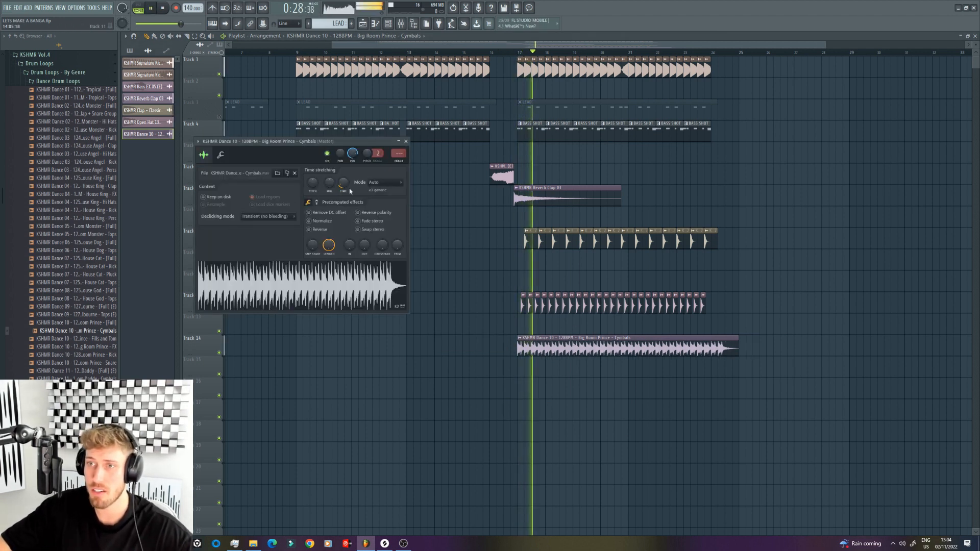
left_click_drag(352, 154, 379, 192)
left_click(380, 184)
left_click(388, 193)
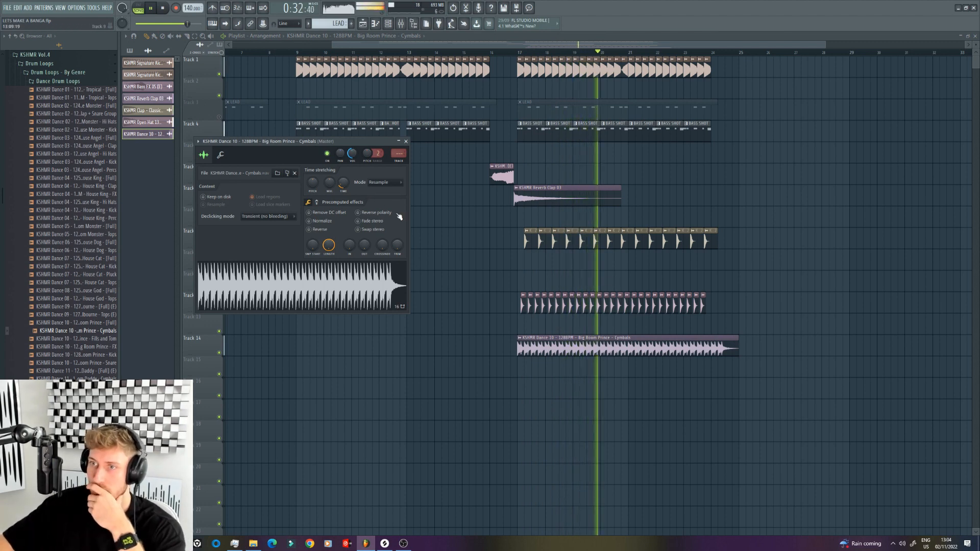
Step: Mute the Classic Hard 02 claps on Track 9 while the drop plays
left_click(546, 239)
left_click_drag(219, 249, 219, 250)
left_click(219, 248)
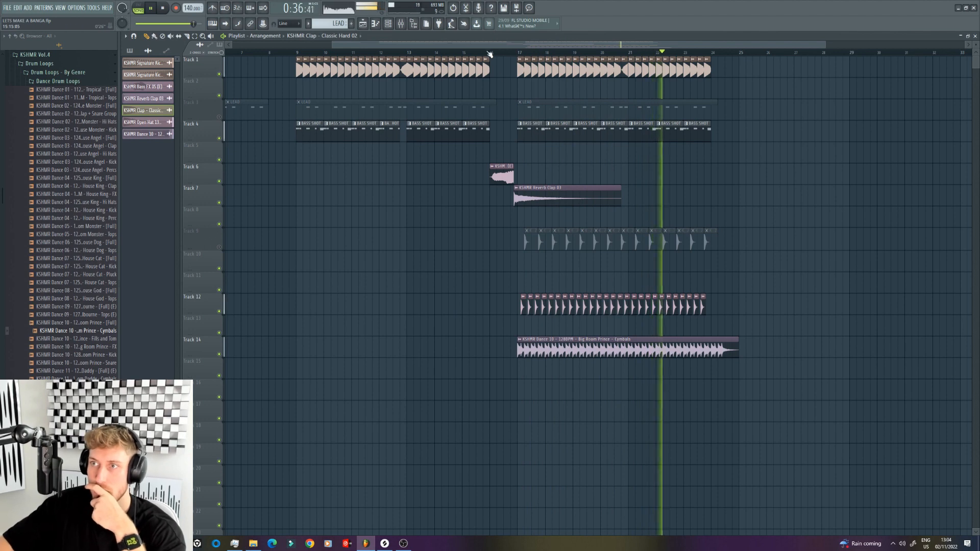
Step: Lower the channel volume of the Big Room Prince Cymbals loop during playback and stop the song
left_click(564, 339)
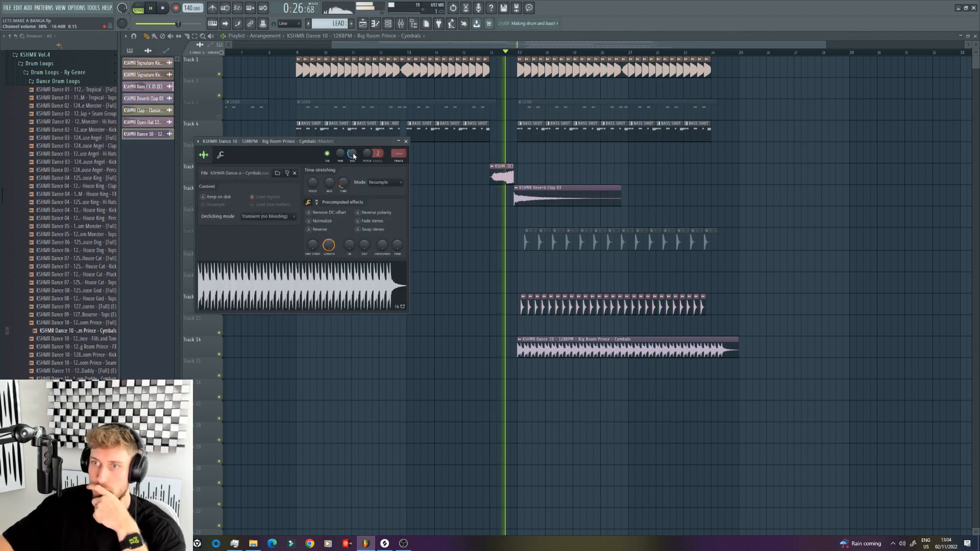
left_click_drag(353, 156, 354, 160)
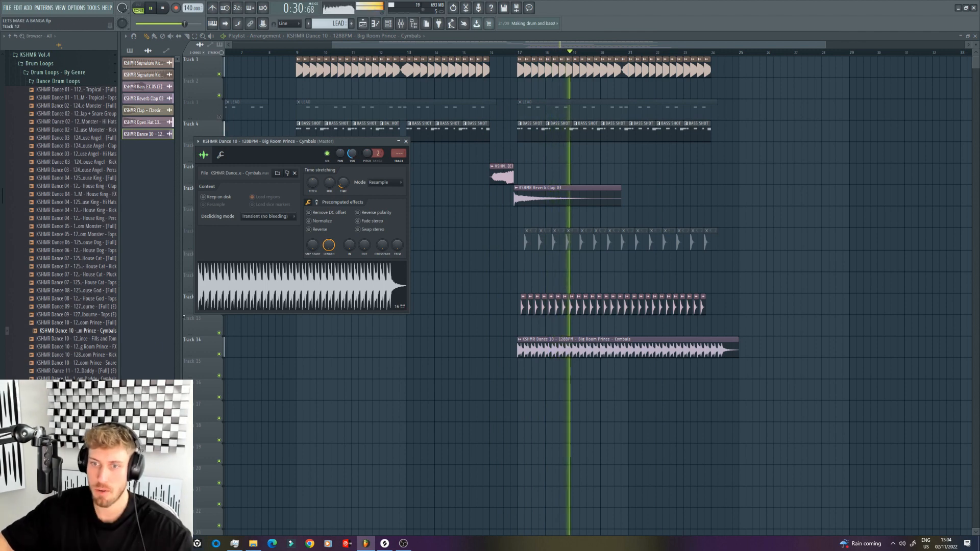
key("space")
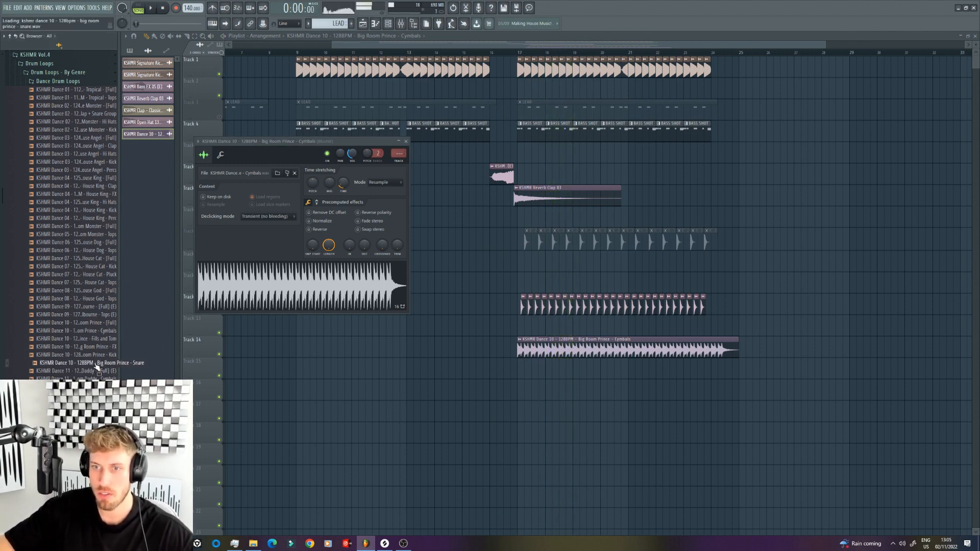
Step: Try the Big Room Prince Snare loop on Track 16, delete it, and place the Dance 04 125BPM House King Clap loop there at bar 17
left_click_drag(393, 398, 463, 404)
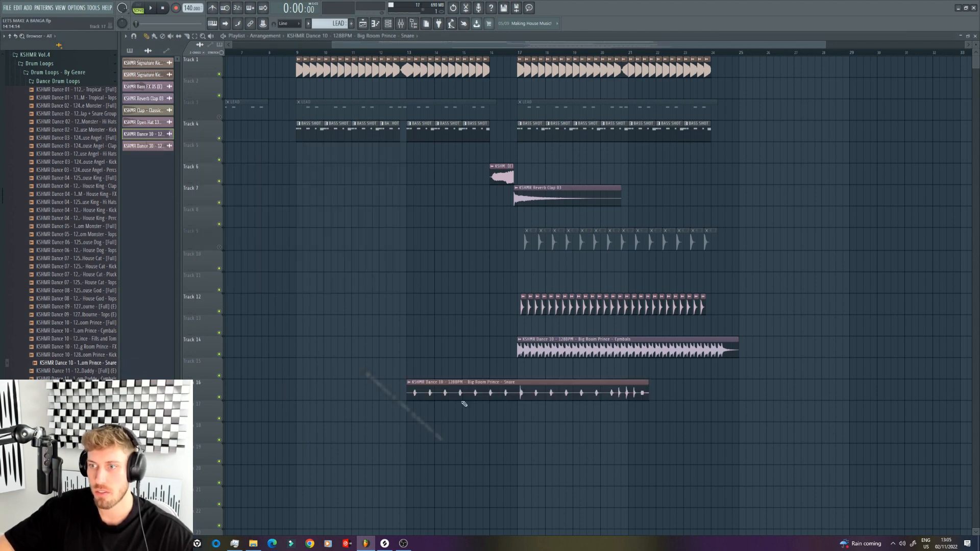
right_click(483, 390)
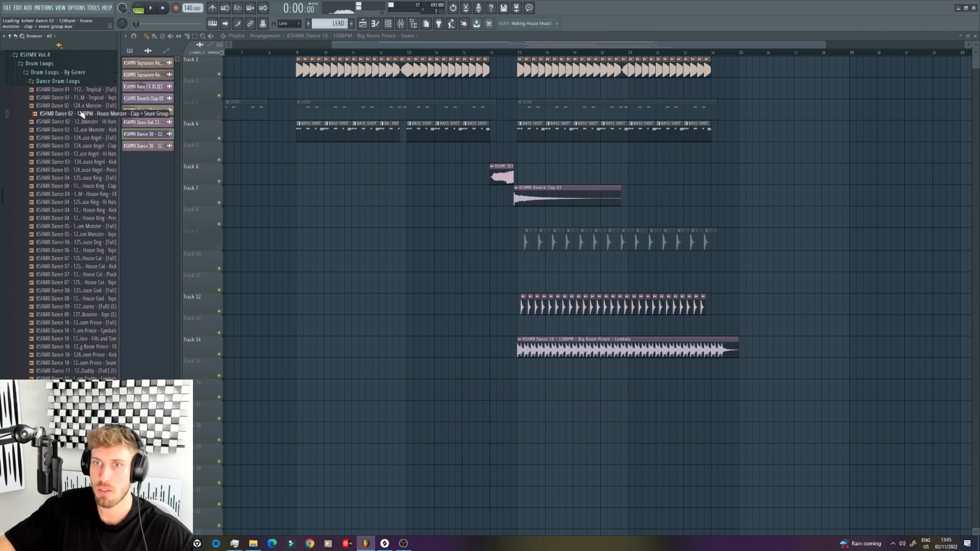
left_click_drag(100, 190, 548, 393)
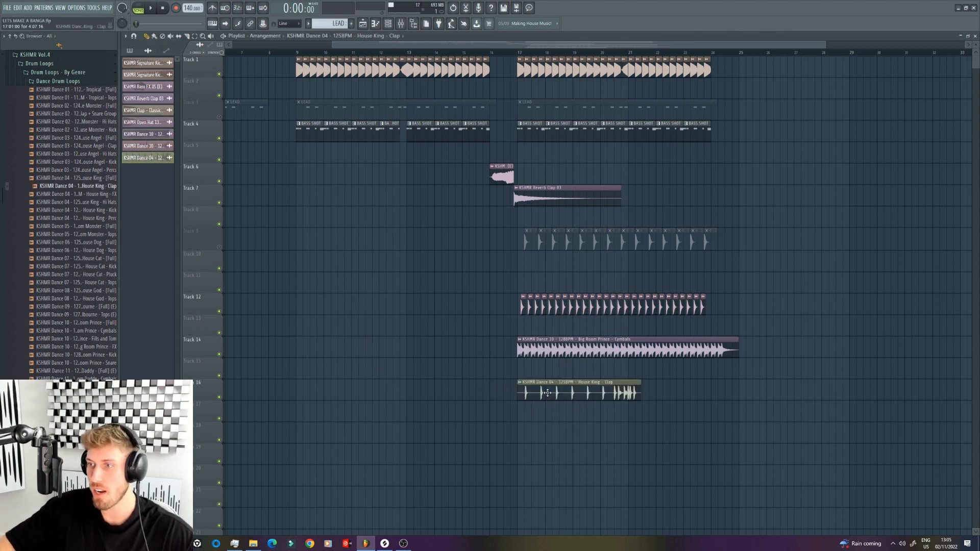
Step: Fit the House King Clap loop to the project tempo during playback, giving 125 BPM as its original tempo
left_click_drag(493, 46, 491, 46)
left_click(479, 52)
key("space")
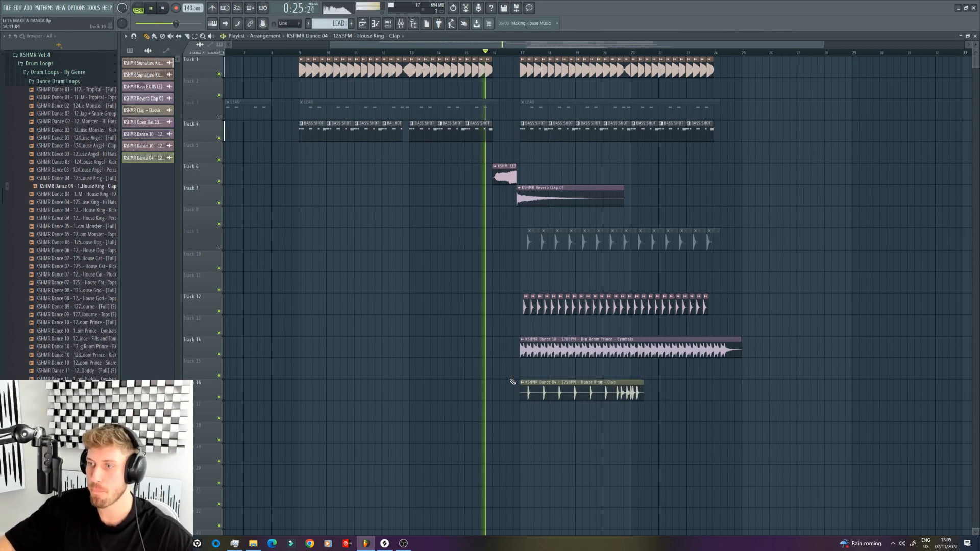
left_click(522, 382)
left_click(601, 432)
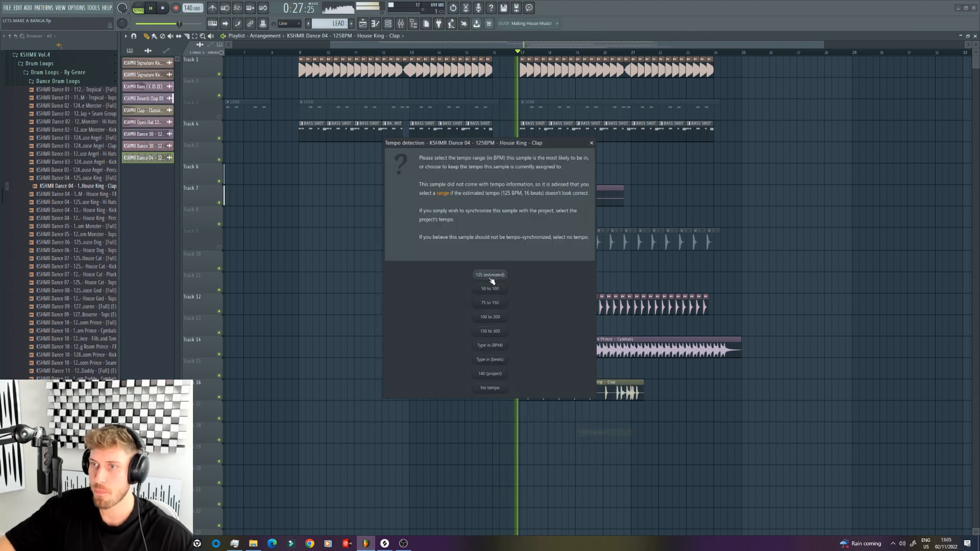
left_click(491, 278)
Step: Place a second House King Clap loop at bar 21 on Track 16 and lower its channel volume to 72%
left_click(651, 397)
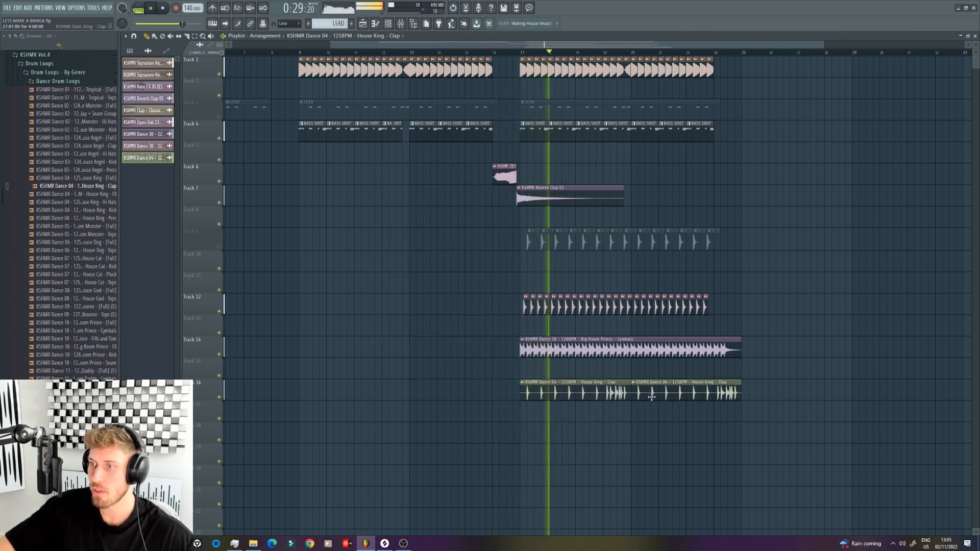
double_click(652, 397)
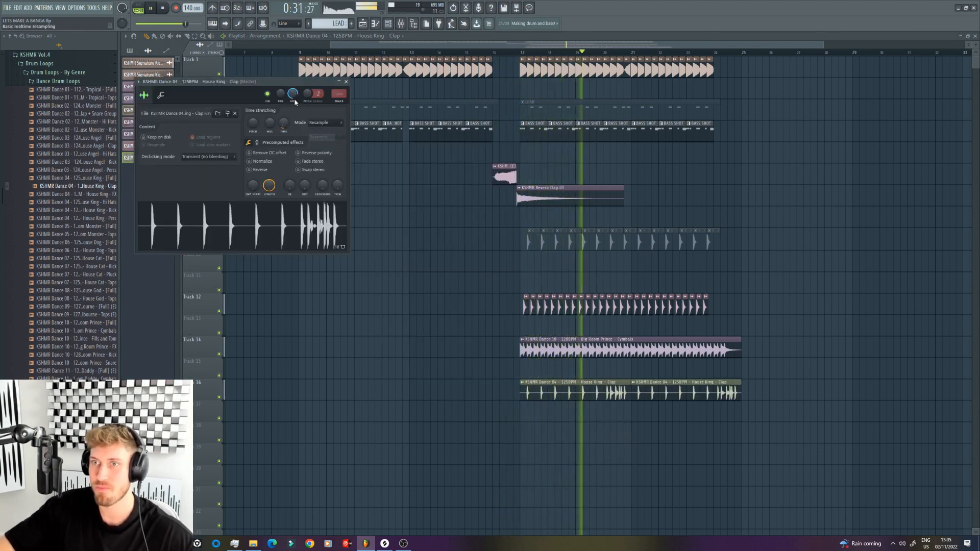
left_click_drag(293, 98, 293, 104)
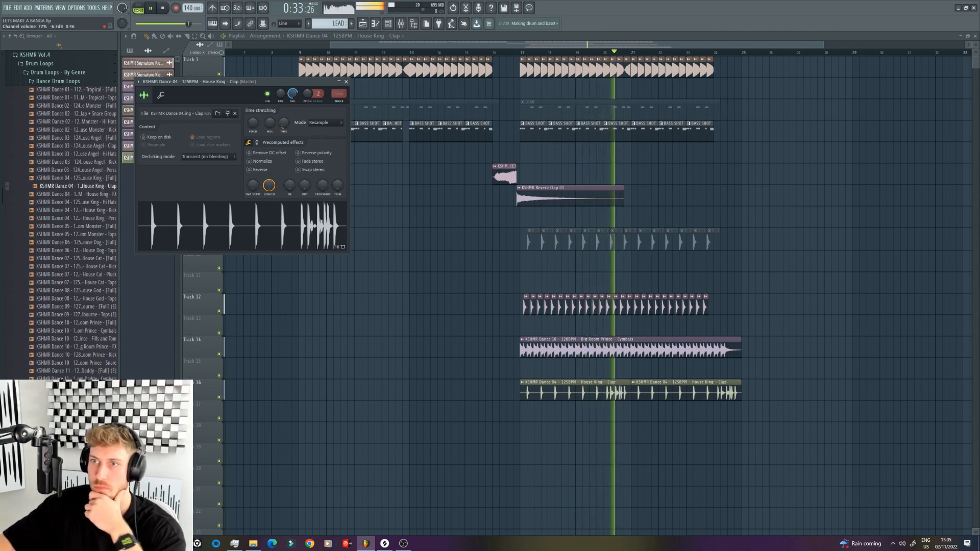
Step: Trim the first House King Clap clip to its closing fill and replace the second clip with a copy of that fill in bar 24
left_click_drag(440, 45, 343, 45)
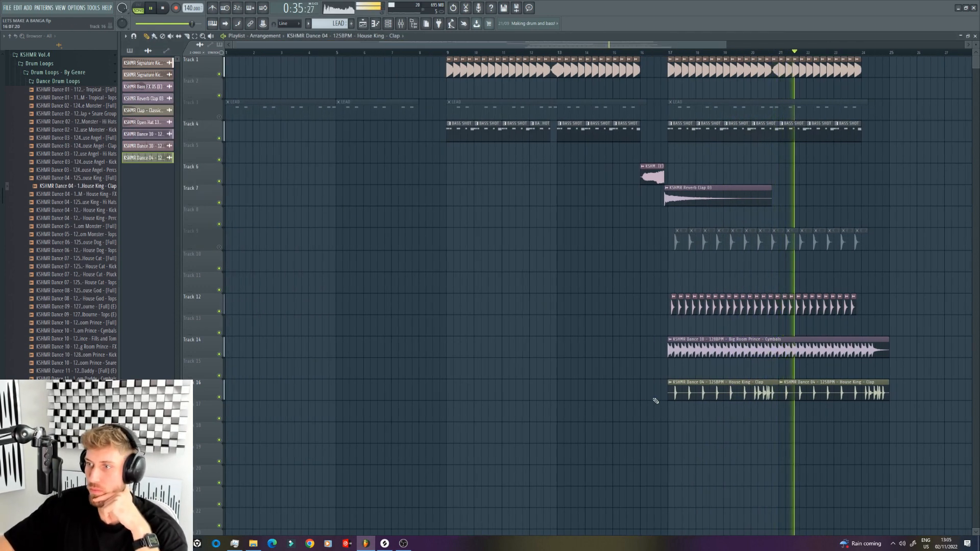
left_click_drag(669, 398, 758, 398)
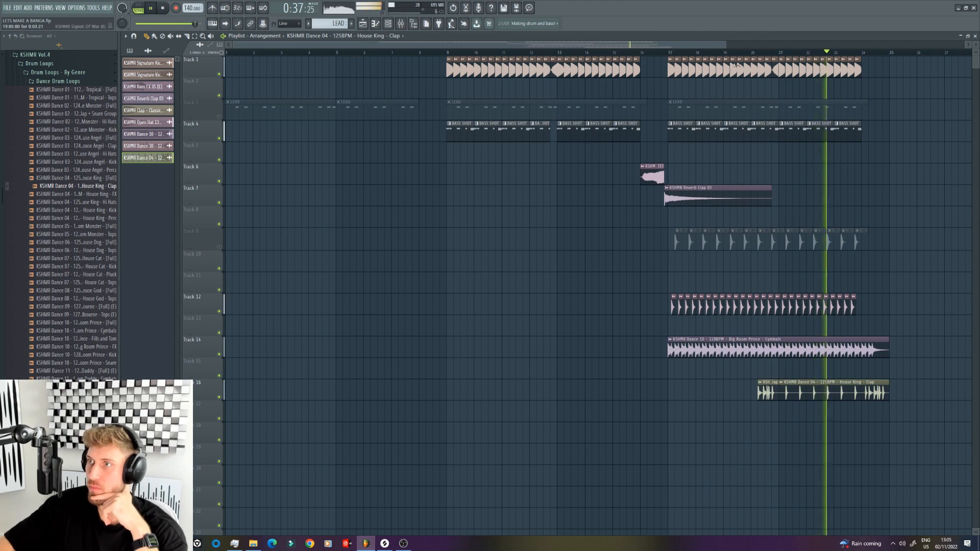
left_click(734, 52)
right_click(823, 394)
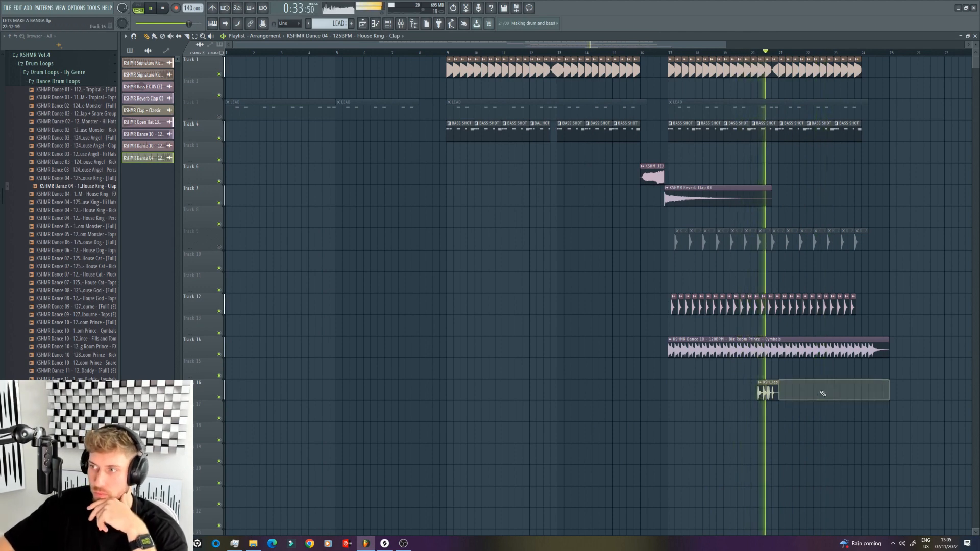
left_click(876, 391)
key("space")
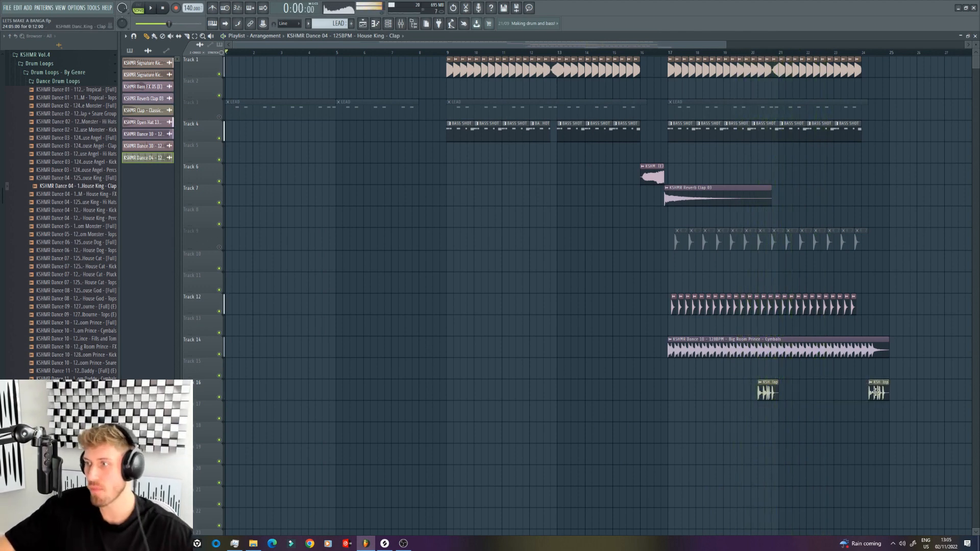
Step: Delete the Classic Hard 02 claps from Track 9 and unmute the LEAD patterns on Track 3
left_click_drag(674, 248, 884, 234)
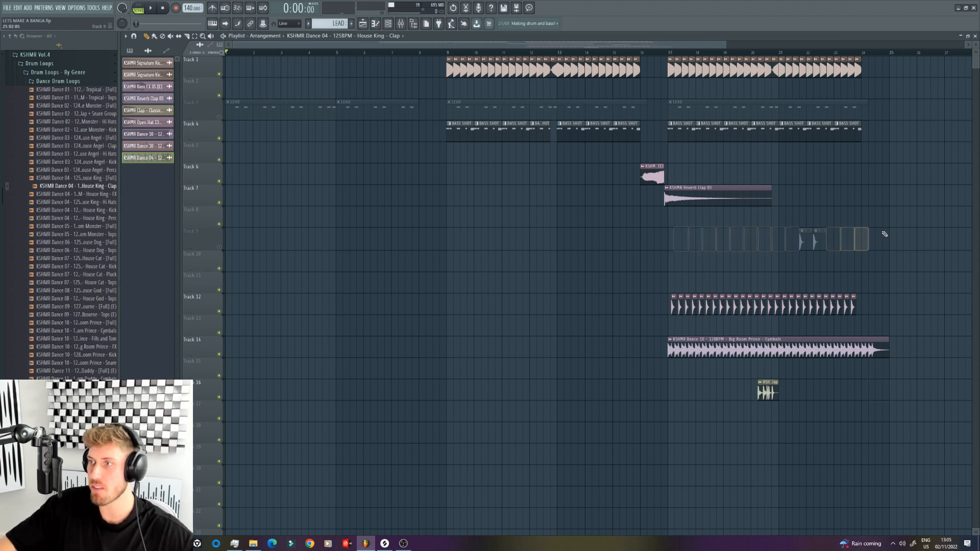
left_click(219, 117)
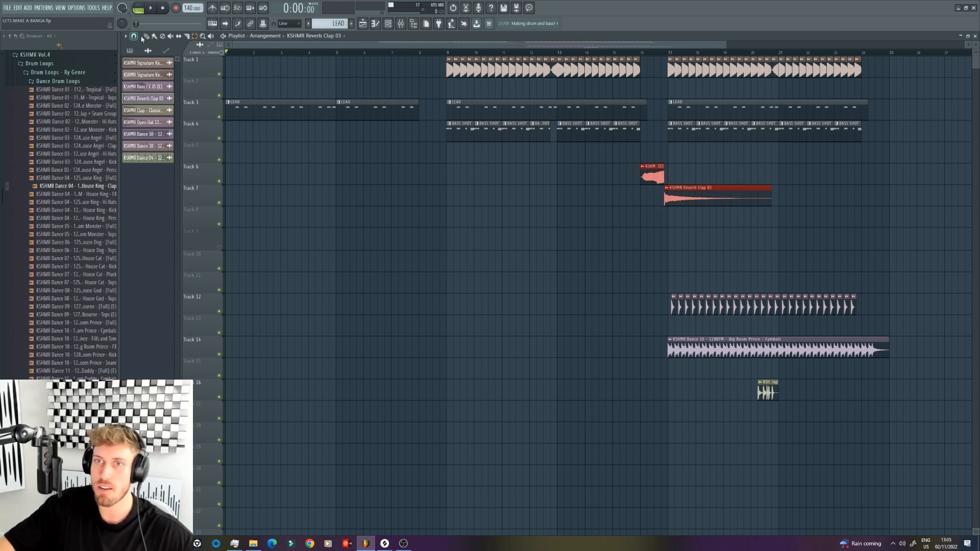
Step: Copy the Track 6 effect clip and the Reverb Clap 03 clip to bar 8, leading into the first drop
left_click_drag(681, 196, 463, 192)
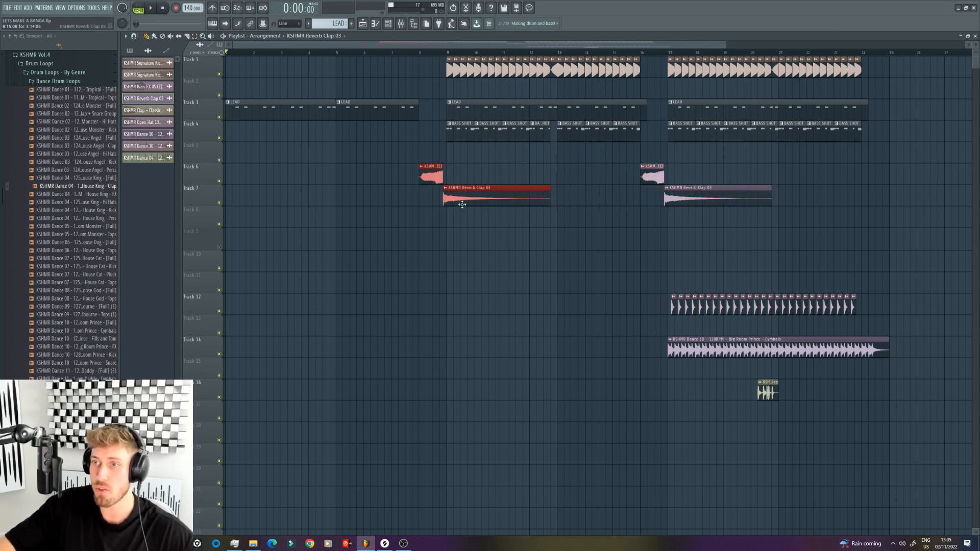
double_click(462, 204)
left_click(419, 53)
key("Escape")
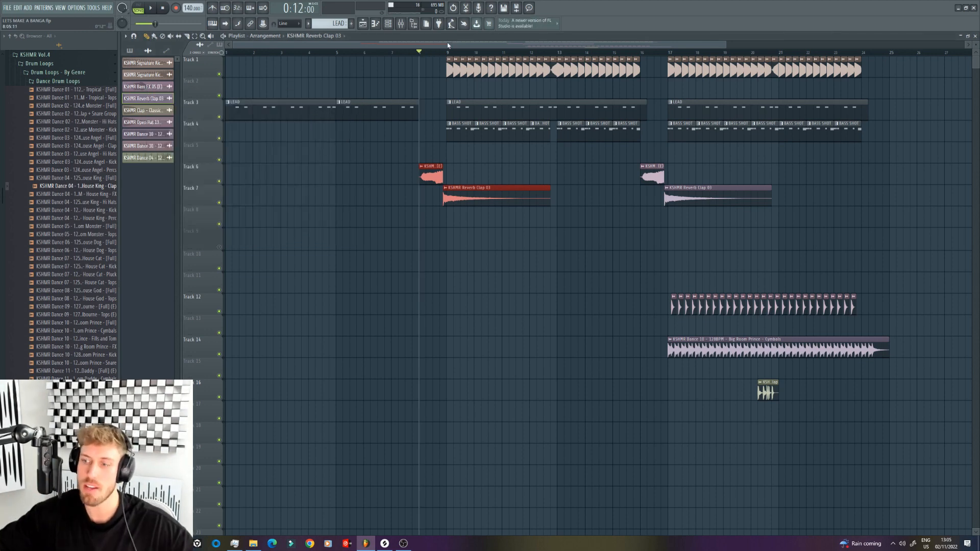
Step: Mute the bass shots on Track 4 while playing from bar 8 and open the Reverb Clap 03 channel settings
key("space")
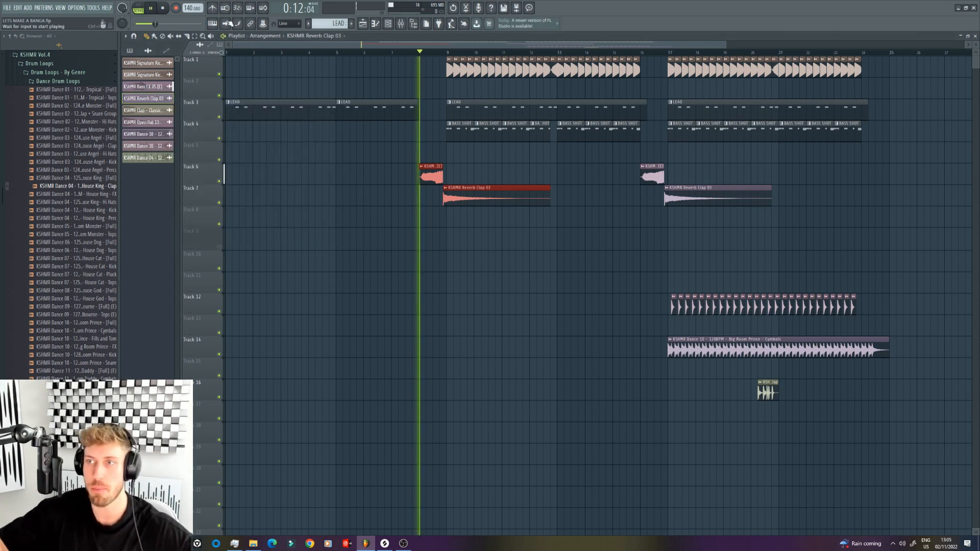
left_click(220, 139)
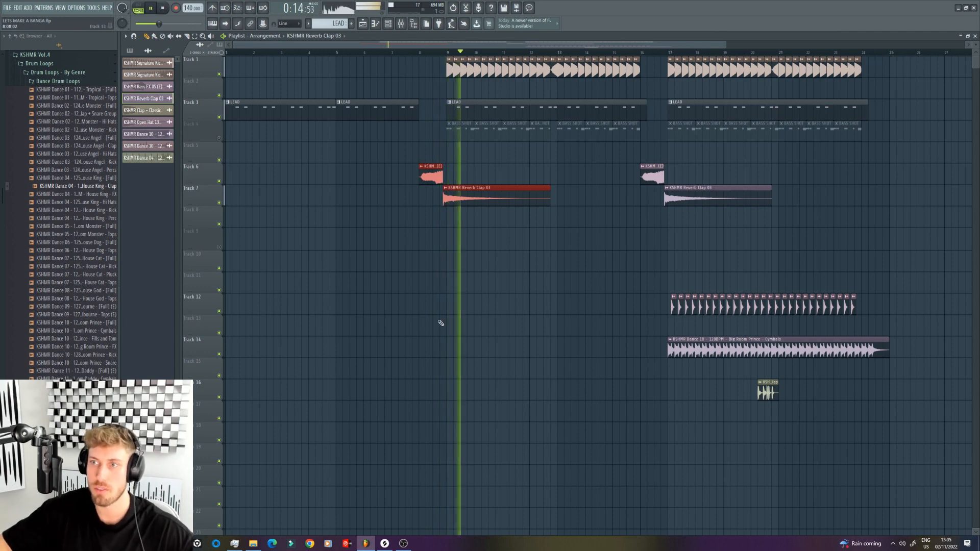
double_click(492, 199)
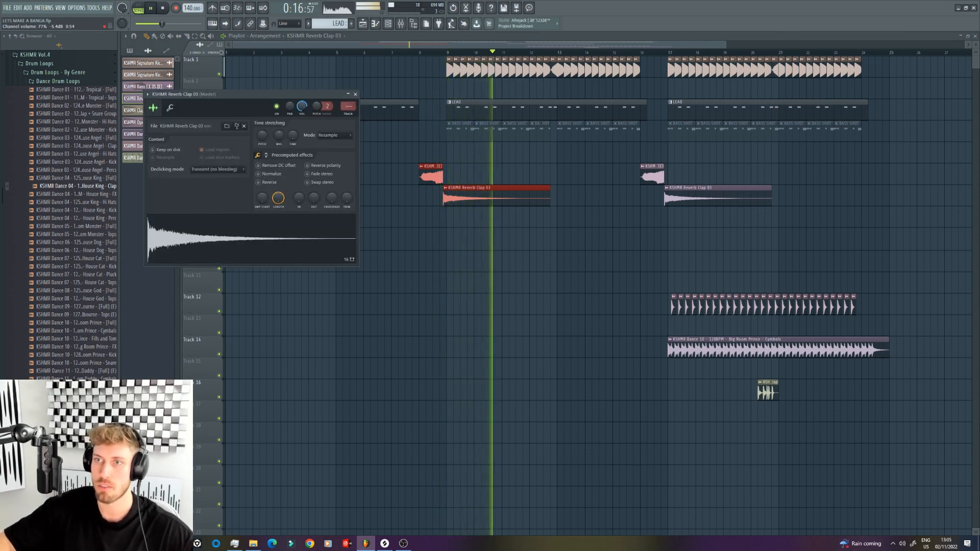
left_click(59, 80)
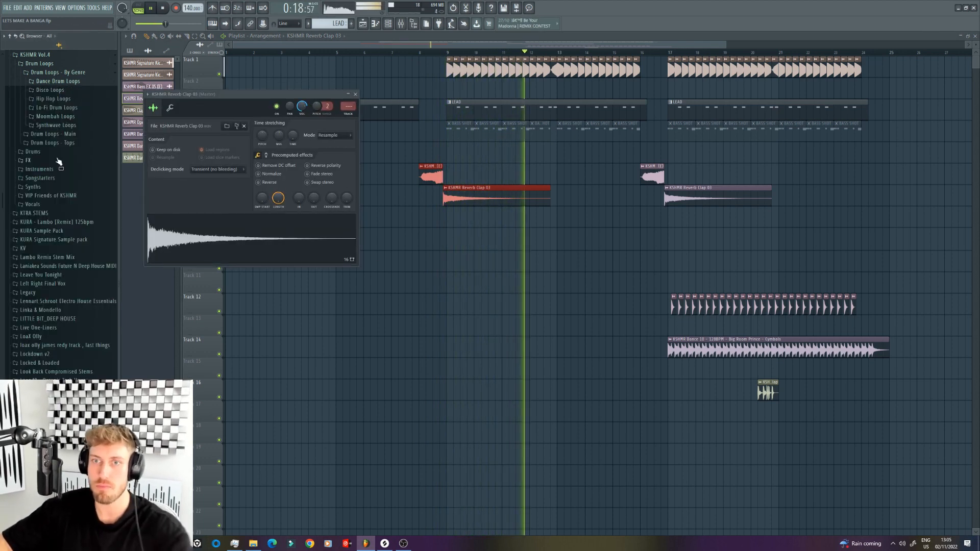
Step: Load iZotope Trash 2 after ArtsAcoustic Reverb in the effect chain of the LEAD mixer track for KSHMR Synth Shot 21
double_click(518, 106)
key("F6")
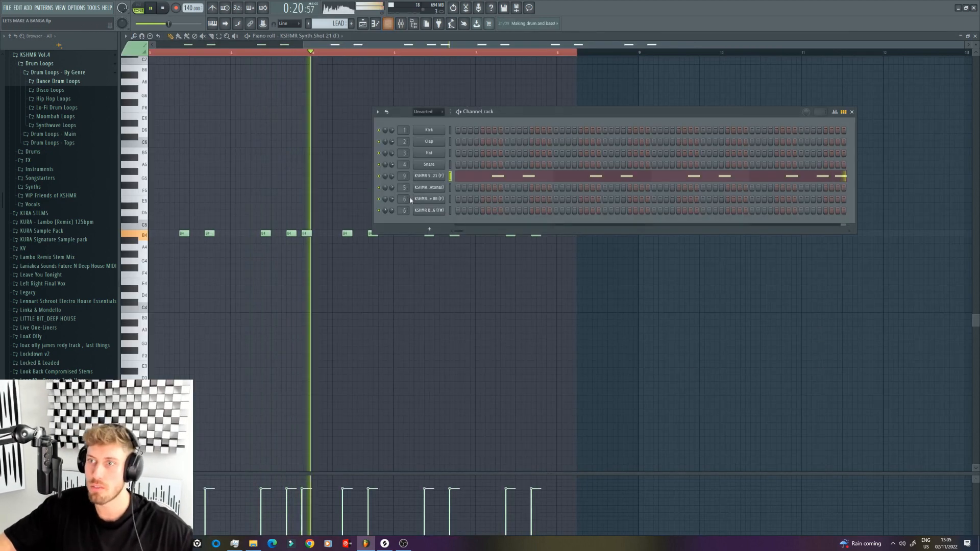
left_click(429, 175)
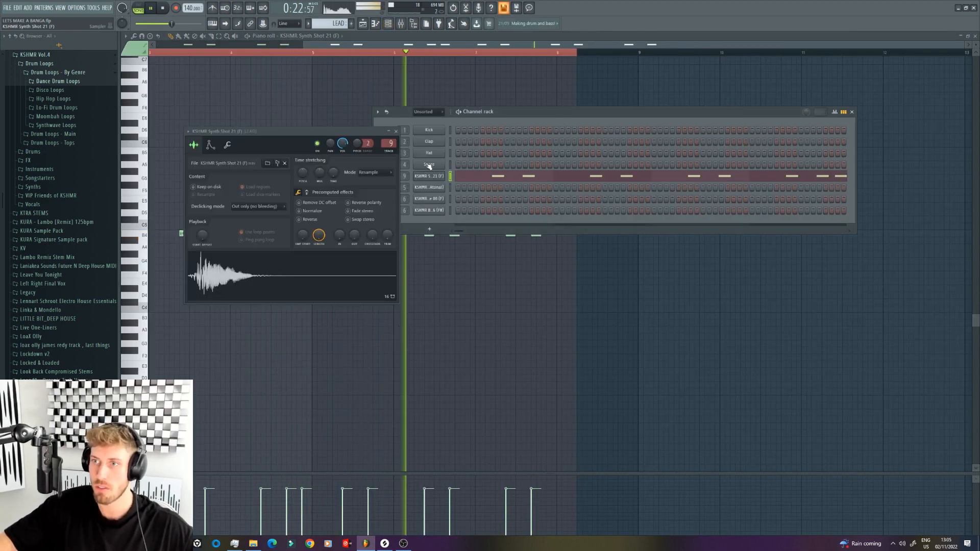
left_click(400, 24)
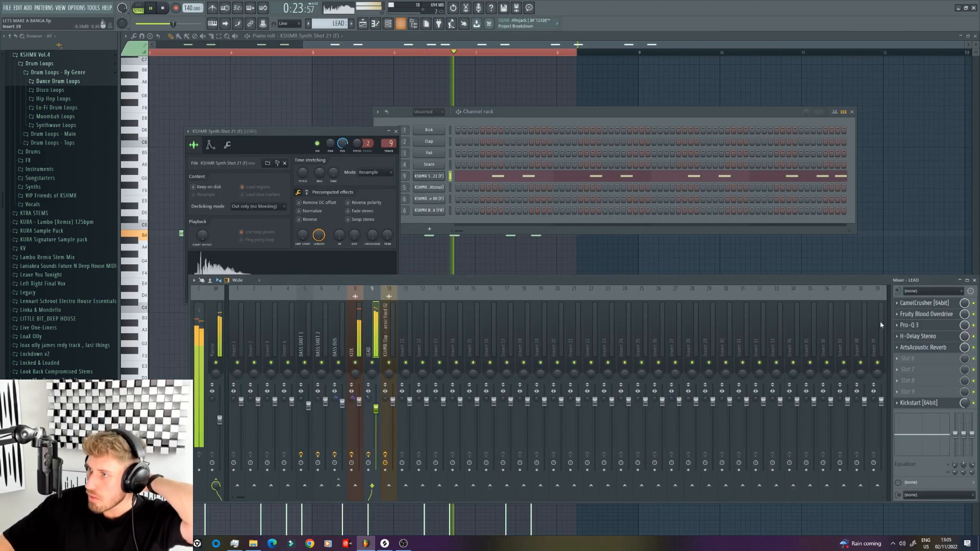
left_click(926, 356)
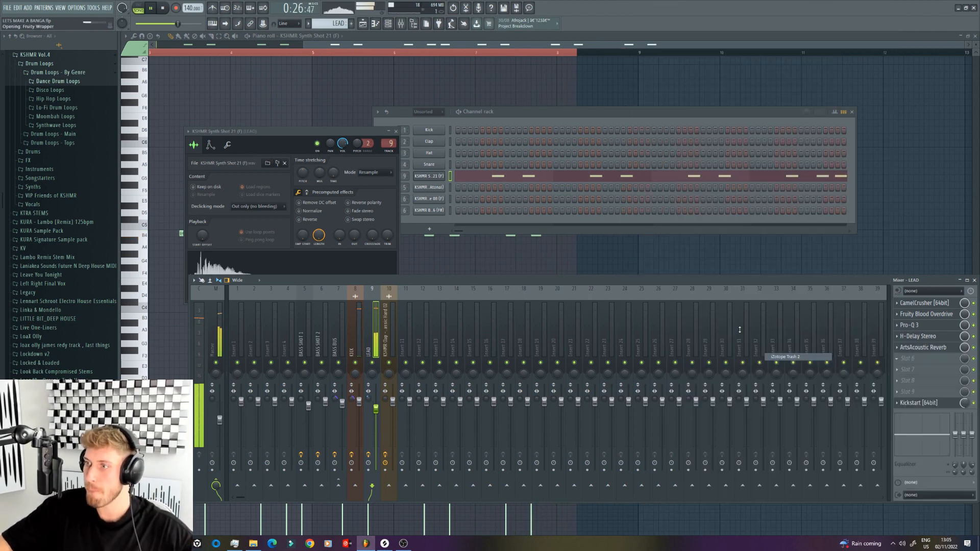
left_click(786, 356)
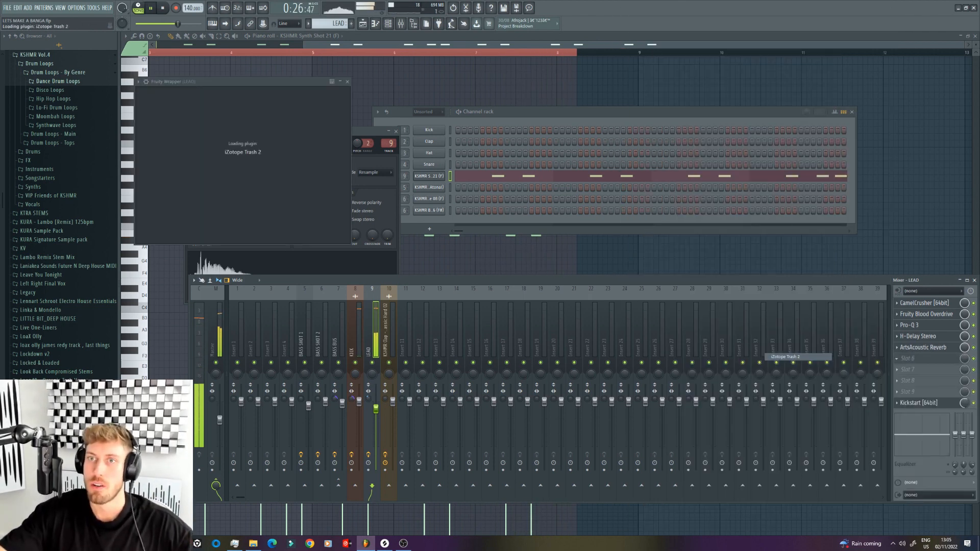
Step: Loop the LEAD pattern, compare Push Pull and bypass in Trash 2, then keep Tape Saturation with a reduced wet mix
left_click(138, 7)
key("space")
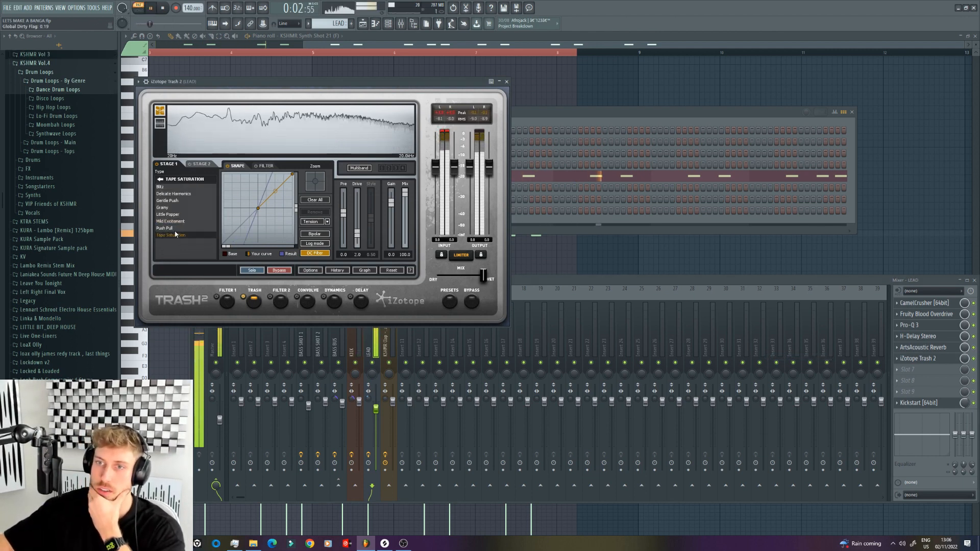
left_click_drag(483, 275, 474, 277)
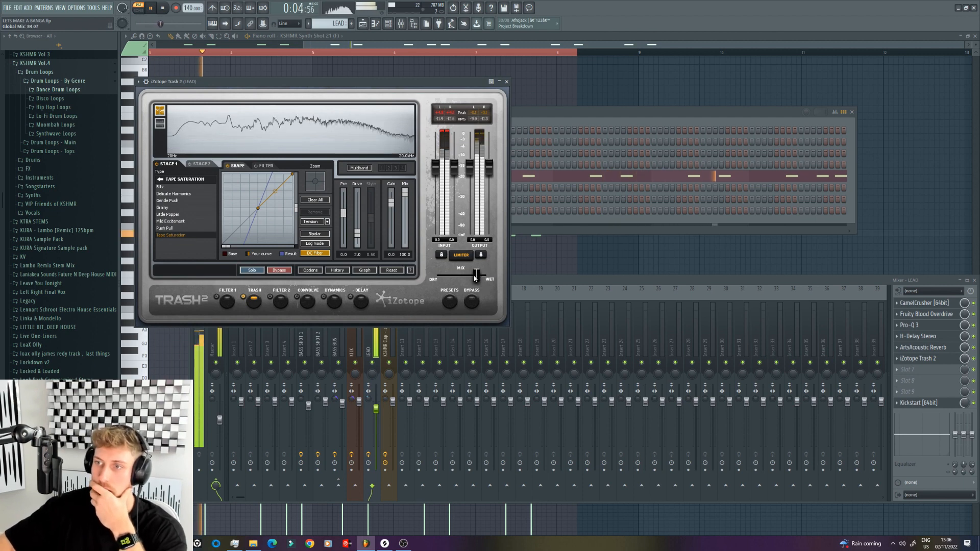
left_click(191, 228)
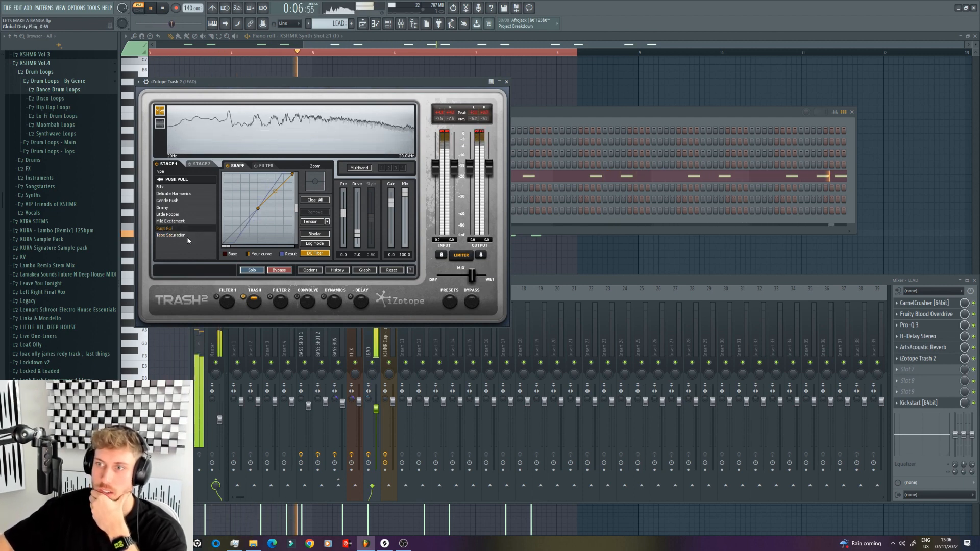
left_click(974, 359)
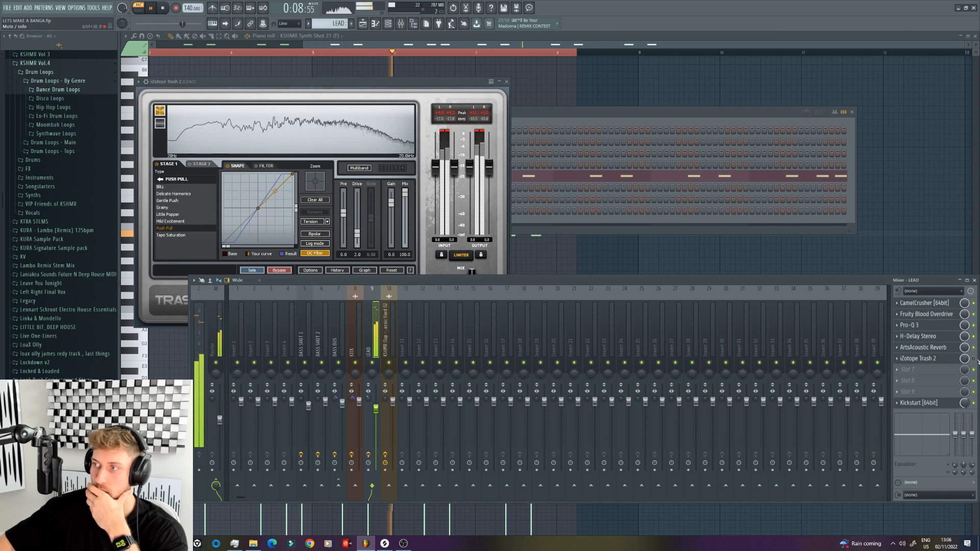
left_click(181, 235)
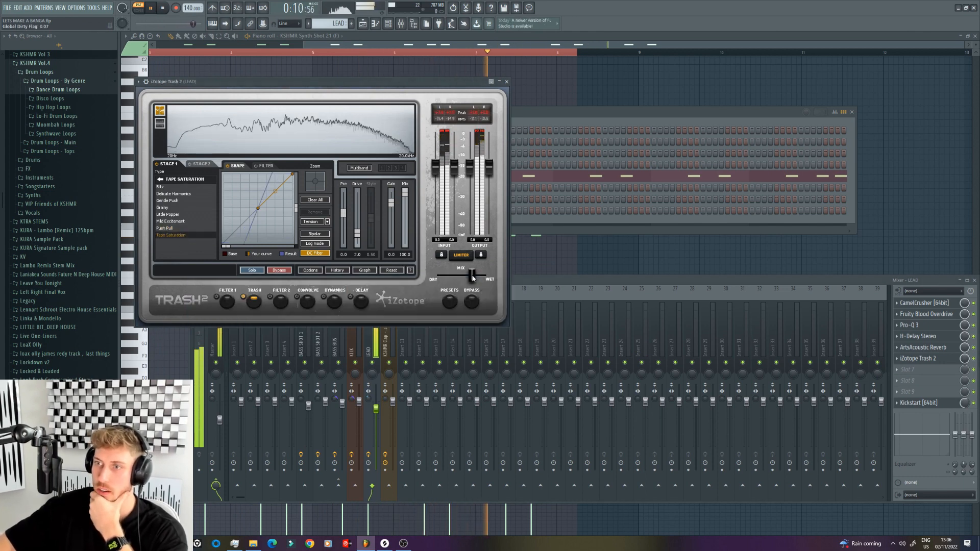
Step: Set Trash 2 on the LEAD track to Mild Excitement while playing the first drop, and fine-tune its wet mix and the track's fader
left_click(366, 23)
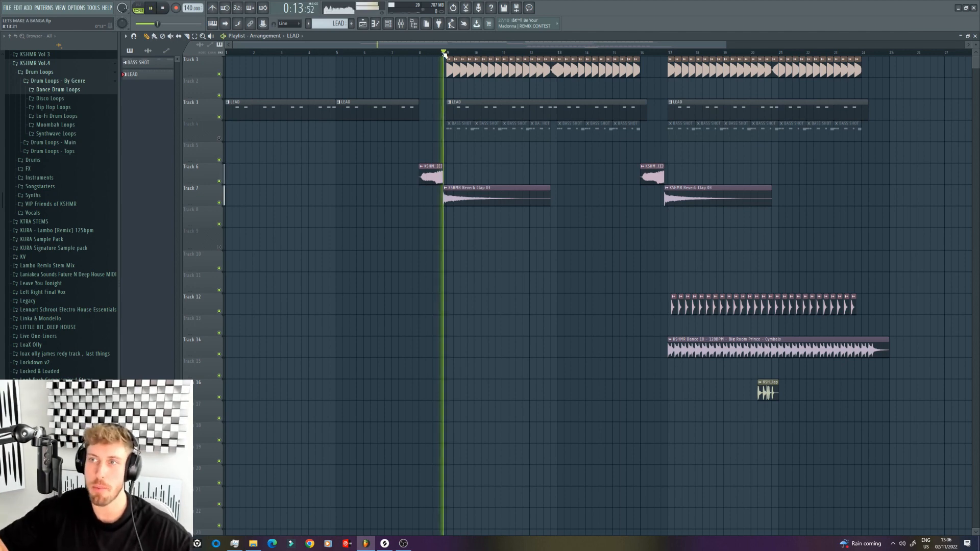
left_click(401, 24)
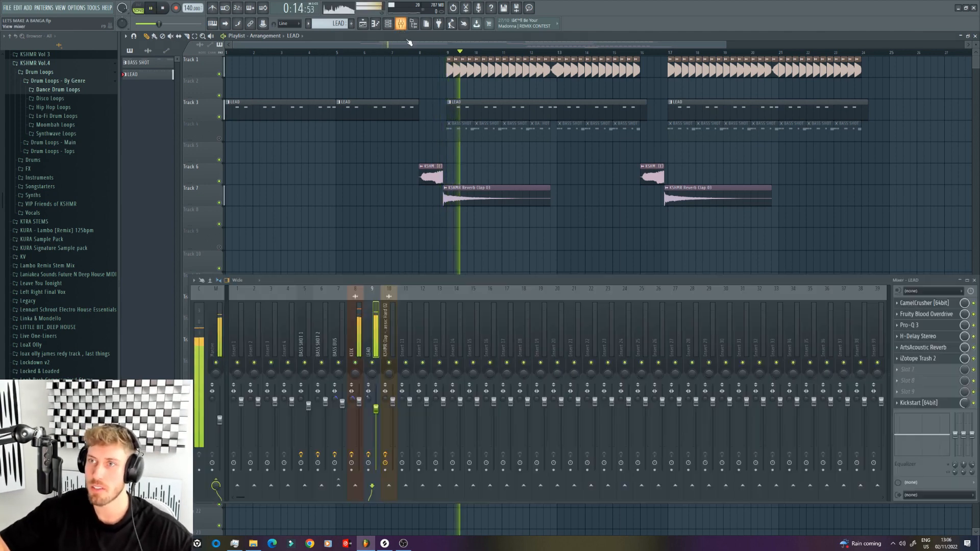
left_click(946, 359)
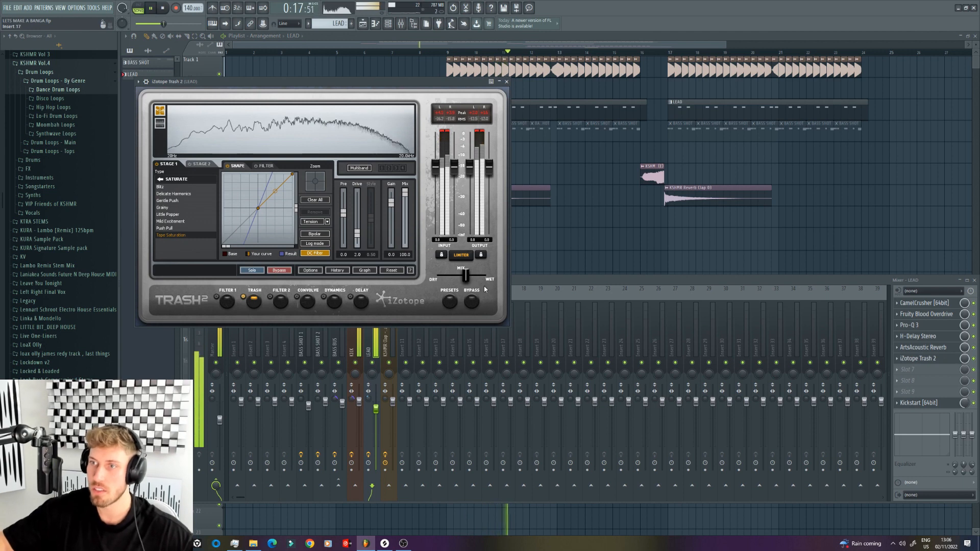
left_click(170, 221)
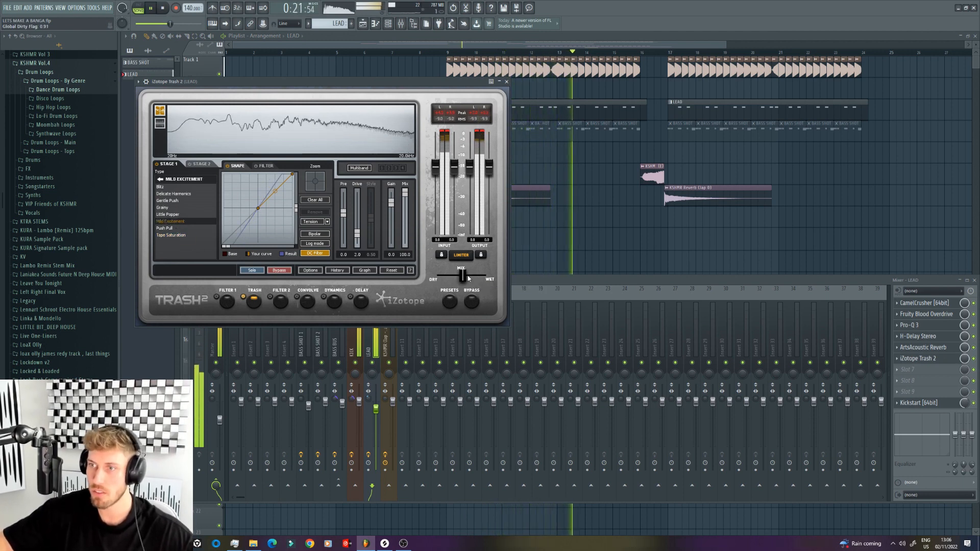
left_click_drag(468, 276, 469, 277)
left_click_drag(376, 409, 376, 409)
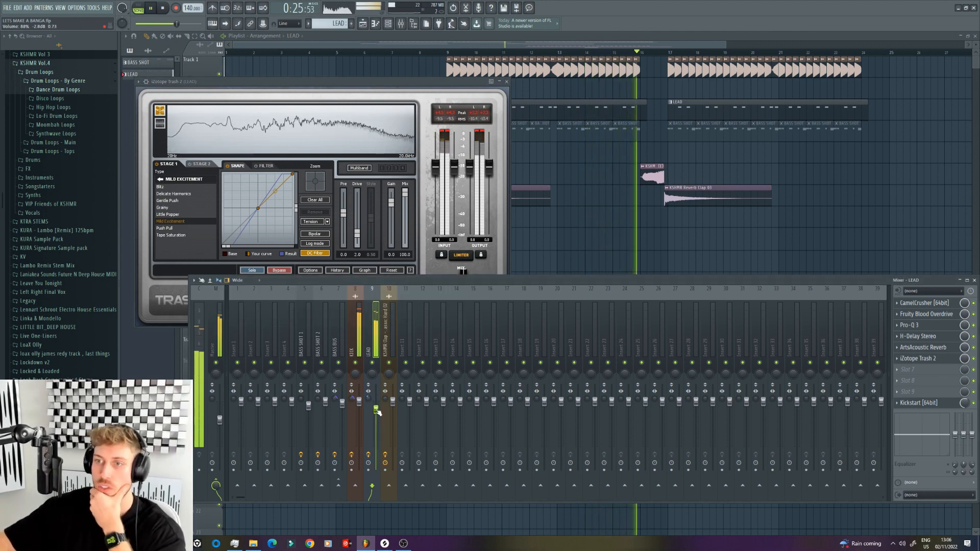
Step: Adjust the channel levels of the Track 12 hats and Big Room Prince cymbals, and open the House King clap's settings
left_click(683, 129)
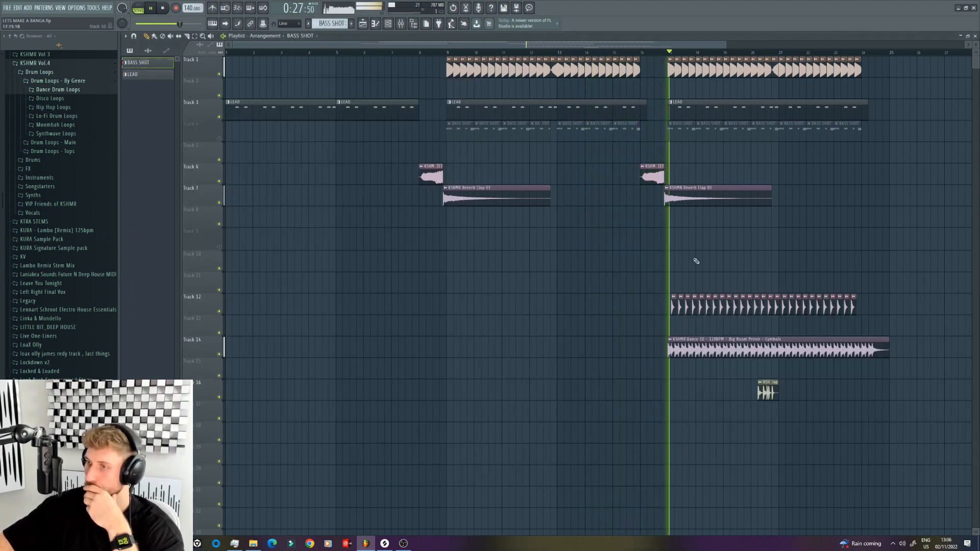
double_click(694, 305)
left_click_drag(332, 133, 352, 166)
double_click(695, 350)
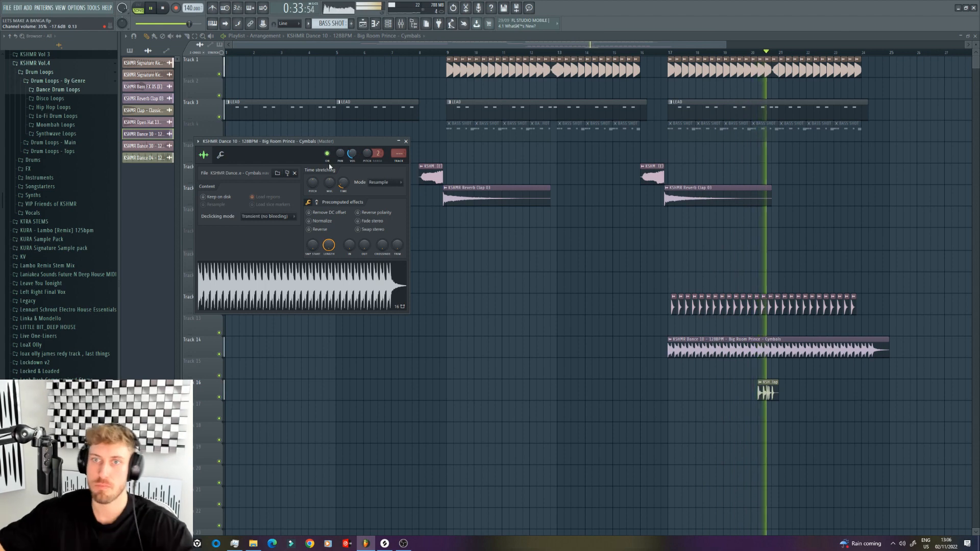
double_click(767, 392)
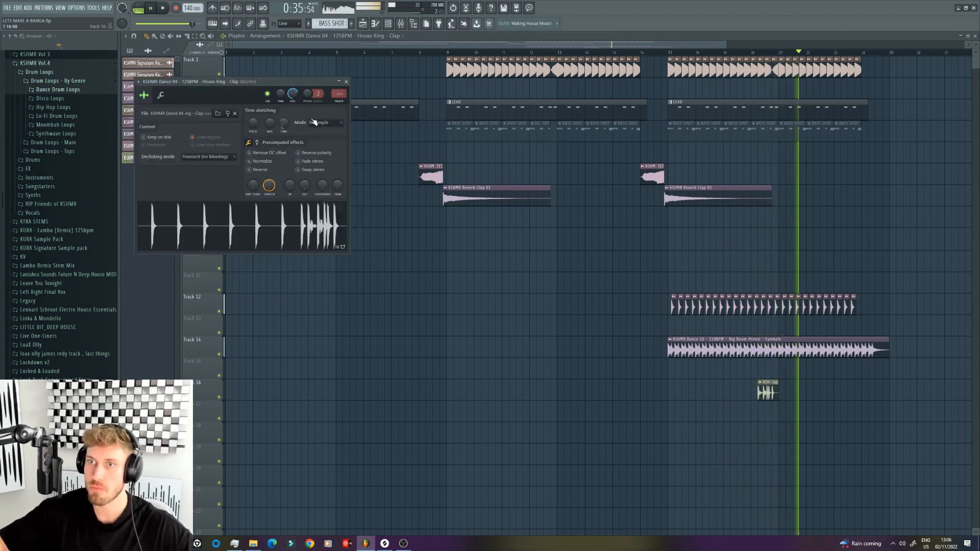
Step: Create a pitch automation clip for KSHMR Synth Shot 21 over bars 21 to 24, with a 12-semitone pitch range
left_click_drag(779, 52, 891, 59)
double_click(825, 109)
left_click(388, 23)
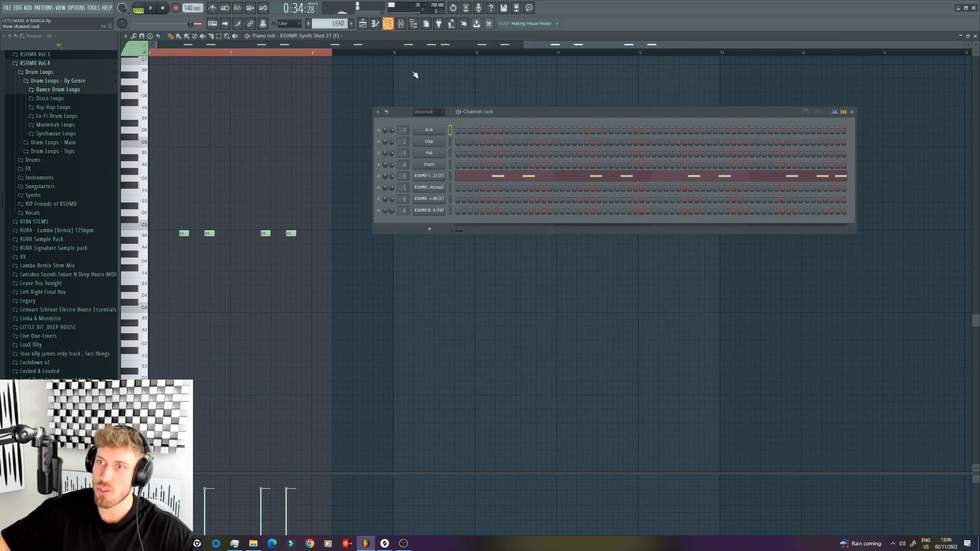
left_click(424, 177)
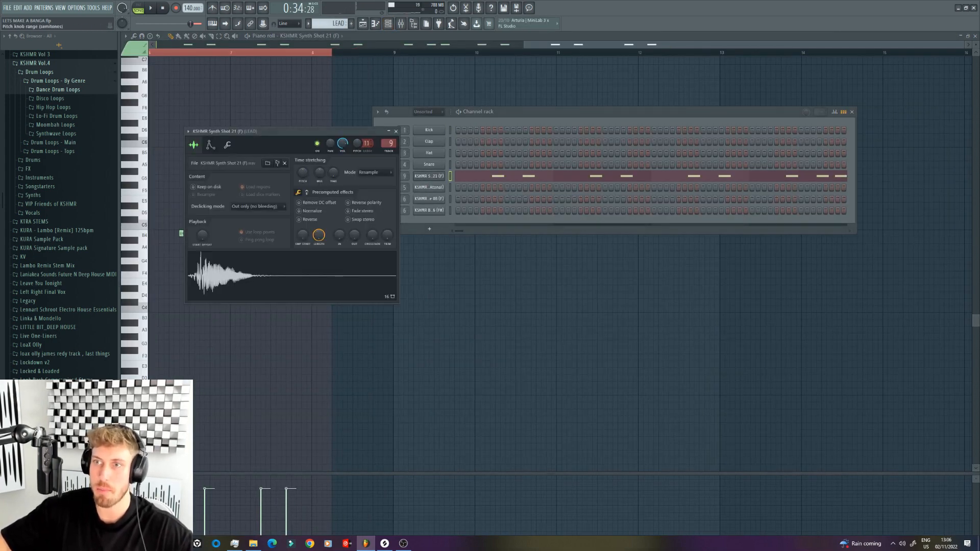
right_click(367, 145)
left_click(388, 203)
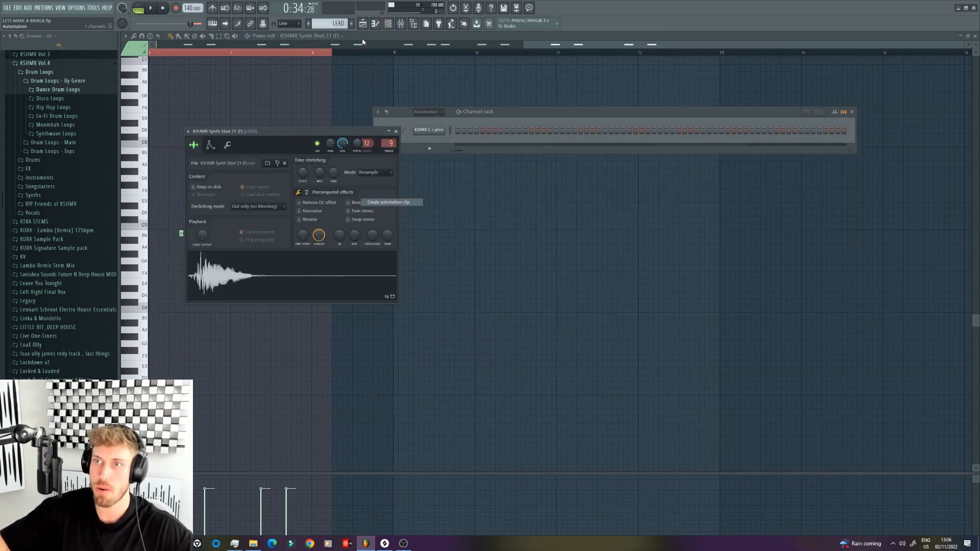
Step: Raise the pitch automation's end point to 100% and add a low point near bar 24 so the pitch climbs only in the last bar
left_click_drag(886, 90, 891, 78)
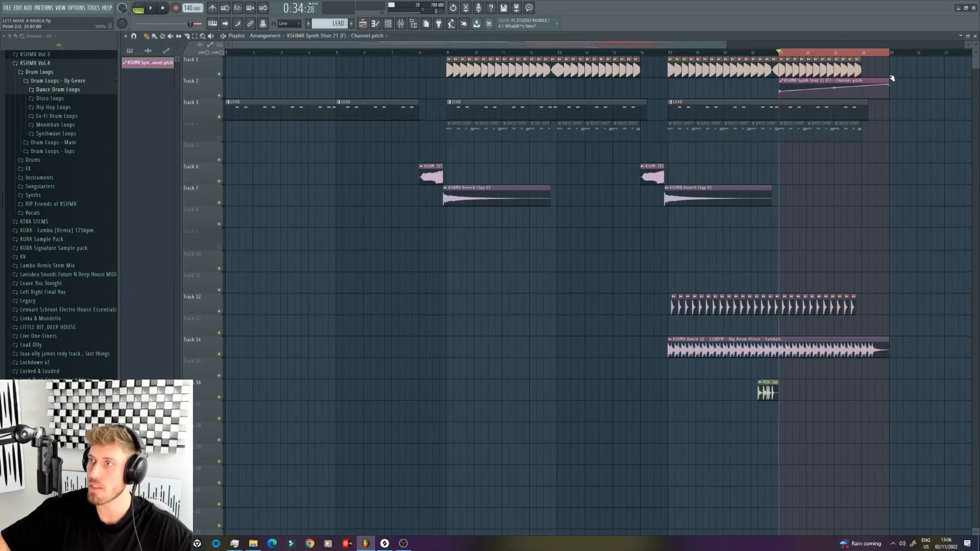
key("space")
right_click(861, 86)
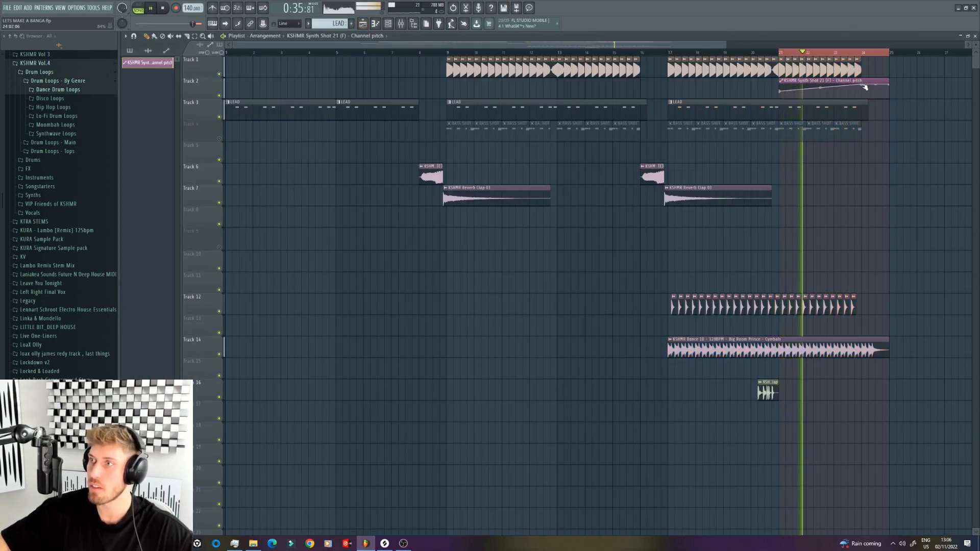
left_click_drag(862, 88, 862, 89)
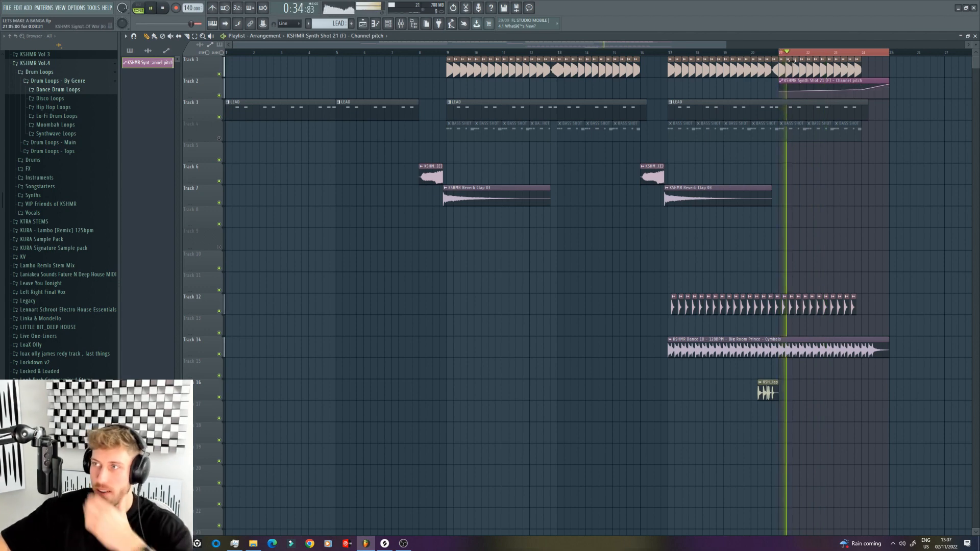
Step: Play the second drop's final bars and trim the Big Room Prince cymbals clip on Track 14 to end at bar 24
left_click_drag(779, 53, 889, 54)
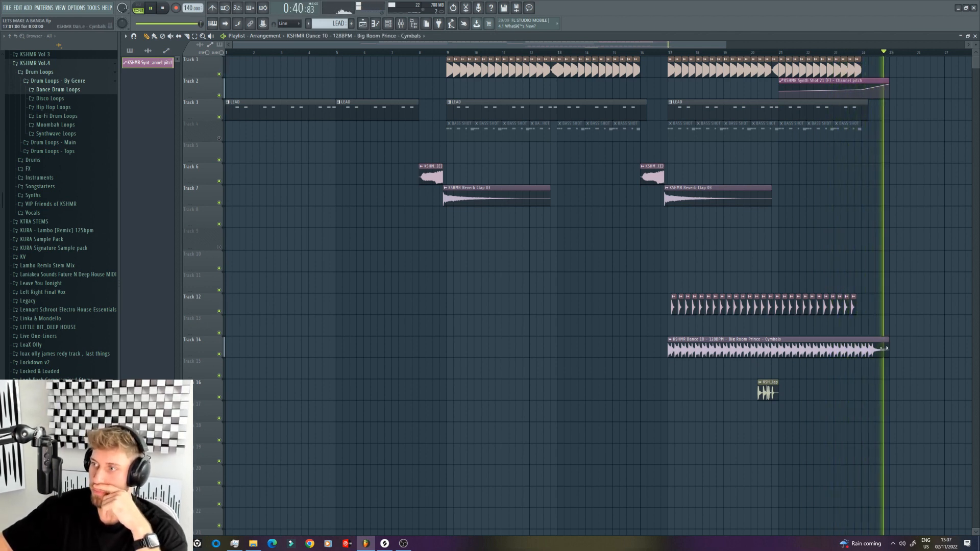
left_click_drag(890, 357, 861, 357)
key("space")
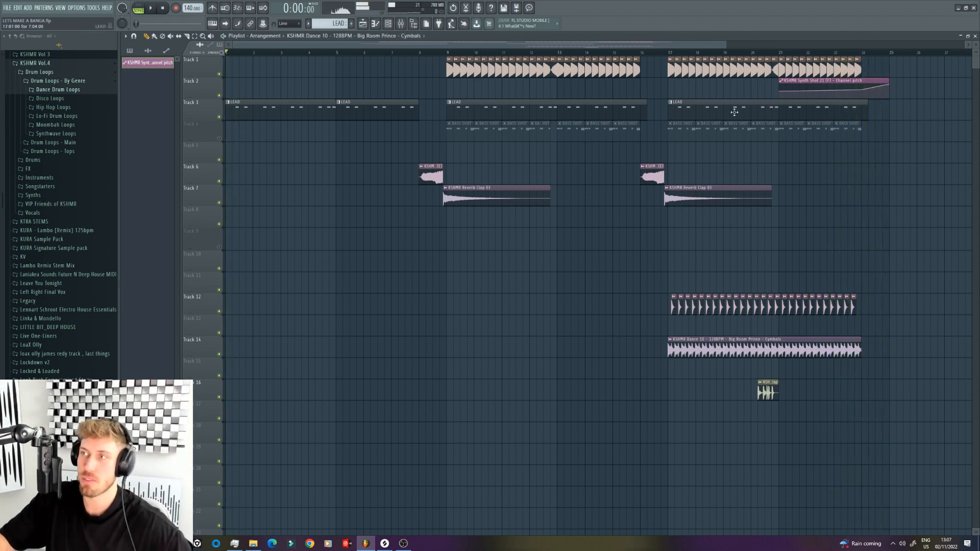
Step: Select the intro up to bar 9 and load Fruity Filter into slot 8 of the LEAD mixer track
left_click_drag(450, 52, 226, 52)
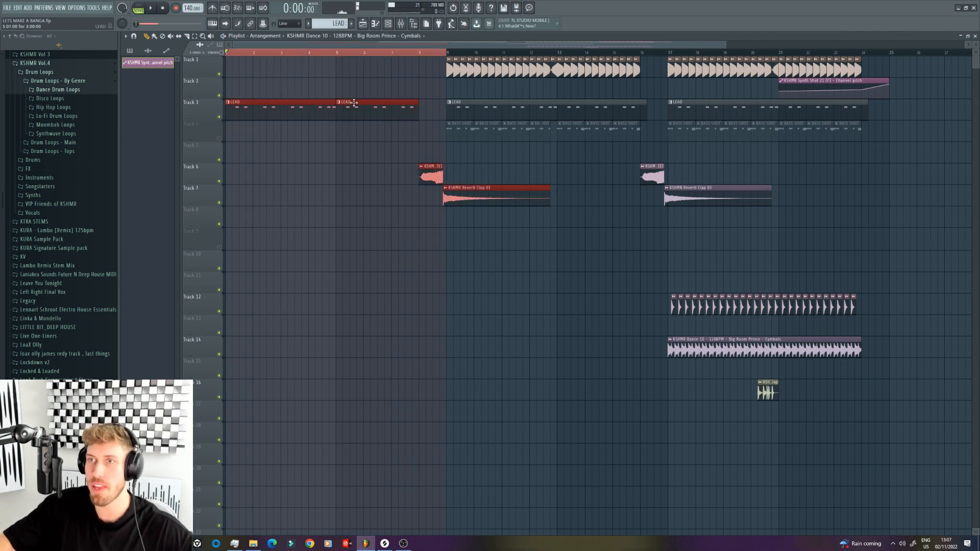
left_click(401, 24)
left_click(914, 381)
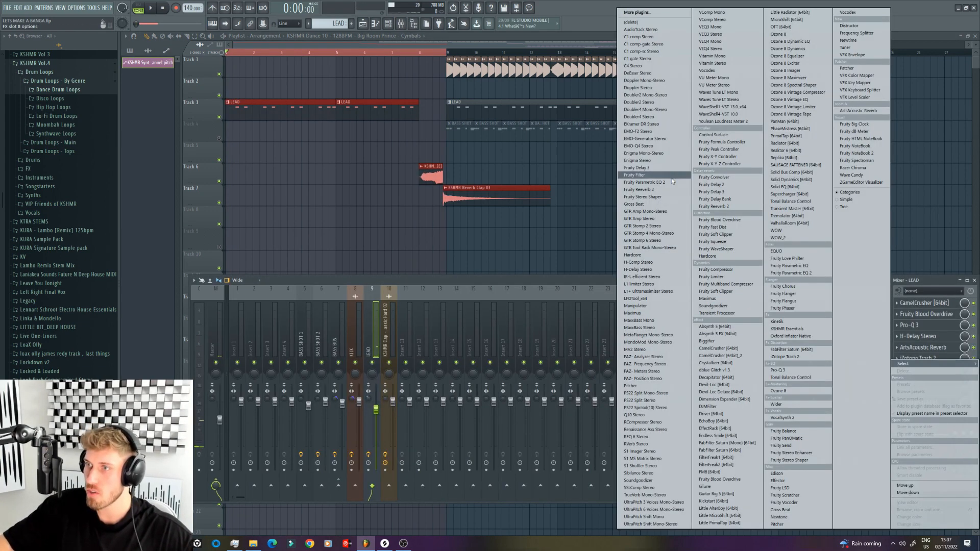
left_click(659, 176)
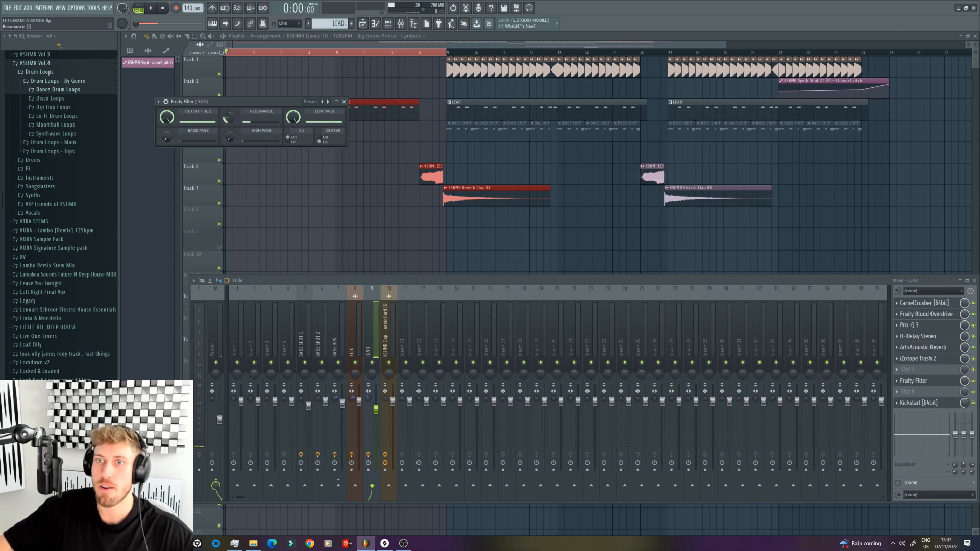
Step: Automate Fruity Filter's cutoff frequency across the intro, lowering the start point so the filter opens gradually into the drop, and play it
right_click(174, 118)
left_click(199, 175)
left_click(228, 64)
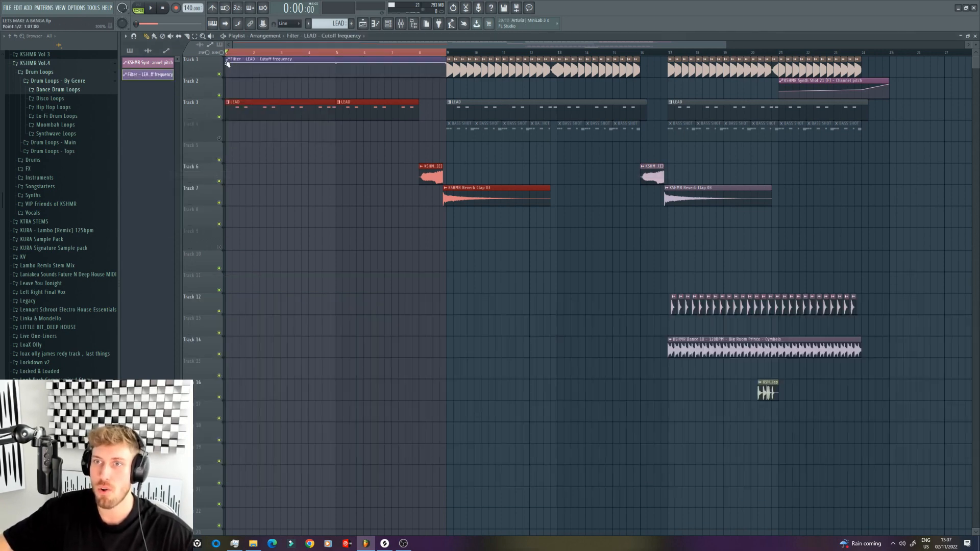
key("space")
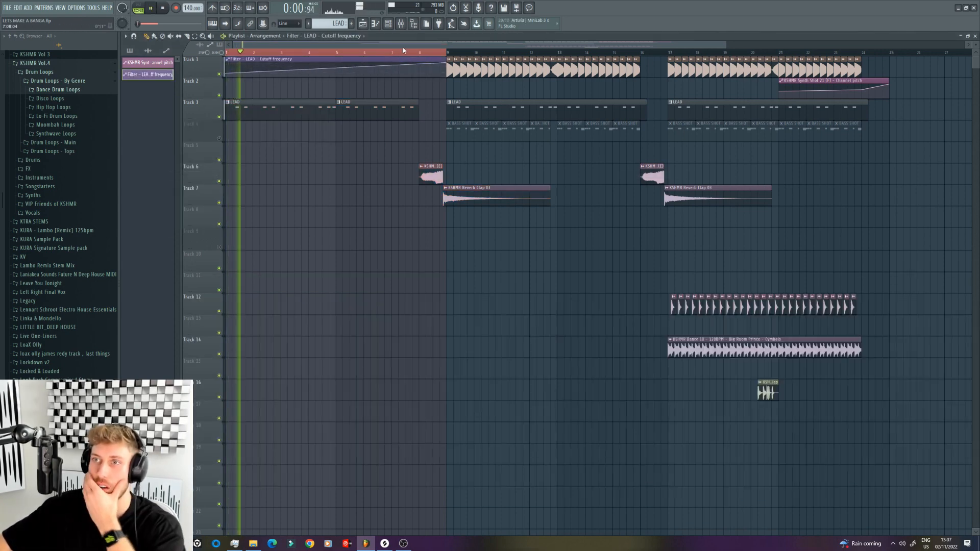
Step: Load Endless Smile into slot 7 of the LEAD mixer track, before Fruity Filter
key("F9")
left_click(918, 370)
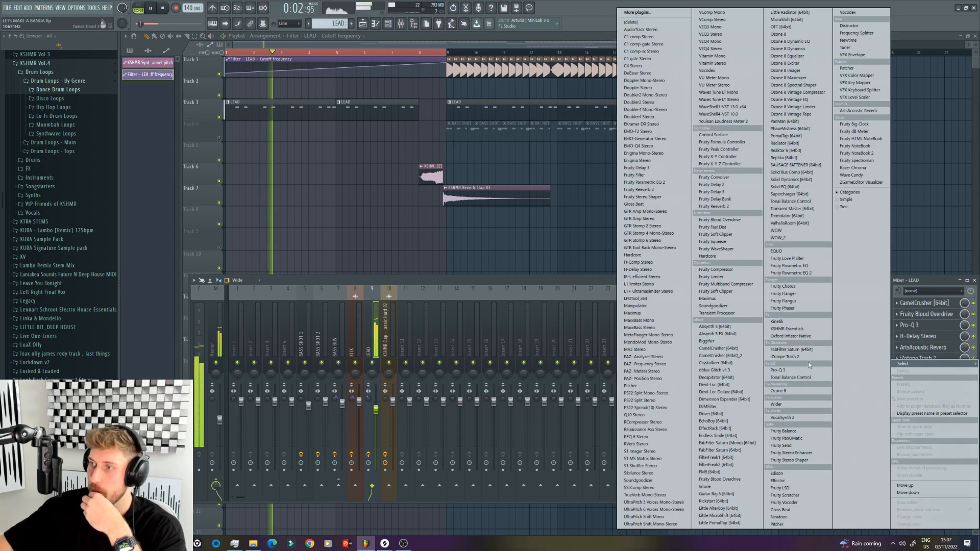
left_click(727, 435)
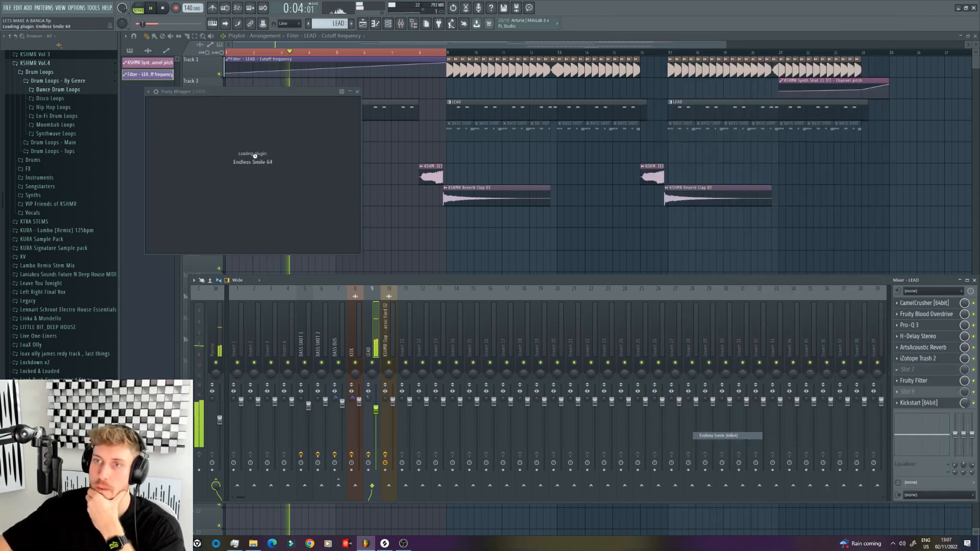
Step: Create an automation clip for Endless Smile's intensity over the intro, raising its start and adding a point near bar 8 before the final fall
left_click(94, 10)
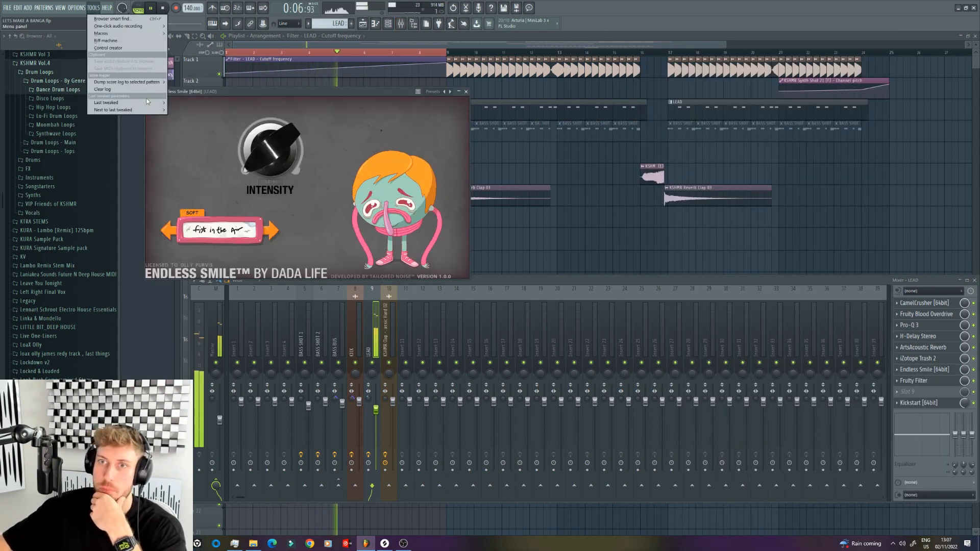
mouse_move(109, 109)
left_click(198, 153)
left_click_drag(226, 98, 226, 85)
right_click(419, 95)
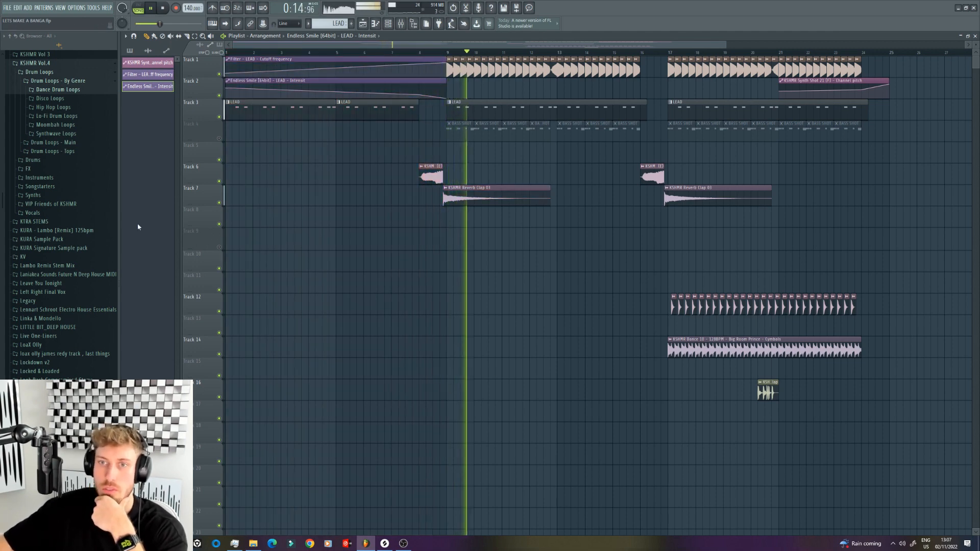
Step: Expand the KSHMR Vol.4 Vocals folder, adjust Kickstart's mix level on the LEAD mixer track, and select the KICK track
left_click(42, 212)
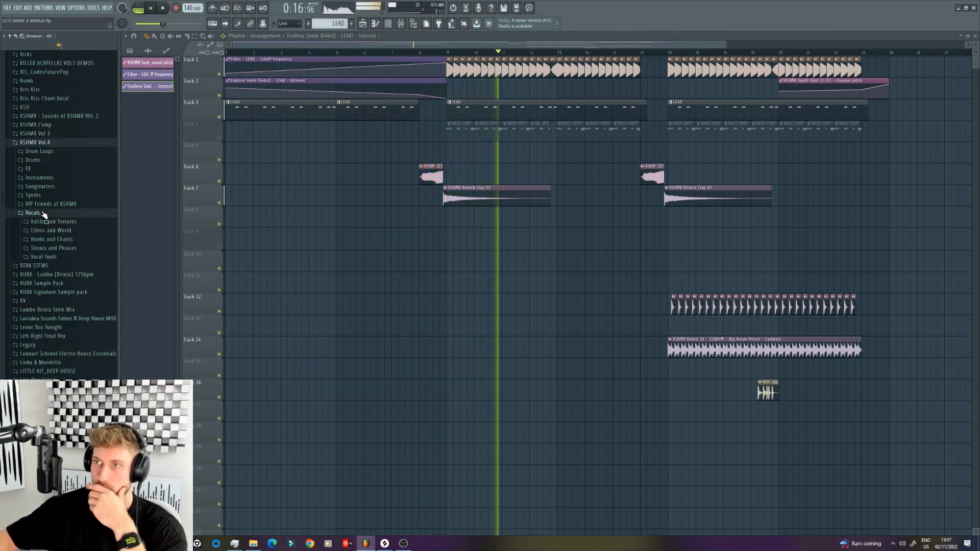
left_click(520, 107)
double_click(520, 107)
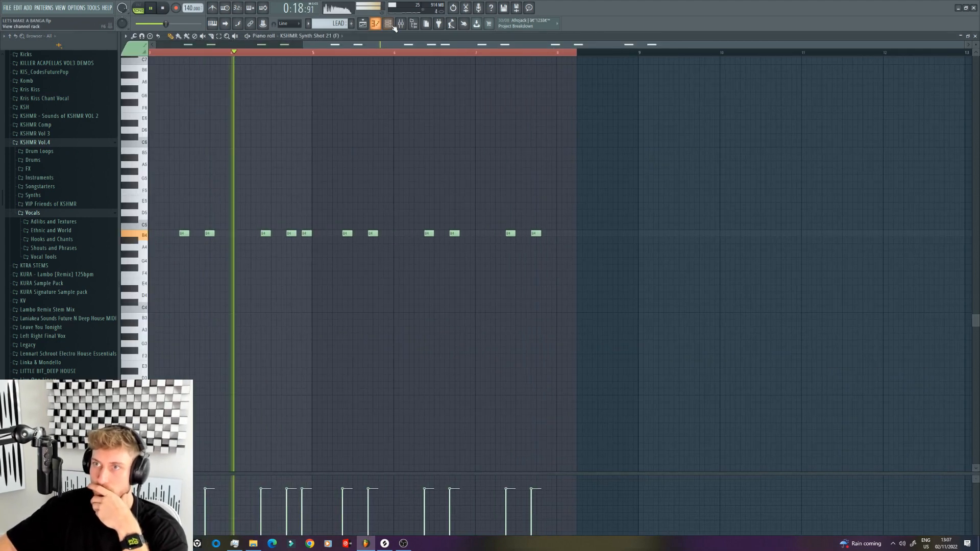
left_click(388, 23)
left_click(400, 24)
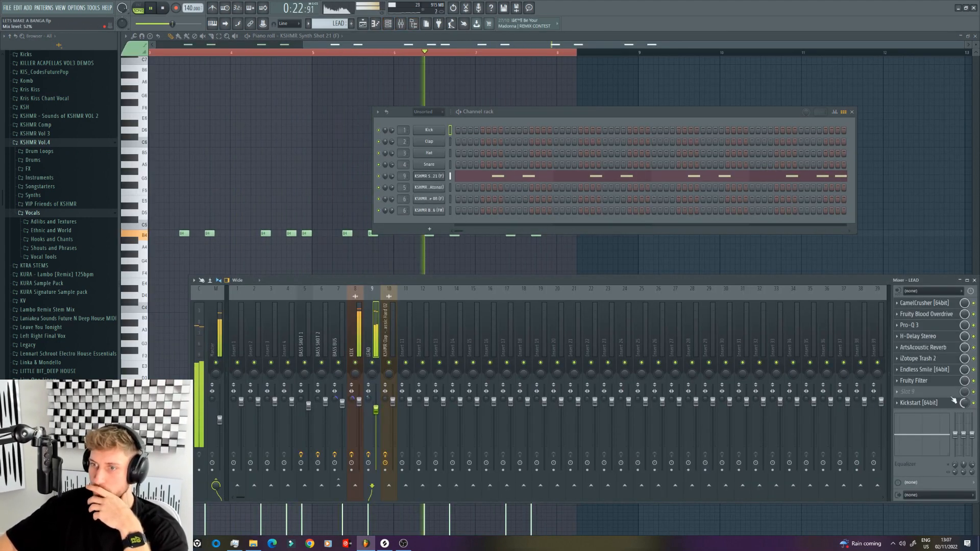
left_click(353, 349)
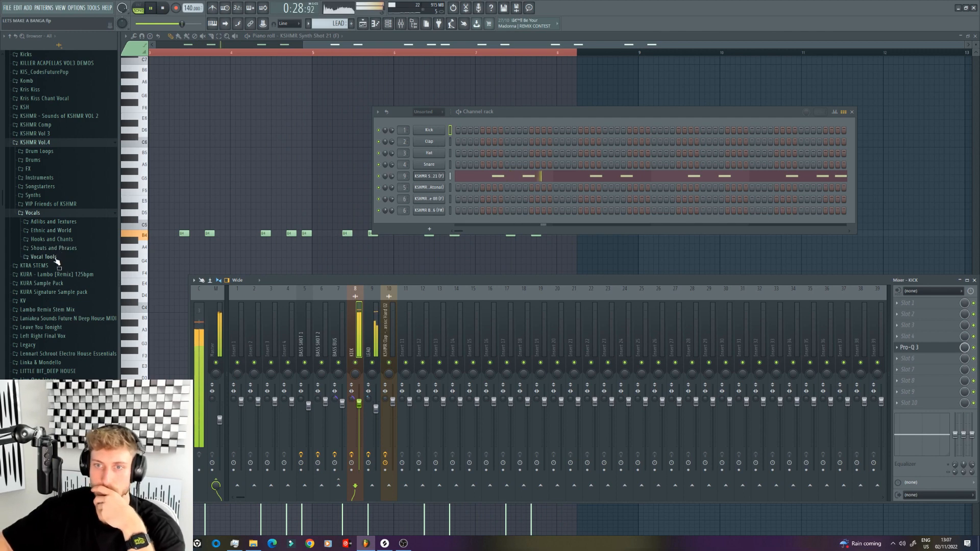
Step: Audition the crowd vocal one-shots in the Shouts - Tonal Crowd folder and return to the playlist
left_click(57, 249)
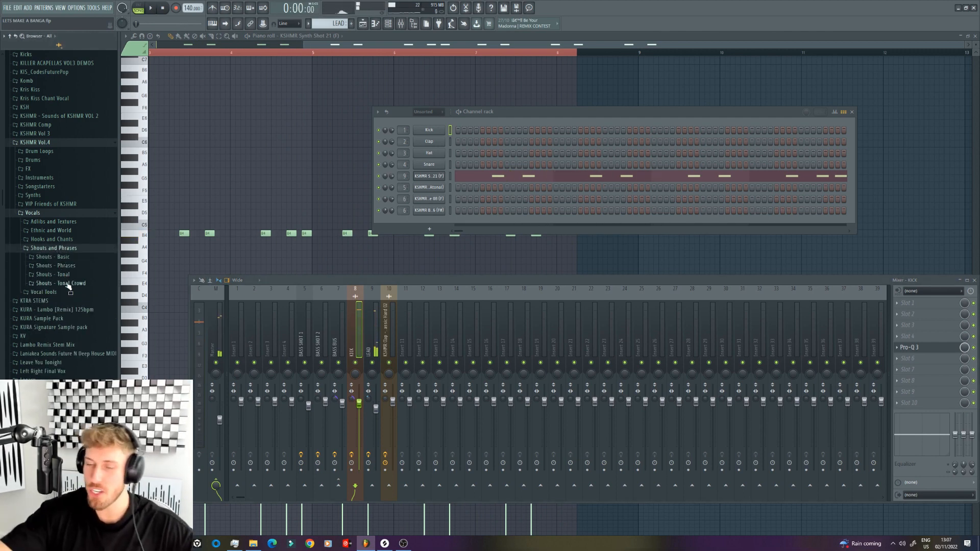
left_click(68, 286)
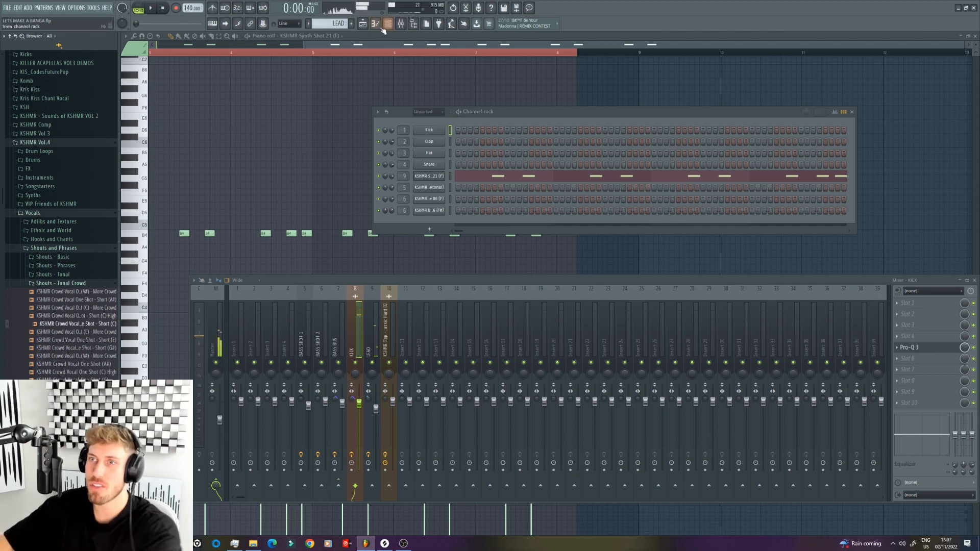
left_click(362, 23)
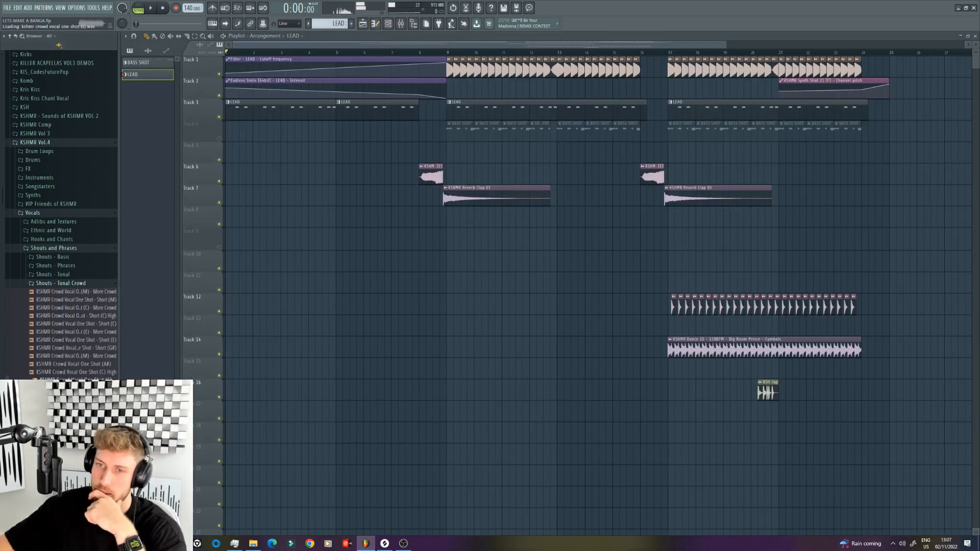
Step: Place KSHMR Group Vocal Shout - Go from the Shouts - Basic Group folder on Track 9, ending right at the bar 9 drop
left_click(81, 283)
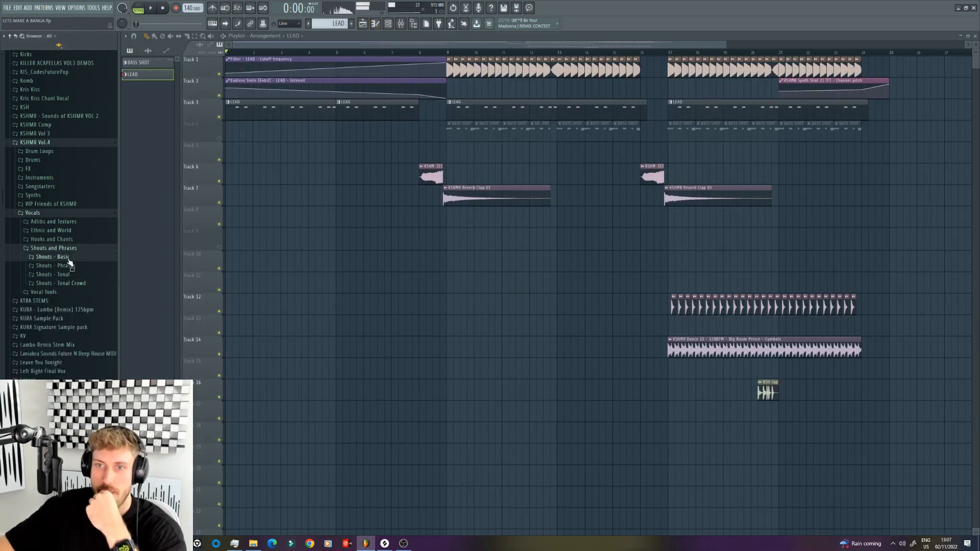
left_click(61, 276)
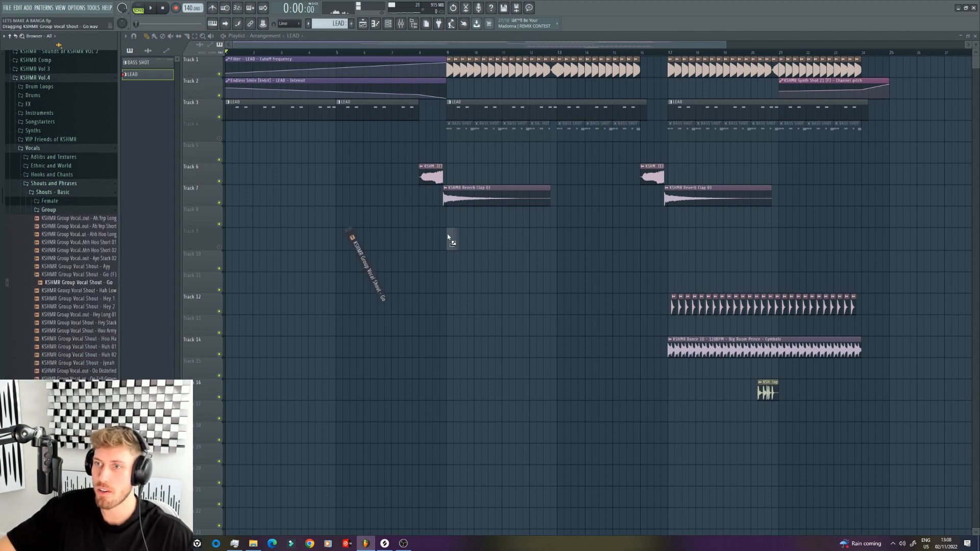
left_click_drag(448, 236, 446, 237)
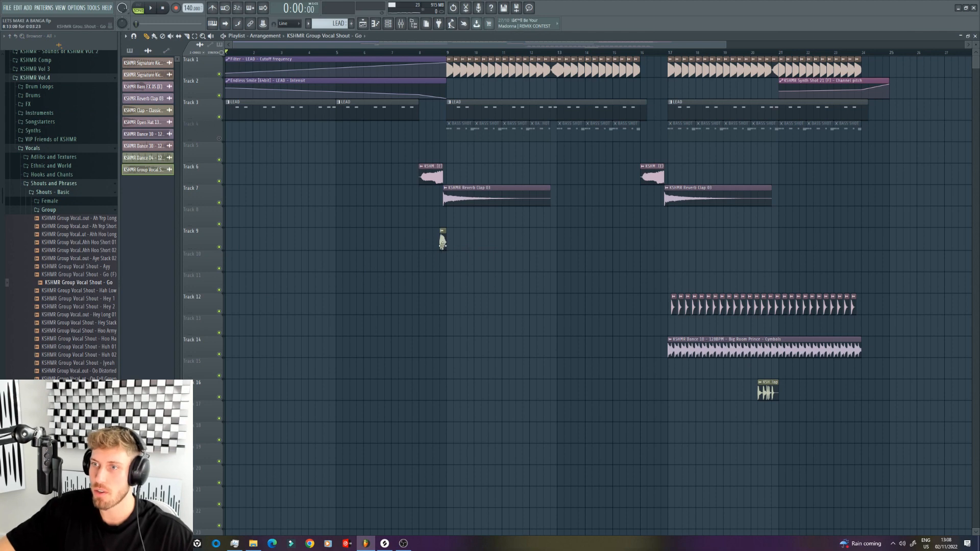
Step: Lower the pitch of the Go vocal shout before the bar 9 drop and loop playback over bar 8
double_click(443, 241)
left_click_drag(293, 162, 293, 168)
left_click_drag(422, 53, 445, 53)
key("space")
left_click(496, 242)
right_click(495, 242)
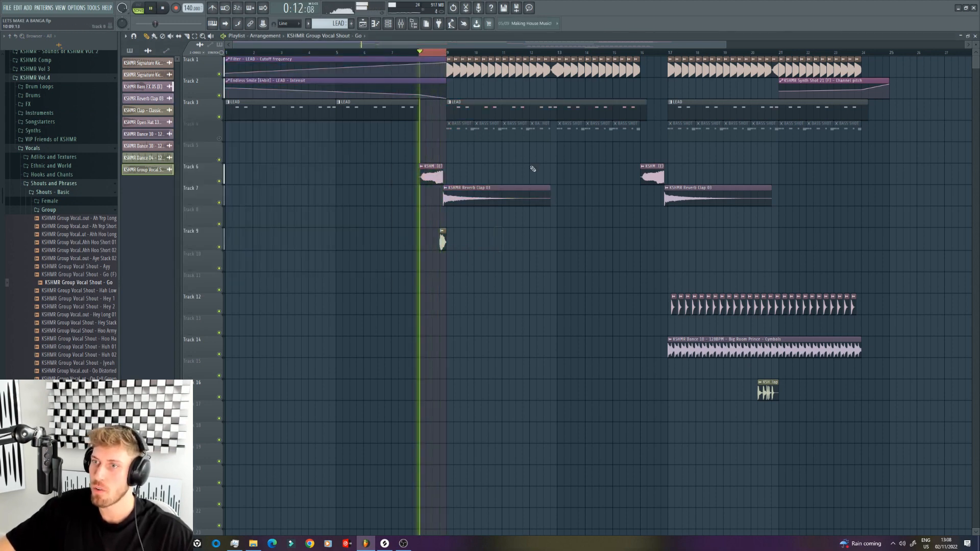
Step: Set the time-stretching mode of the KSHMR Group Vocal Shout - Go clip to e2 generic
left_click_drag(719, 44, 508, 44)
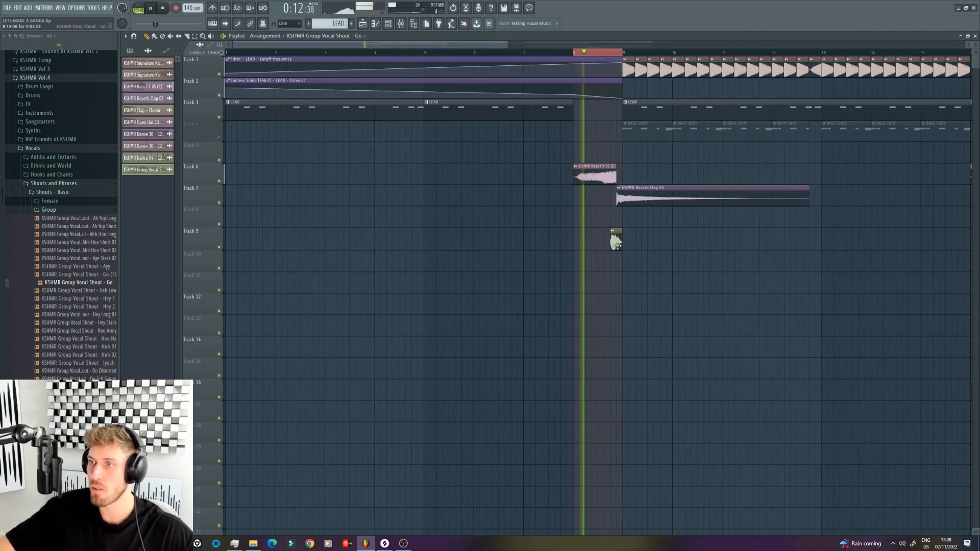
double_click(612, 240)
left_click(359, 163)
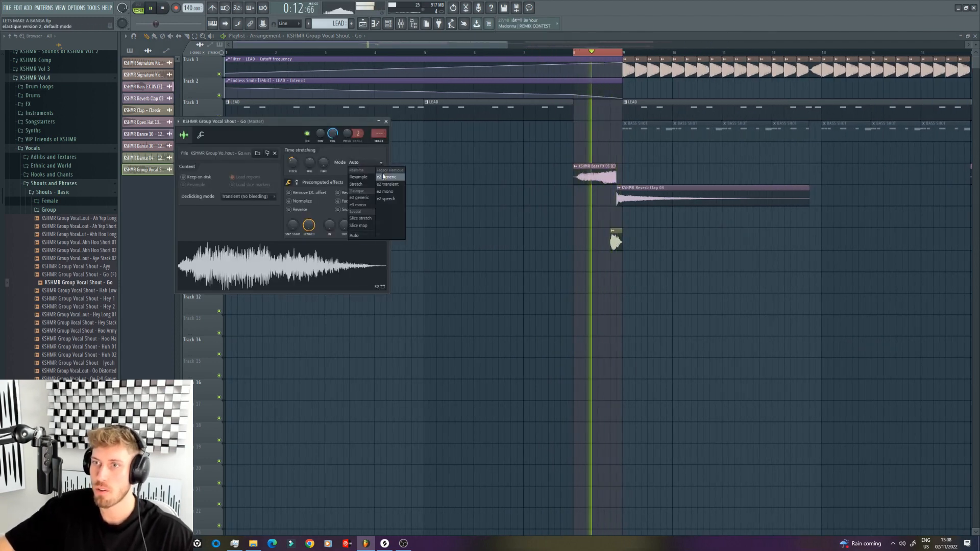
left_click(384, 177)
Step: Trim the bar 8 KSHMR Bass FX 05 clip on Track 6 so it ends where the Go shout starts
left_click_drag(615, 175, 610, 176)
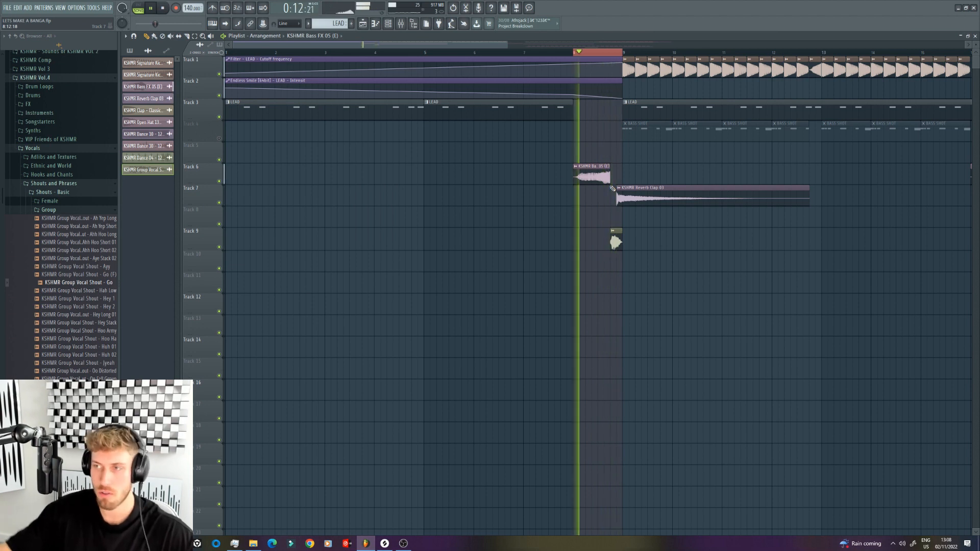
double_click(587, 173)
left_click_drag(292, 93, 292, 99)
Step: Set the Go shout's pitch shift to -300 cents, clear the time selection and play from just before bar 8
double_click(615, 240)
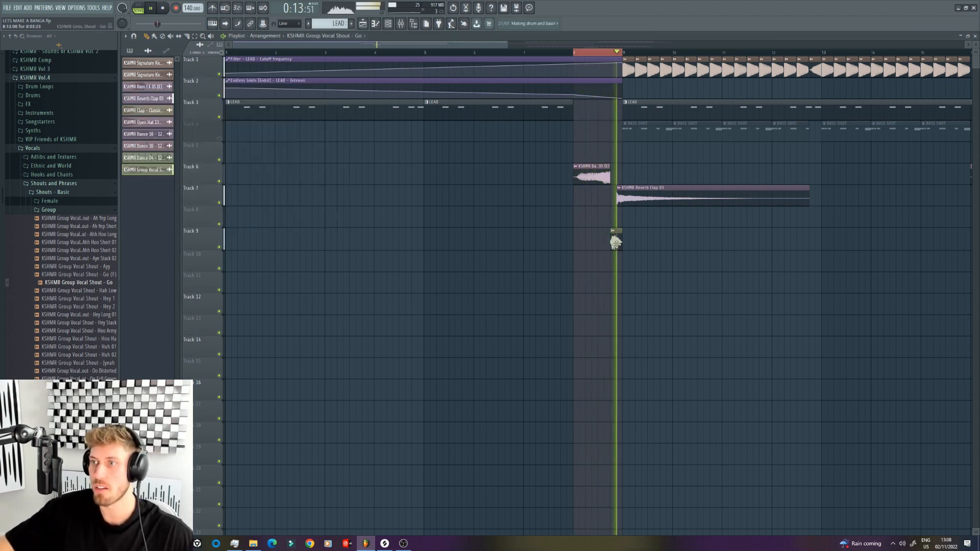
left_click_drag(295, 167, 295, 172)
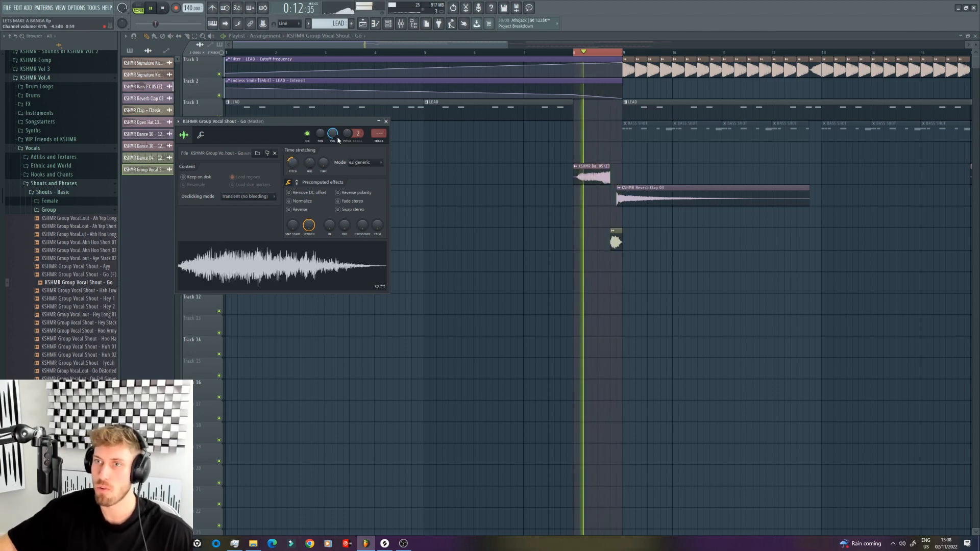
left_click_drag(296, 167, 296, 158)
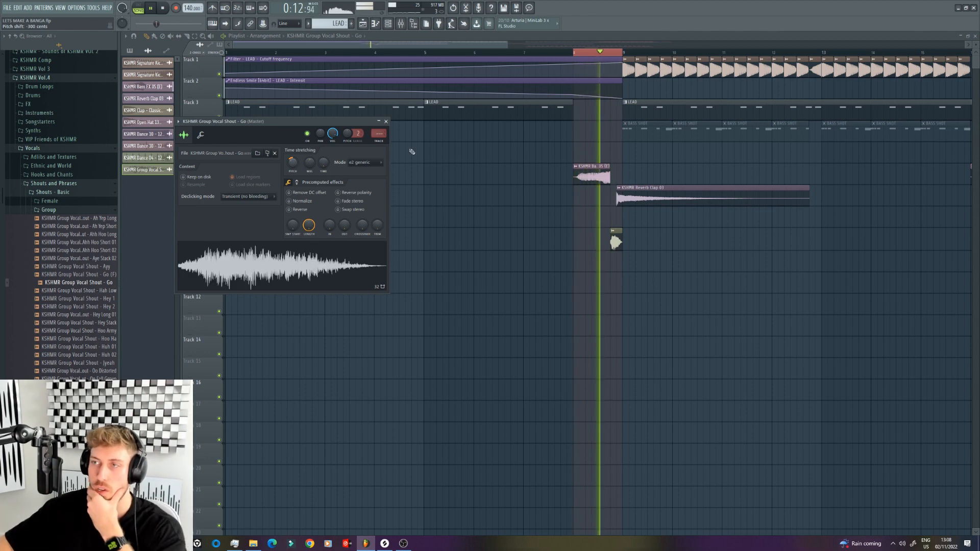
mouse_move(623, 53)
left_mouse_down()
mouse_move(635, 52)
mouse_move(623, 53)
left_mouse_up()
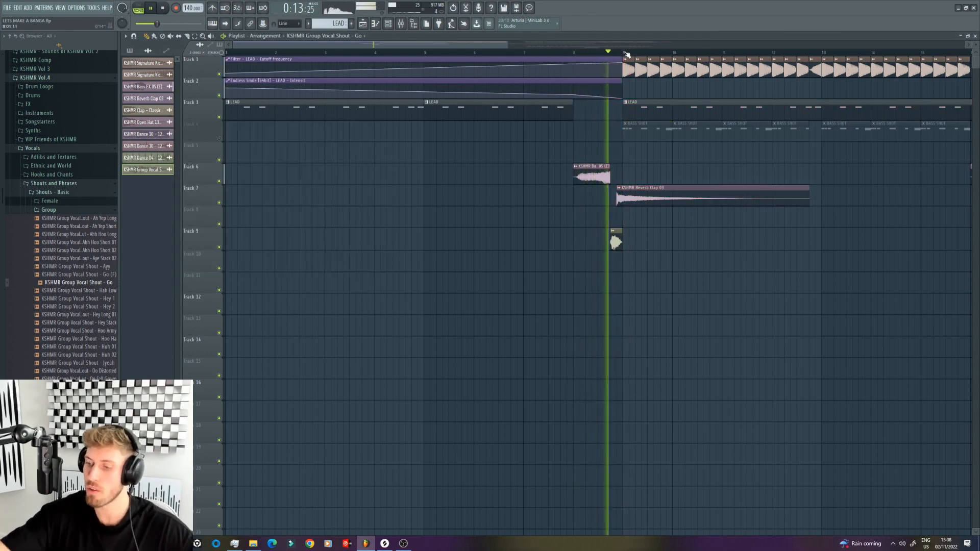
left_click(560, 52)
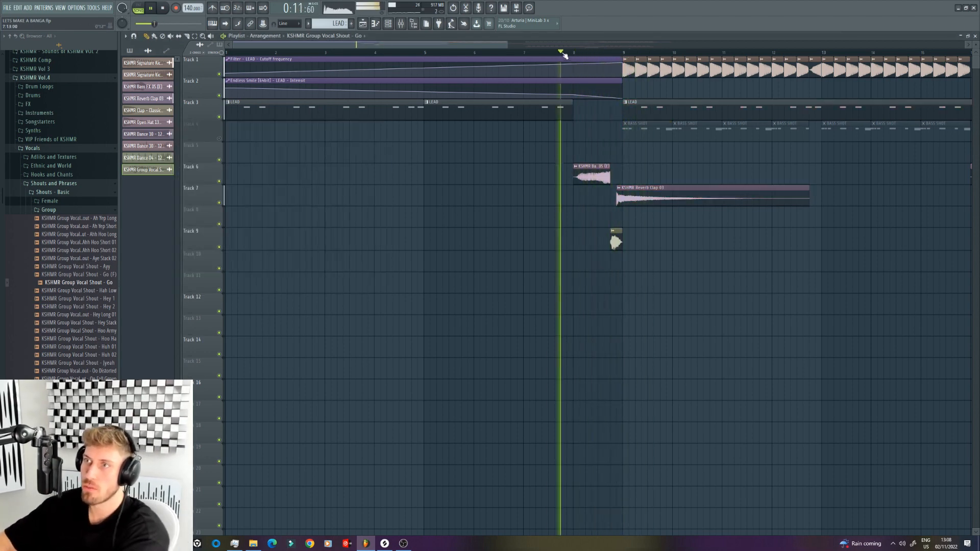
Step: Place KSHMR Short Fill 43 - 128BPM from the Short Fills 120 - 130bpm folder on Track 11 at bar 8
double_click(626, 187)
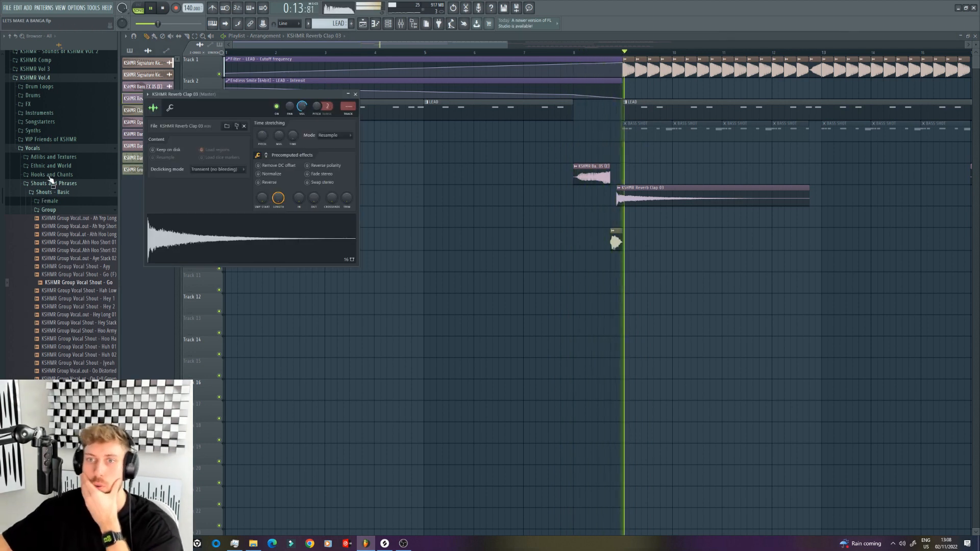
left_click(33, 148)
left_click(33, 94)
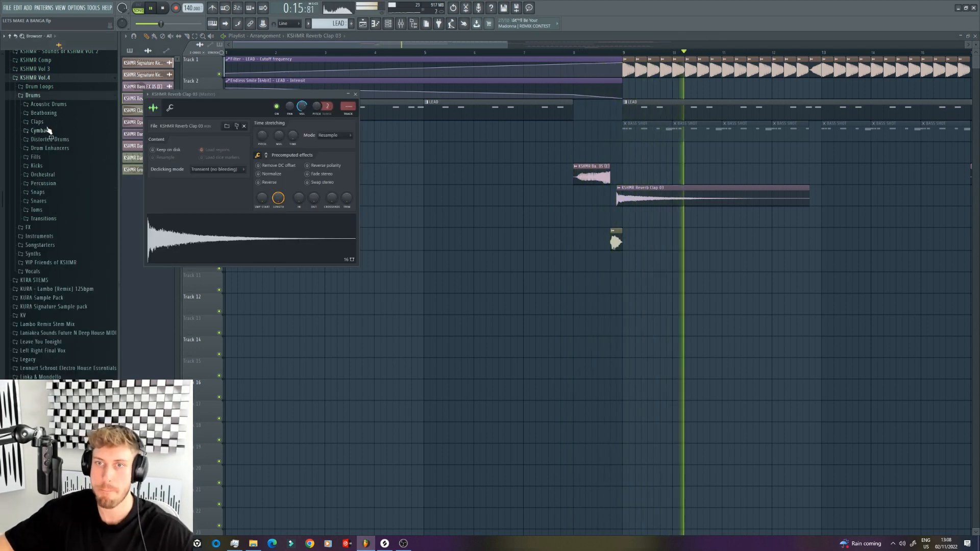
key("space")
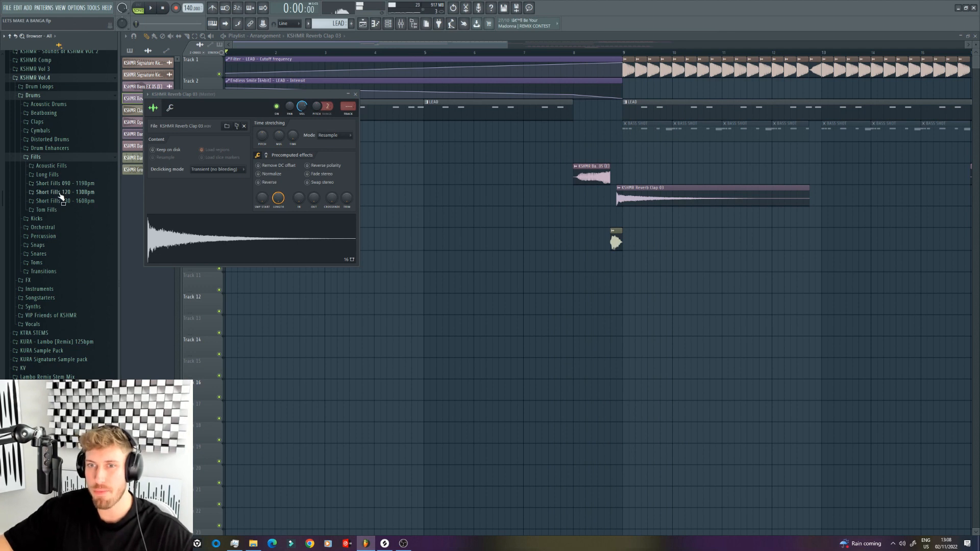
left_click(60, 193)
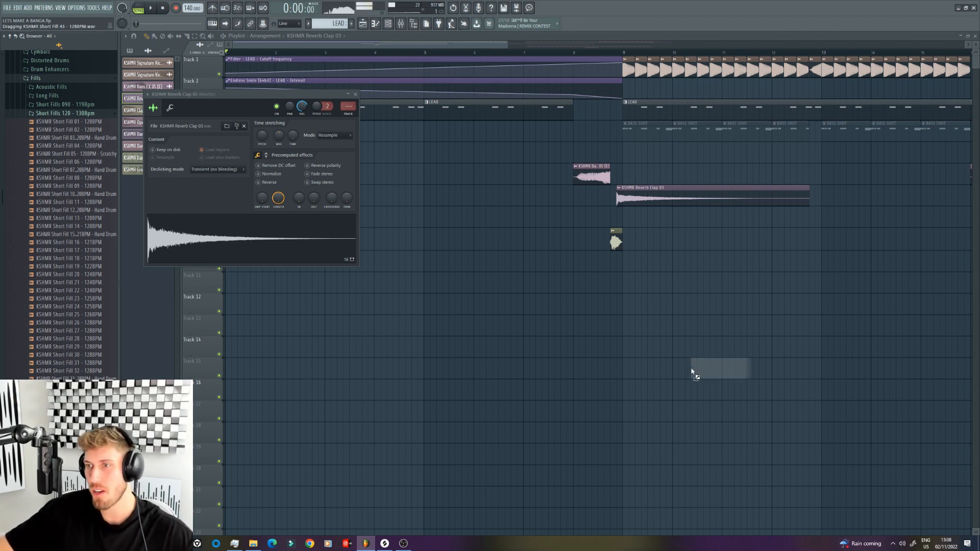
left_click_drag(575, 288, 576, 287)
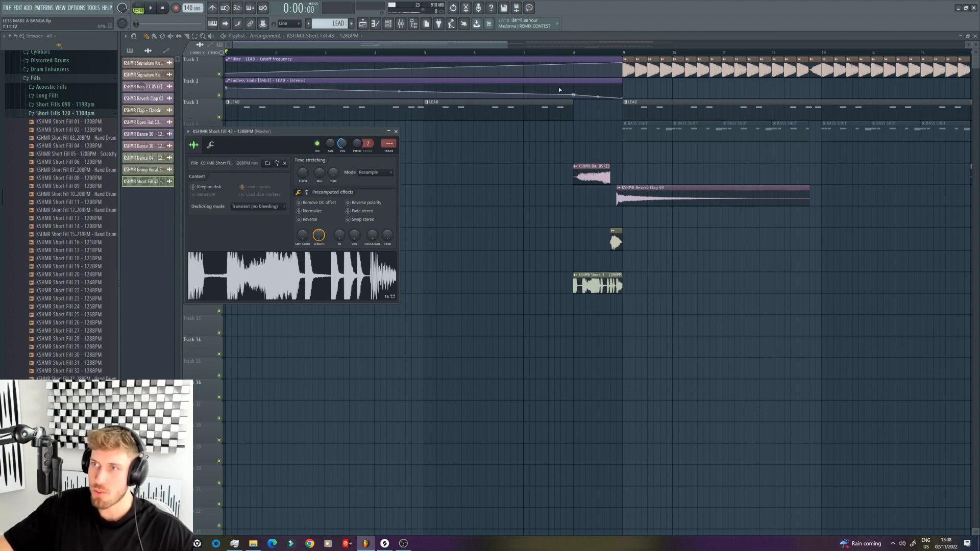
Step: Play back the transition from just before bar 8 to check Short Fill 43 against the drop
left_click(555, 52)
key("space")
double_click(592, 283)
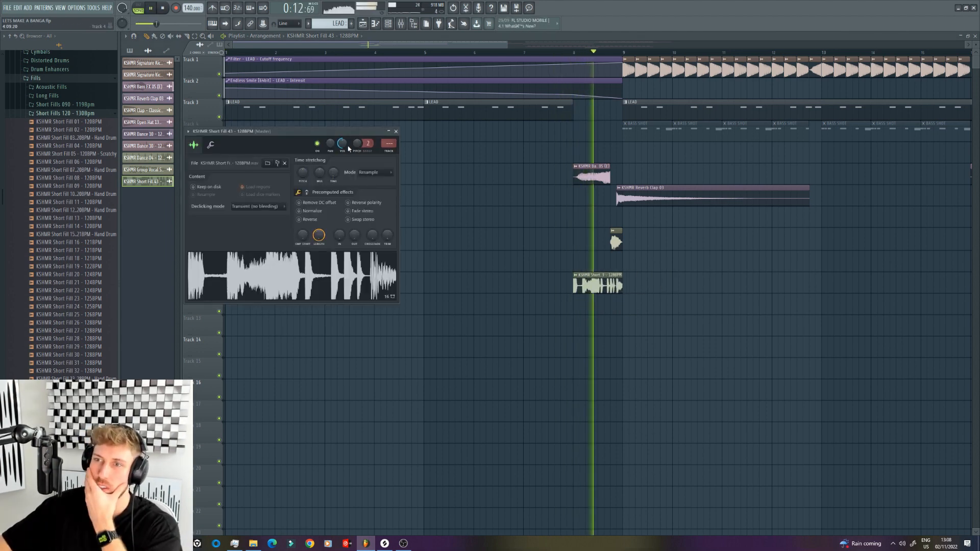
left_click(620, 281)
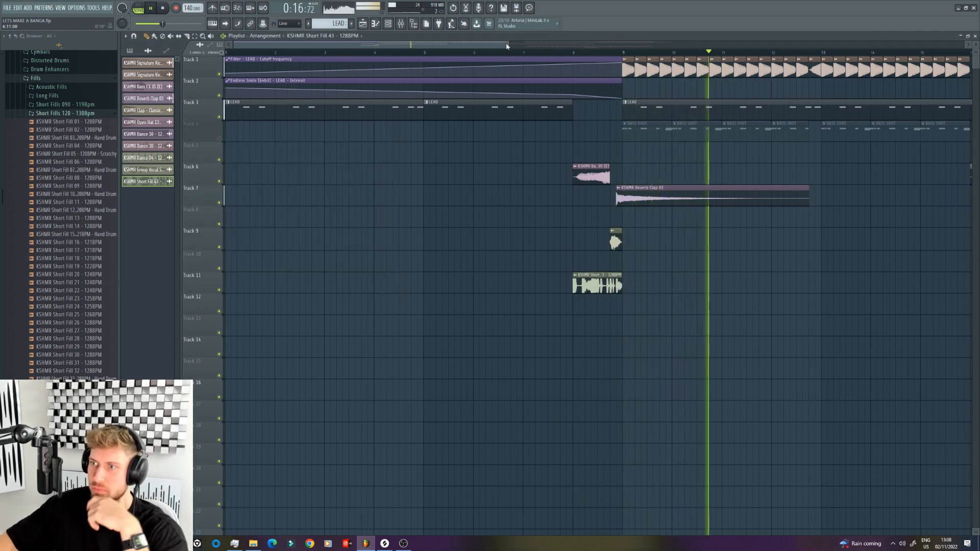
left_click_drag(507, 46, 520, 46)
left_click(548, 53)
mouse_move(583, 280)
left_mouse_down()
mouse_move(571, 279)
mouse_move(607, 287)
mouse_move(585, 286)
left_mouse_up()
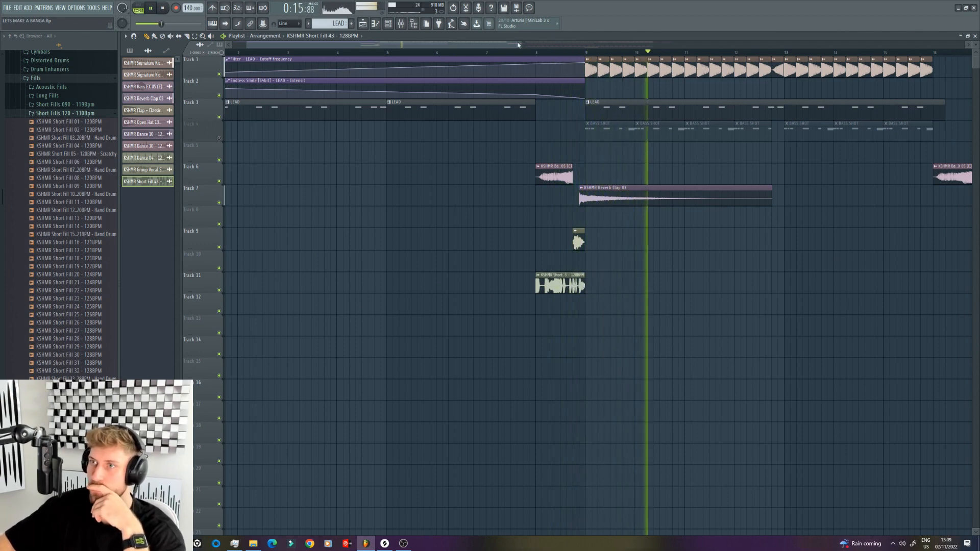
Step: Add copies of Short Fill 43 on Track 11 at bars 16 and 24
left_click_drag(518, 45, 781, 45)
left_click(760, 285)
left_click(794, 282)
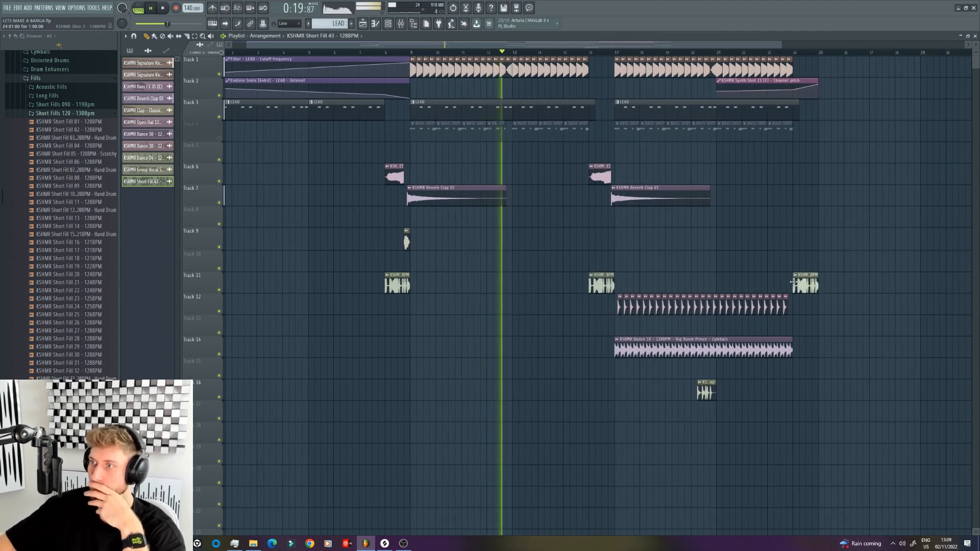
Step: Adjust the LEAD mixer track's level and insert Pro-Q 3 in its empty effect slot before Kickstart
key("F9")
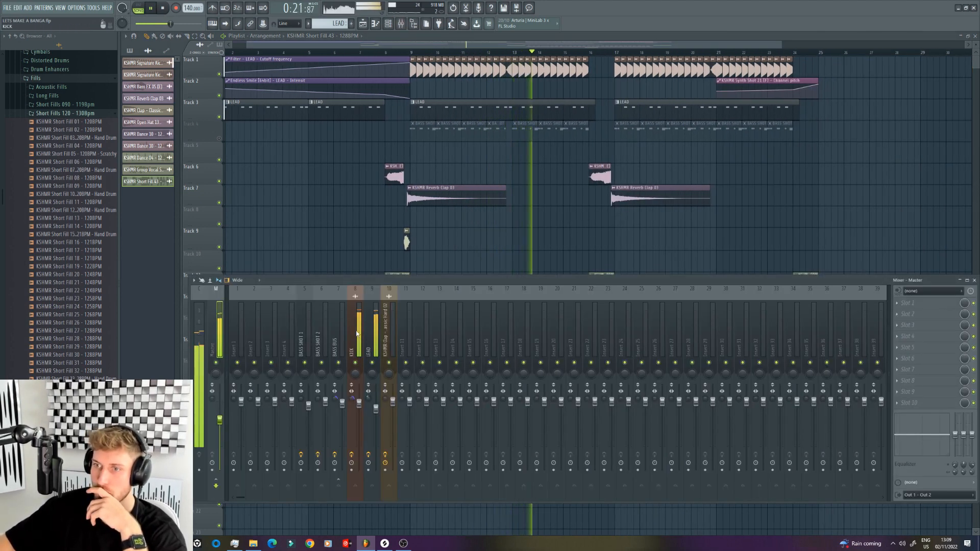
left_click(370, 333)
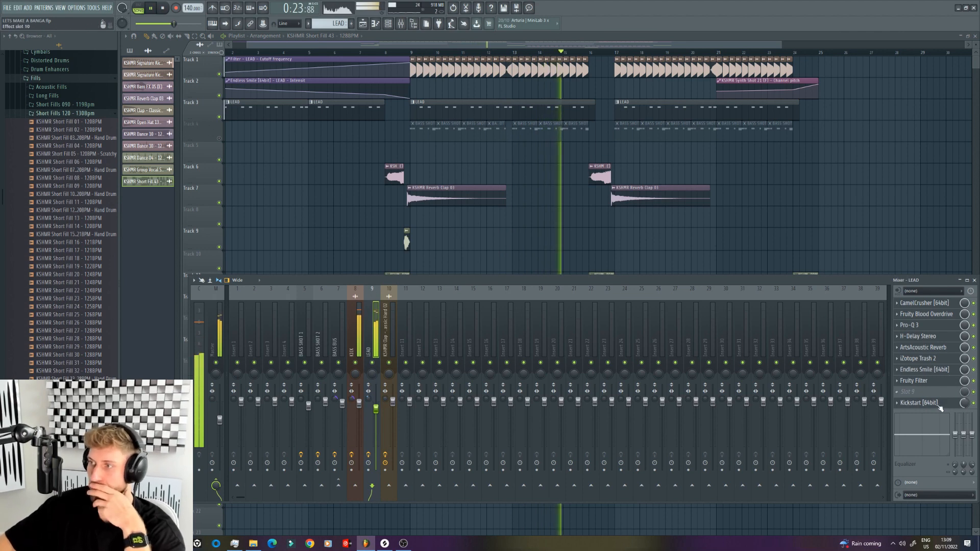
left_click_drag(942, 349, 941, 371)
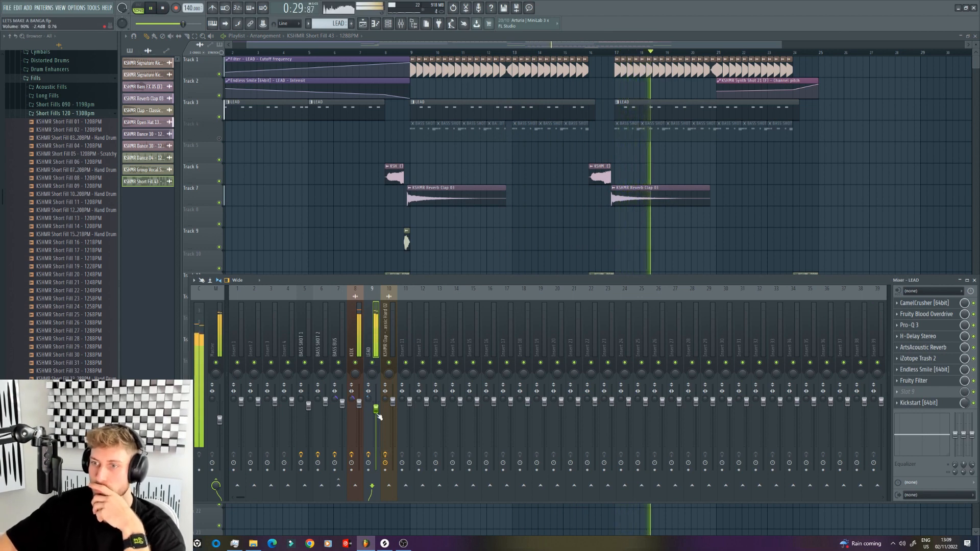
left_click(903, 390)
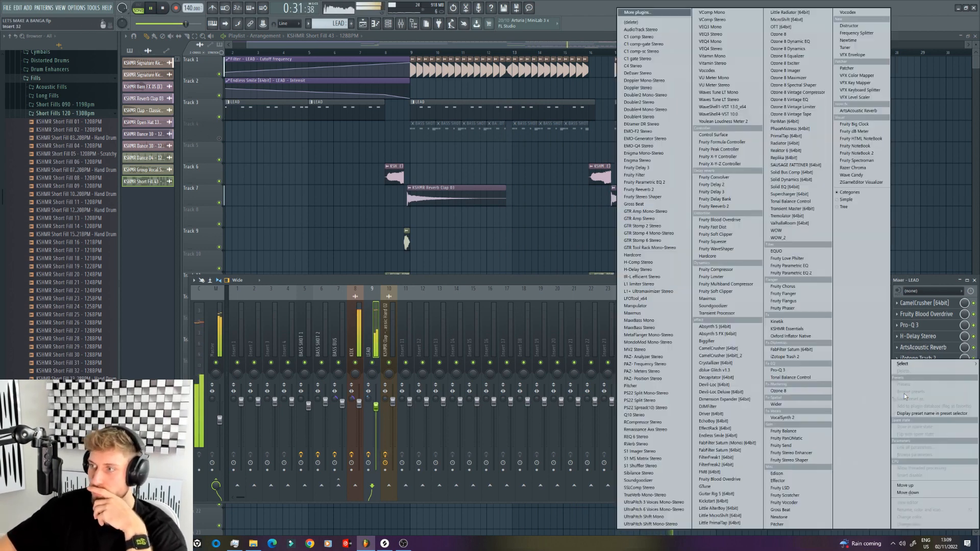
left_click(786, 373)
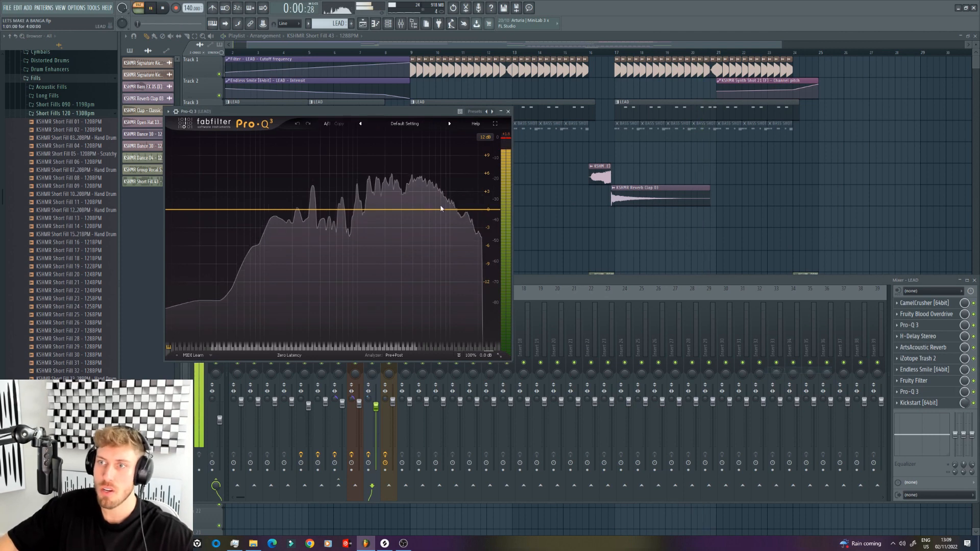
Step: Boost the lead in Pro-Q 3 with a high shelf of about +2.9 dB near 10 kHz and a +0.5 dB bell near 2.6 kHz
key("space")
left_click_drag(461, 210, 455, 201)
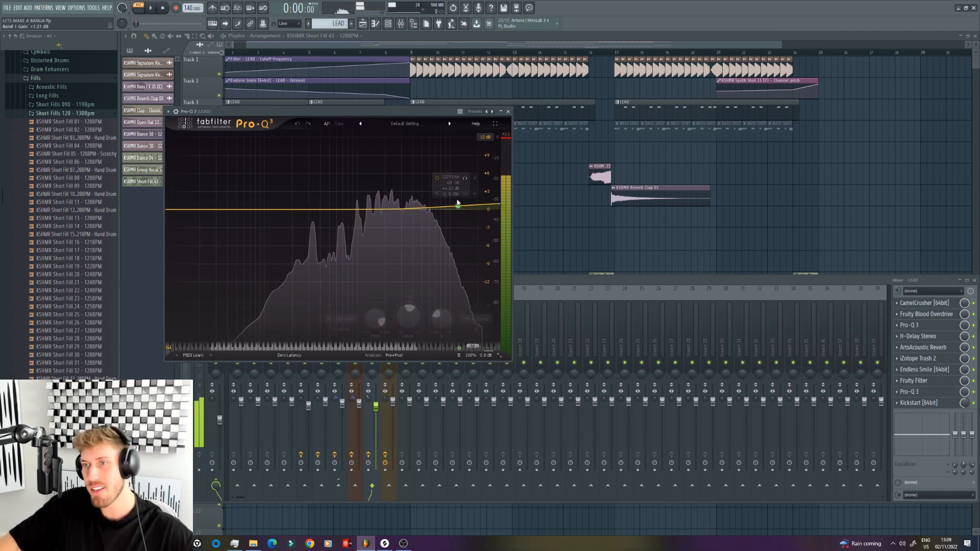
key("space")
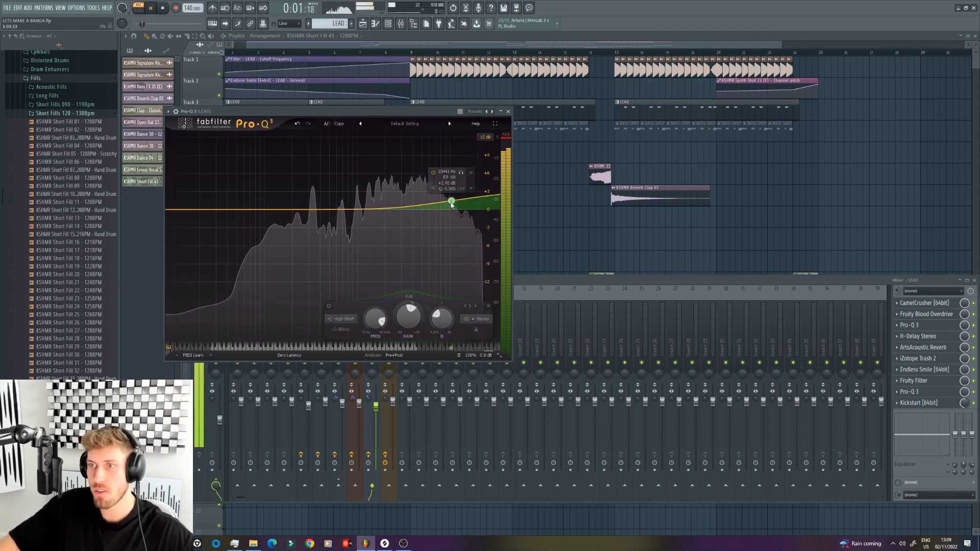
mouse_move(386, 210)
left_mouse_down()
mouse_move(389, 197)
mouse_move(395, 207)
left_mouse_up()
scroll(399, 206, "up", 1)
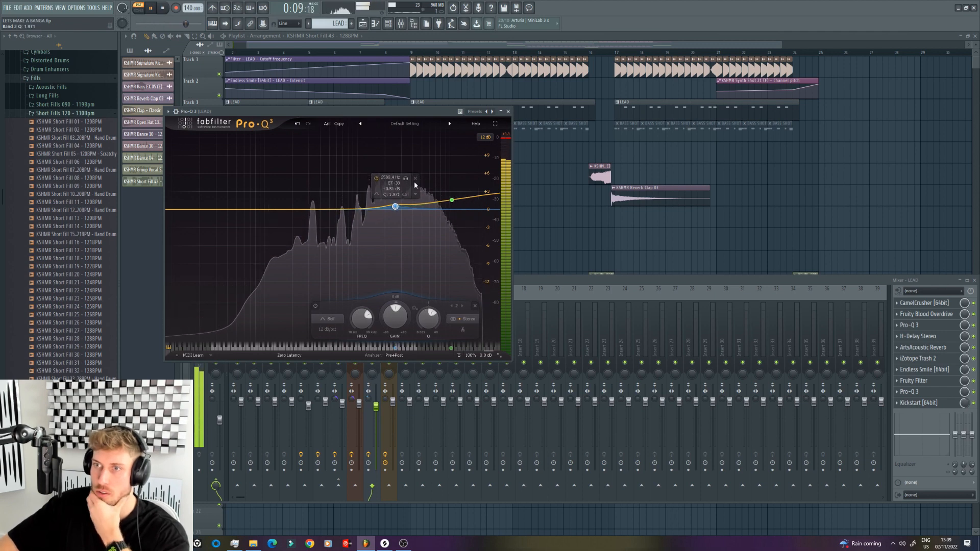
left_click(408, 24)
Step: Place KSHMR Tom 07 (A#) from the Tom Individuals folder on Track 10 at bar 16
left_click(388, 24)
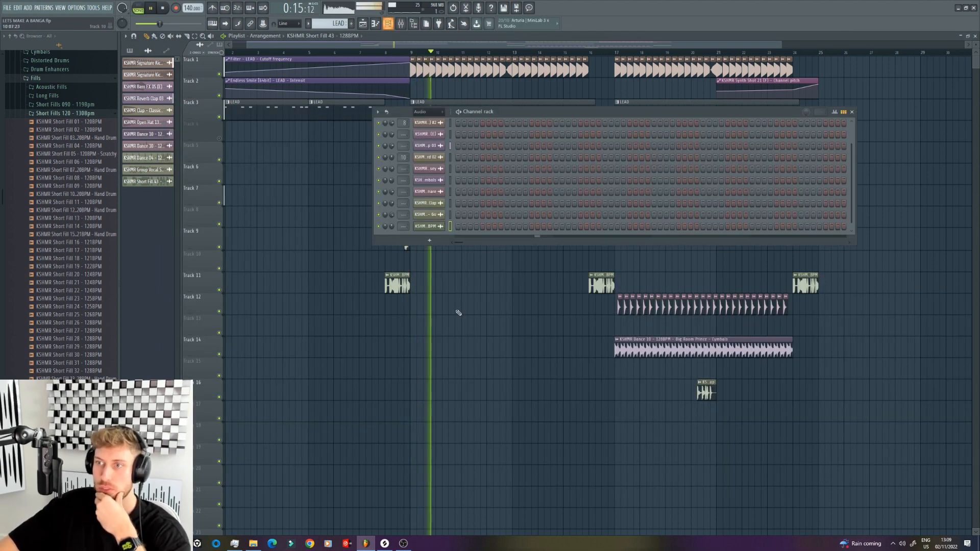
left_click(204, 200)
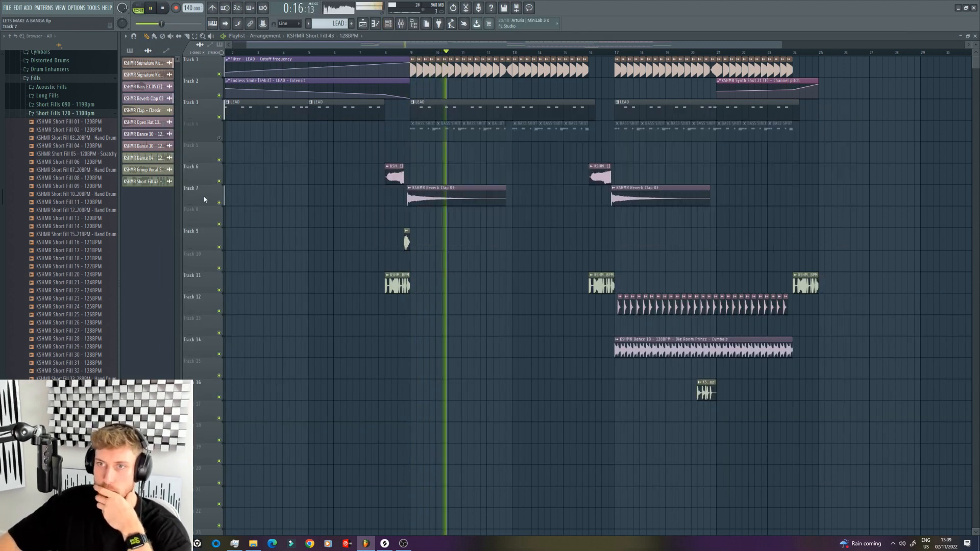
left_click(66, 113)
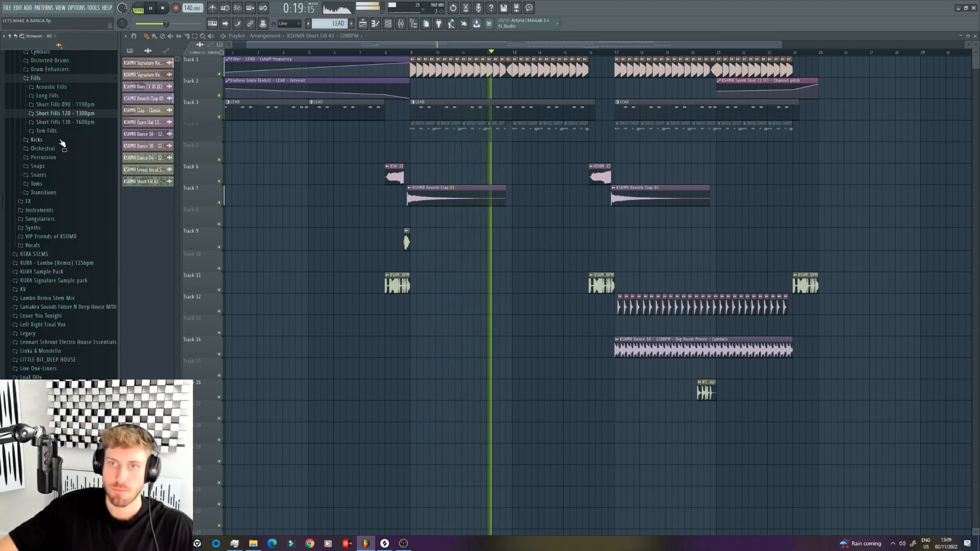
left_click(40, 175)
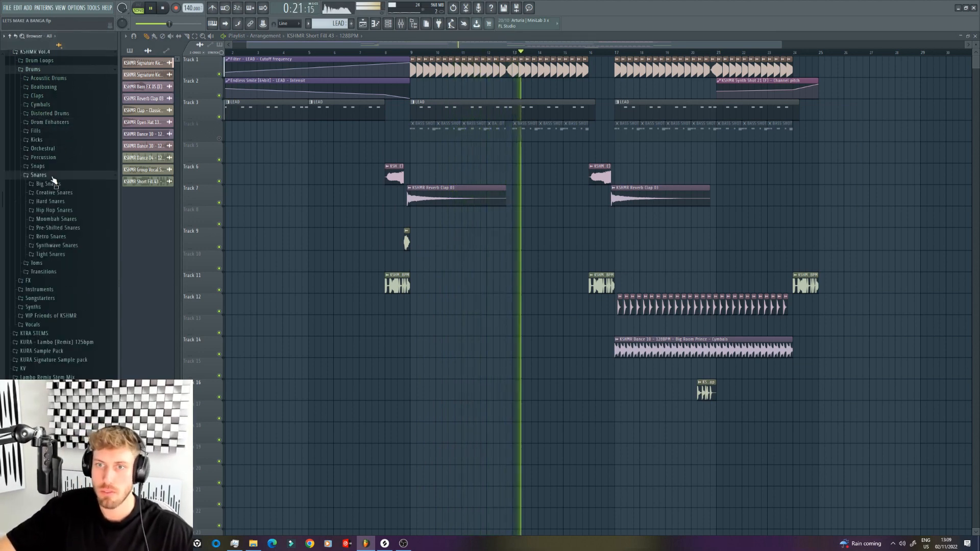
left_click(47, 272)
key("space")
left_click(37, 280)
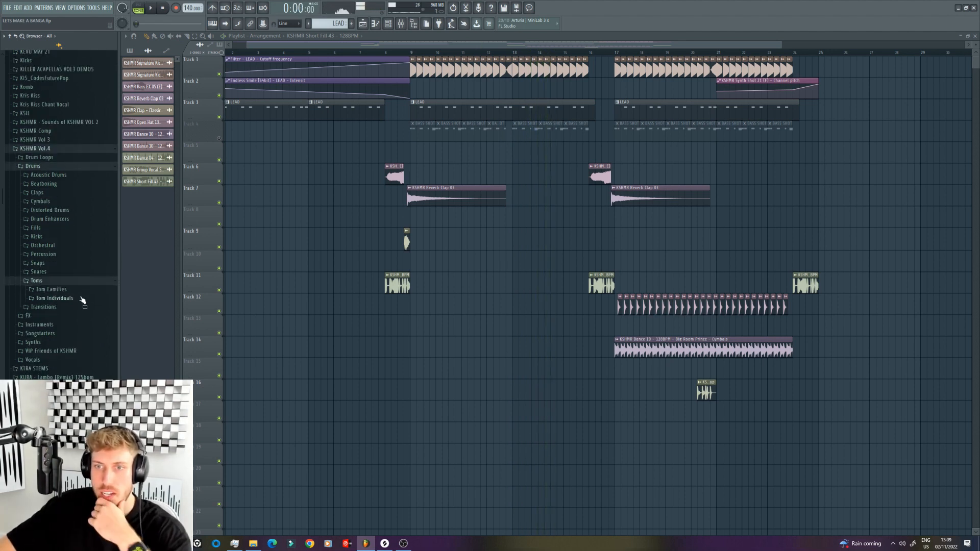
left_click(55, 298)
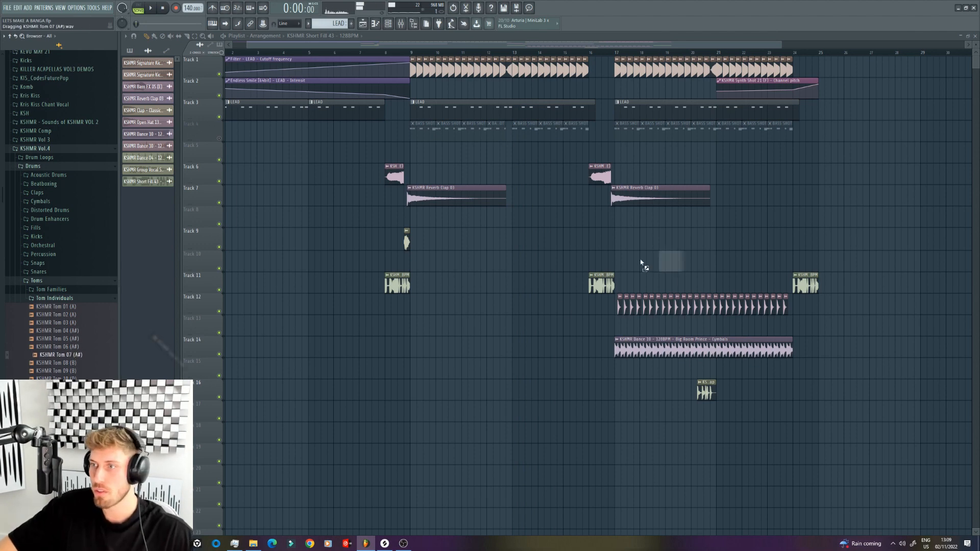
Step: Move the Tom 07 clip on Track 10 to just after the start of bar 13 and shorten it
left_click_drag(247, 44, 445, 44)
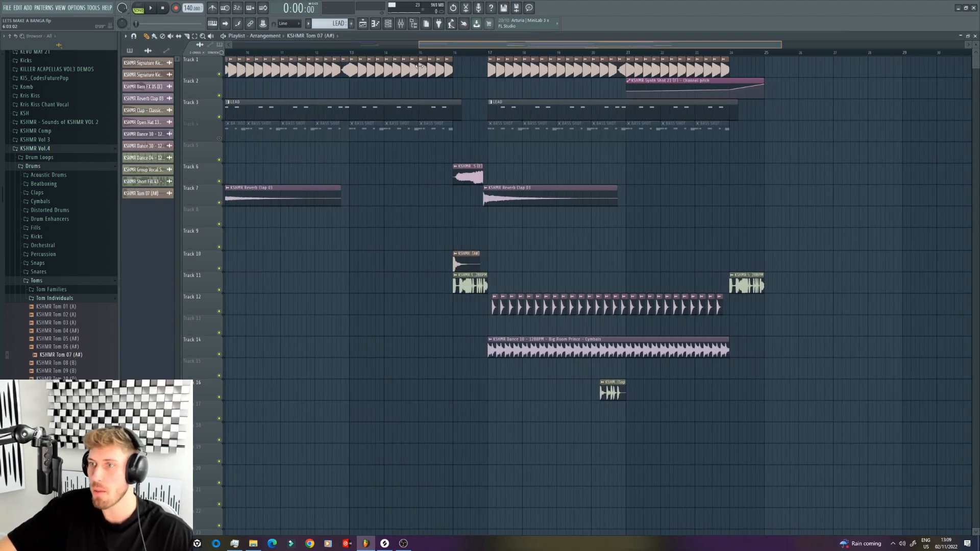
left_click_drag(781, 45, 580, 44)
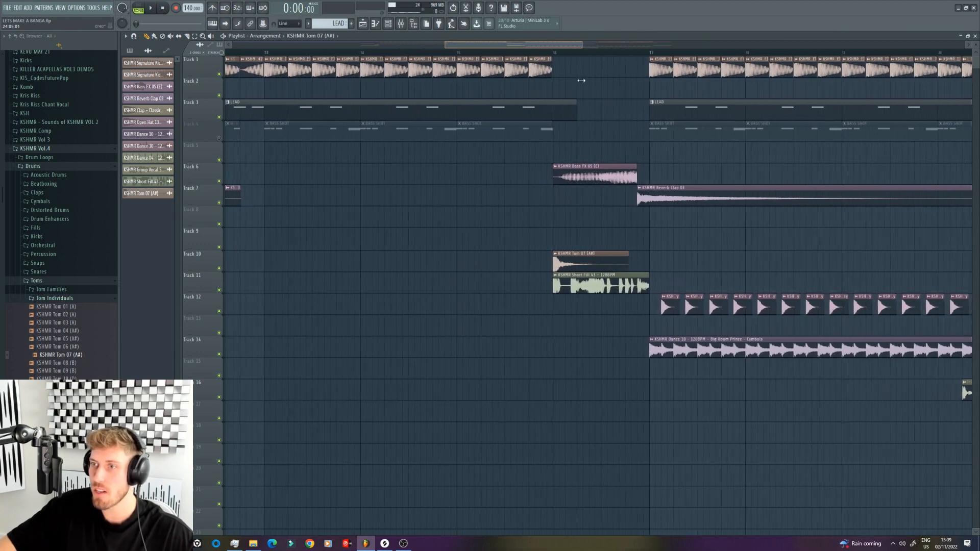
left_click_drag(600, 260, 338, 260)
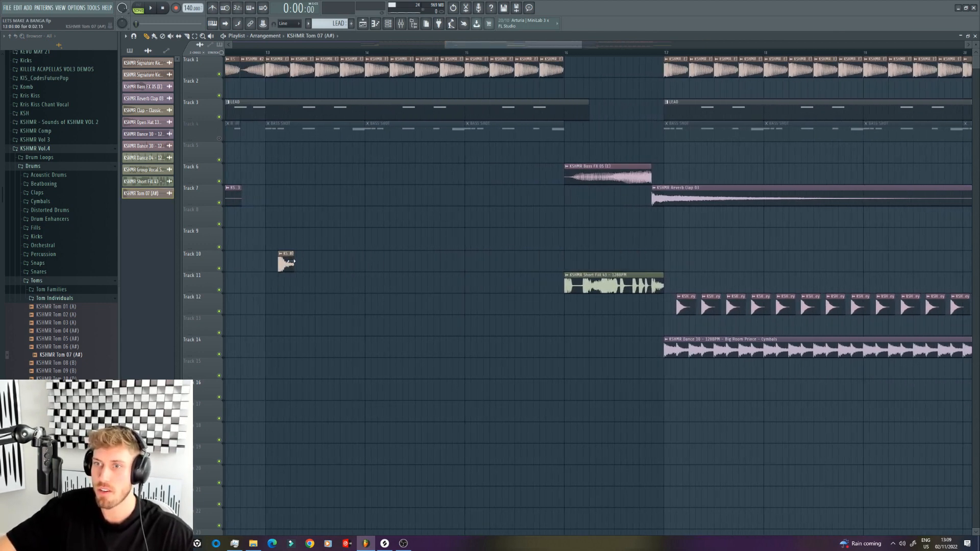
Step: Play the arrangement around bar 13 and adjust the time-stretching pitch of the KSHMR Tom 07 (A#) sample
left_click_drag(250, 53, 225, 54)
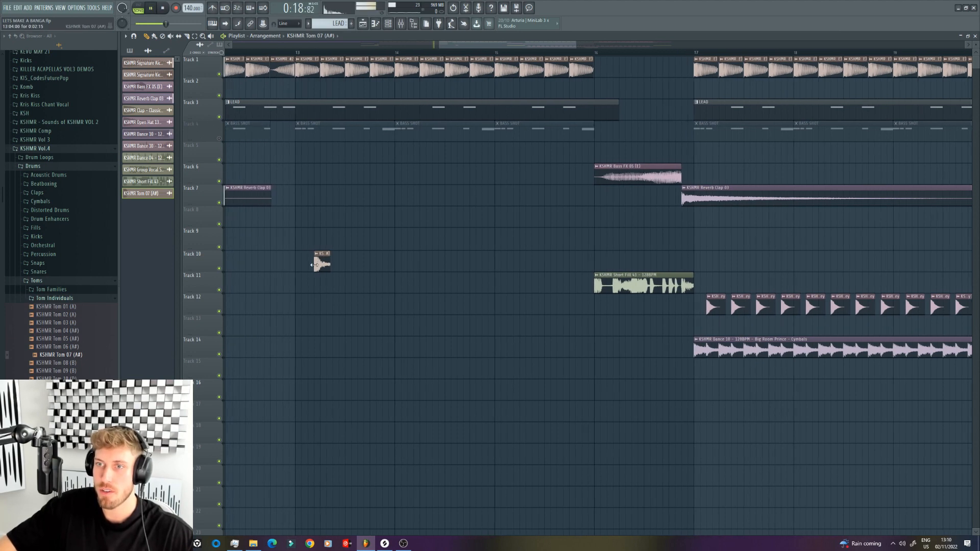
key("space")
double_click(322, 261)
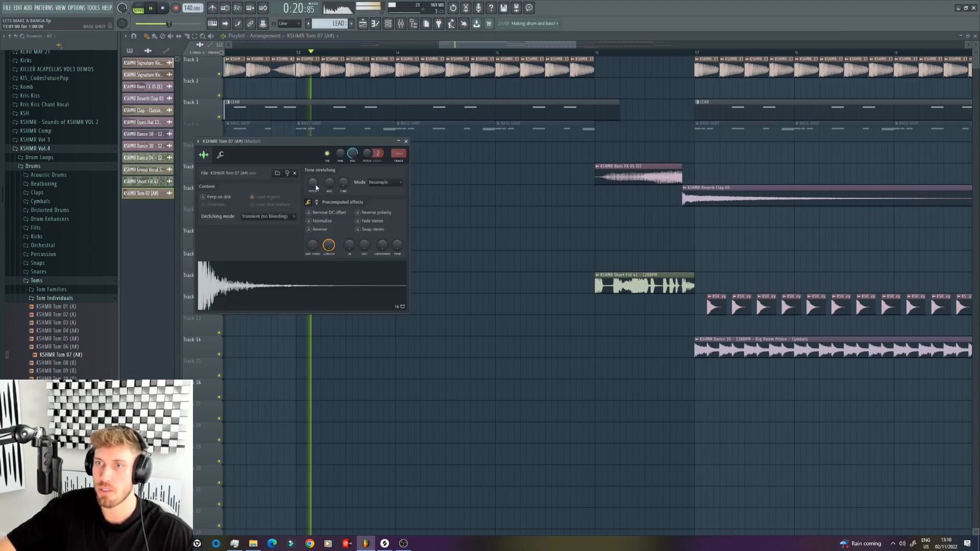
mouse_move(313, 184)
left_mouse_down()
mouse_move(313, 206)
mouse_move(316, 188)
left_mouse_up()
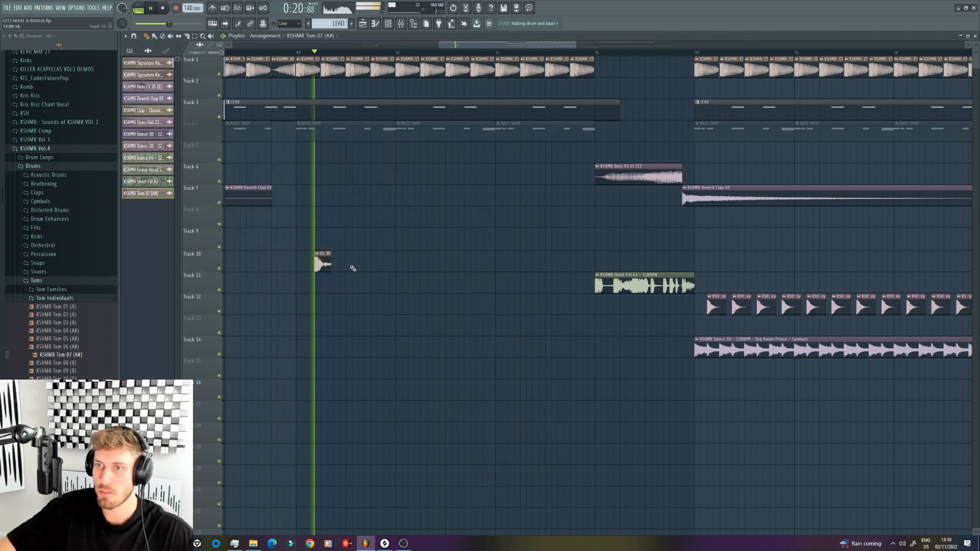
Step: Fill Track 10 from bar 13 to bar 16 with repeating pairs of the Tom 07 clip
left_click(359, 266)
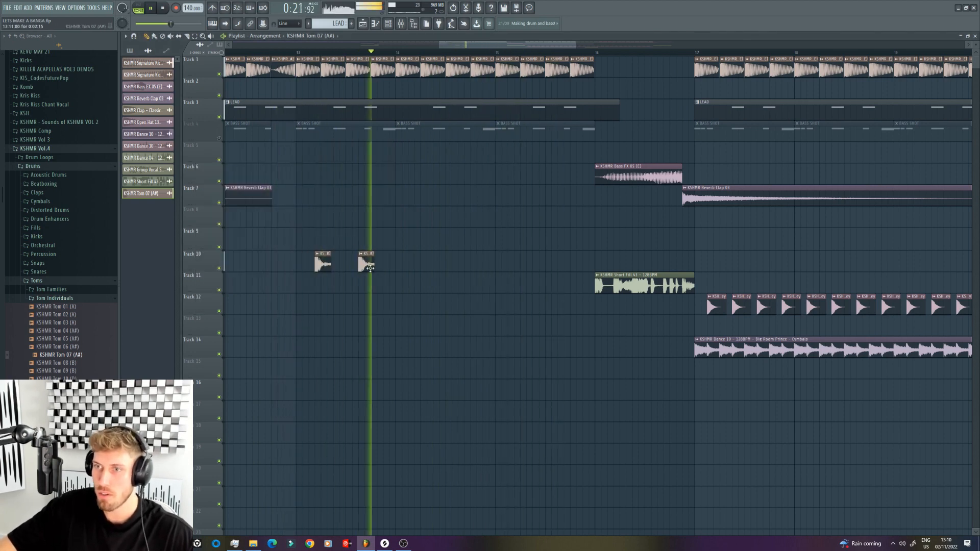
left_click(335, 265)
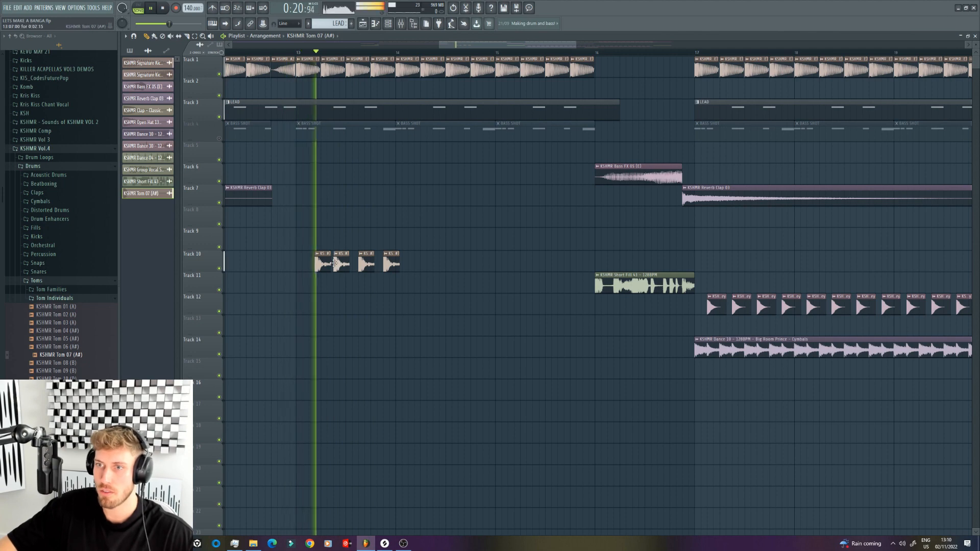
right_click(365, 265)
left_click(364, 264)
key("space")
key("space")
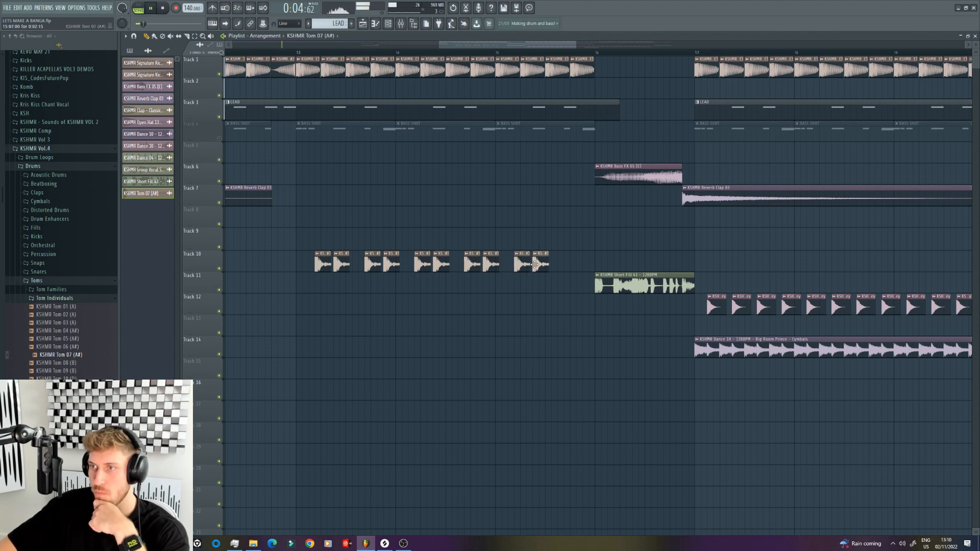
Step: Set the Tom 07 sample's stretch mode to e2 generic and its channel volume to about 65%
double_click(585, 264)
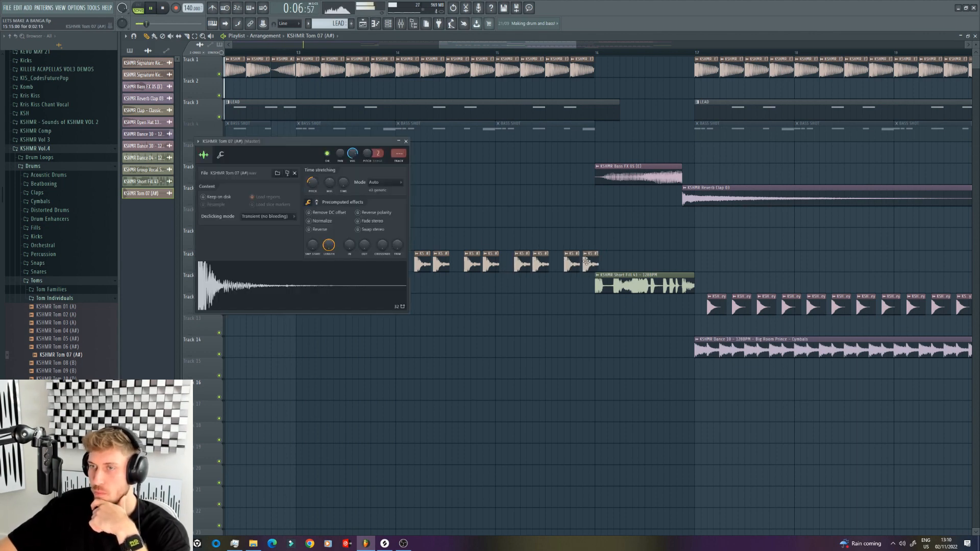
left_click(385, 182)
left_click(409, 197)
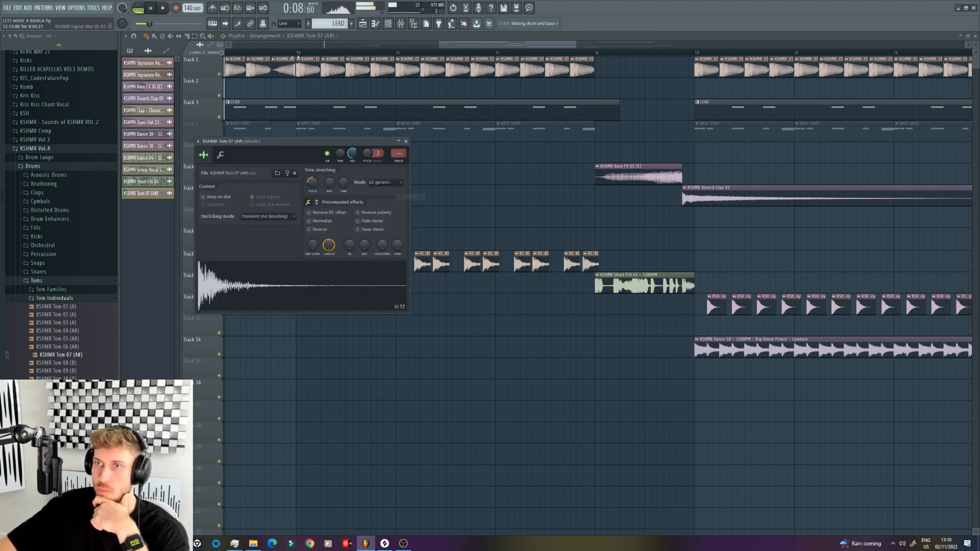
double_click(294, 59)
left_click(296, 54)
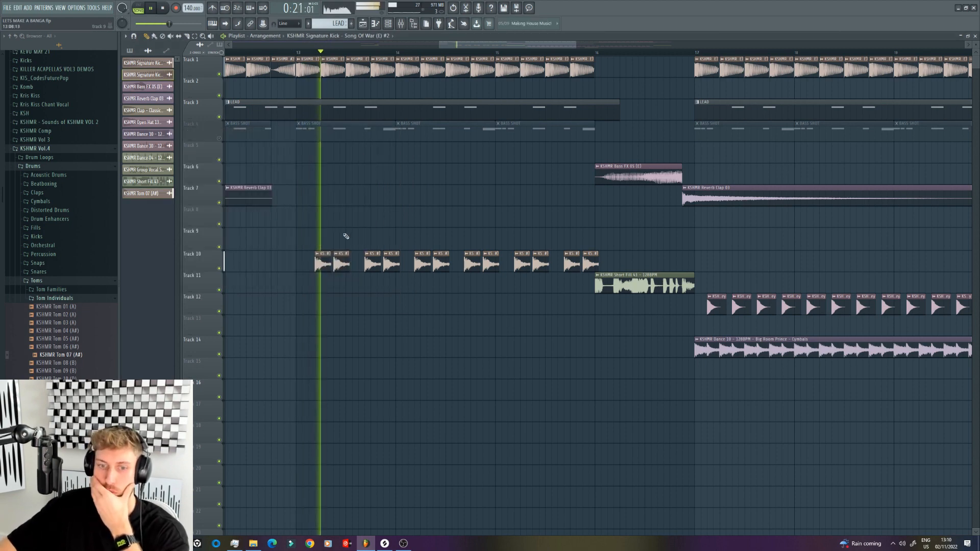
double_click(343, 261)
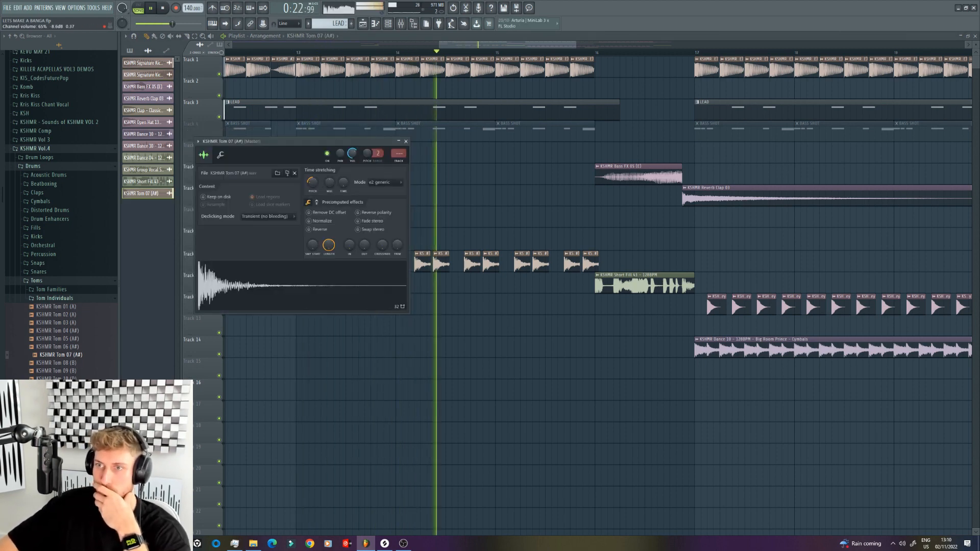
Step: Mute the lead on Track 3, unmute the bass shots on Track 4, and play the toms against the bass
left_click(220, 118)
left_click(219, 138)
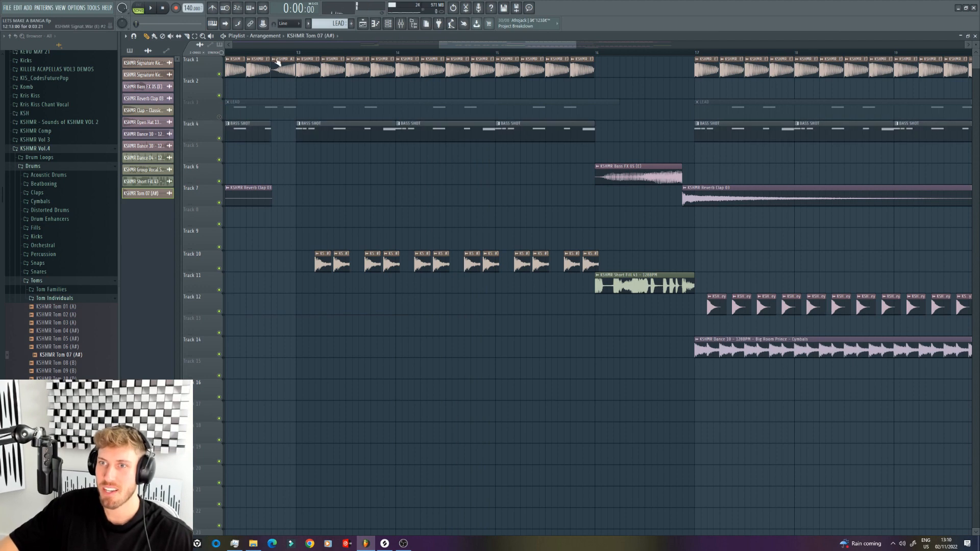
key("space")
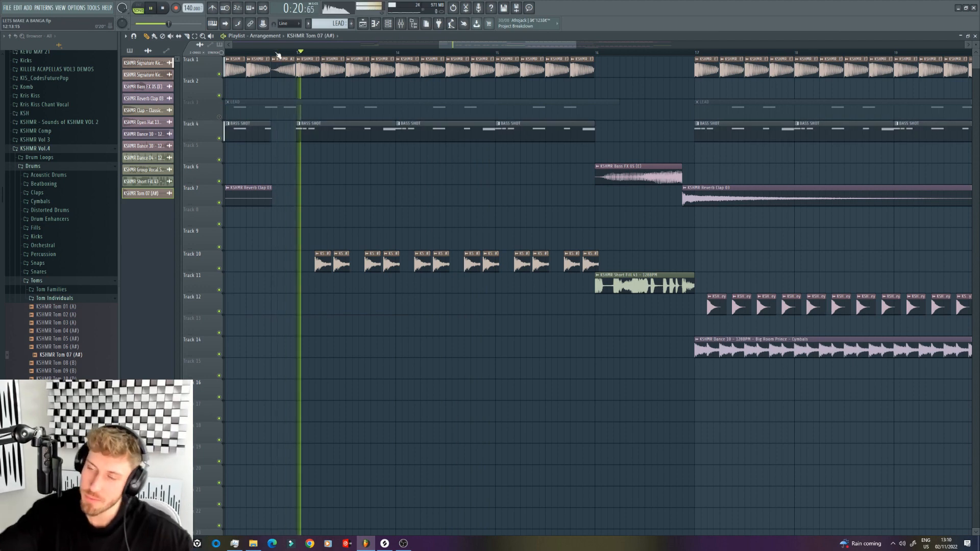
double_click(380, 262)
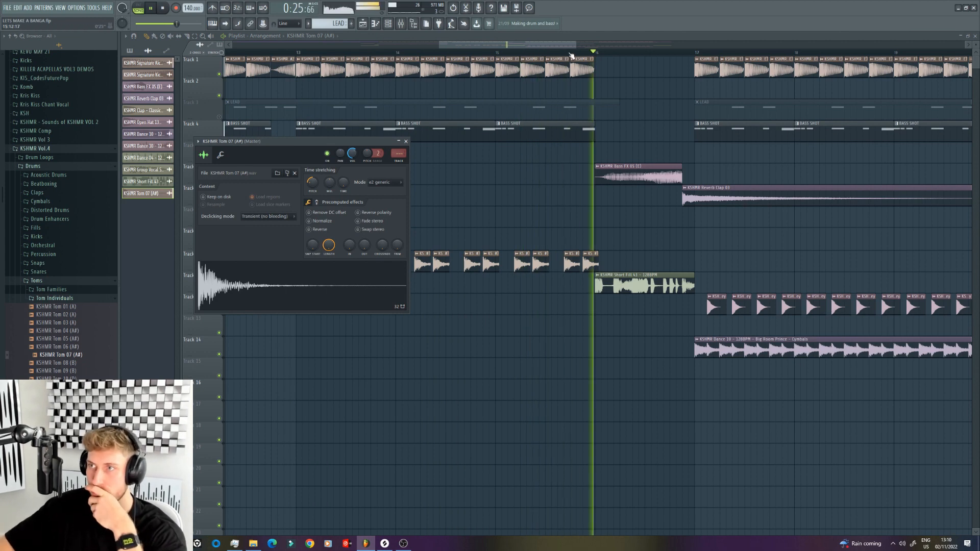
Step: Copy the Track 10 tom pattern across bars 17 to 23 and delete the copies extending past bar 24
left_click_drag(574, 46, 663, 46)
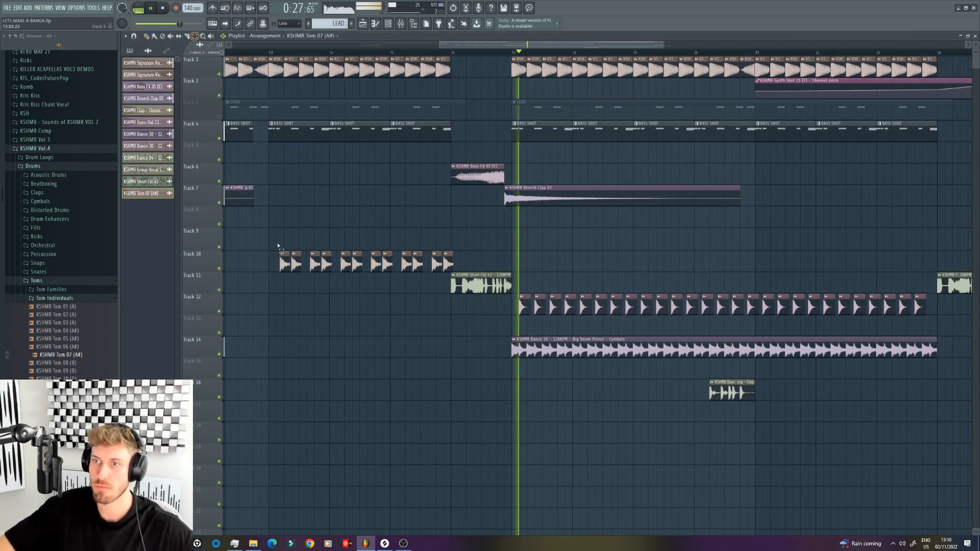
left_click_drag(261, 252, 470, 270)
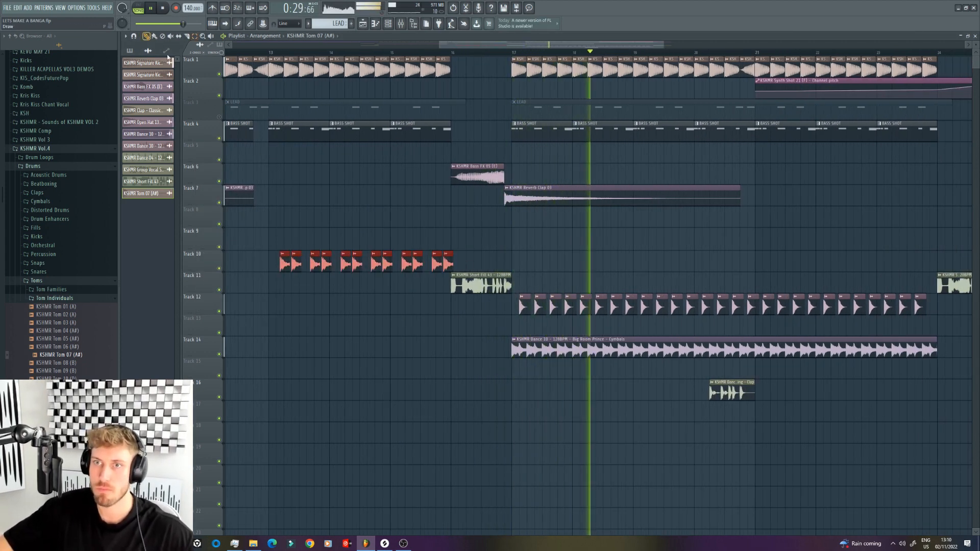
left_click_drag(285, 264, 890, 279)
left_click_drag(663, 45, 722, 45)
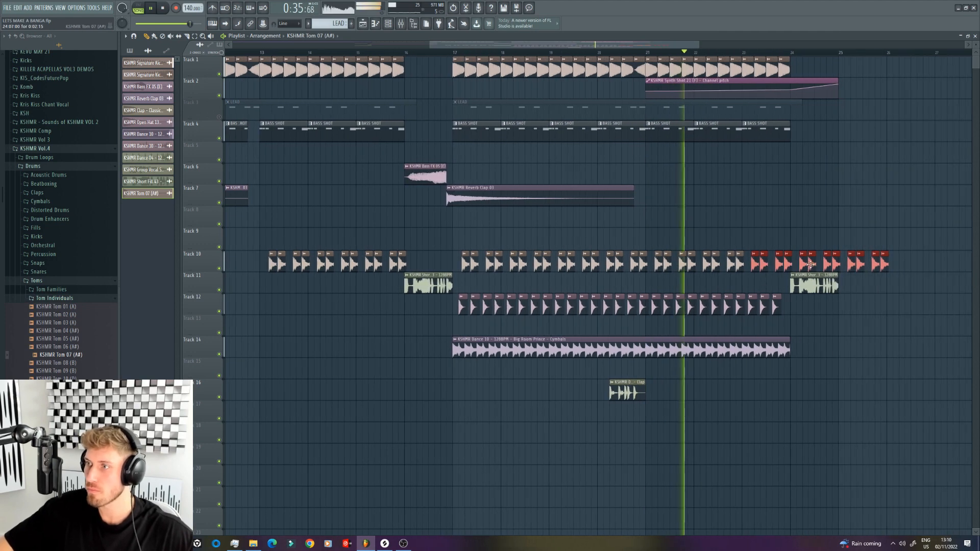
right_click(803, 263)
key("space")
left_click_drag(440, 41, 338, 44)
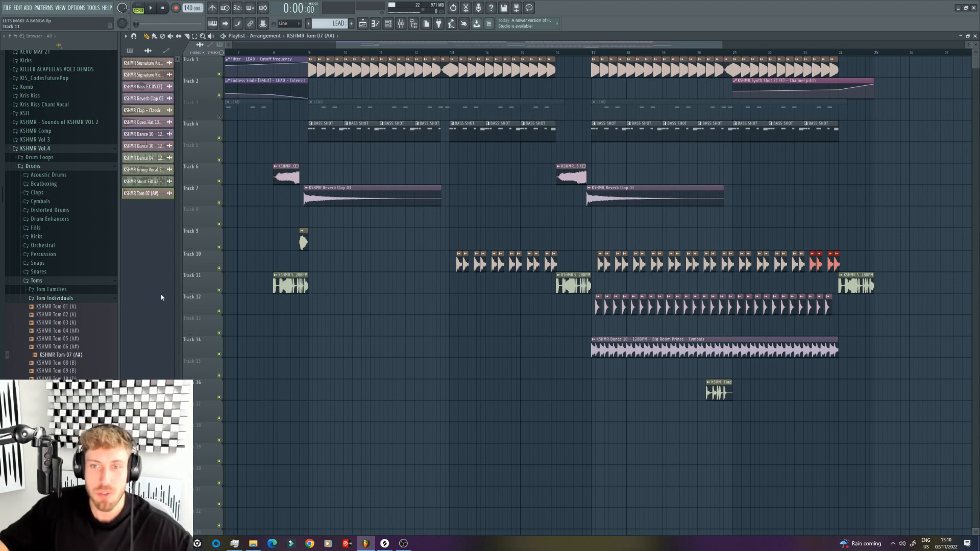
Step: Browse the drum Transitions folder of KSHMR Vol.4 and unmute the lead on Track 3
left_click(52, 282)
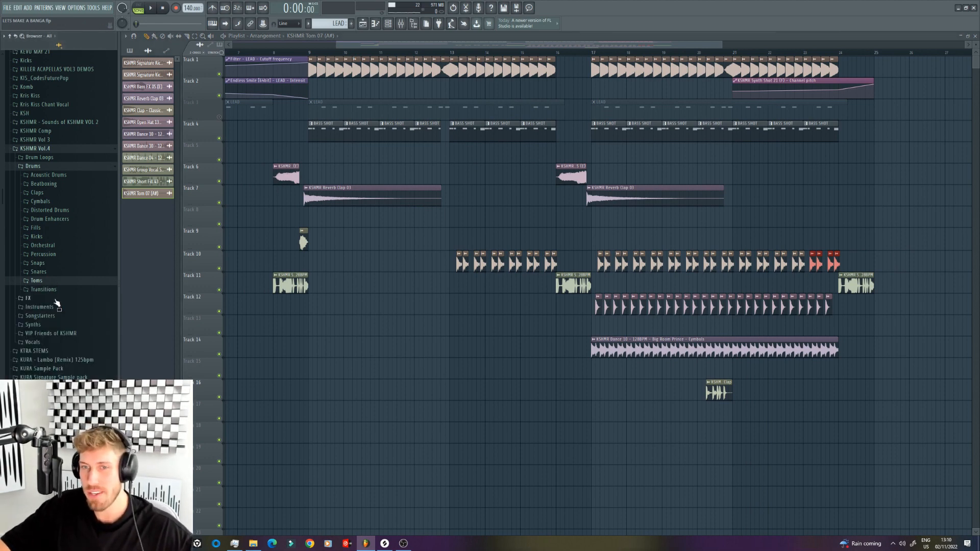
left_click(54, 293)
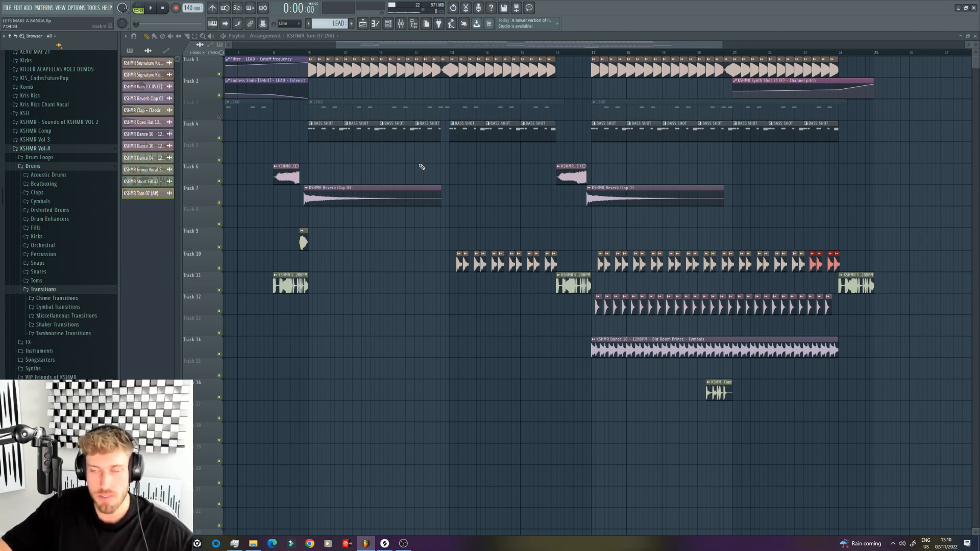
left_click_drag(725, 45, 582, 45)
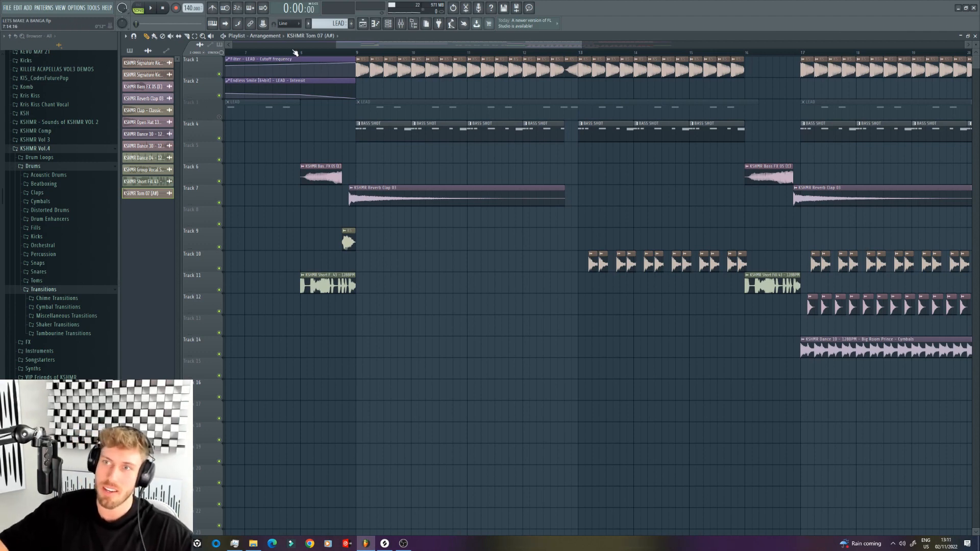
left_click(219, 117)
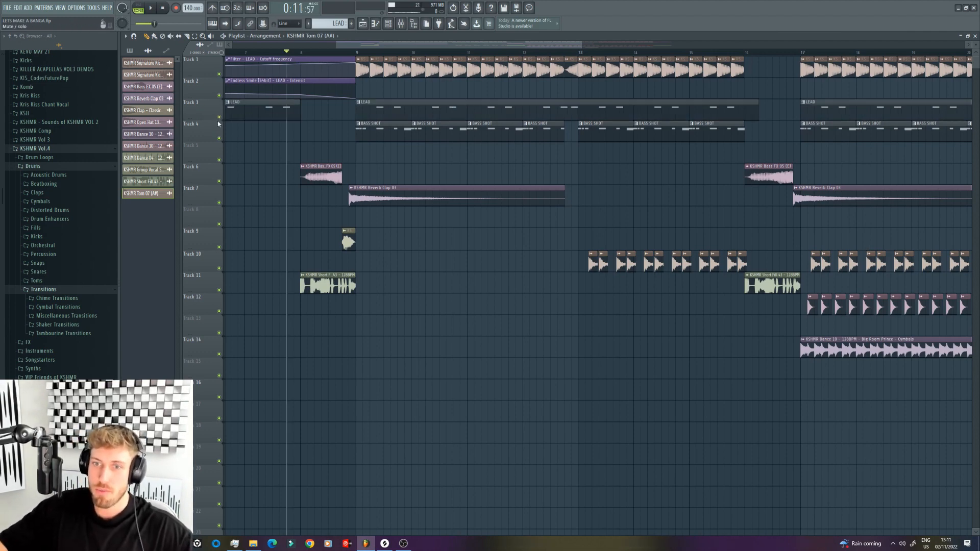
Step: Place KSHMR Riser 20 (E, 100) from the FX Sweeps & Risers folder on Track 12 at bar 1
left_click(36, 343)
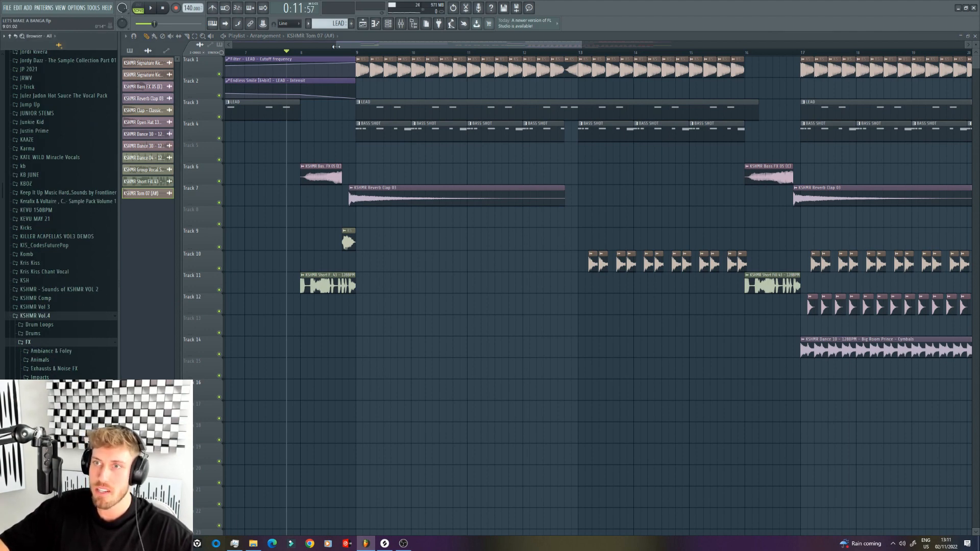
left_click_drag(335, 46, 230, 46)
scroll(61, 306, "down", 4)
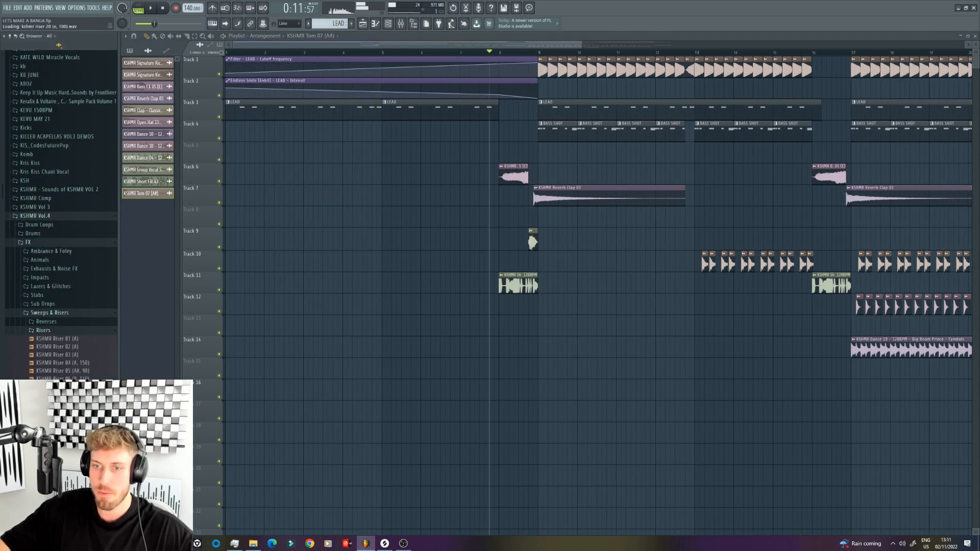
left_click_drag(62, 490, 224, 301)
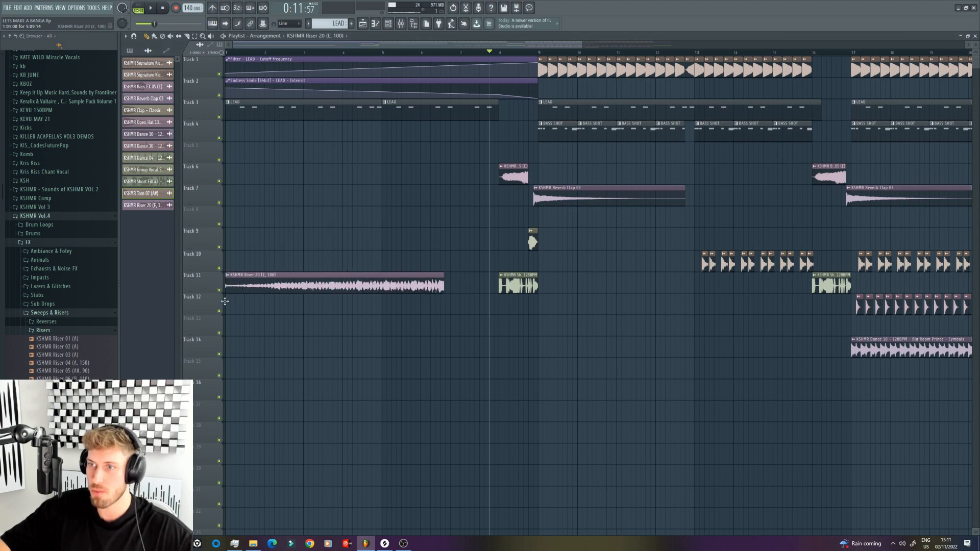
left_click_drag(329, 289, 329, 307)
Step: Stretch Riser 20 to end at bar 8 in e2 generic mode and set its channel volume to about 36%
double_click(329, 307)
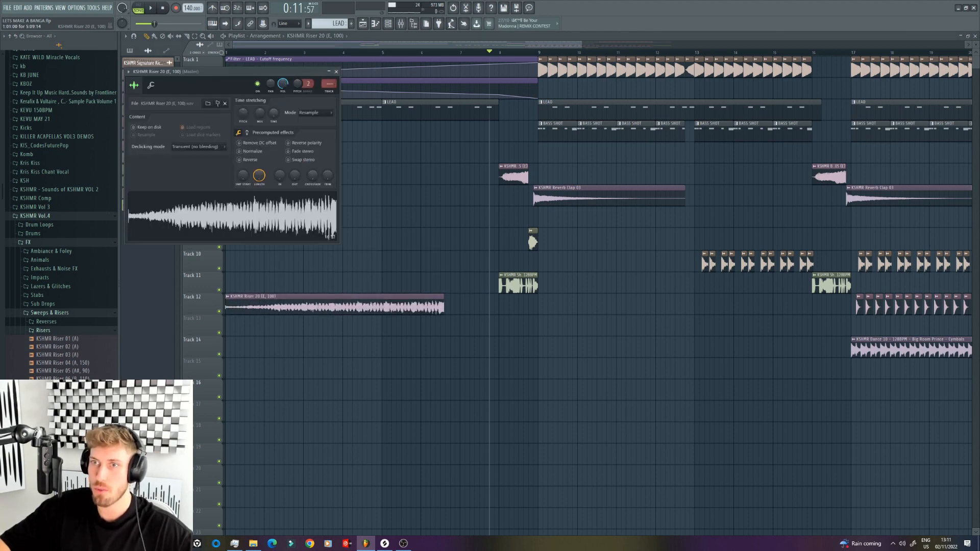
left_click_drag(273, 113, 274, 110)
key("space")
key("space")
left_click(312, 113)
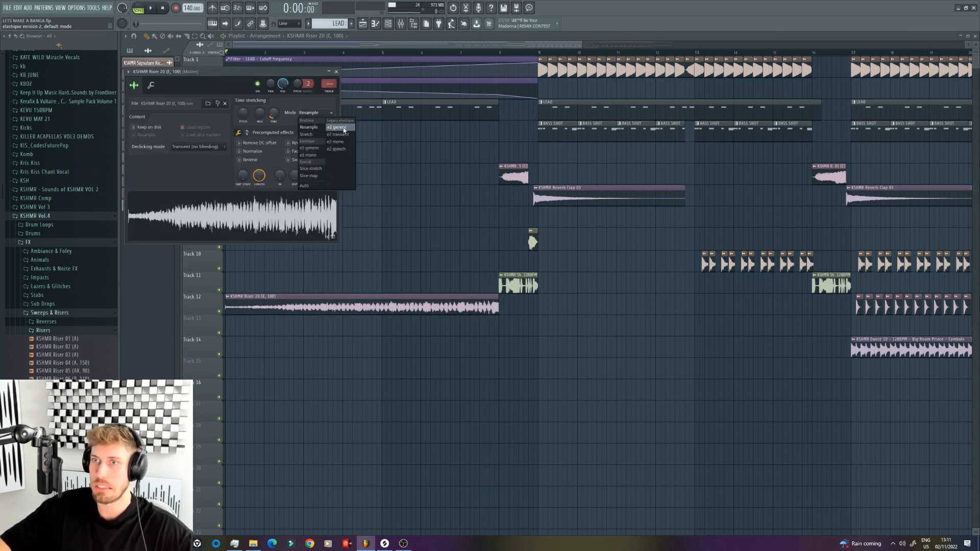
left_click(342, 128)
key("space")
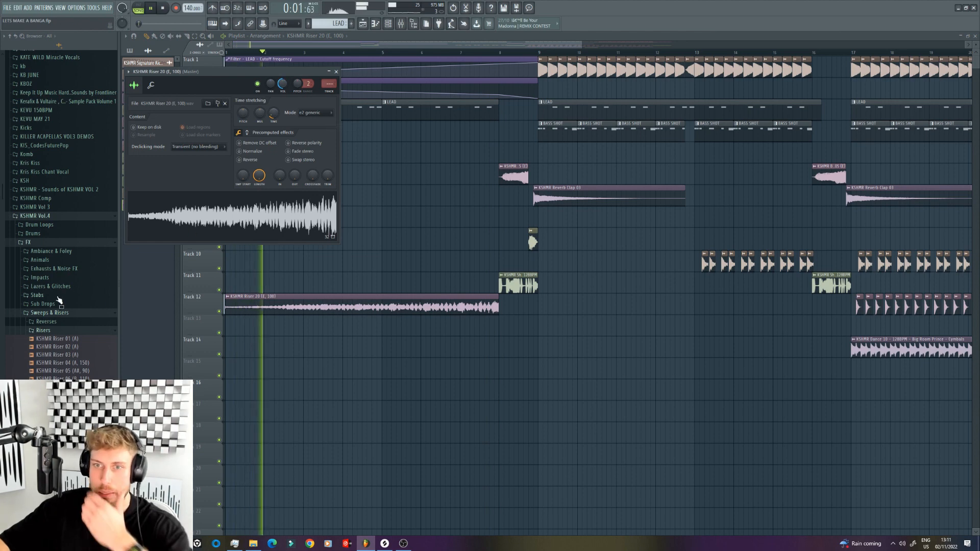
left_click(51, 313)
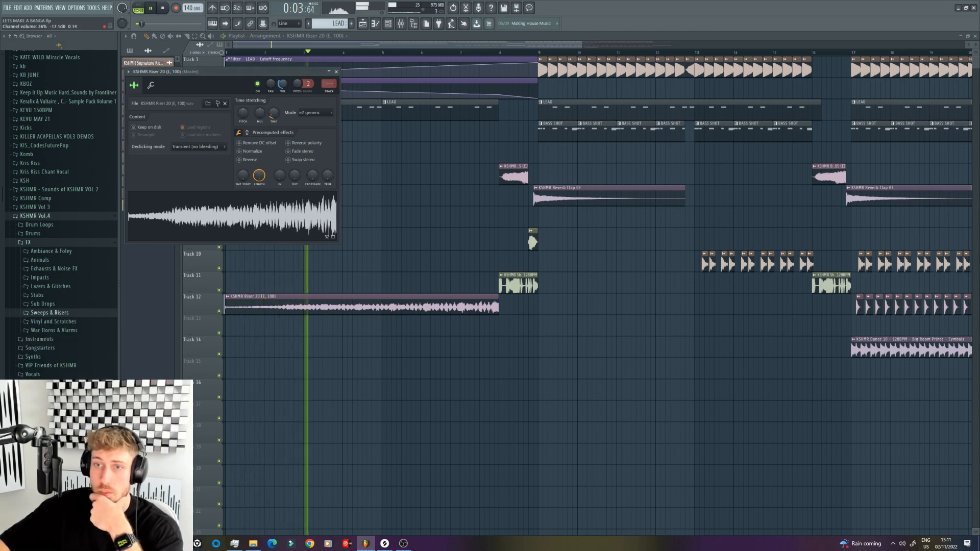
Step: Place KSHMR Long Fill 32 - 140BPM from the Long Fills folder on Track 16 at bar 1 and play it
left_click(32, 233)
left_click(36, 295)
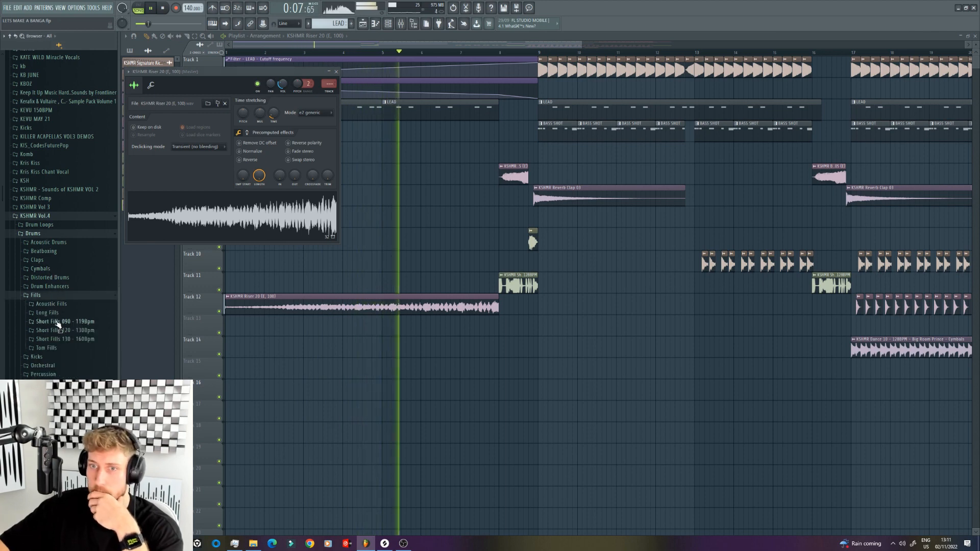
left_click(48, 312)
left_click_drag(66, 500, 285, 390)
key("space")
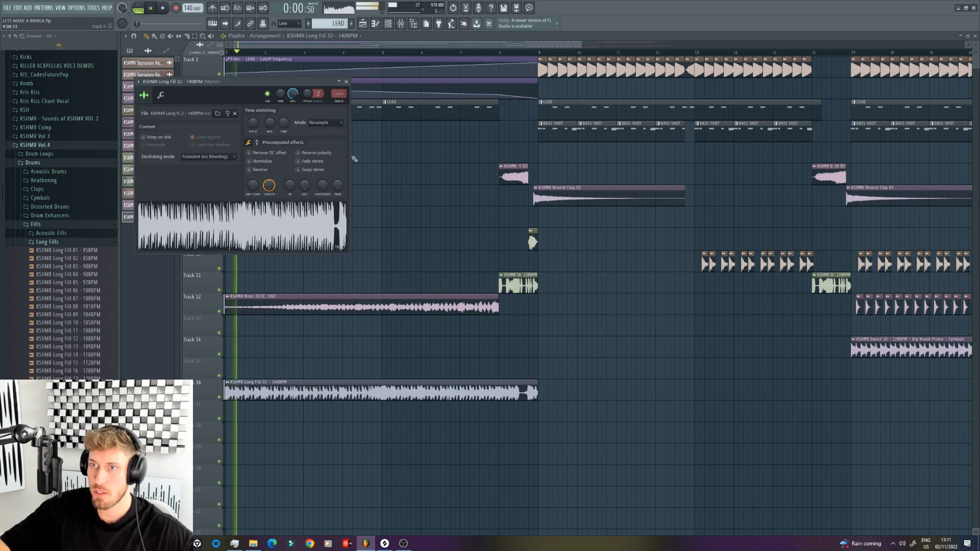
Step: Replace the Track 16 fill sample with KSHMR Long Fill 33 - 140BPM and set its channel volume to about 75%
left_click_drag(66, 507, 288, 392)
key("space")
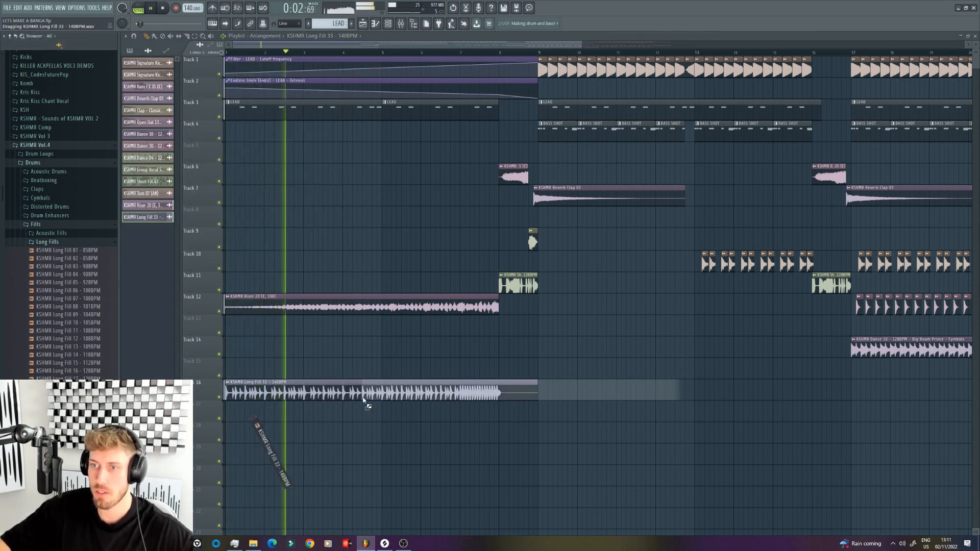
double_click(345, 398)
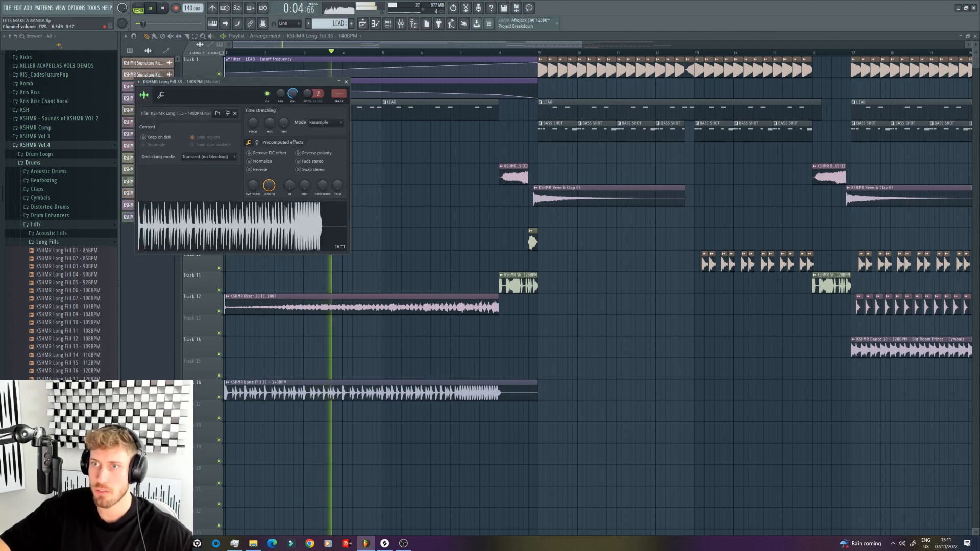
left_click_drag(581, 45, 893, 45)
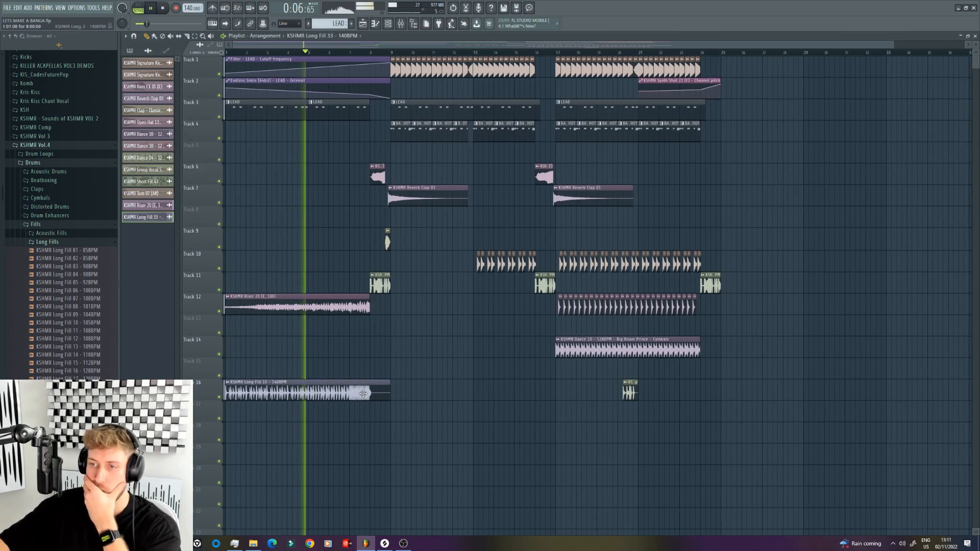
double_click(366, 395)
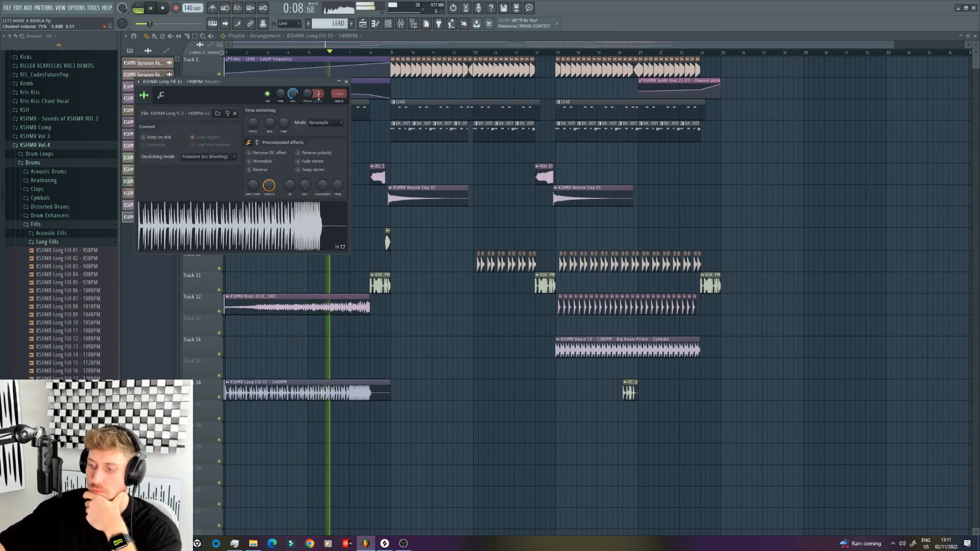
Step: Bend the curve of the LEAD filter cutoff frequency automation clip on Track 1
left_click(309, 59)
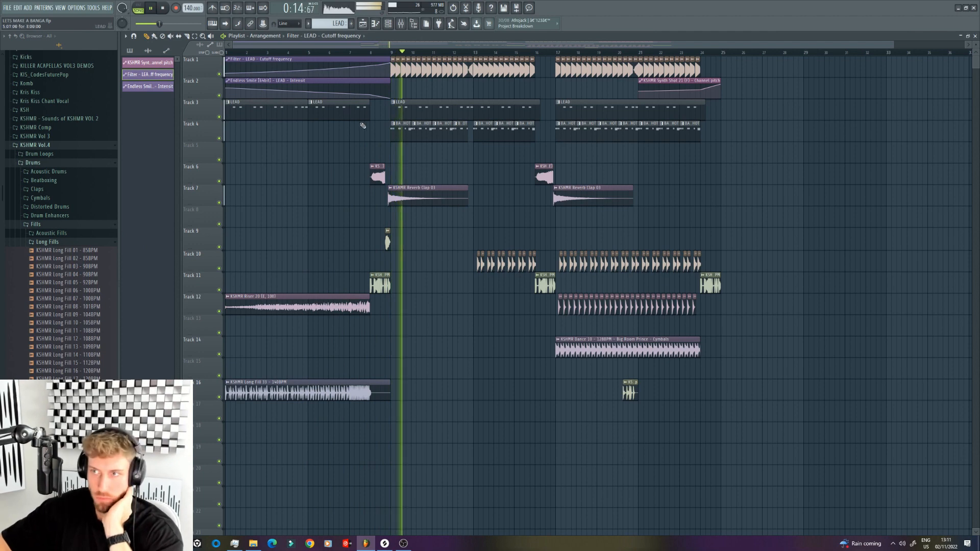
Step: Lower the BASS BUS mixer track's volume slightly while the drop plays
left_click(397, 139)
double_click(398, 140)
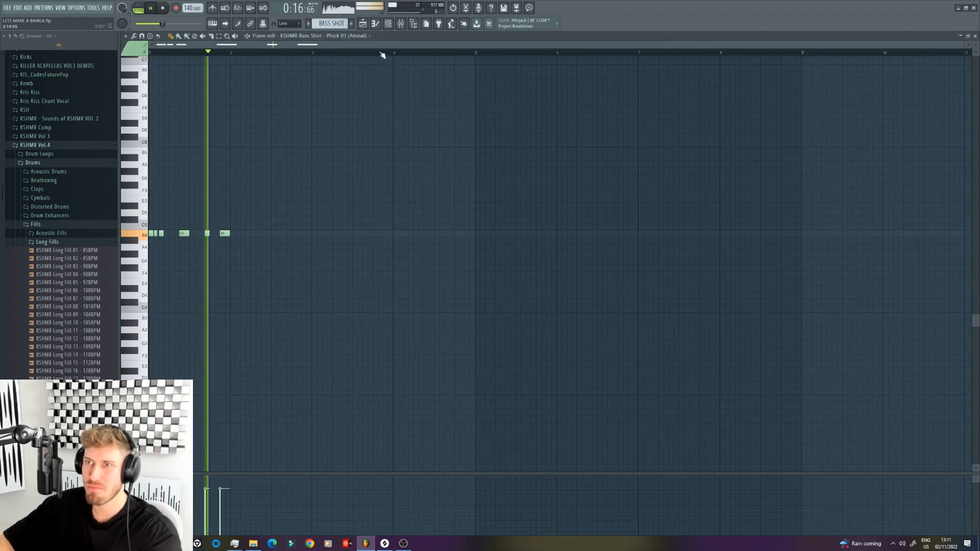
left_click(388, 24)
left_click(400, 24)
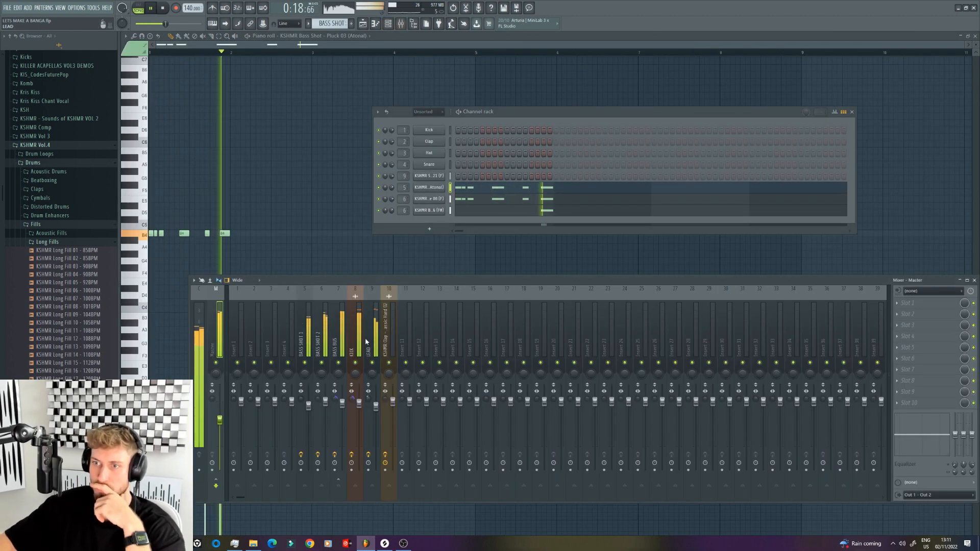
left_click(342, 406)
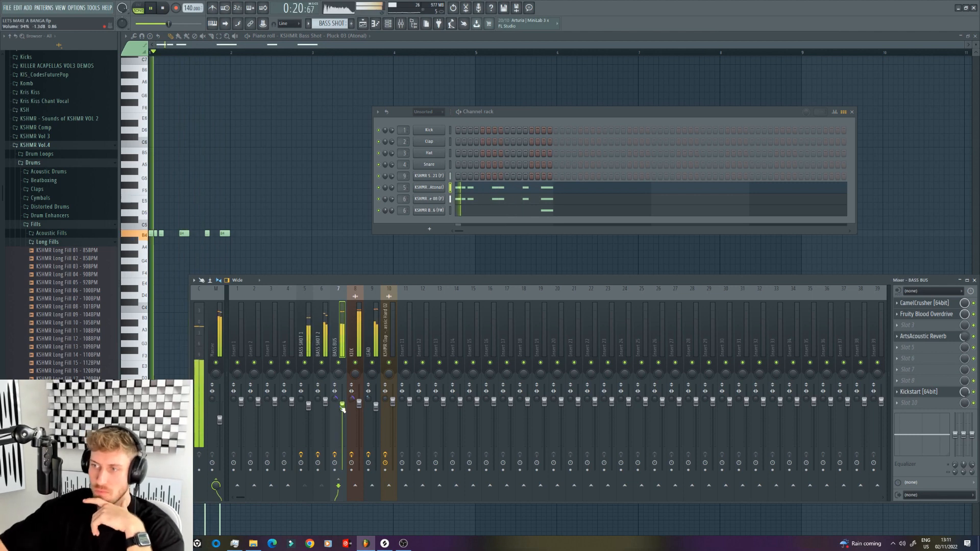
left_click_drag(342, 408, 344, 408)
Step: Clone the Melbourne 08 bass shot channel and load KSHMR Bass Shot - Pluck 08 (E) from the Plucks folder into the clone
right_click(448, 197)
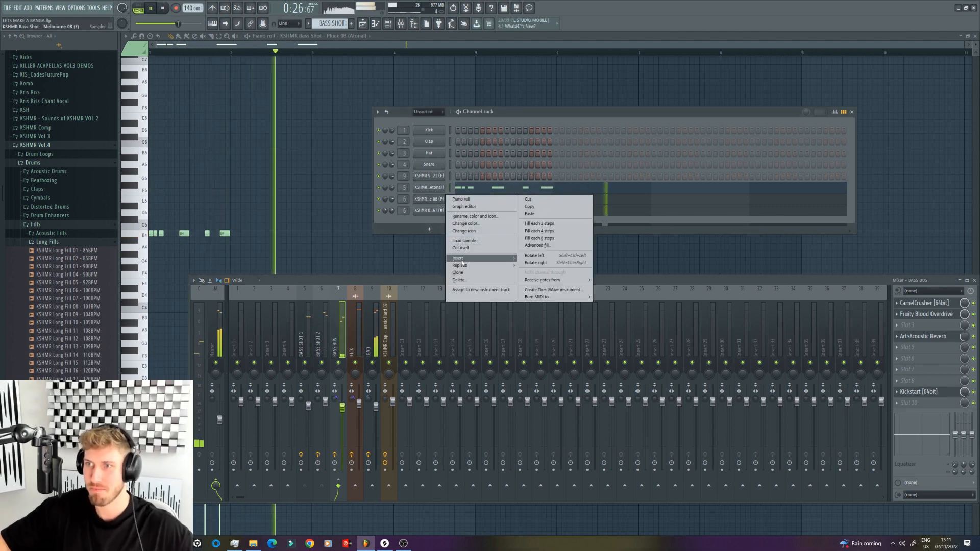
left_click(457, 261)
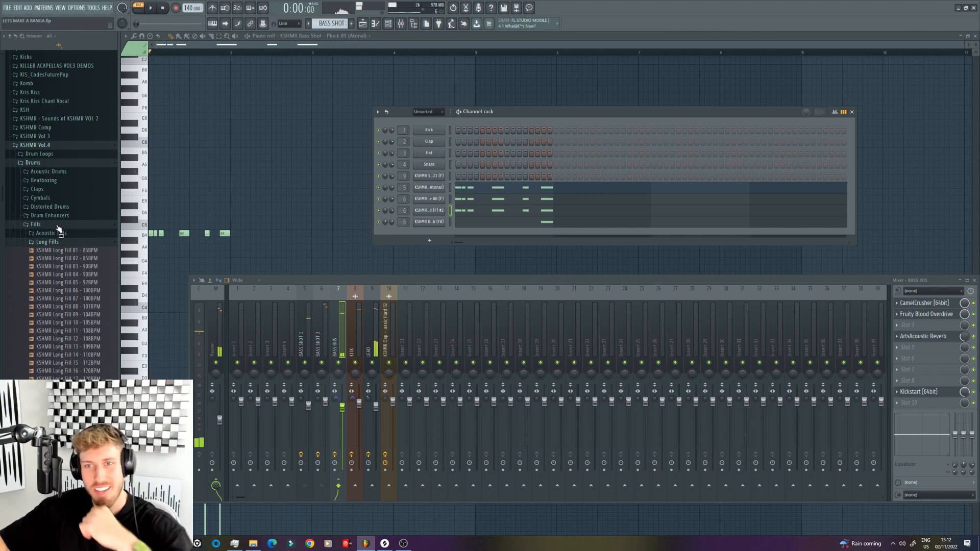
left_click(58, 226)
left_click(51, 162)
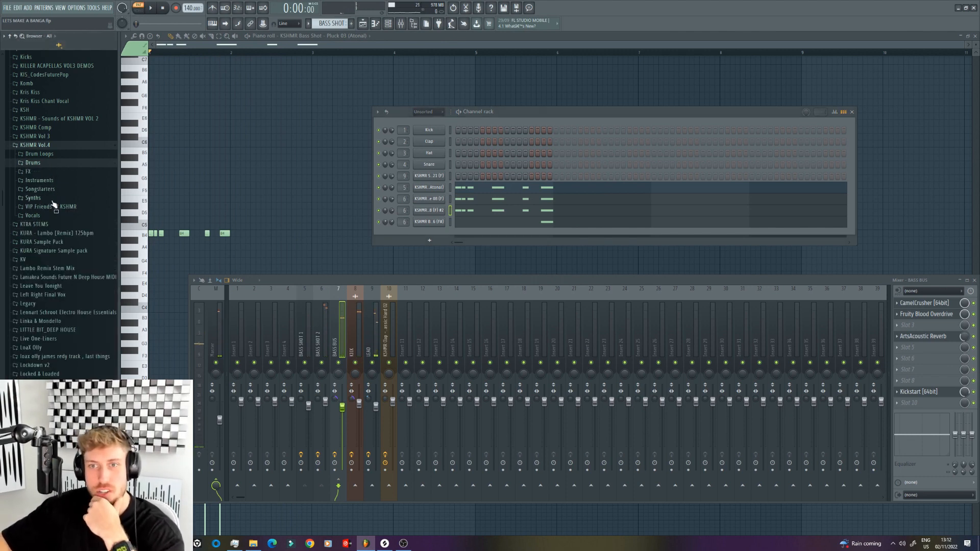
left_click(51, 199)
left_click(53, 215)
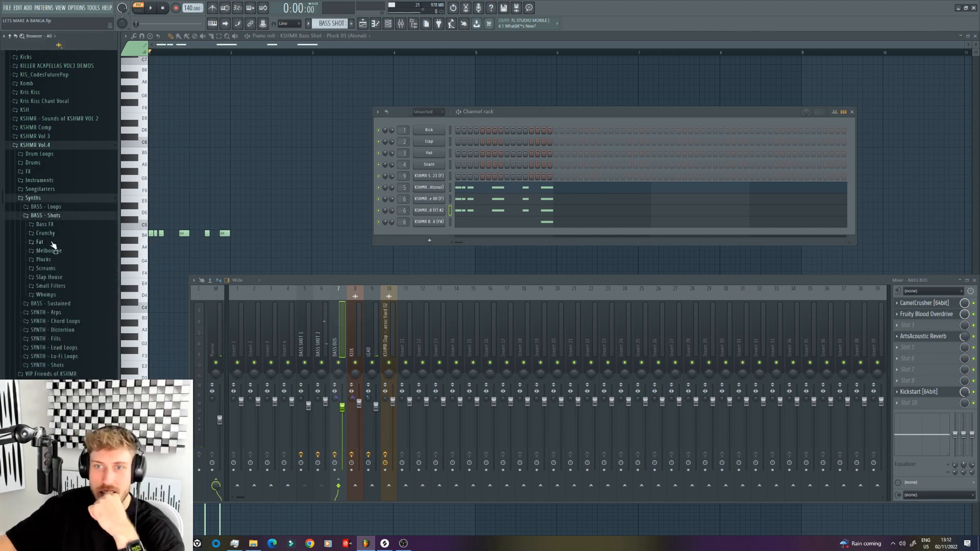
left_click(51, 242)
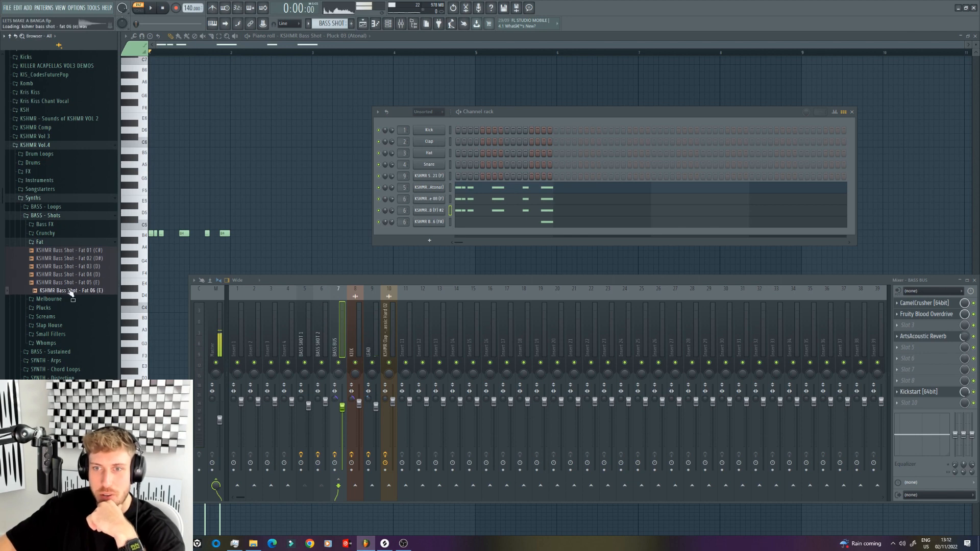
left_click(64, 308)
left_click(68, 333)
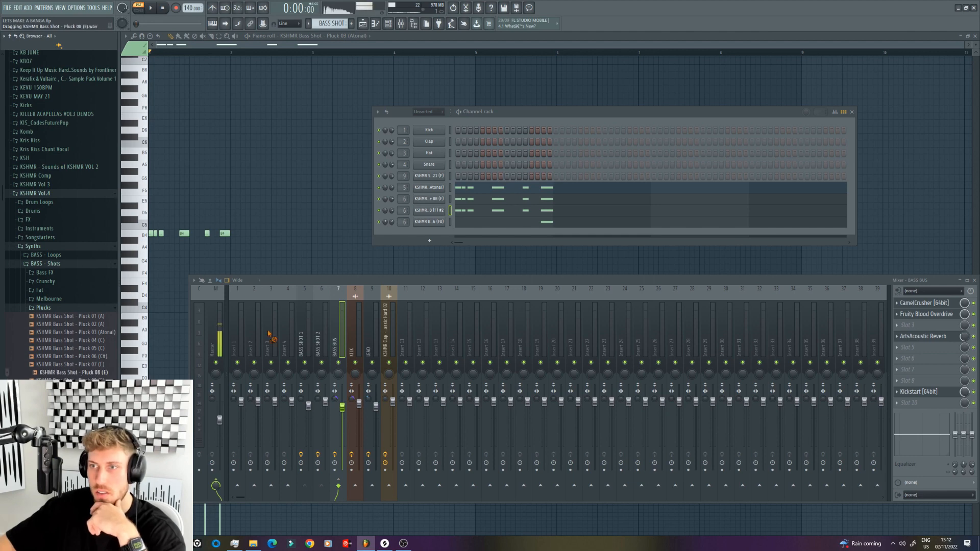
Step: Transpose the cloned Pluck 08 channel's notes up to C5 and turn its channel volume down to 0%
right_click(439, 215)
left_click(459, 211)
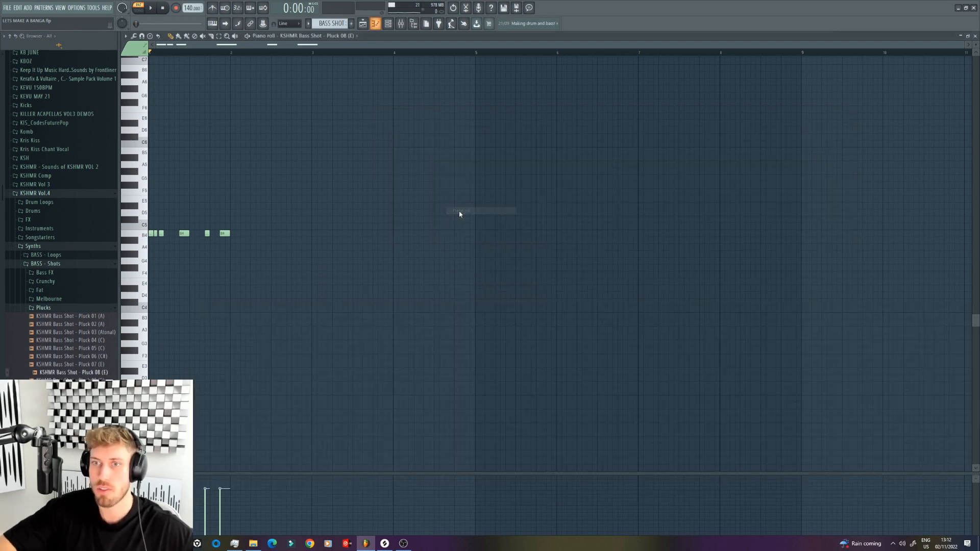
key("F6")
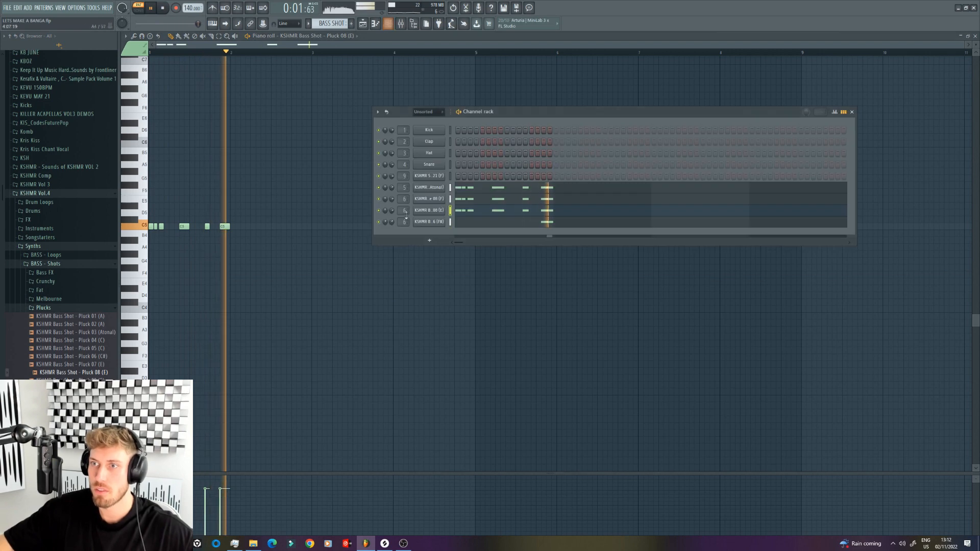
scroll(397, 213, "down", 1)
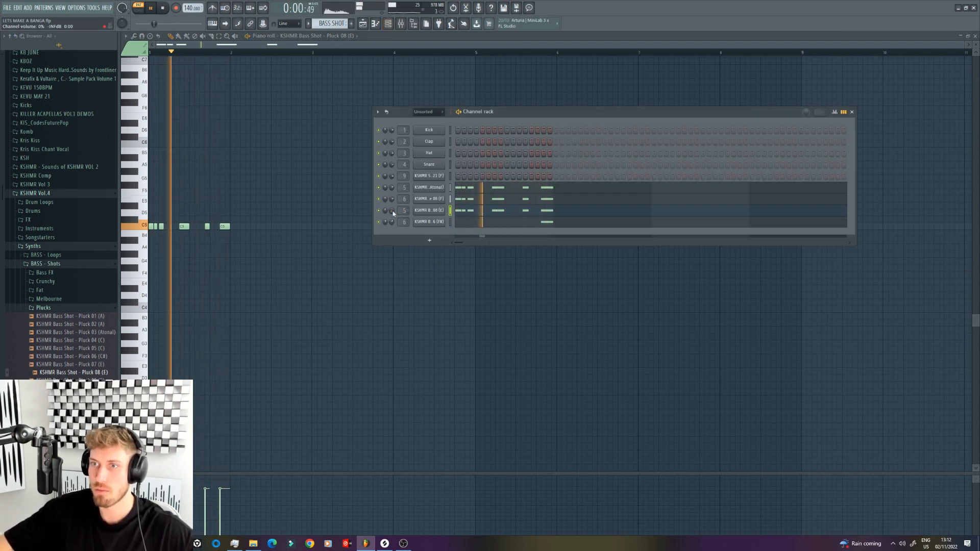
Step: Audition other pluck bass shots on the cloned channel, including Pluck 07 (E), and load KSHMR Bass Shot - Pluck 15 (F#)
left_click_drag(76, 381, 429, 211)
left_click_drag(91, 364, 434, 211)
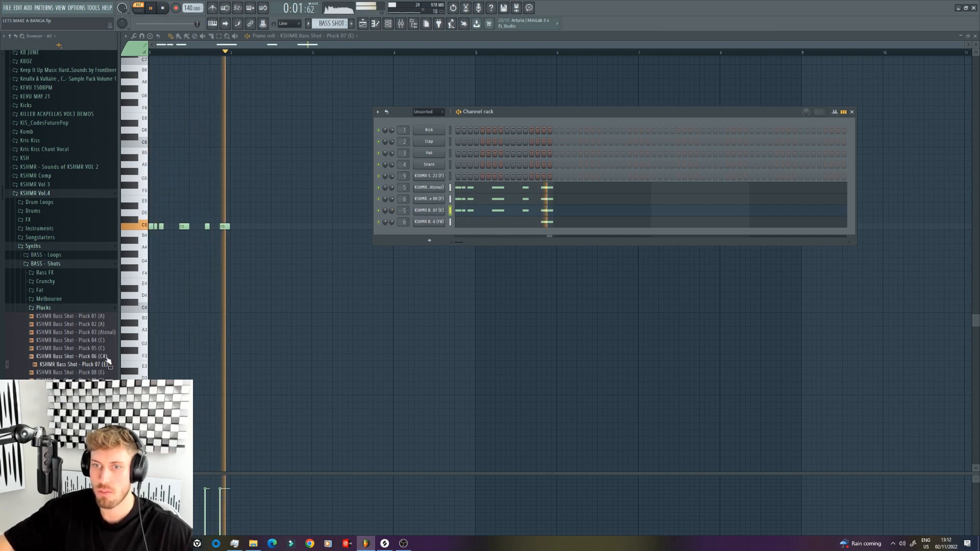
left_click_drag(72, 348, 427, 213)
left_click_drag(71, 420, 433, 210)
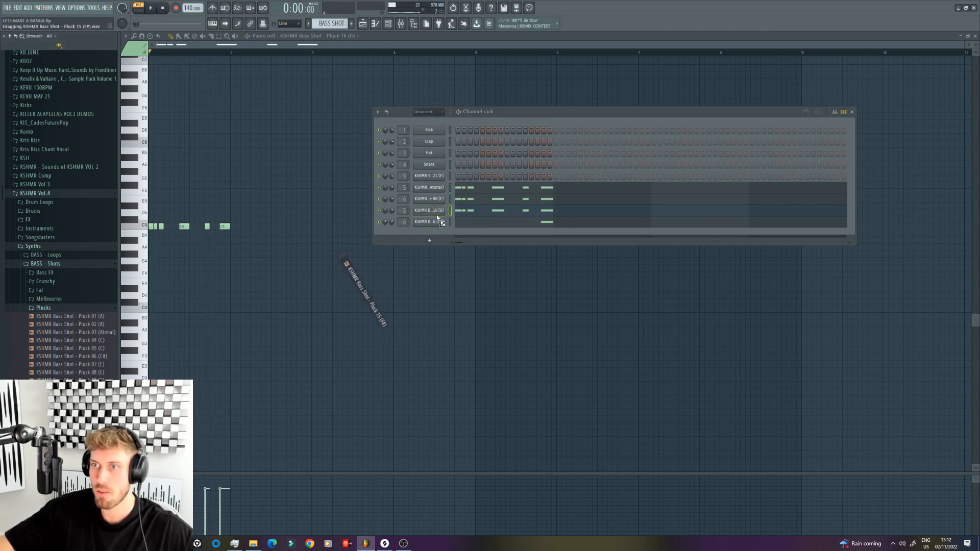
Step: Transpose the Pluck 15 notes down two semitones to A#4 and set the channel's volume to about 36%
left_click(268, 212)
right_click(268, 213)
key("shift+Down")
key("shift+Down")
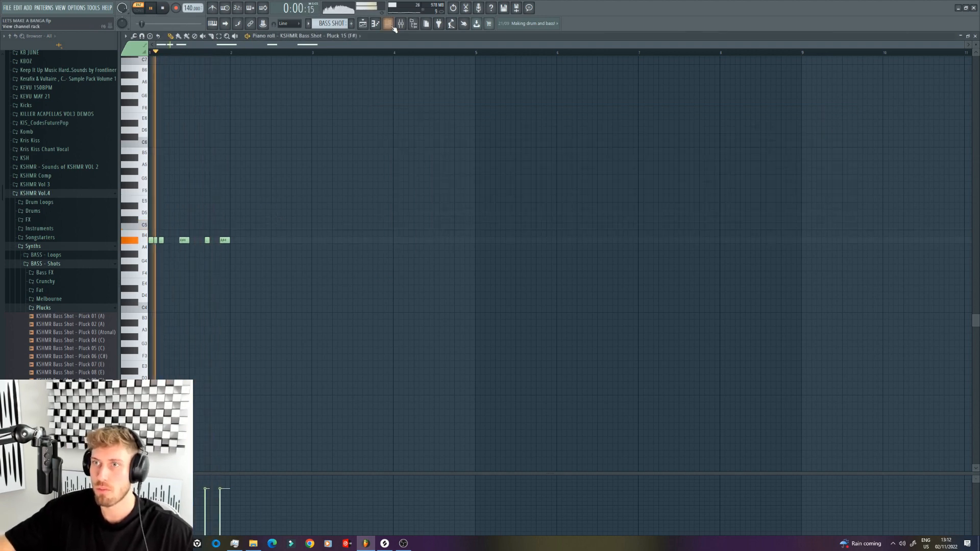
key("F6")
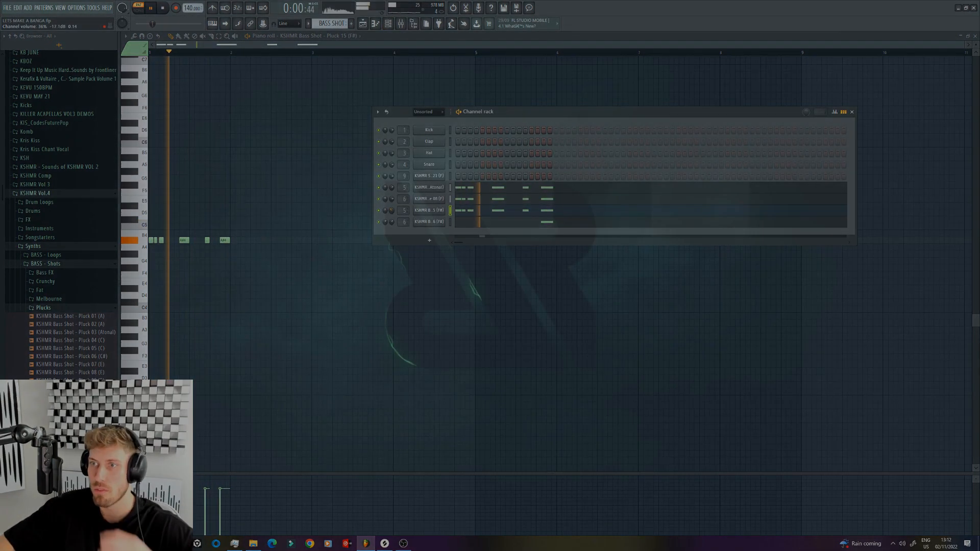